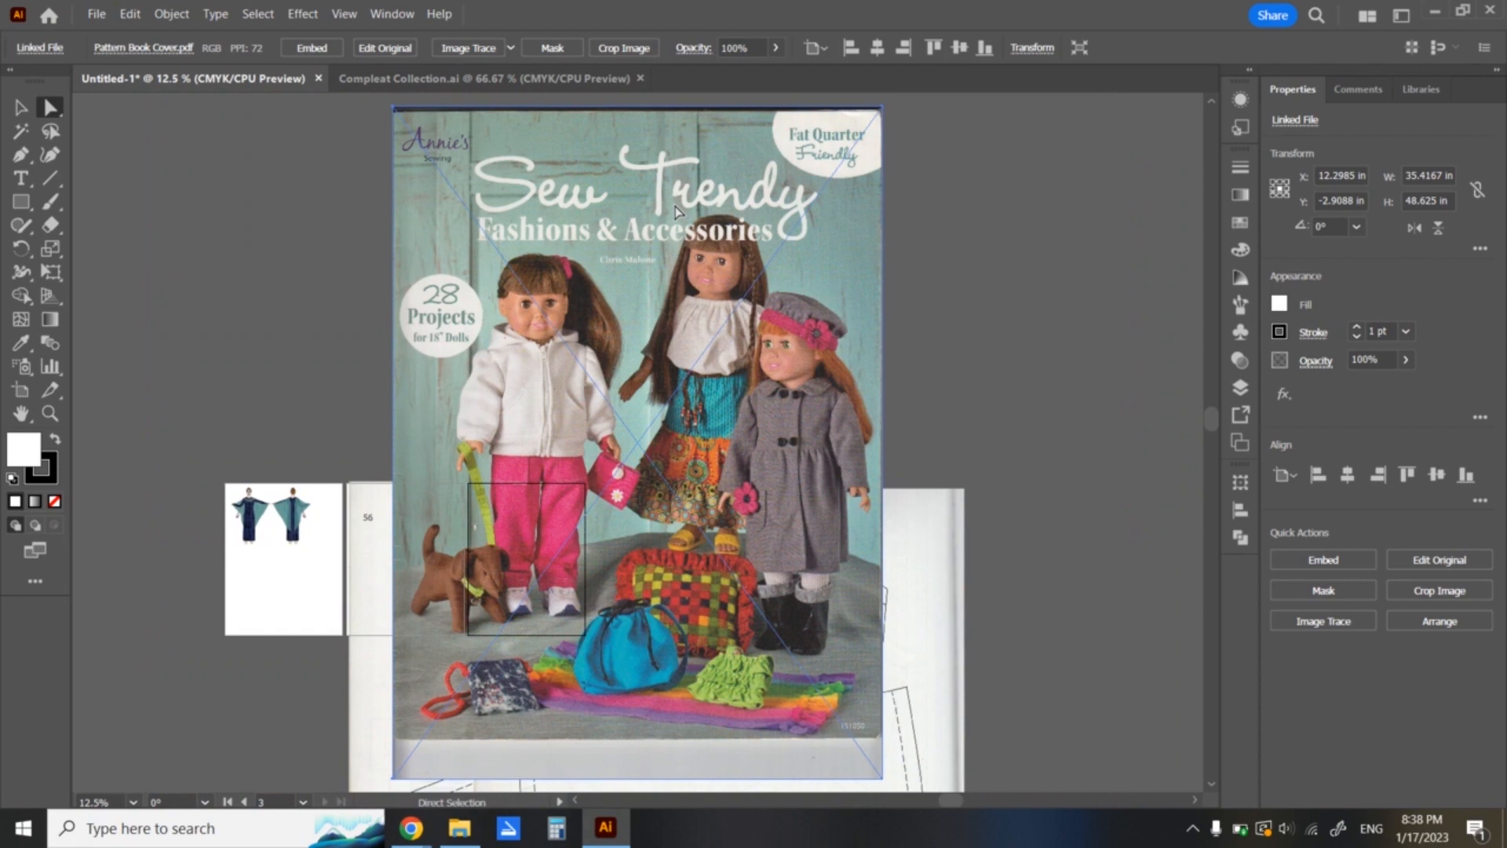
# - Review the pattern book cover, the front and back dress sketches, and the scanned bodice, sleeve and hood pattern pages
pyautogui.click(1094, 379)
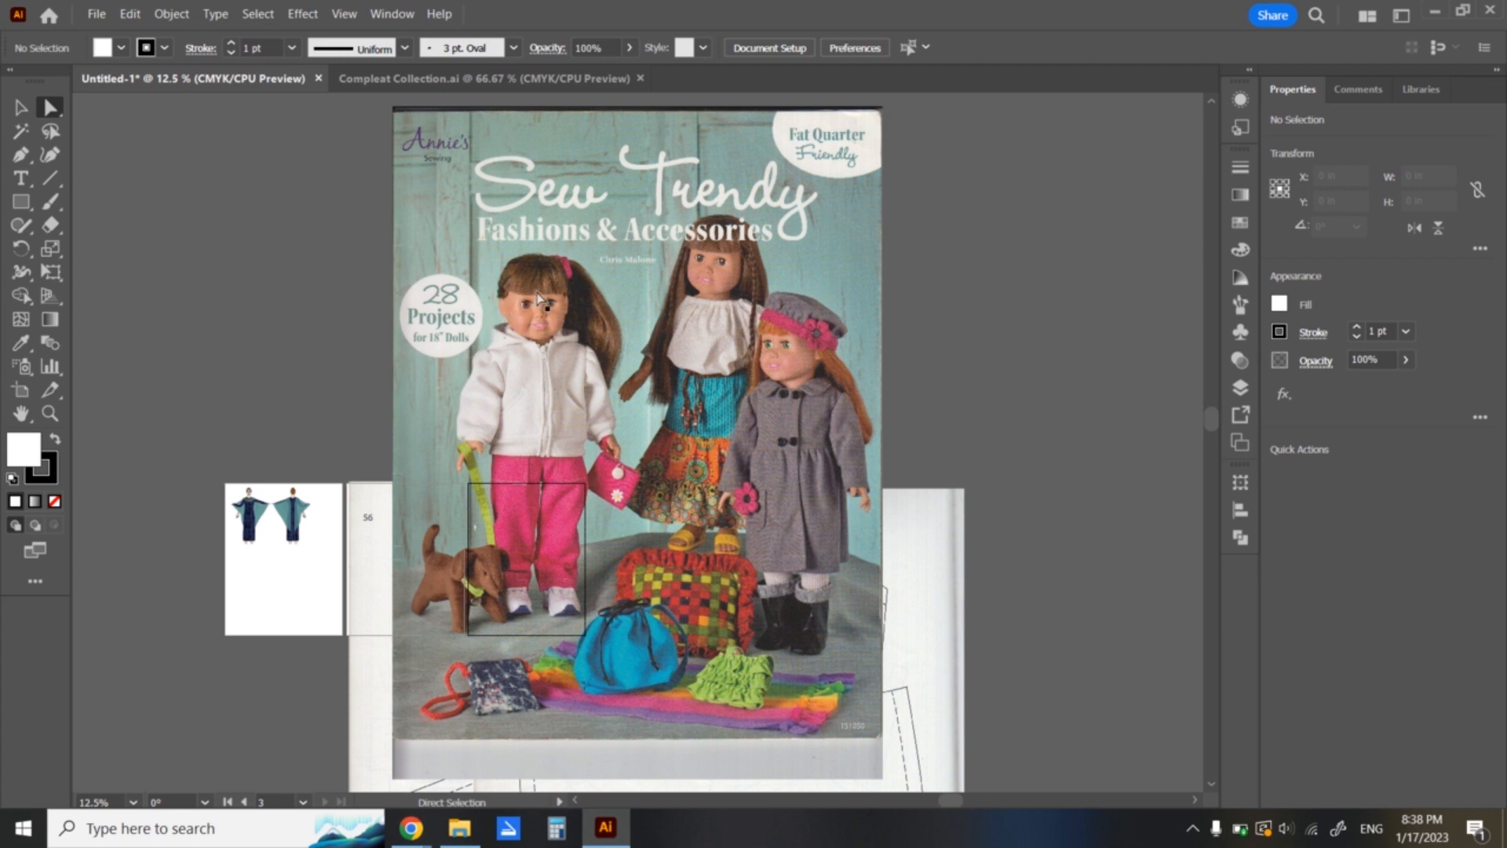
pyautogui.click(508, 345)
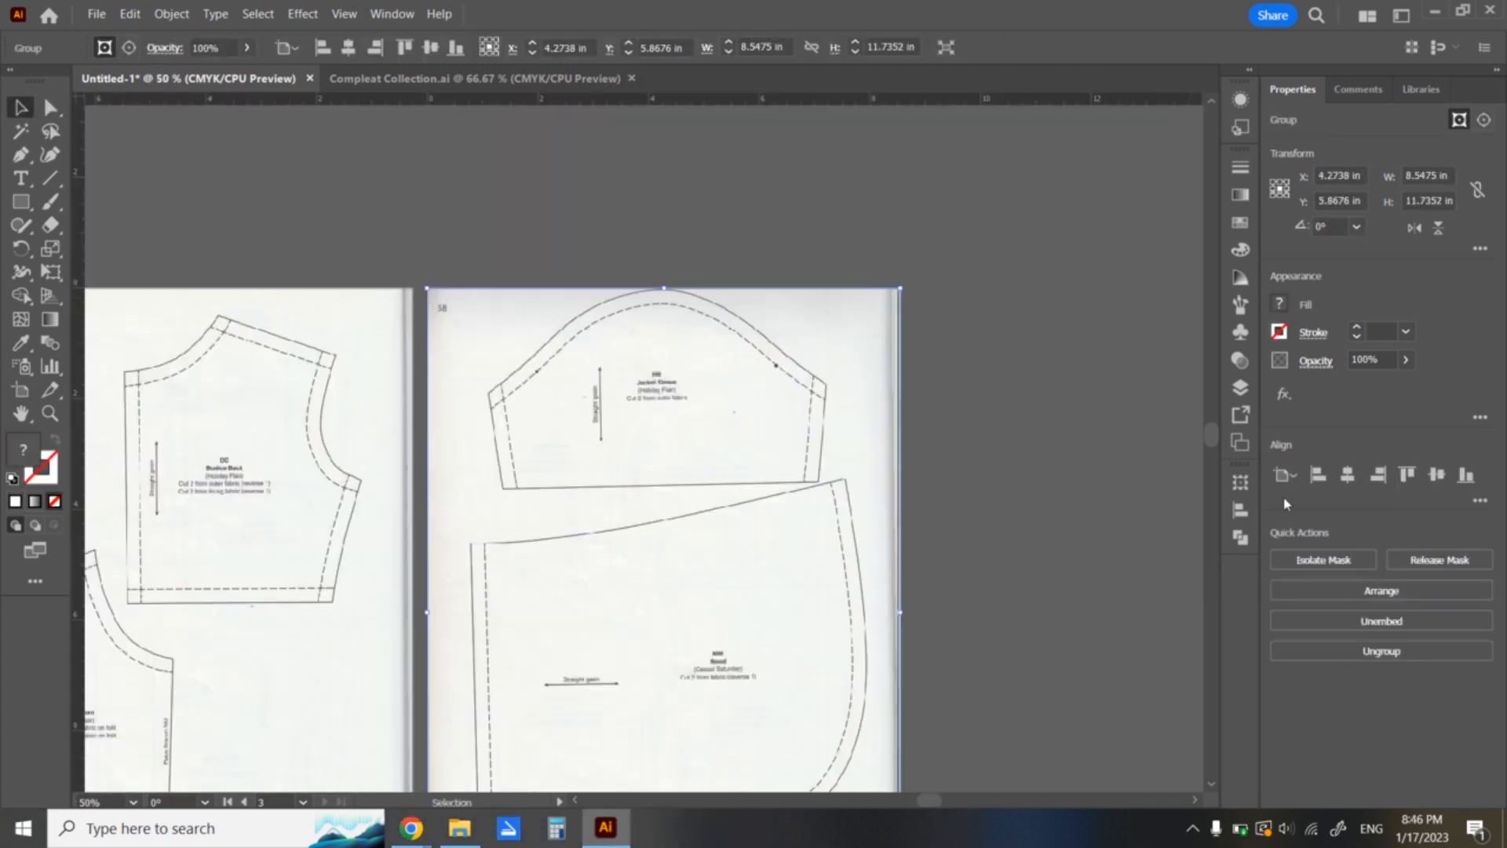
pyautogui.click(418, 177)
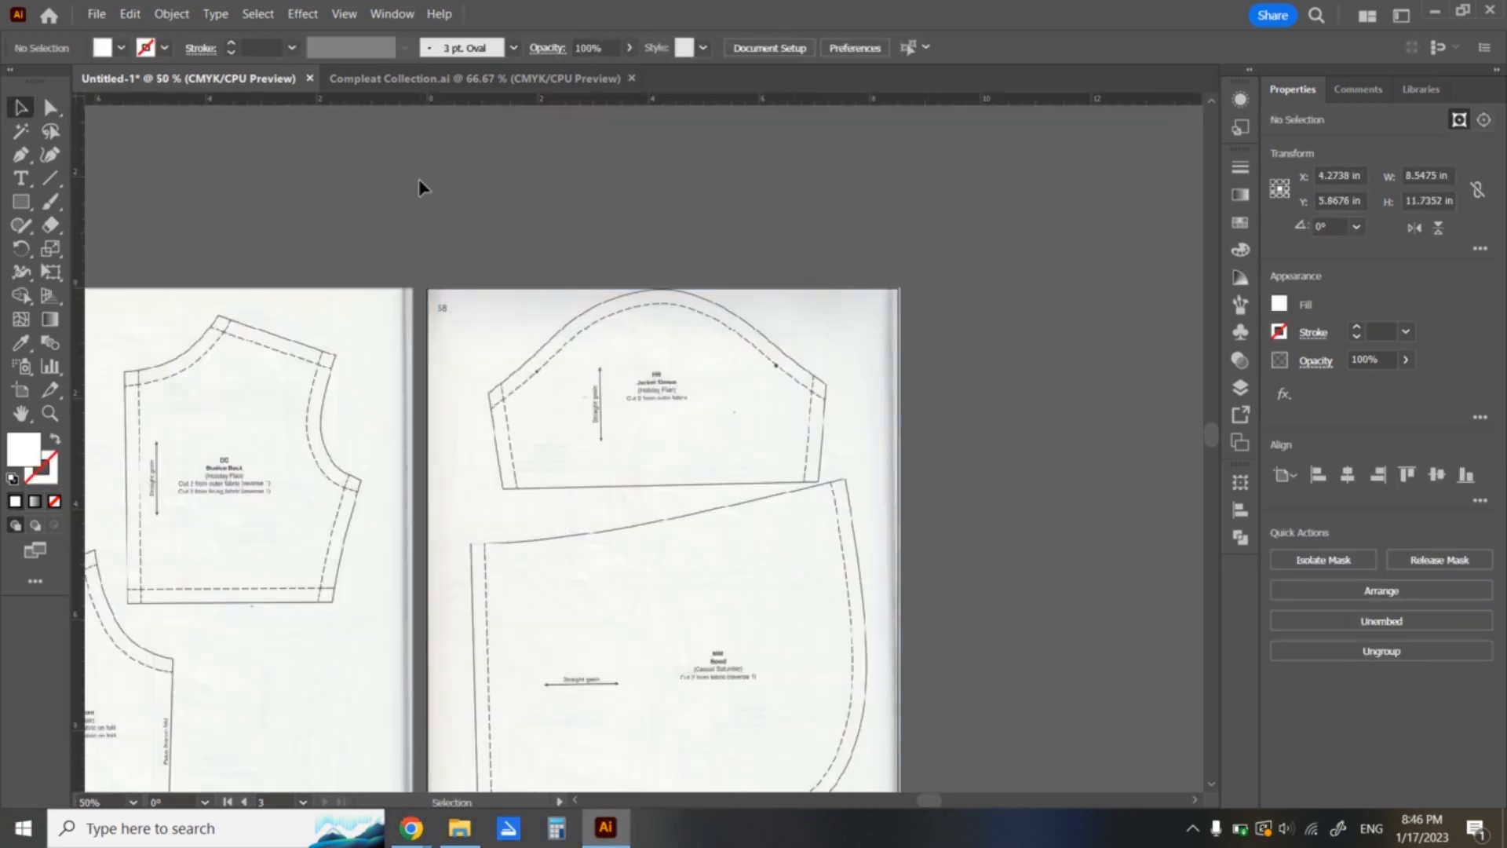
pyautogui.moveTo(333, 459); pyautogui.dragTo(668, 314)
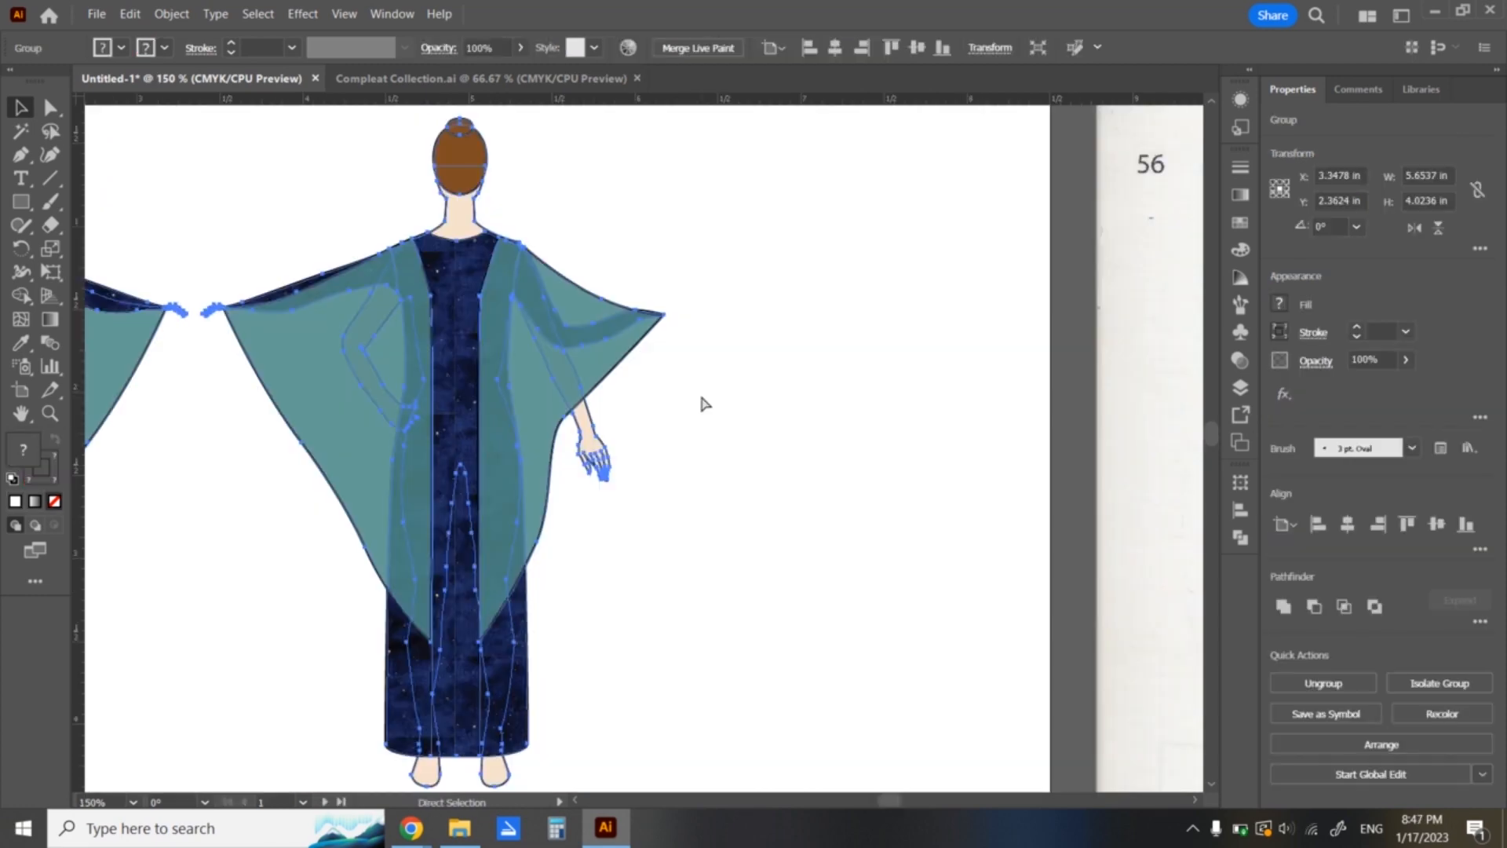
pyautogui.hotkey('ctrl', '-')
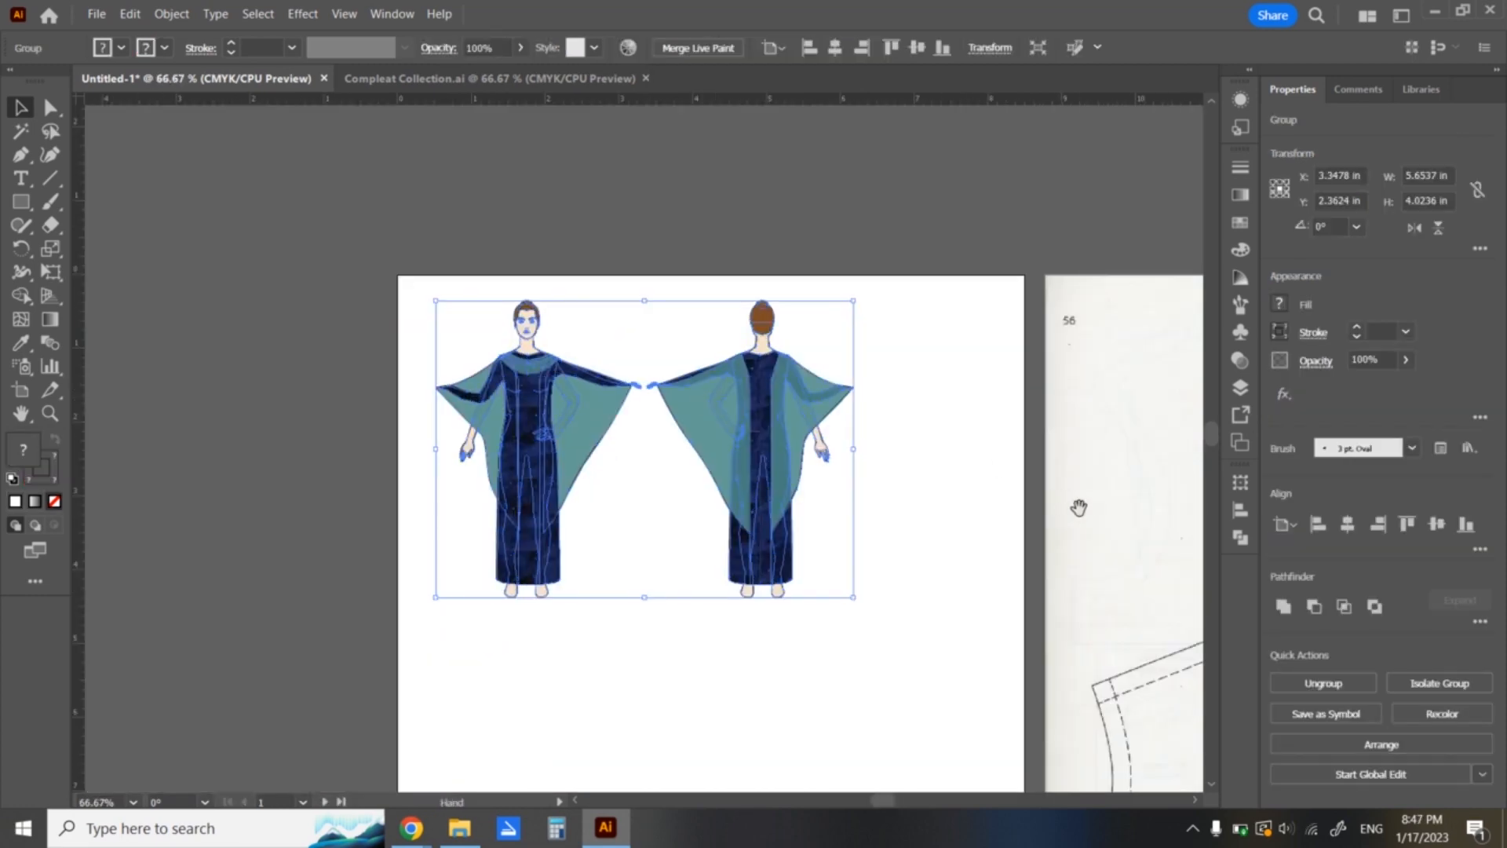
pyautogui.moveTo(1076, 511); pyautogui.dragTo(425, 330)
pyautogui.moveTo(889, 485); pyautogui.dragTo(653, 530)
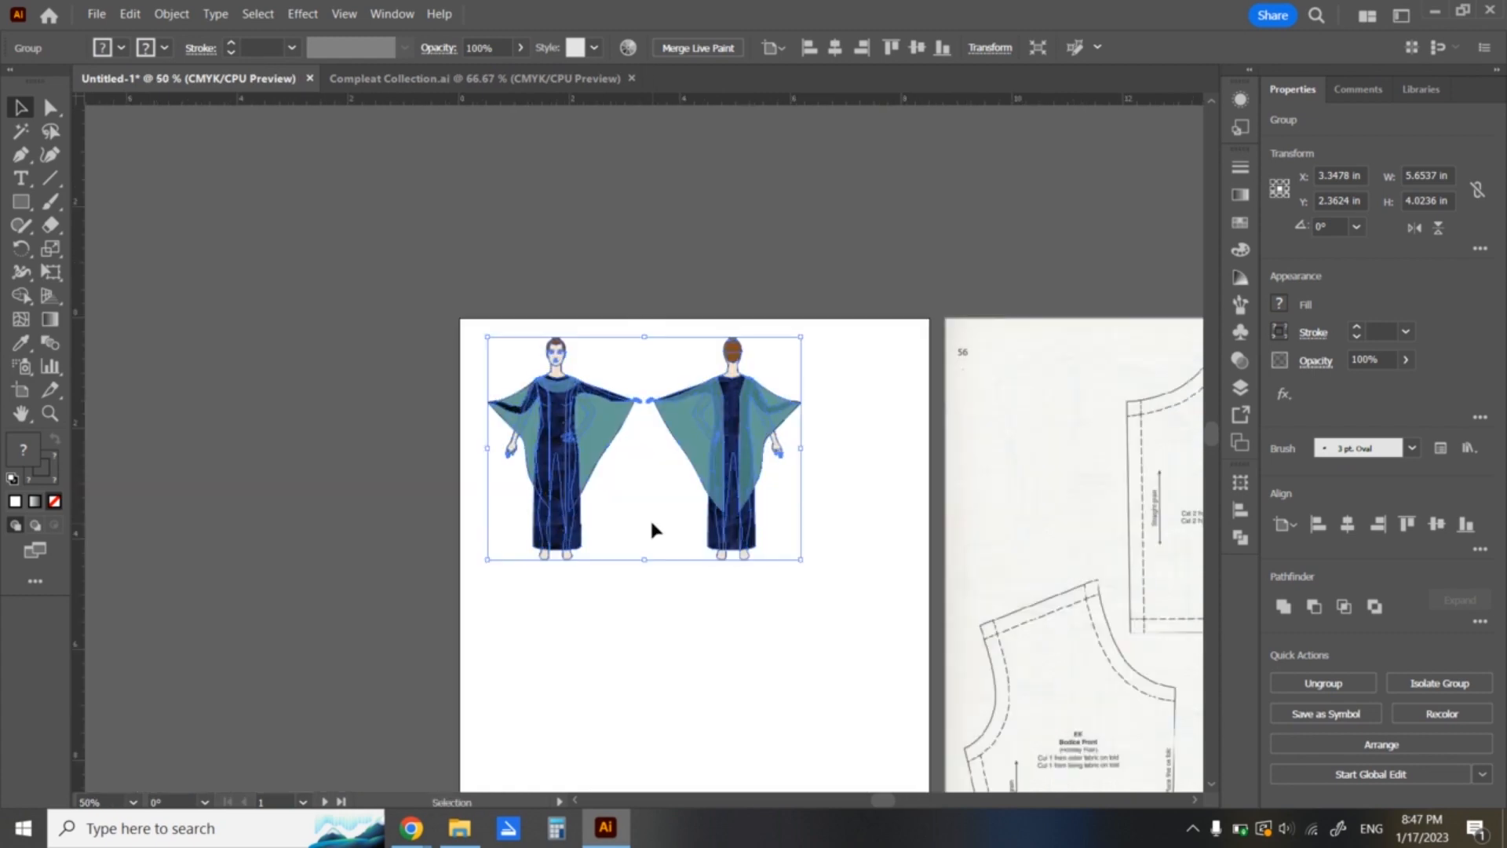
pyautogui.moveTo(832, 549); pyautogui.dragTo(179, 370)
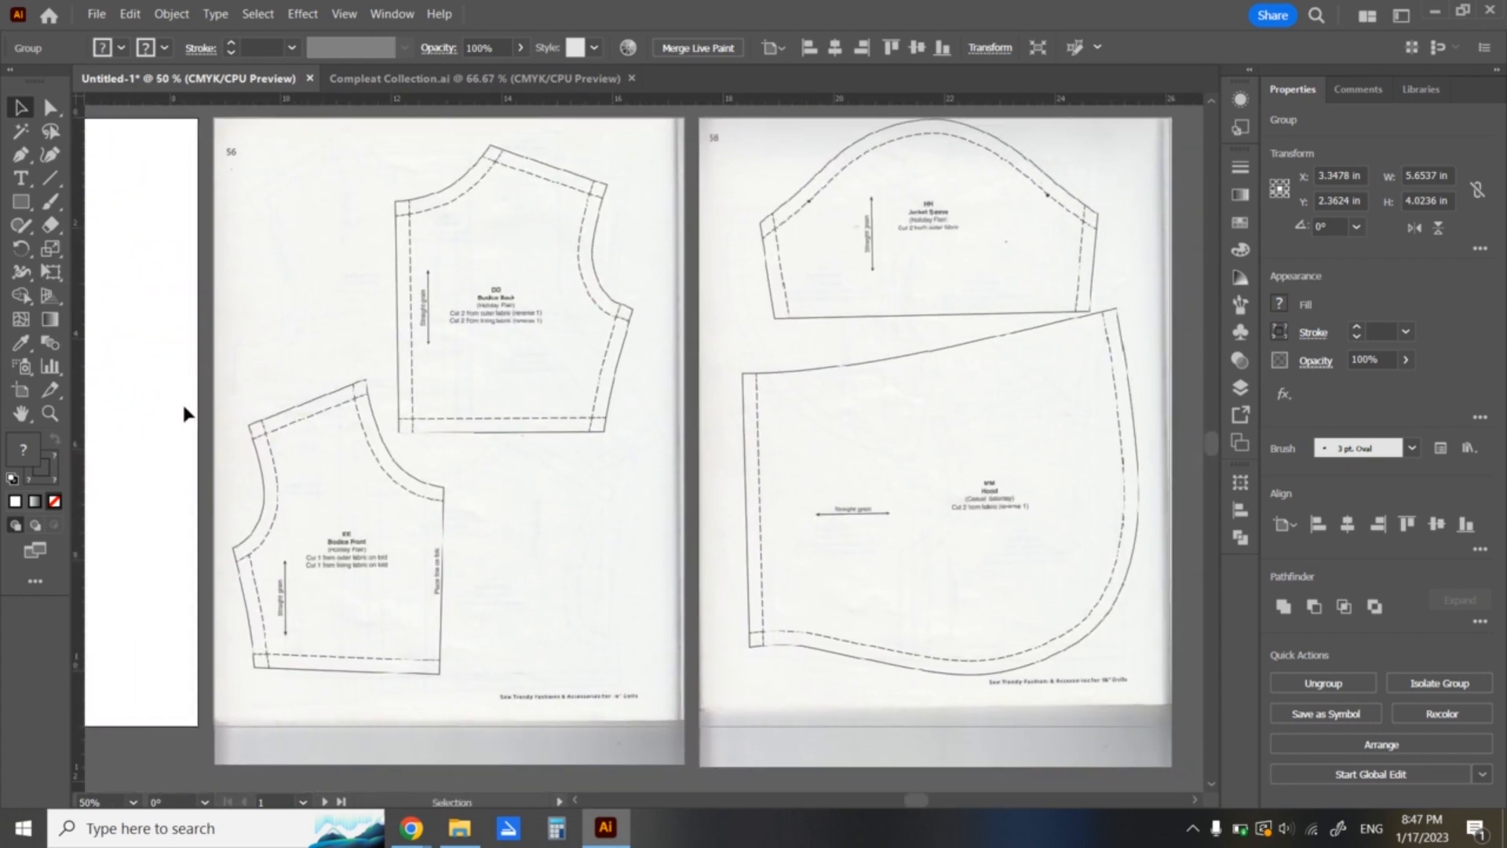
pyautogui.click(387, 414)
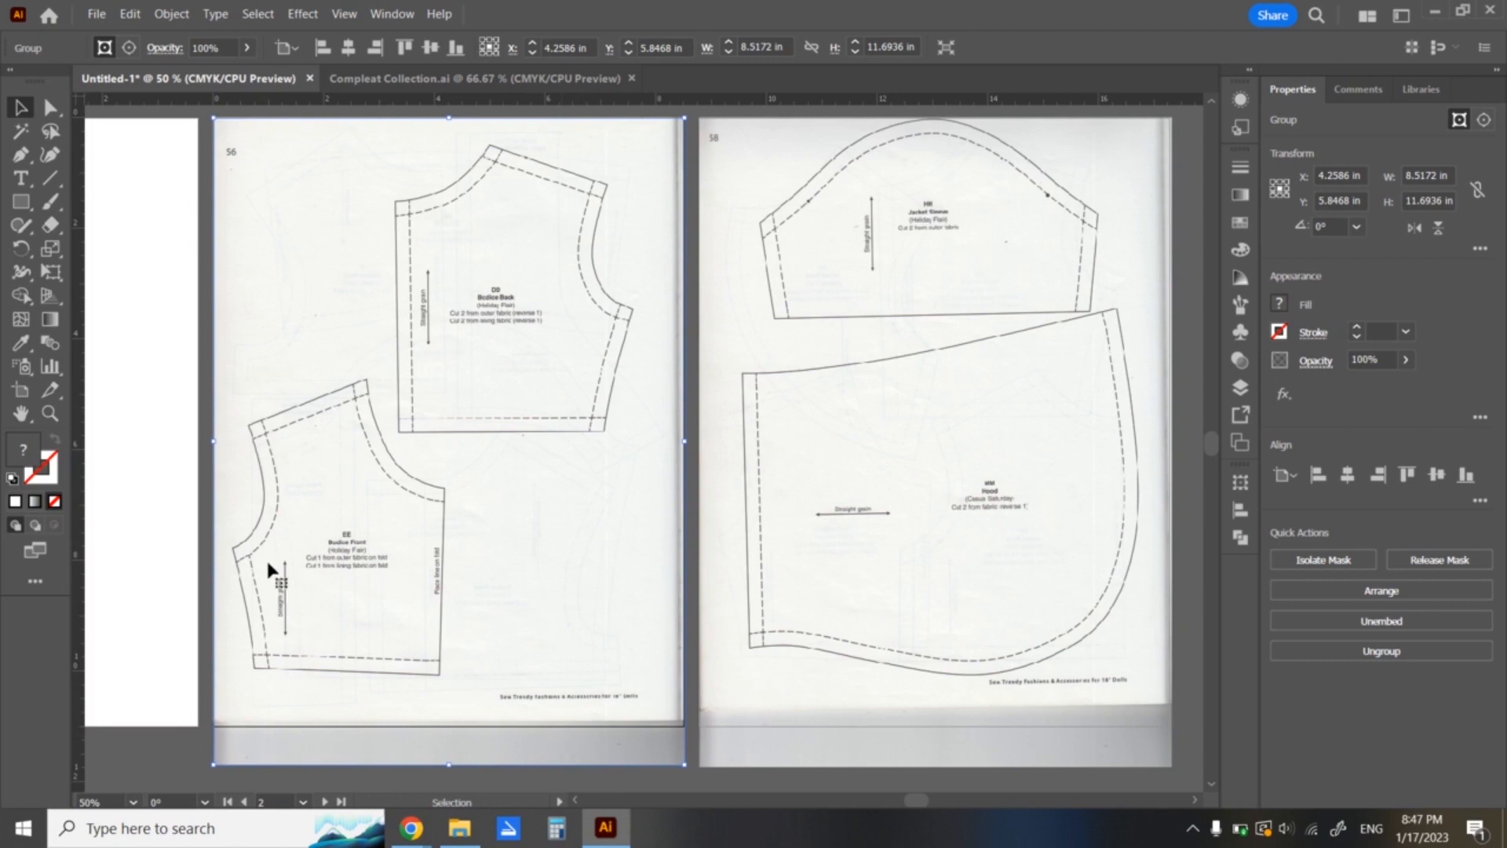
pyautogui.press('space')
pyautogui.moveTo(238, 542); pyautogui.dragTo(379, 534)
pyautogui.hotkey('ctrl', '-')
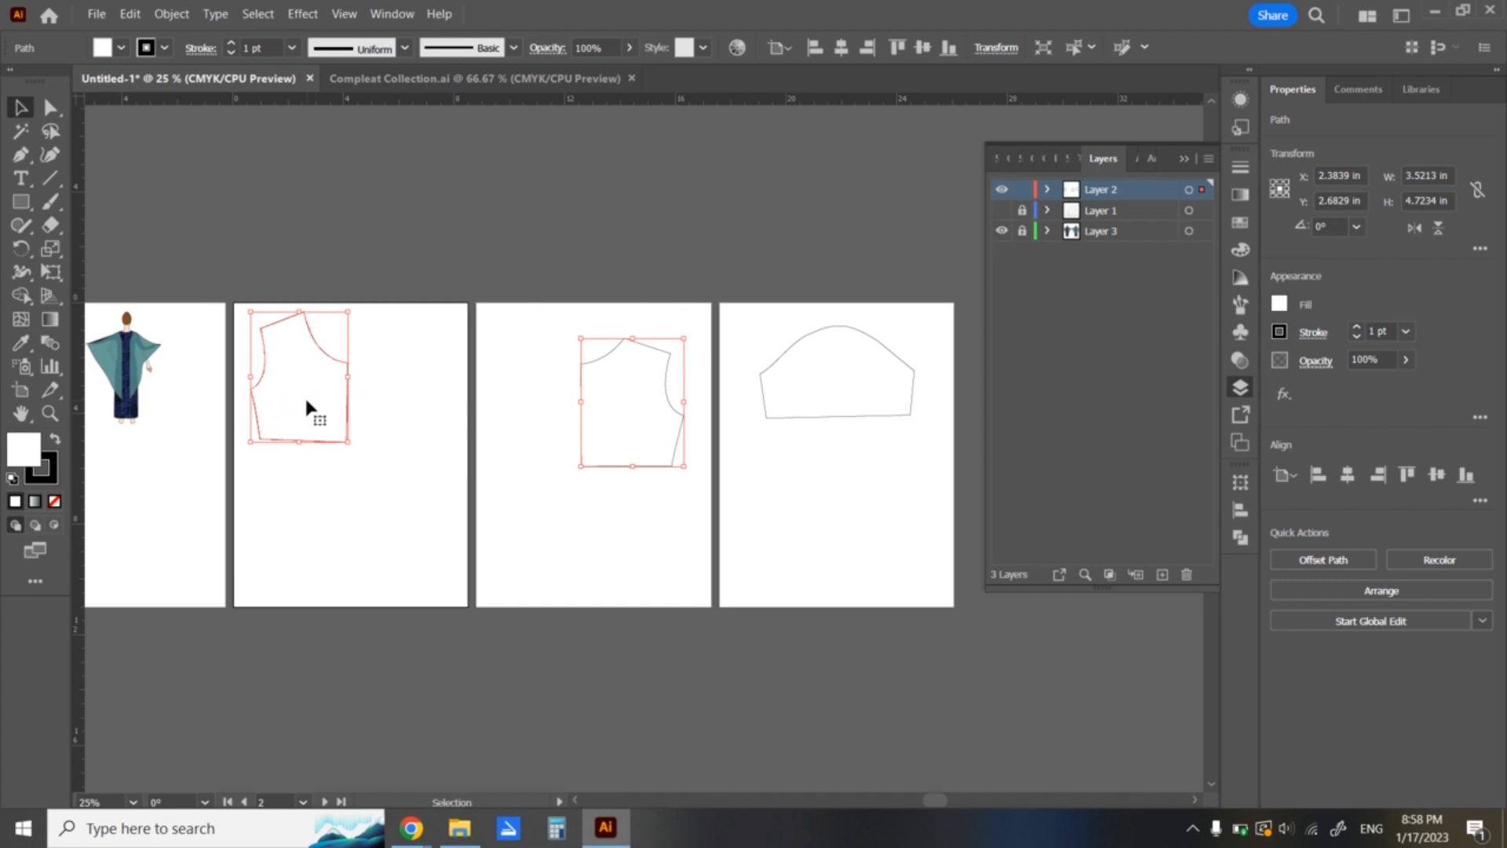
# - Create a 0.001 by 11.5 in rectangle as a vertical line and align its upper end with the front bodice's shoulder seam
pyautogui.click(397, 497)
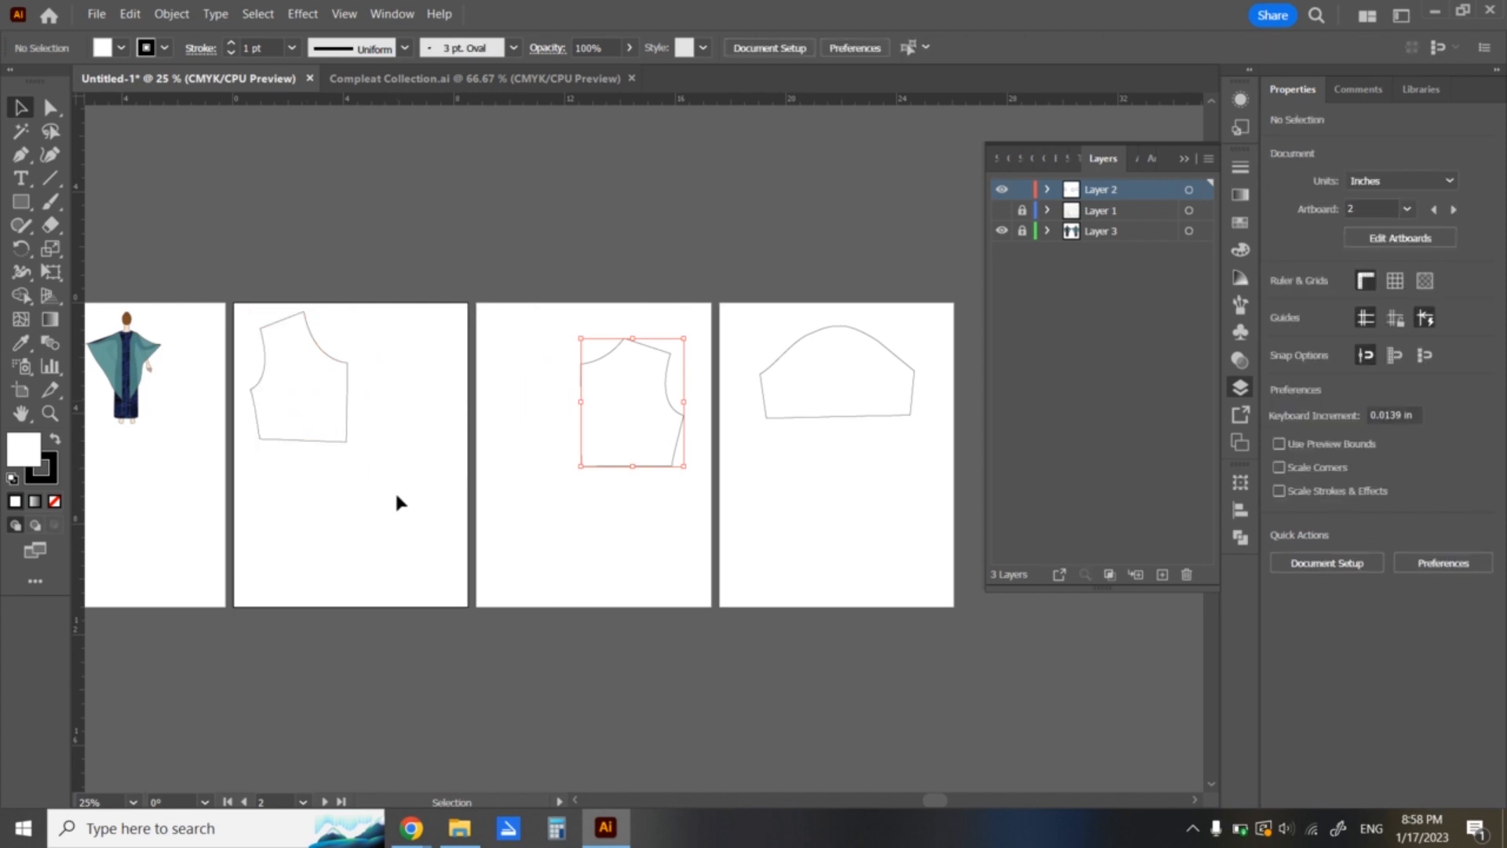
pyautogui.click(502, 482)
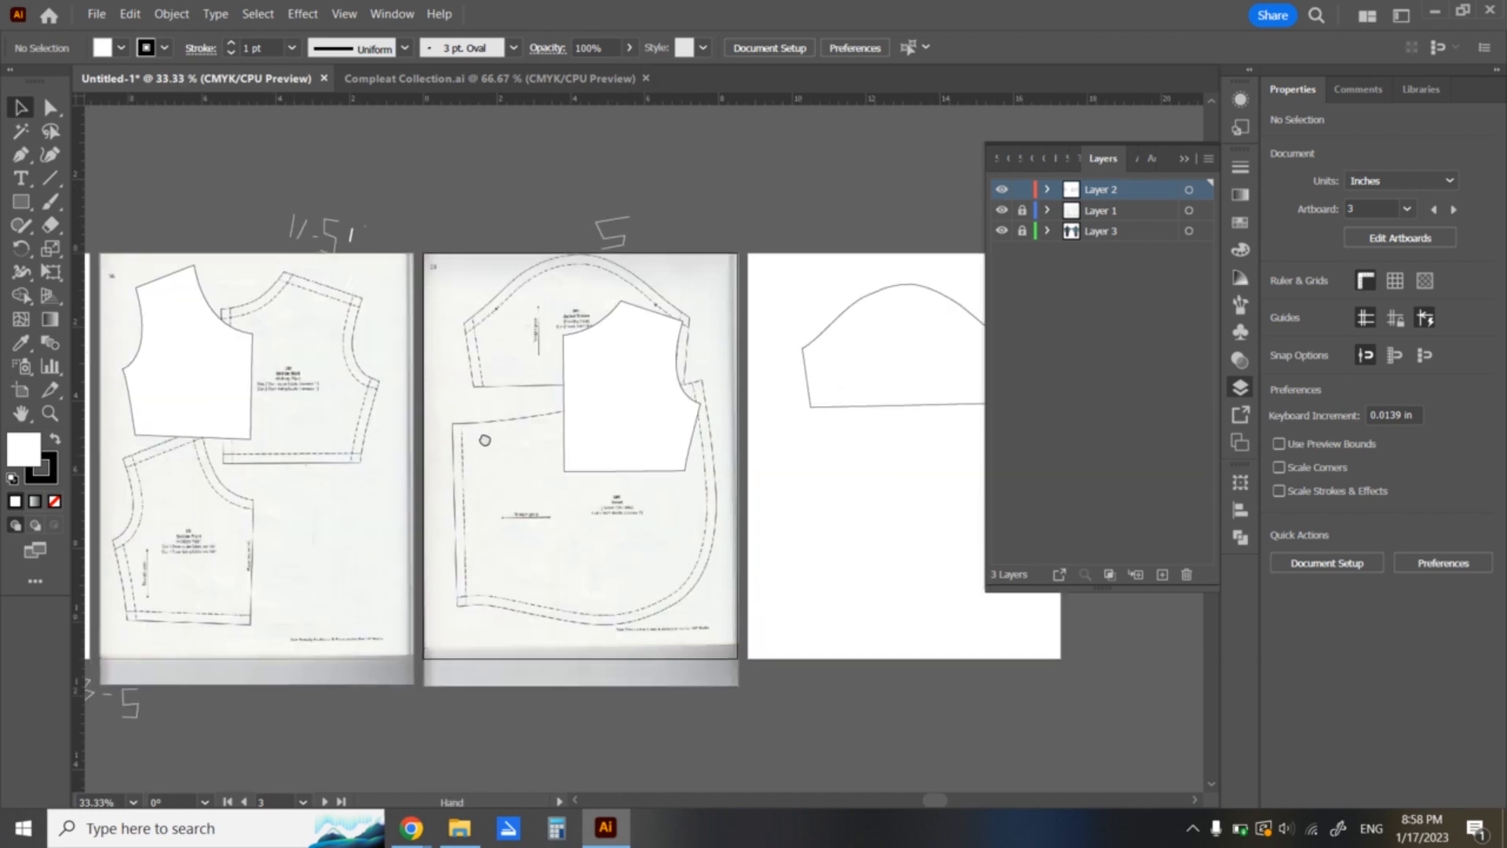
pyautogui.moveTo(485, 440); pyautogui.dragTo(557, 431)
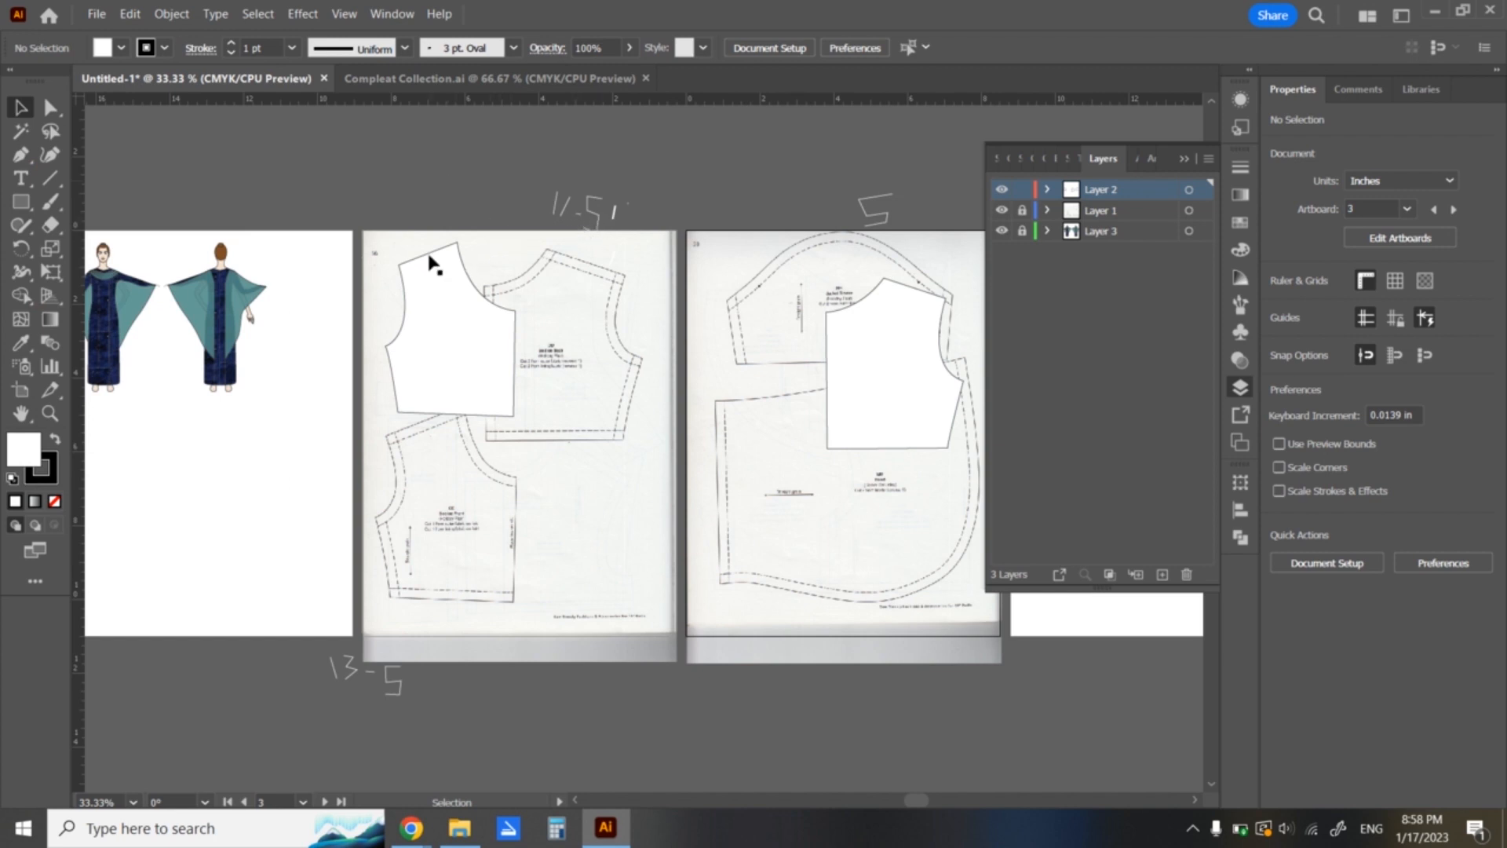
pyautogui.click(21, 201)
pyautogui.click(469, 200)
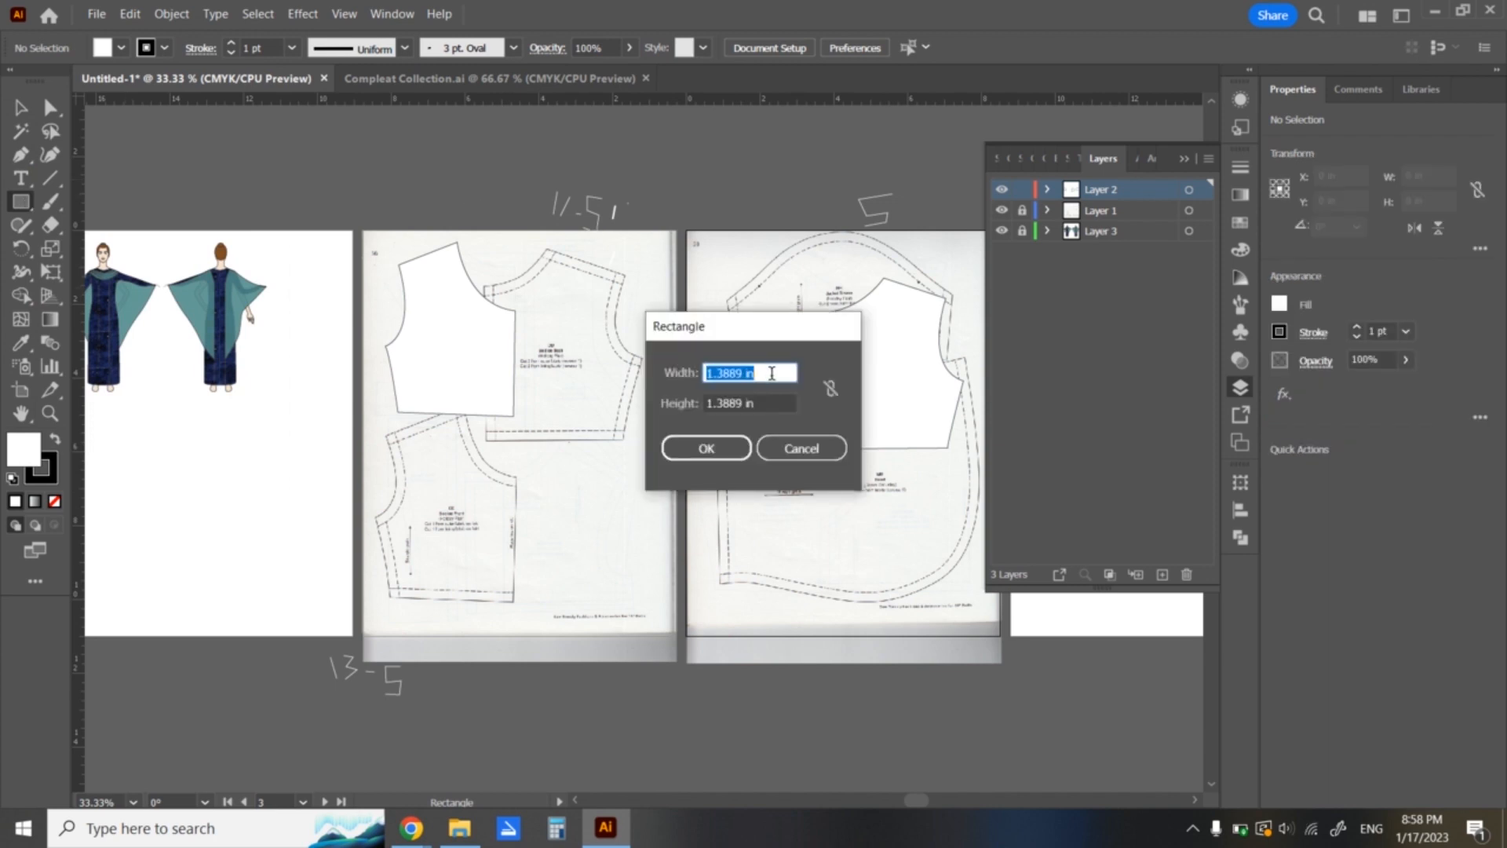
pyautogui.write('.001')
pyautogui.click(774, 406)
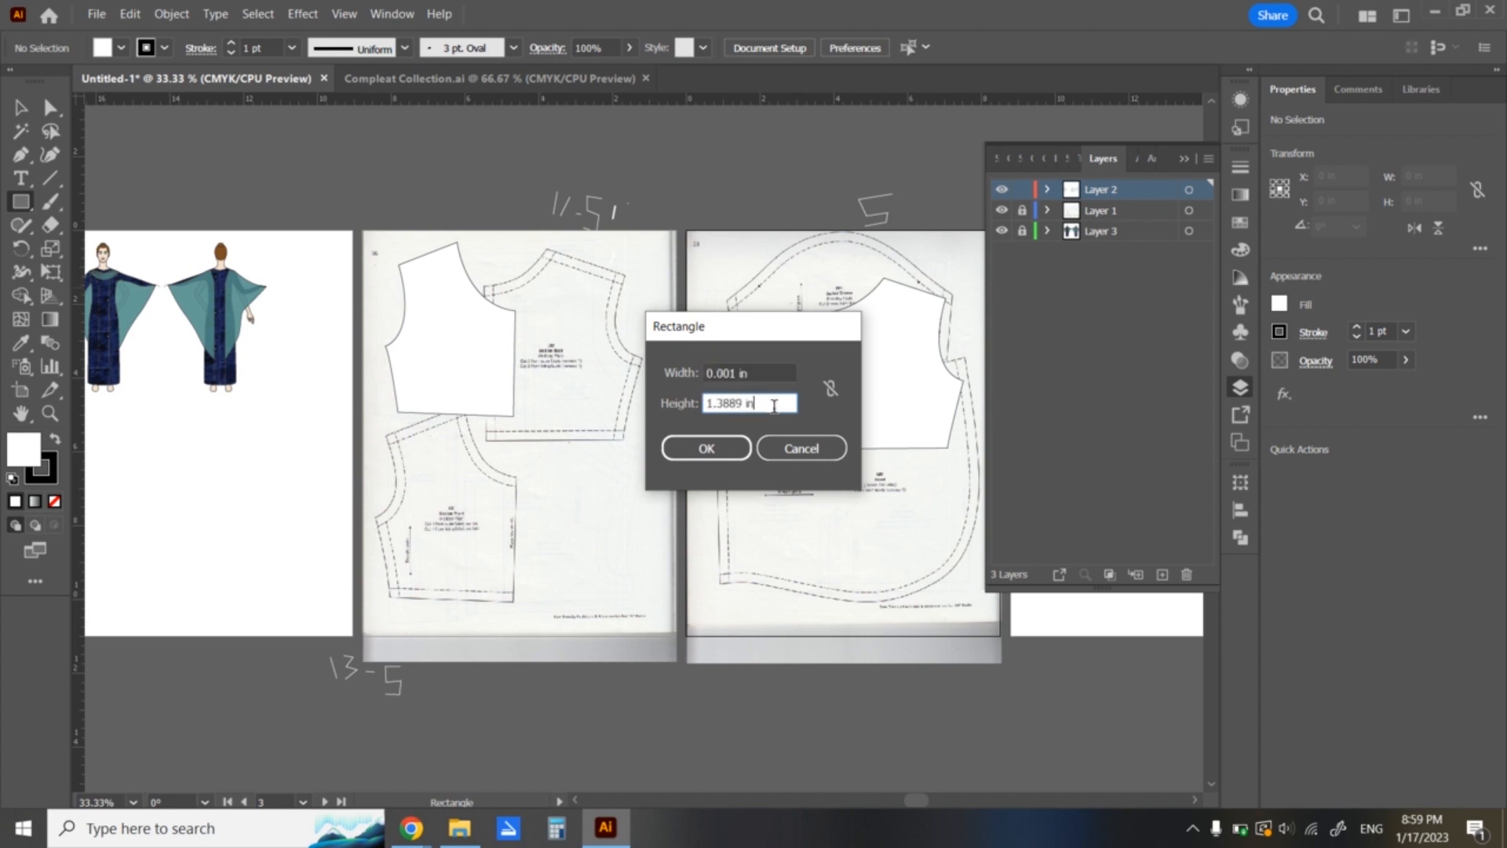
pyautogui.moveTo(768, 406); pyautogui.dragTo(691, 406)
pyautogui.write('11.5')
pyautogui.press('Return')
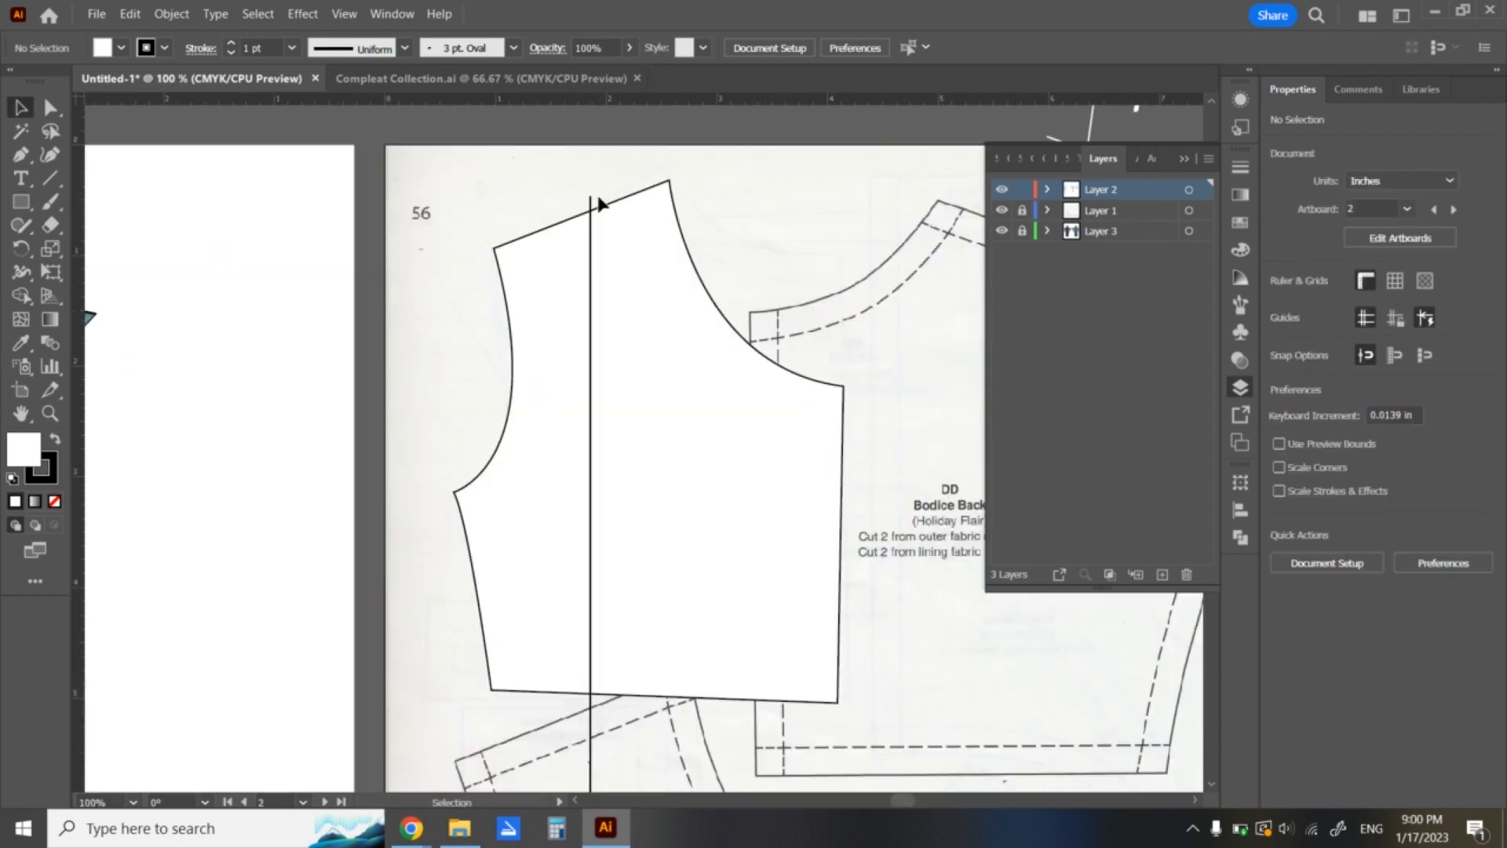
pyautogui.moveTo(593, 206); pyautogui.dragTo(593, 223)
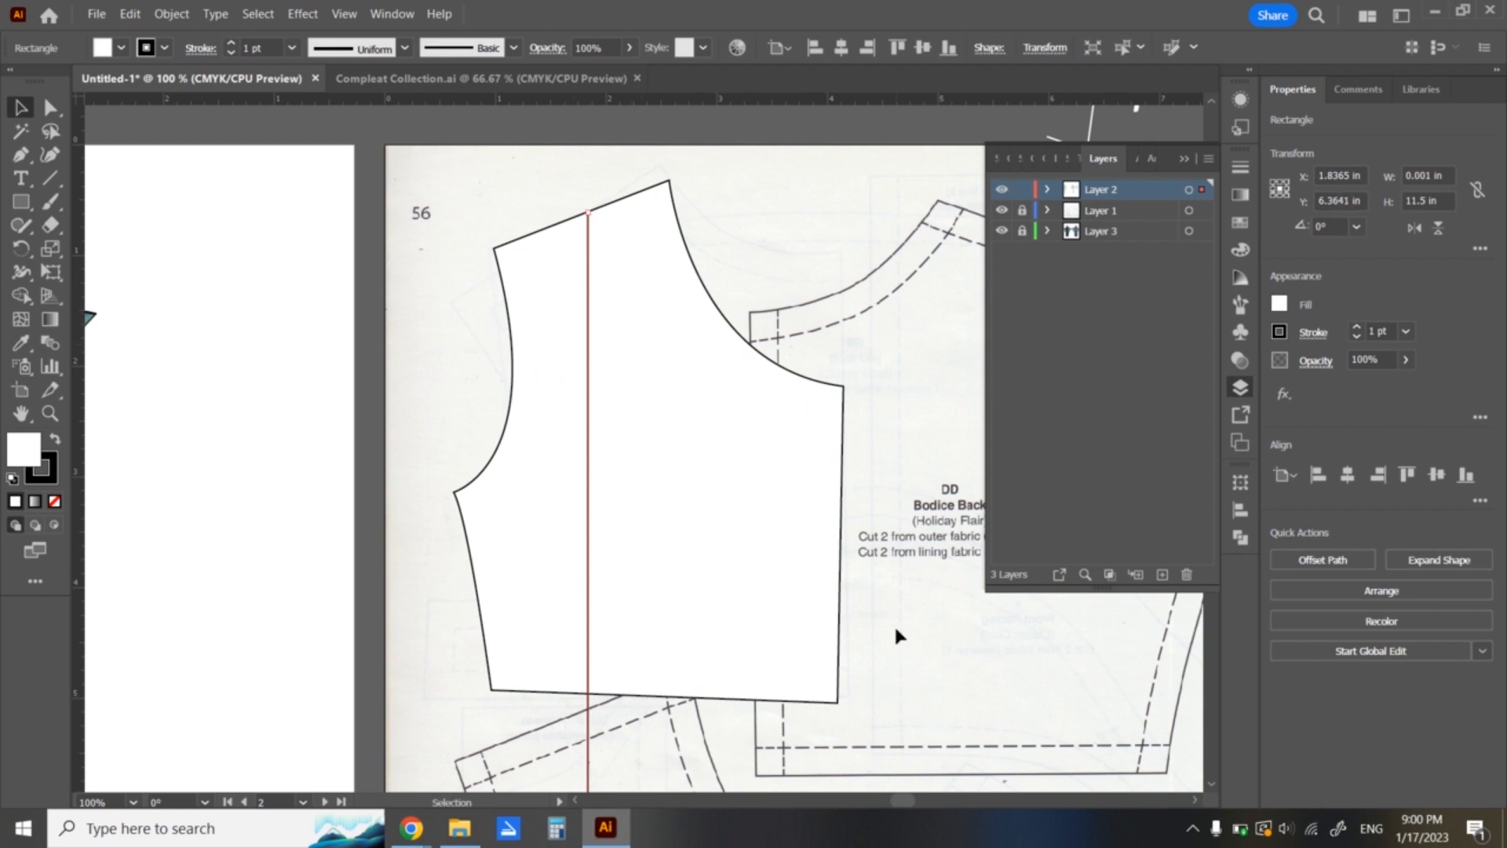
# - Replace the front bodice's vertical line with a 0.001 by 12.5 in rectangle whose upper end sits on the shoulder seam
pyautogui.press('-')
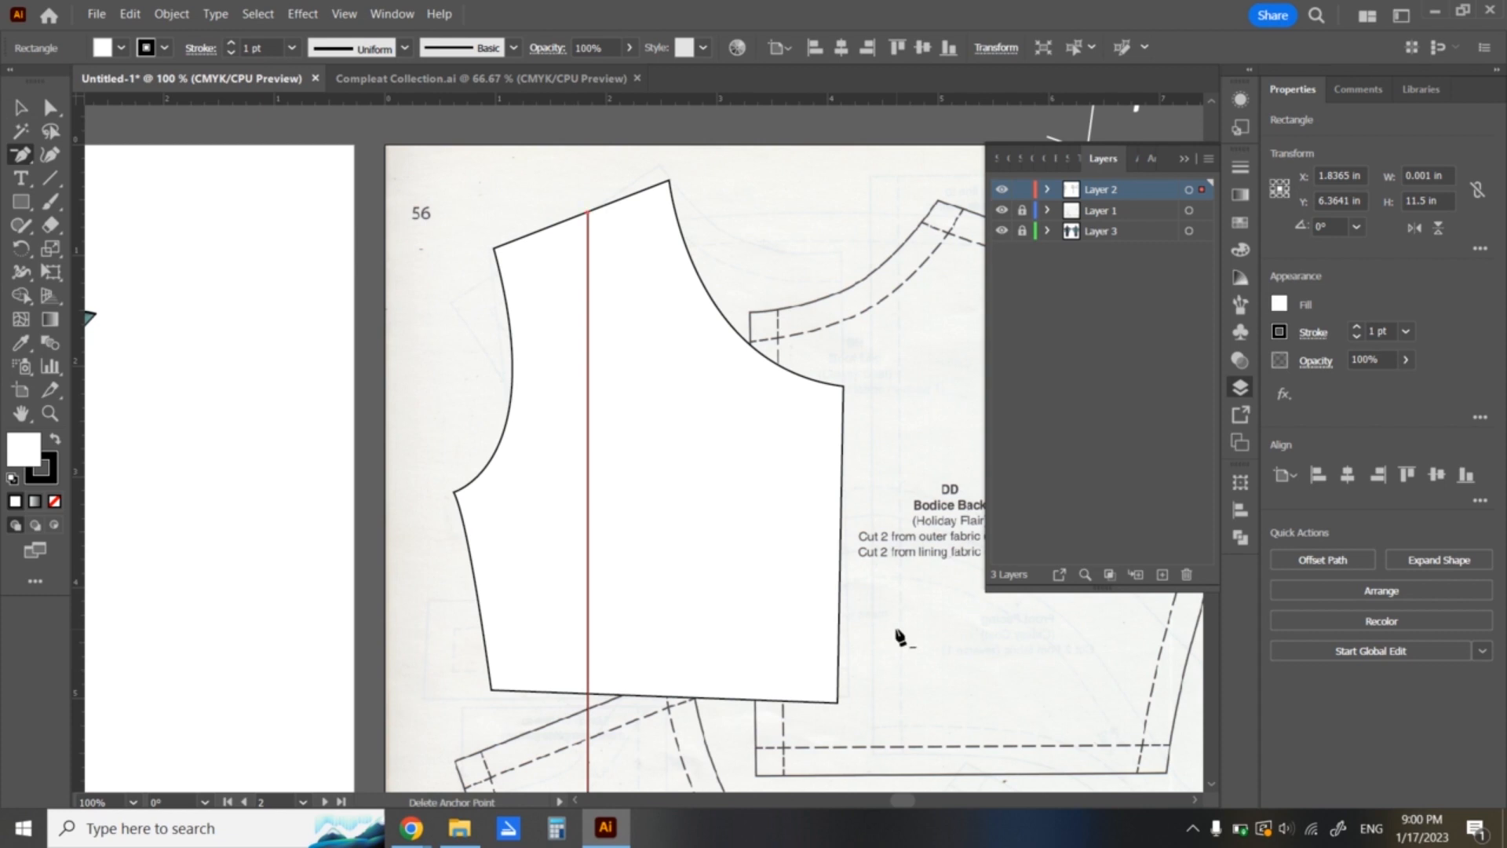
pyautogui.press('Delete')
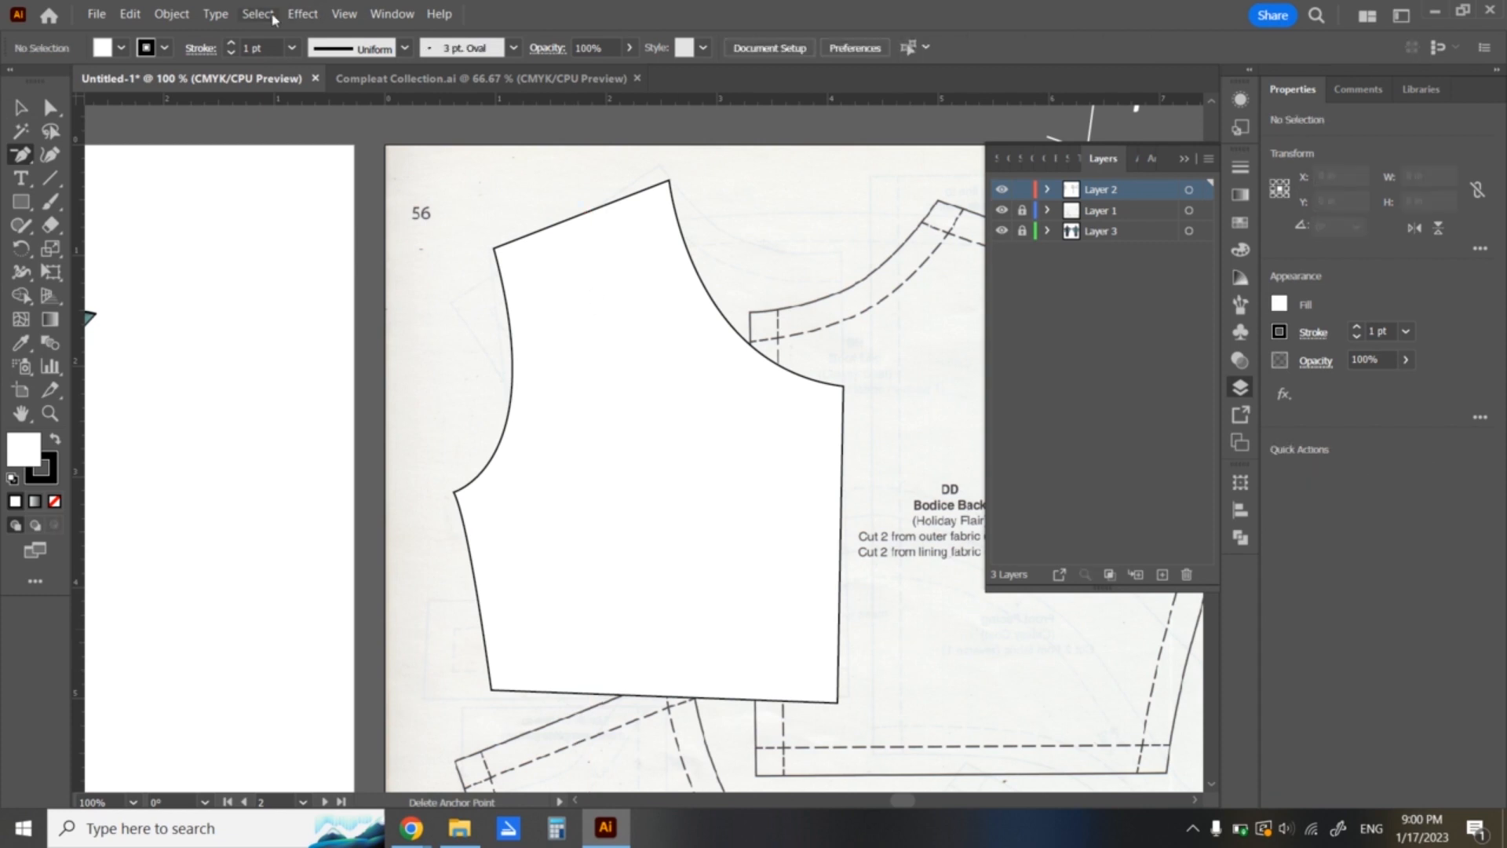
pyautogui.click(21, 201)
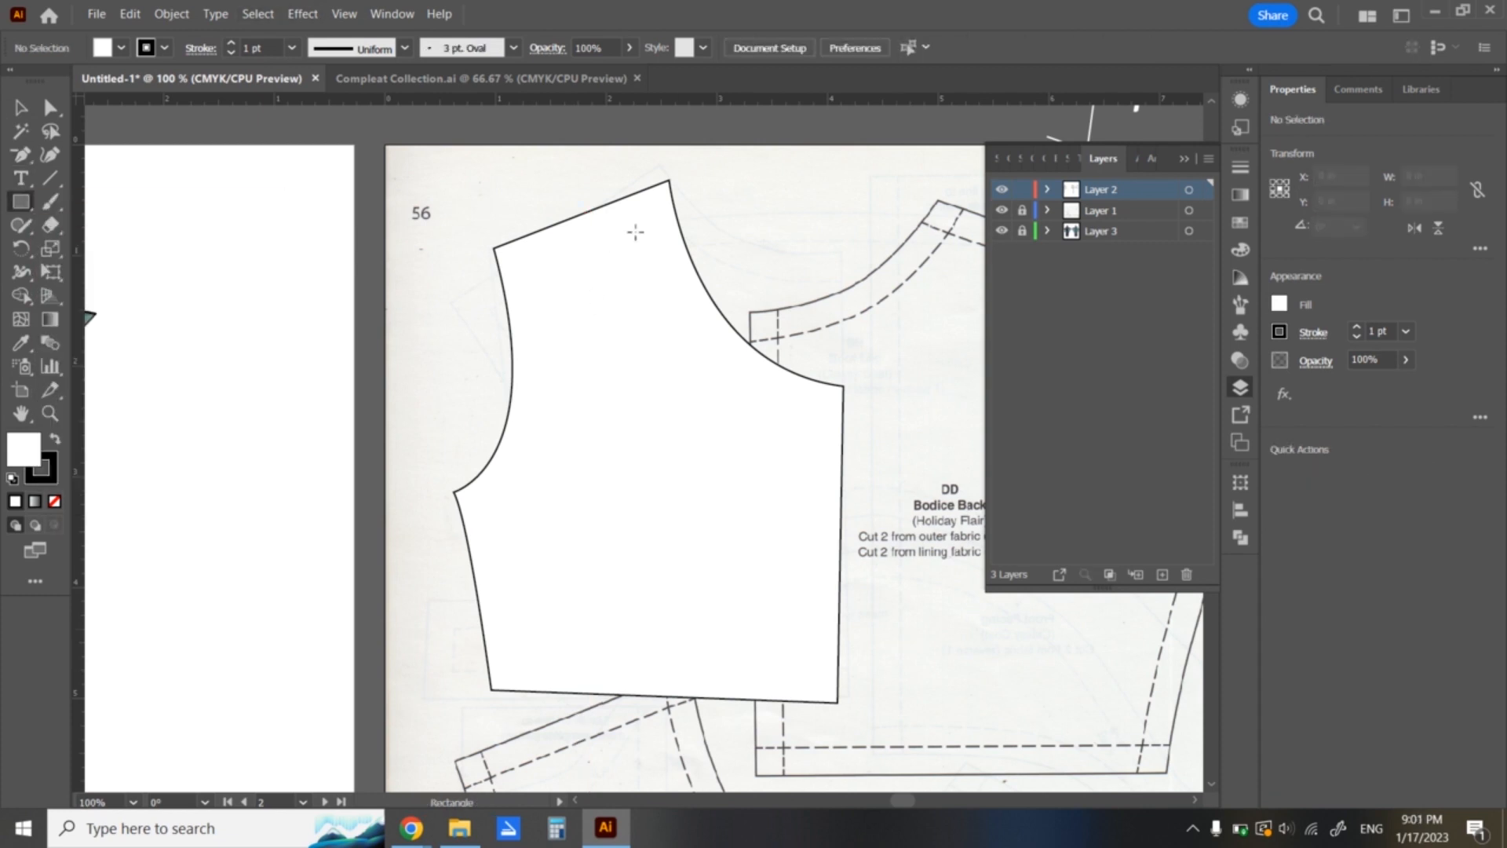
pyautogui.click(581, 206)
pyautogui.click(713, 446)
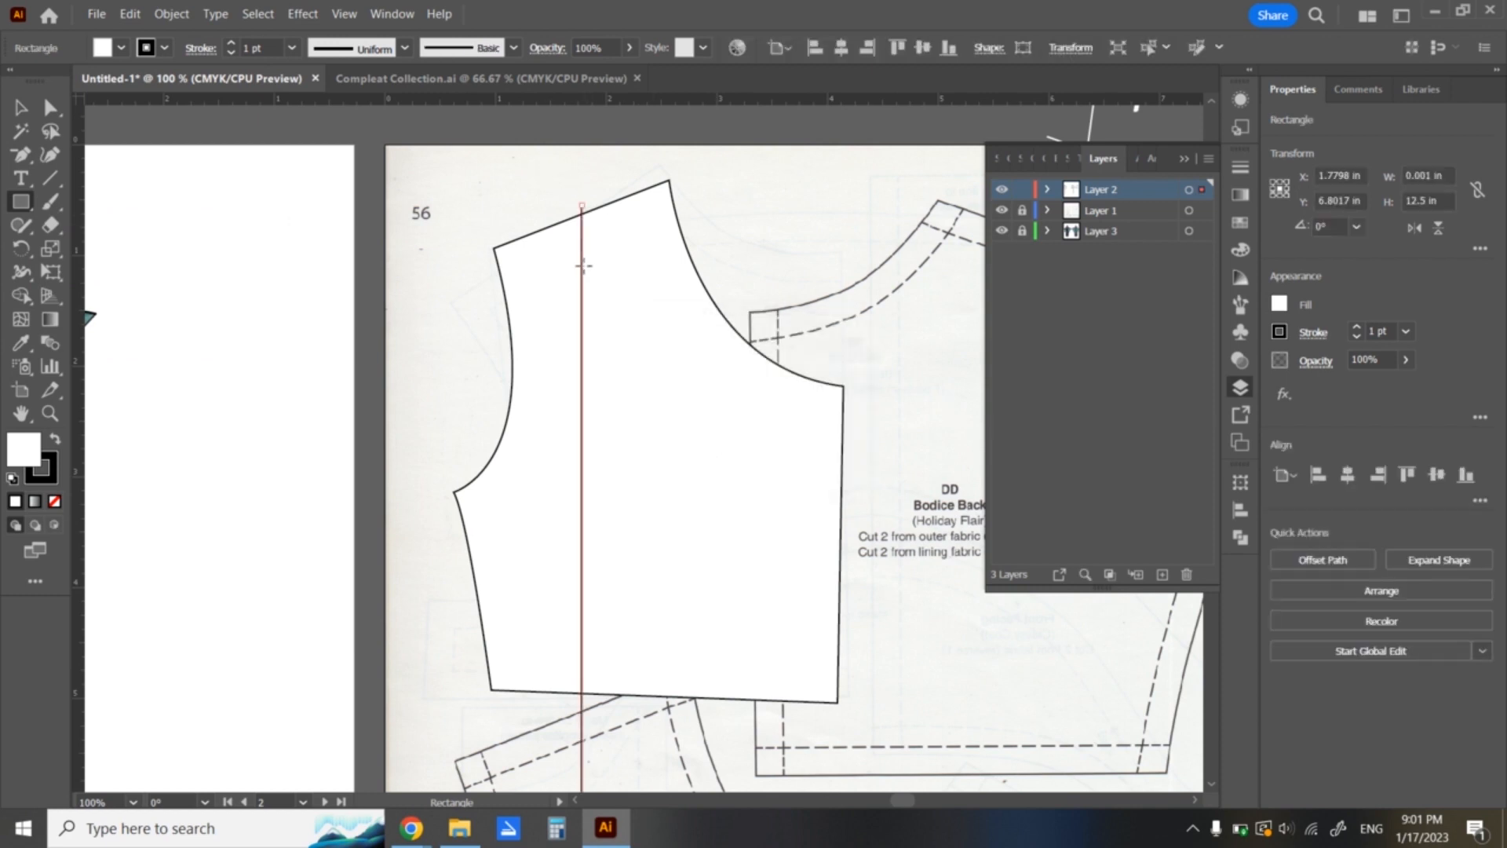
pyautogui.press('v')
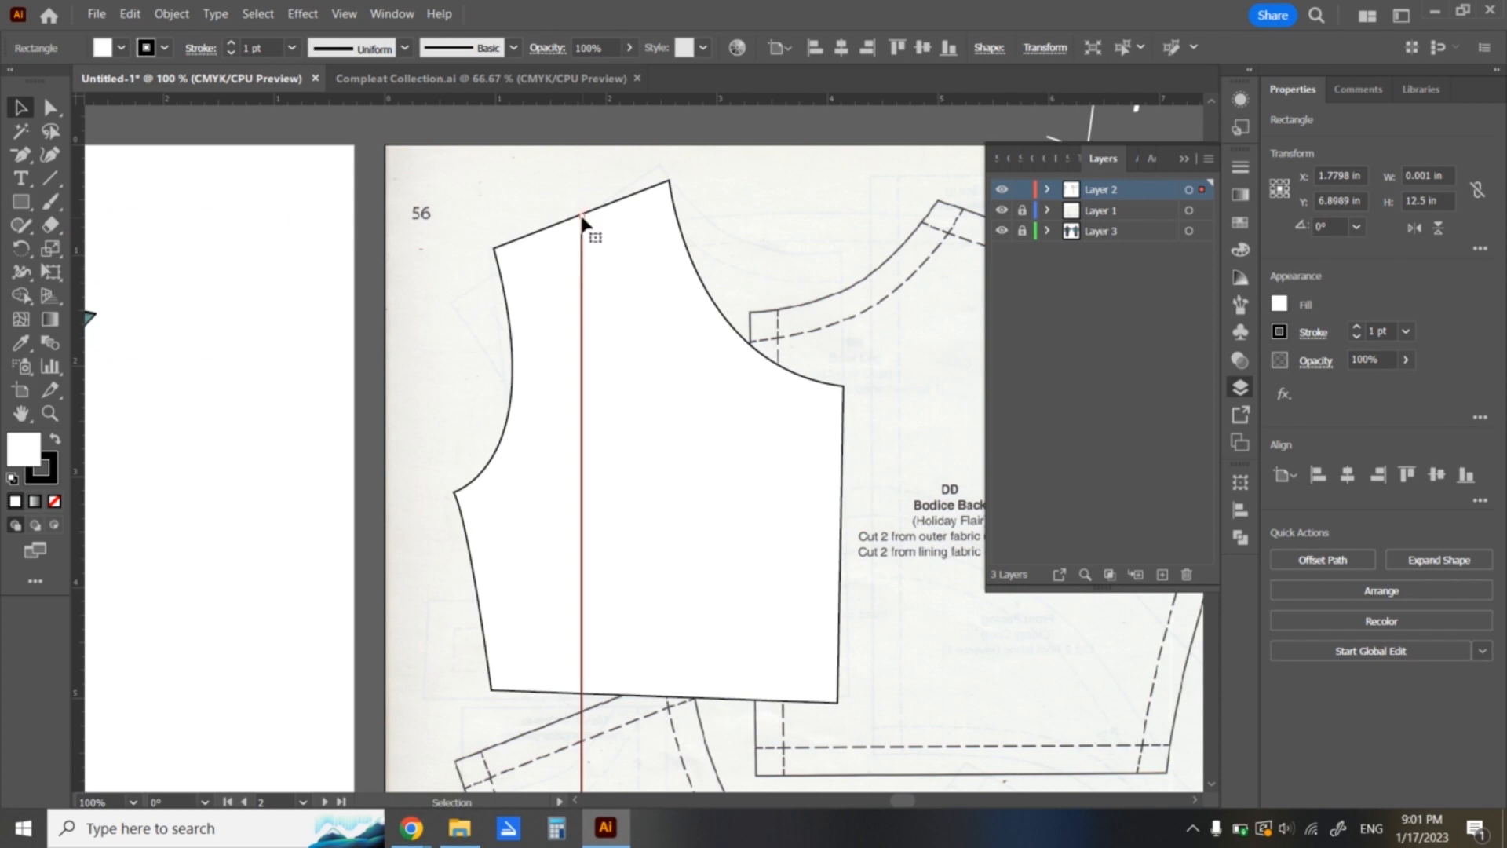
pyautogui.click(806, 217)
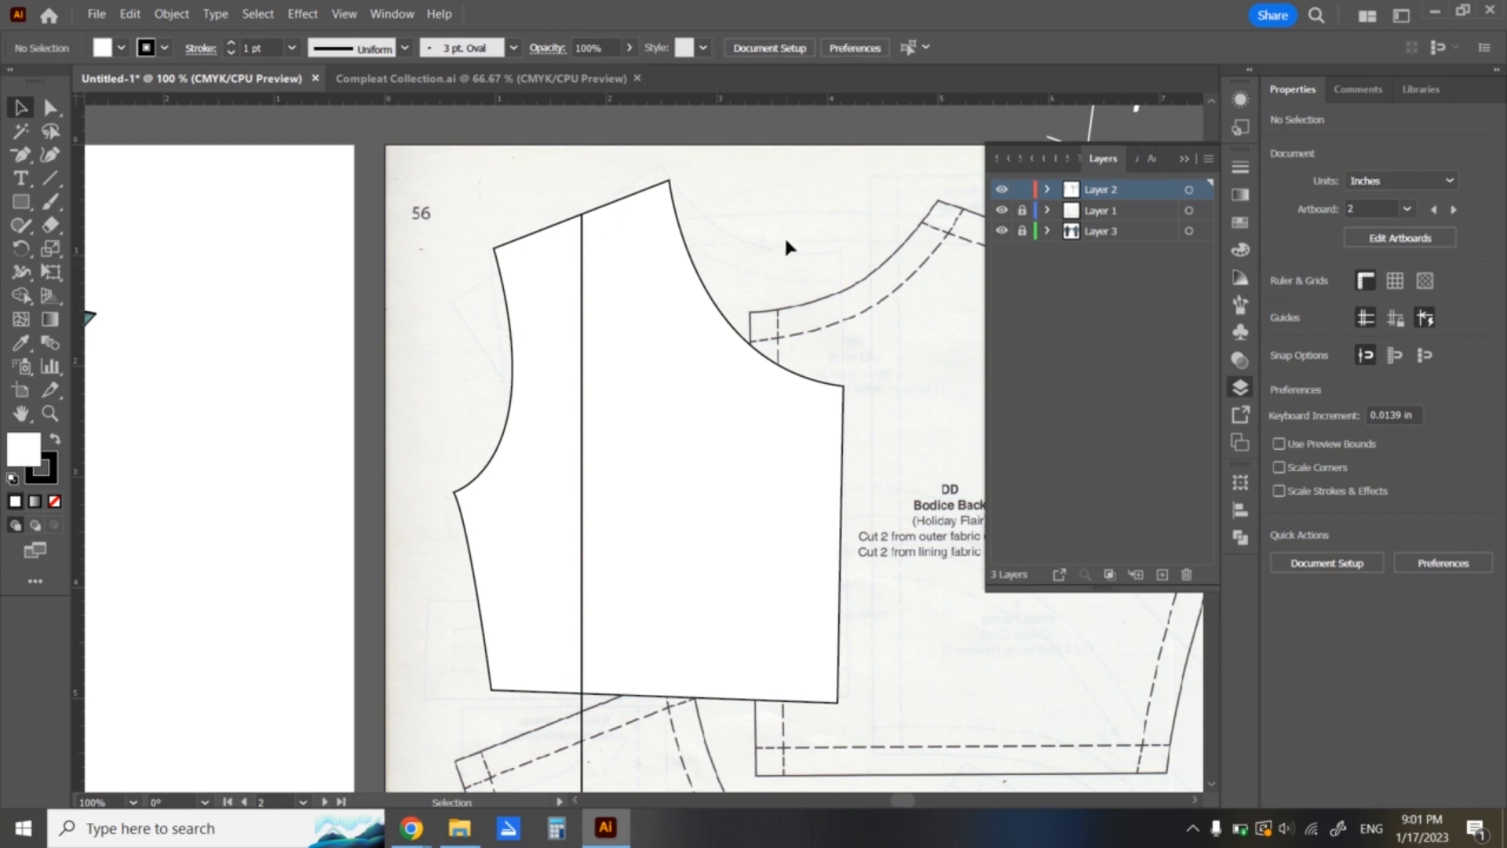
# - Move the 12.5 in vertical line on the back bodice so its upper end meets the shoulder seam
pyautogui.hotkey('ctrl', '-')
pyautogui.press('space')
pyautogui.moveTo(913, 358); pyautogui.dragTo(417, 407)
pyautogui.moveTo(791, 422); pyautogui.dragTo(202, 441)
pyautogui.hotkey('ctrl', '+')
pyautogui.hotkey('ctrl', '+')
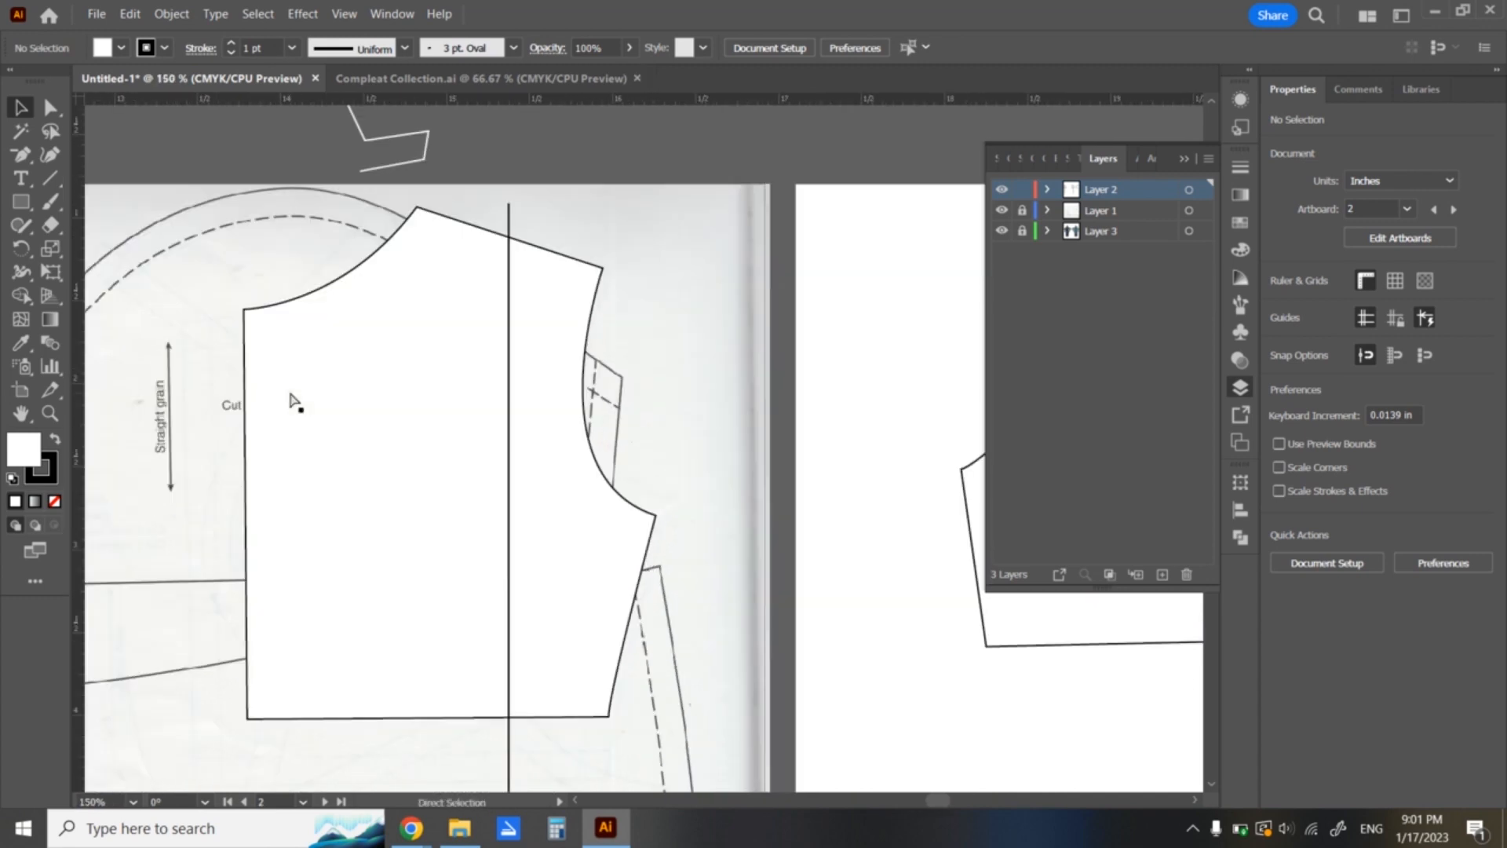
pyautogui.press('space')
pyautogui.moveTo(421, 268); pyautogui.dragTo(524, 364)
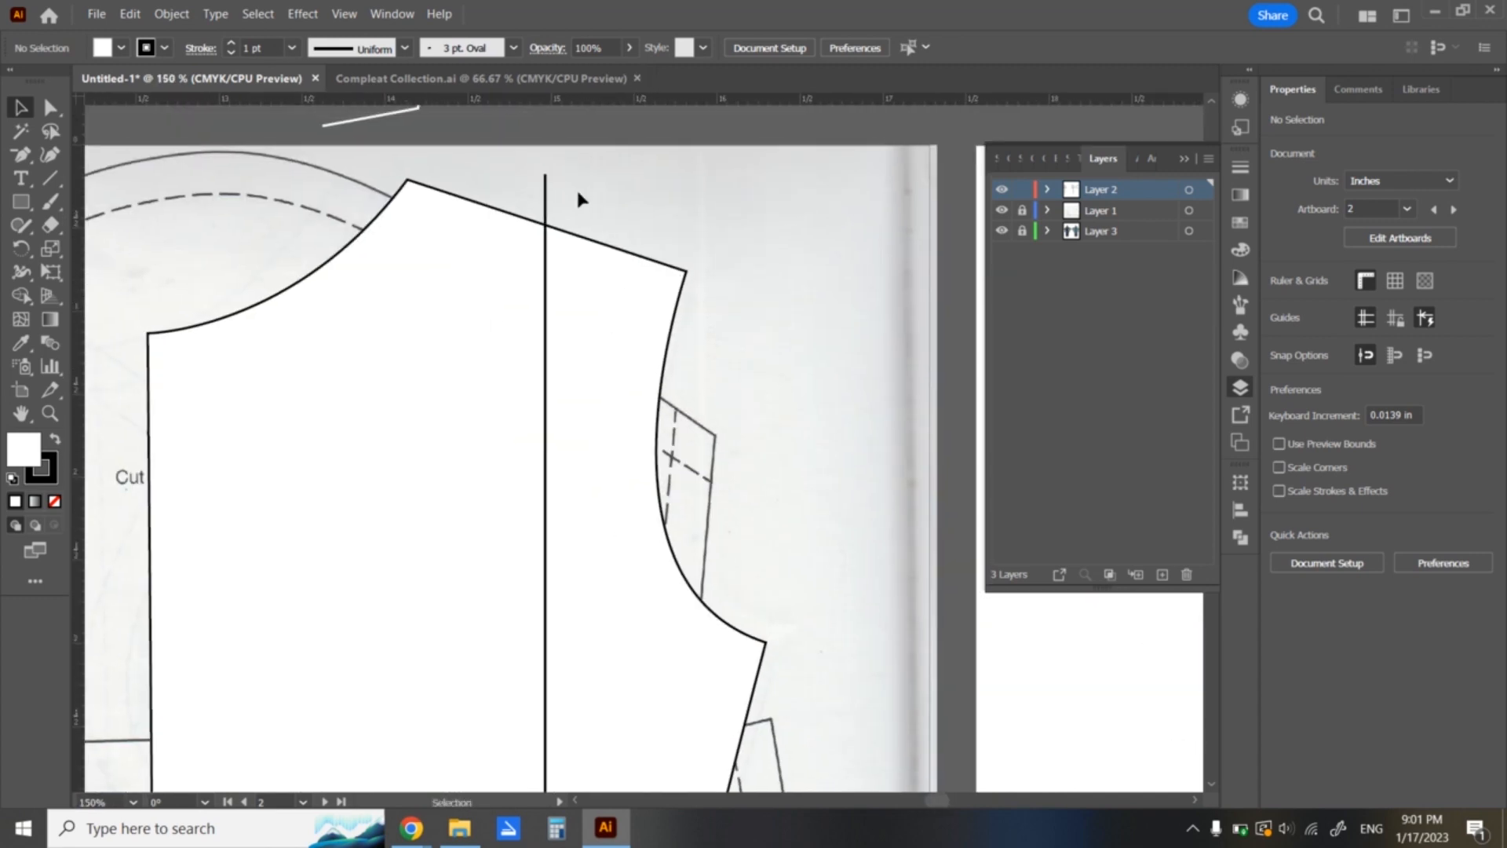
pyautogui.click(548, 192)
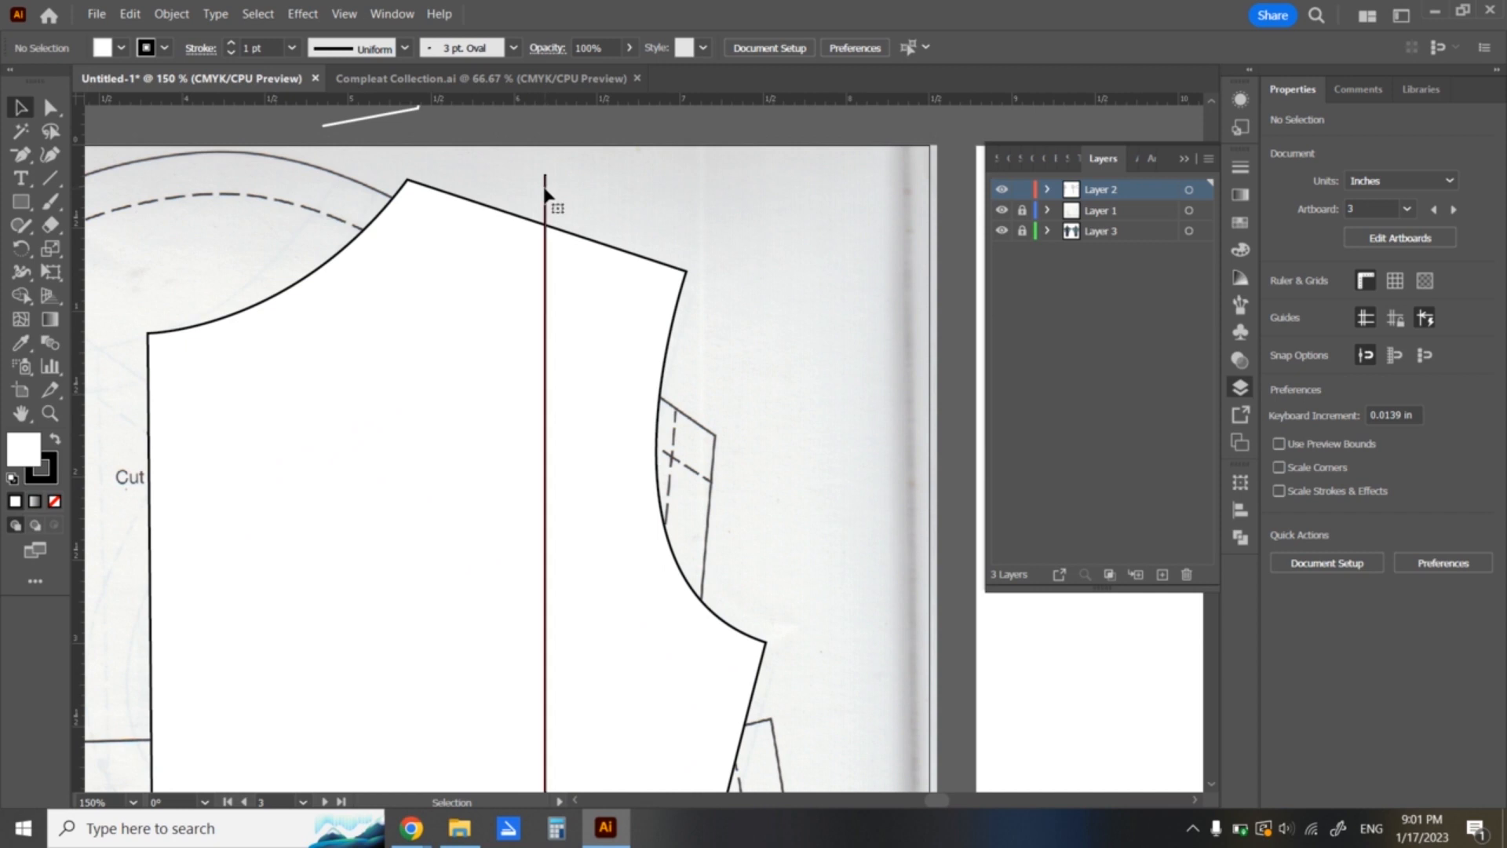
pyautogui.click(545, 191)
pyautogui.press('Delete')
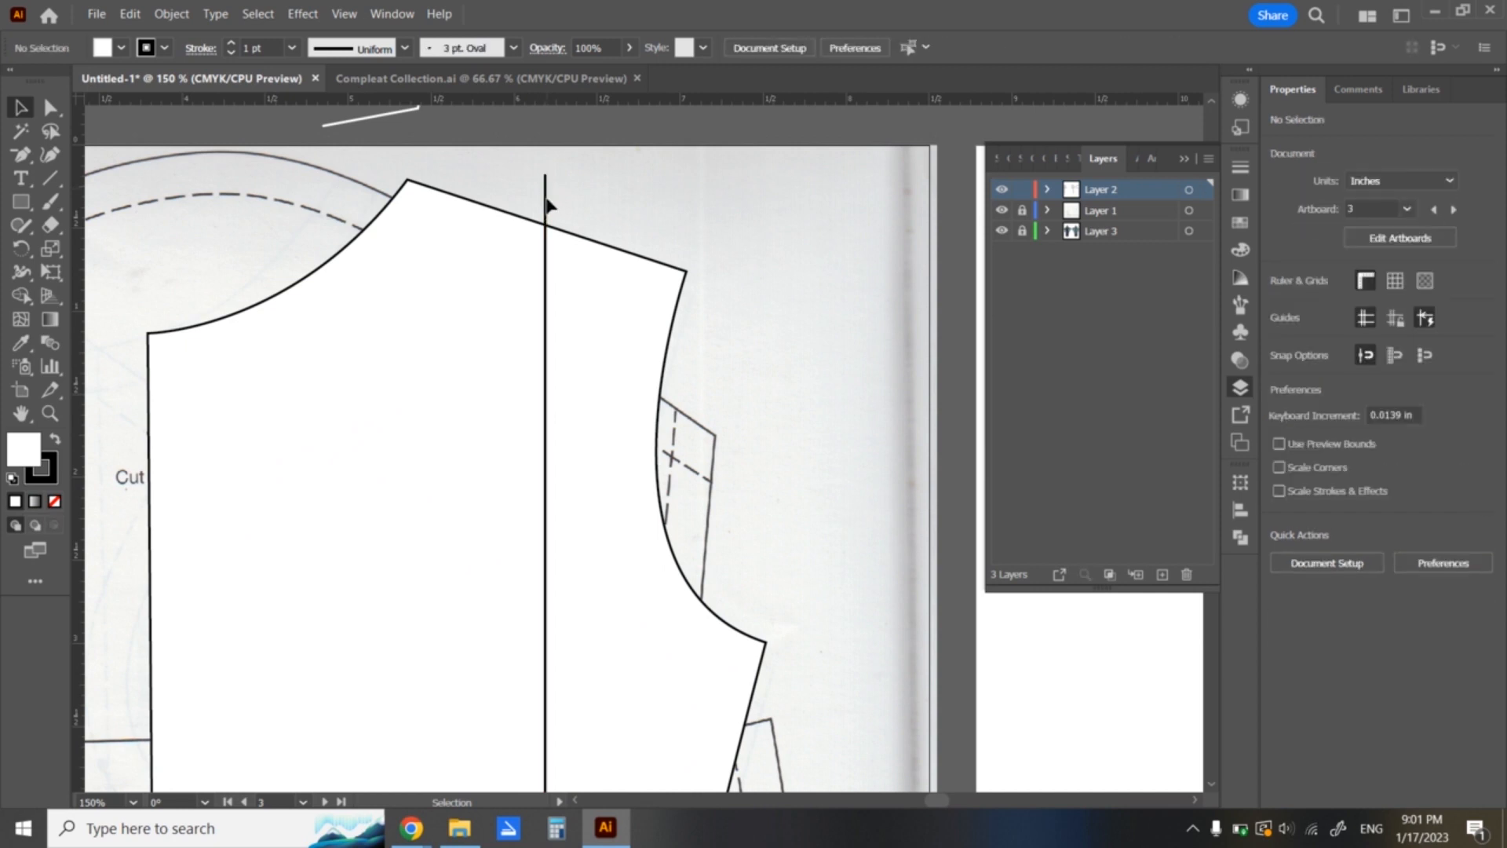
pyautogui.click(547, 253)
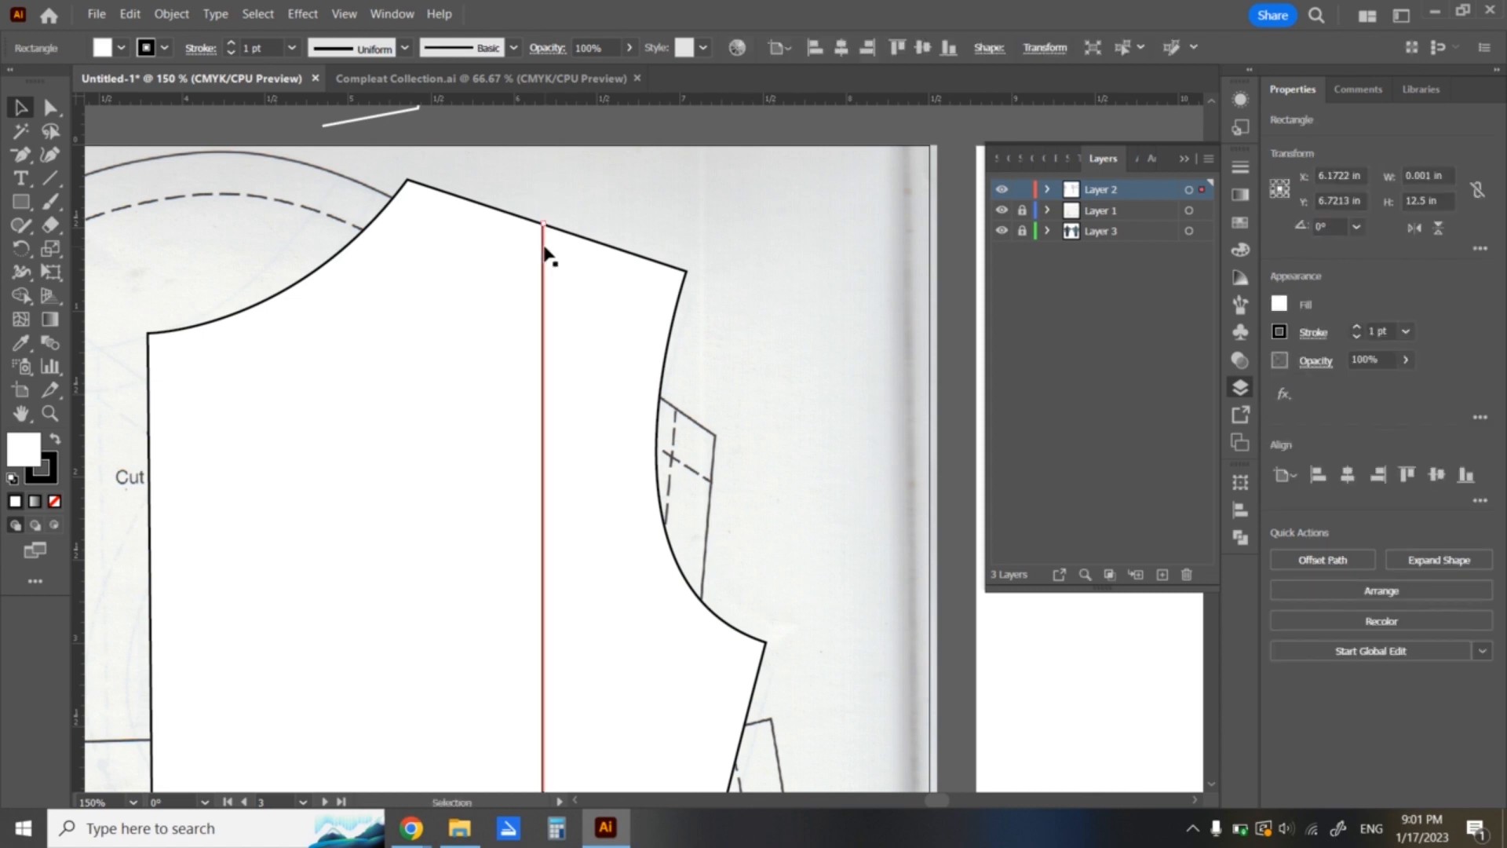
pyautogui.click(832, 334)
# - Group the traced front bodice piece with its vertical length line
pyautogui.press('a')
pyautogui.hotkey('ctrl', '-')
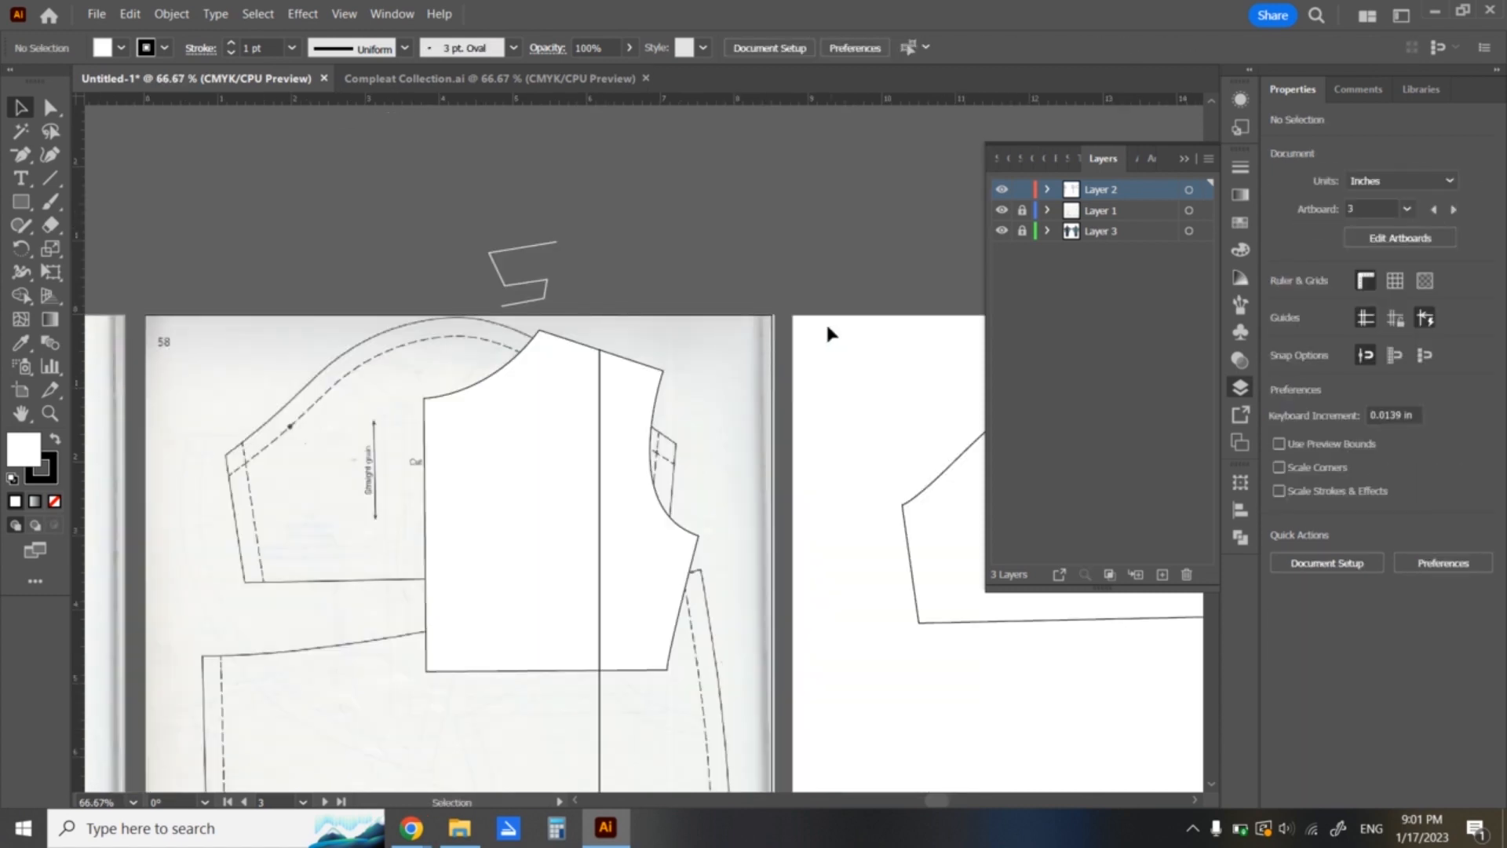
pyautogui.hotkey('ctrl', '-')
pyautogui.moveTo(336, 393); pyautogui.dragTo(728, 308)
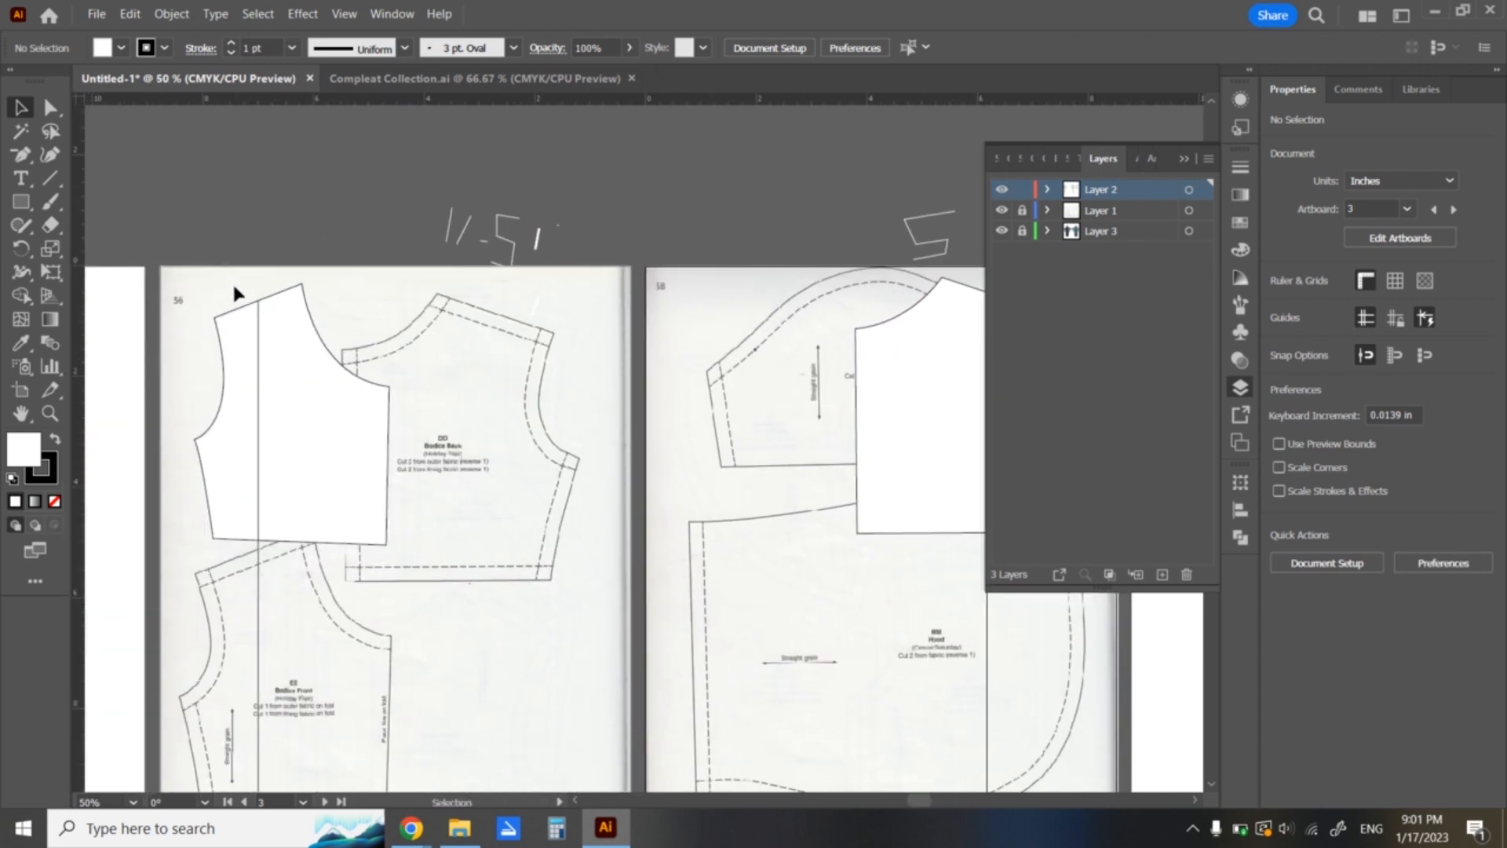
pyautogui.click(377, 511)
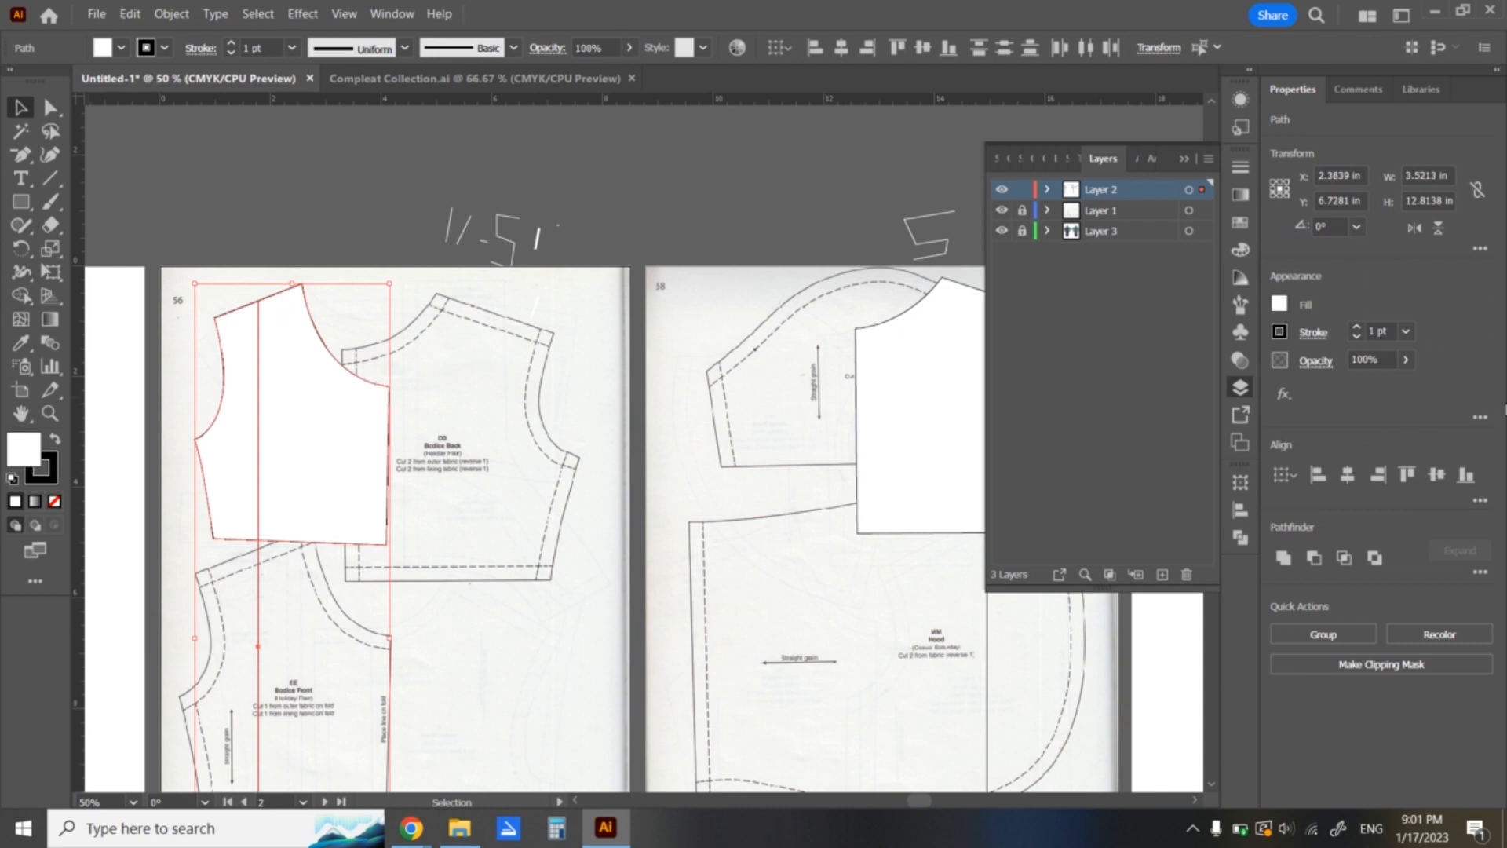
pyautogui.rightClick(275, 515)
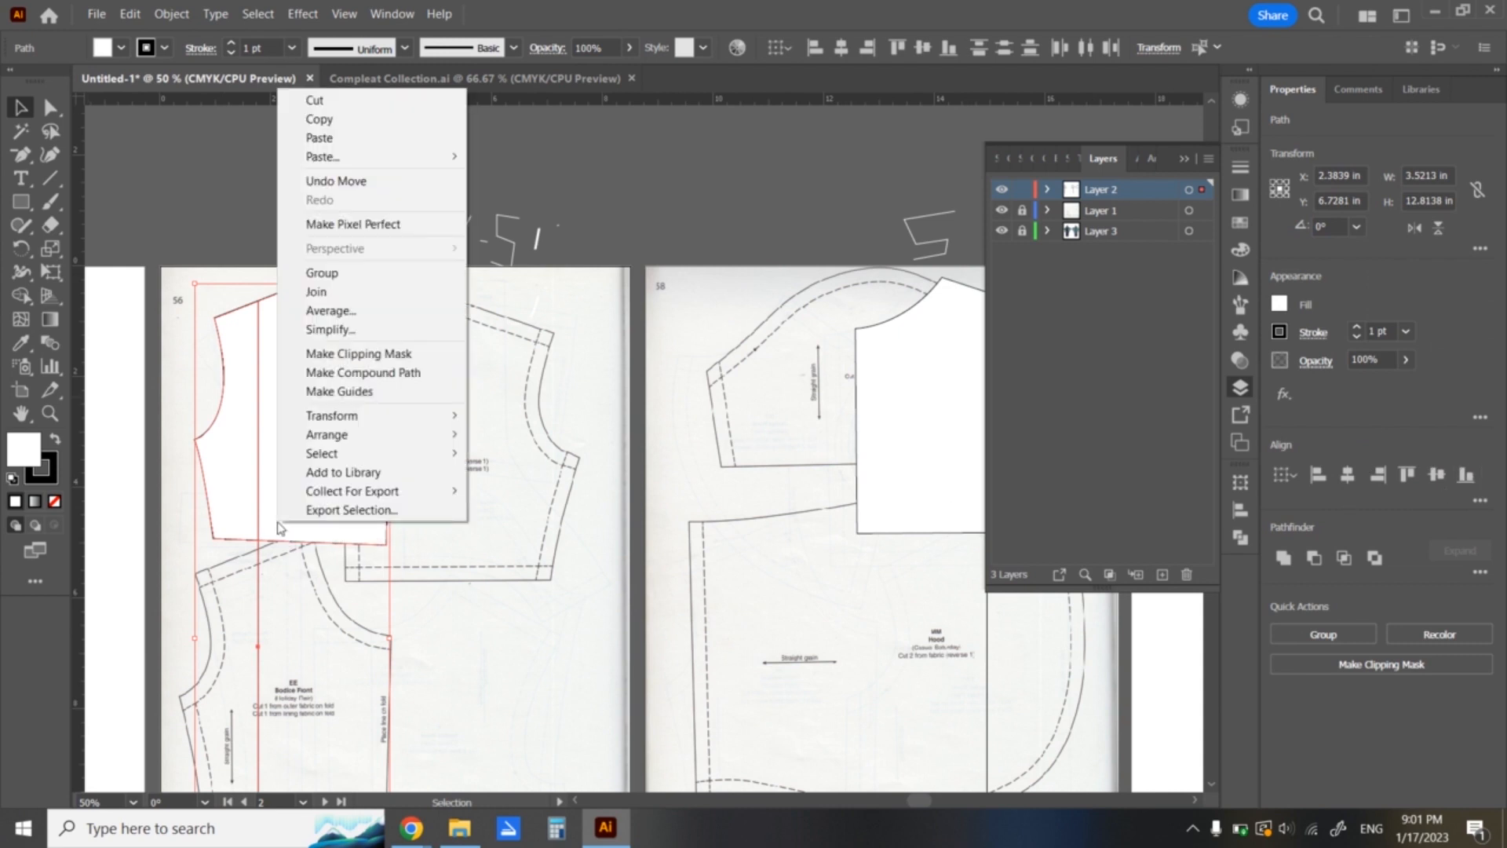
pyautogui.click(350, 278)
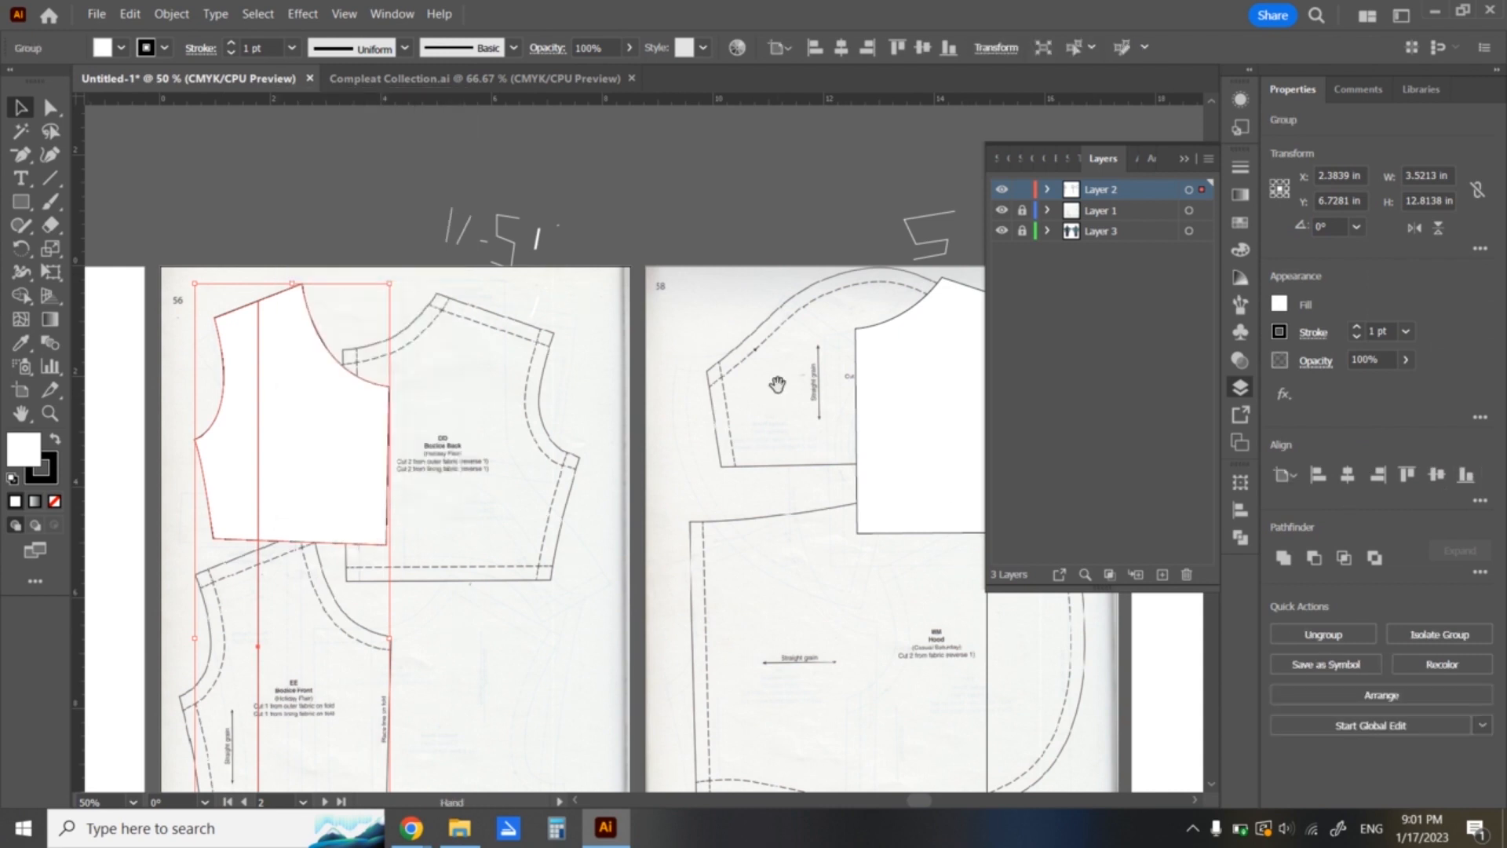
# - Group the traced back bodice piece with its vertical length line
pyautogui.moveTo(771, 384); pyautogui.dragTo(488, 377)
pyautogui.moveTo(679, 265); pyautogui.dragTo(774, 444)
pyautogui.rightClick(685, 426)
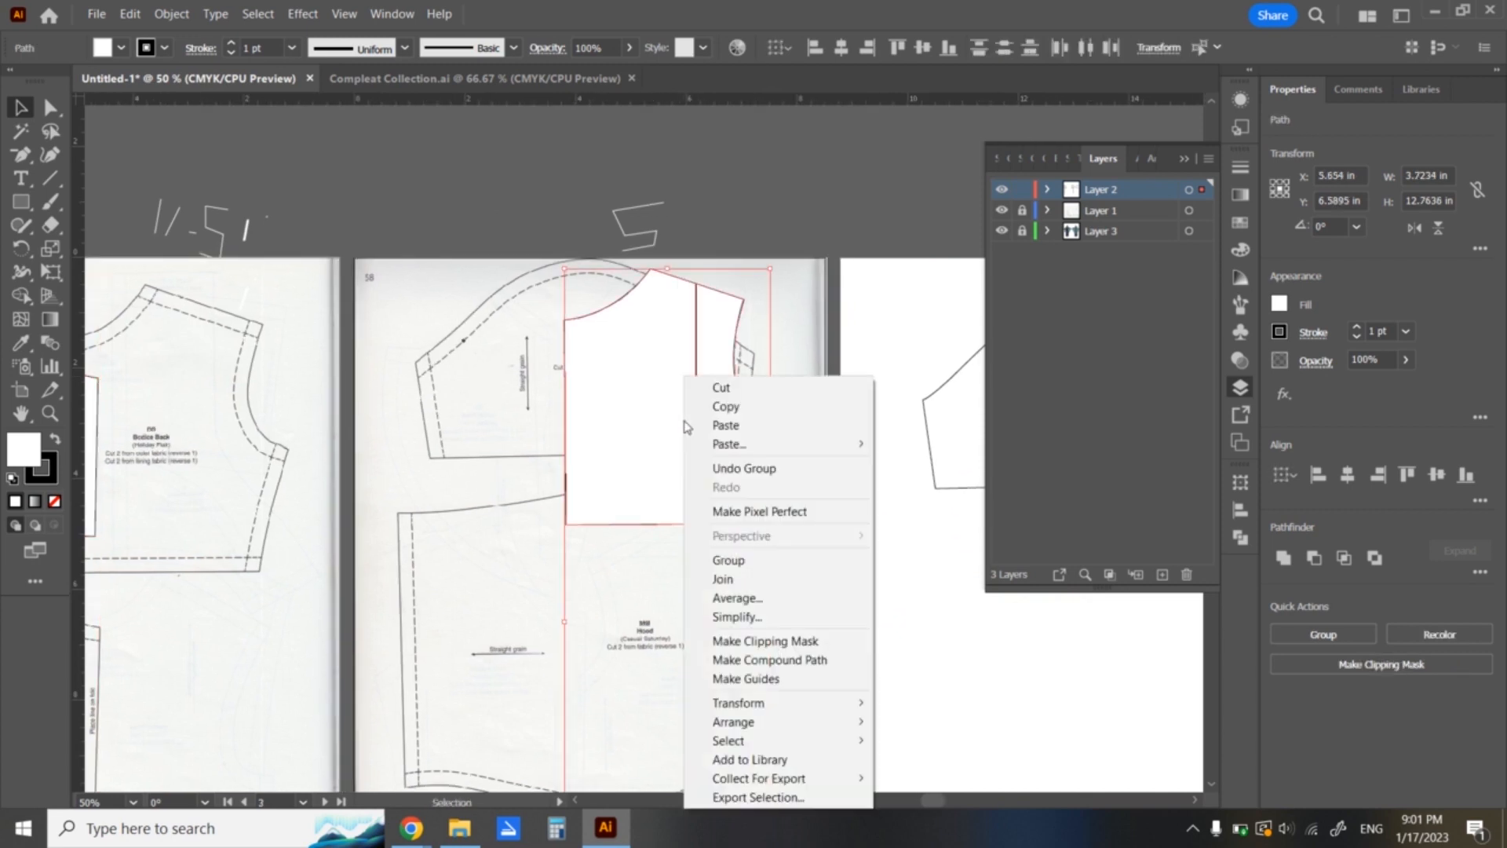
pyautogui.click(749, 562)
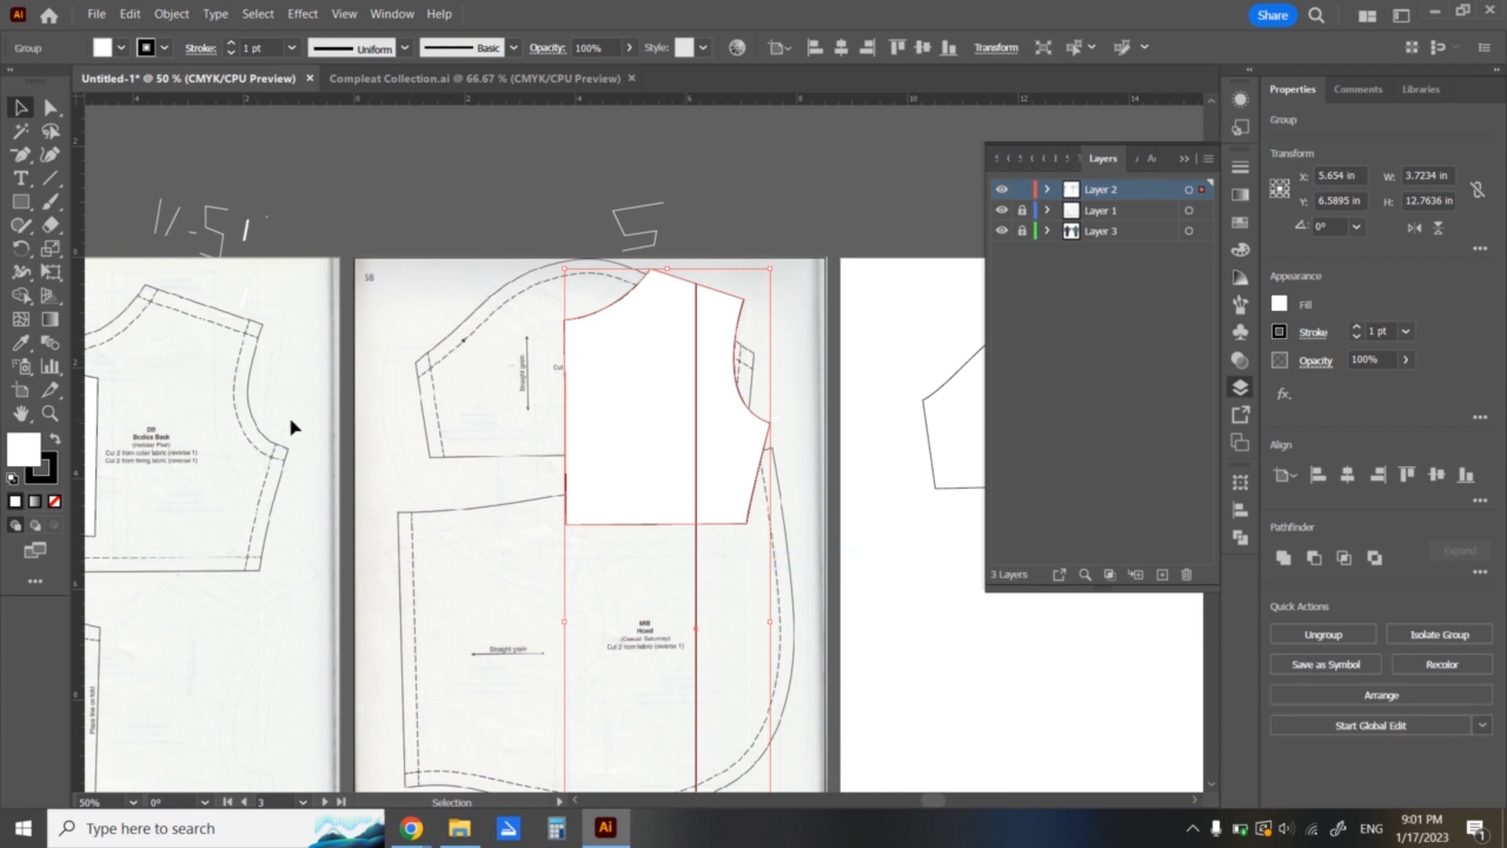
pyautogui.moveTo(383, 464); pyautogui.dragTo(567, 572)
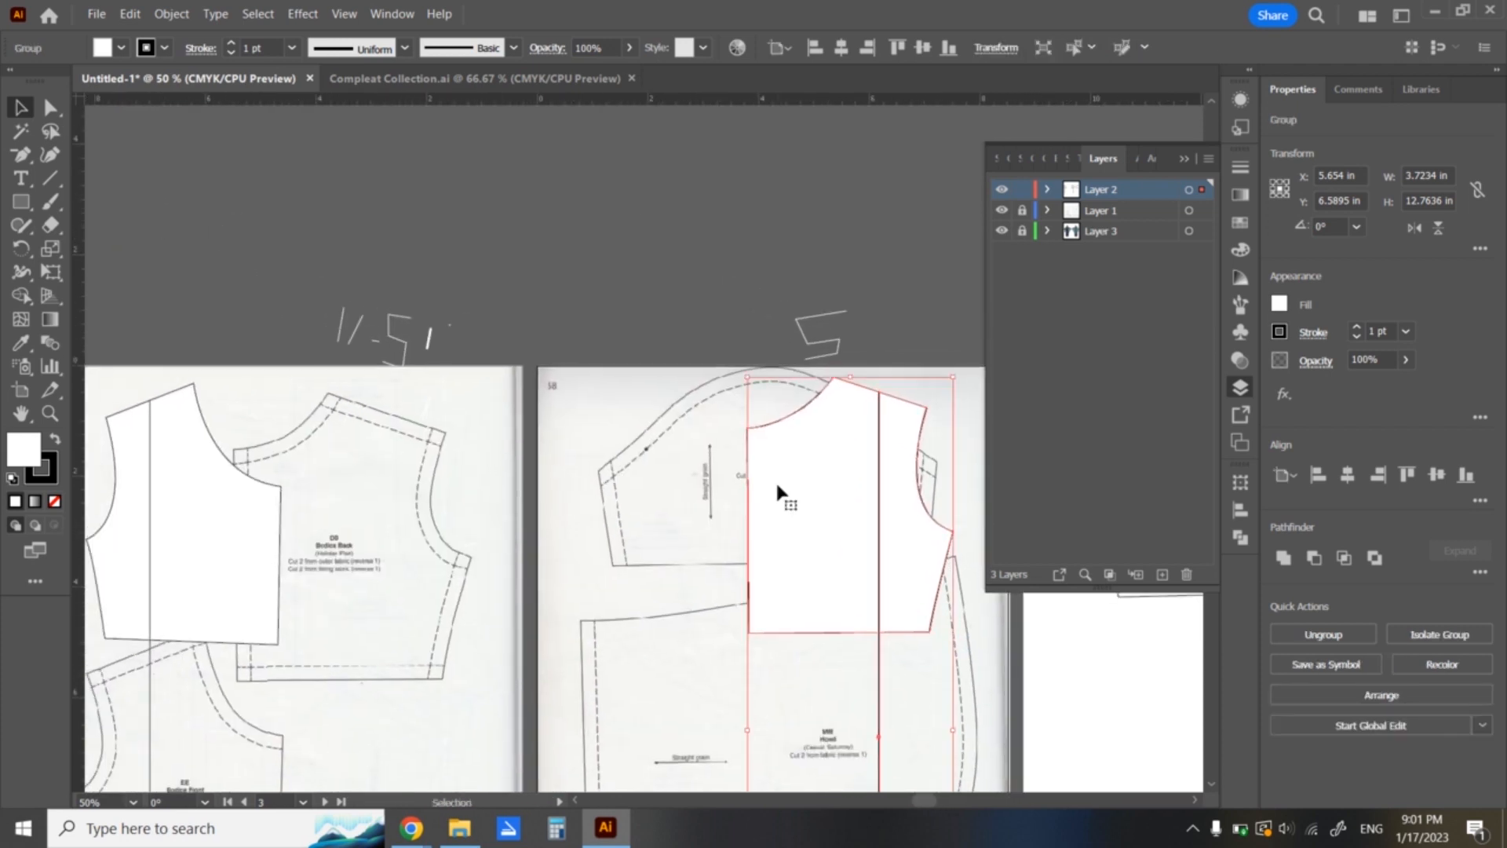
# - Move the back bodice group beside the front bodice and rotate it upside down so their shoulder seams meet
pyautogui.moveTo(782, 485); pyautogui.dragTo(534, 358)
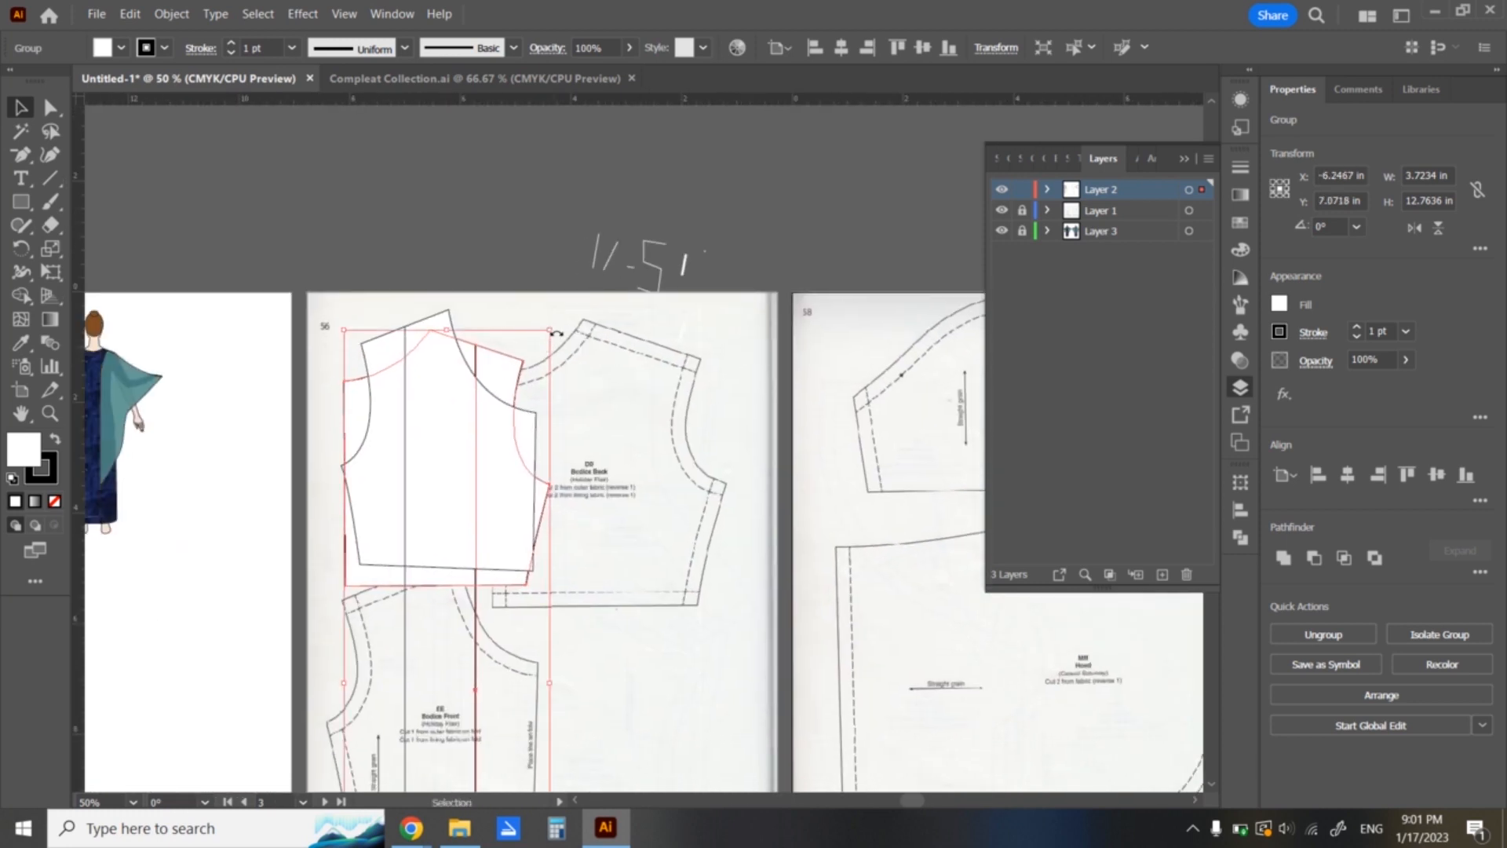
pyautogui.moveTo(551, 324); pyautogui.dragTo(497, 732)
pyautogui.moveTo(627, 718); pyautogui.dragTo(289, 174)
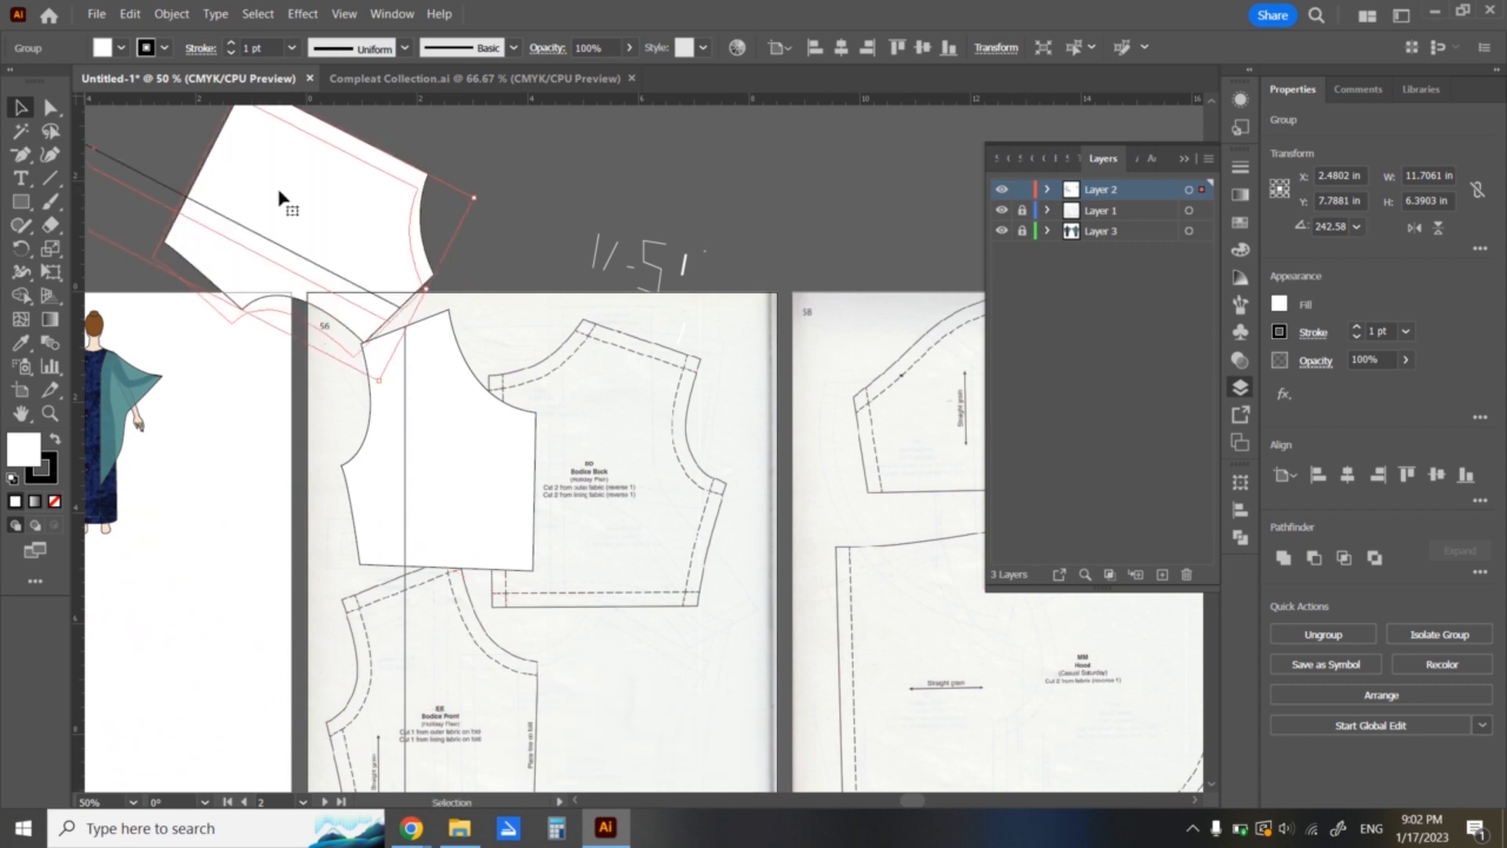
pyautogui.moveTo(284, 192); pyautogui.dragTo(340, 288)
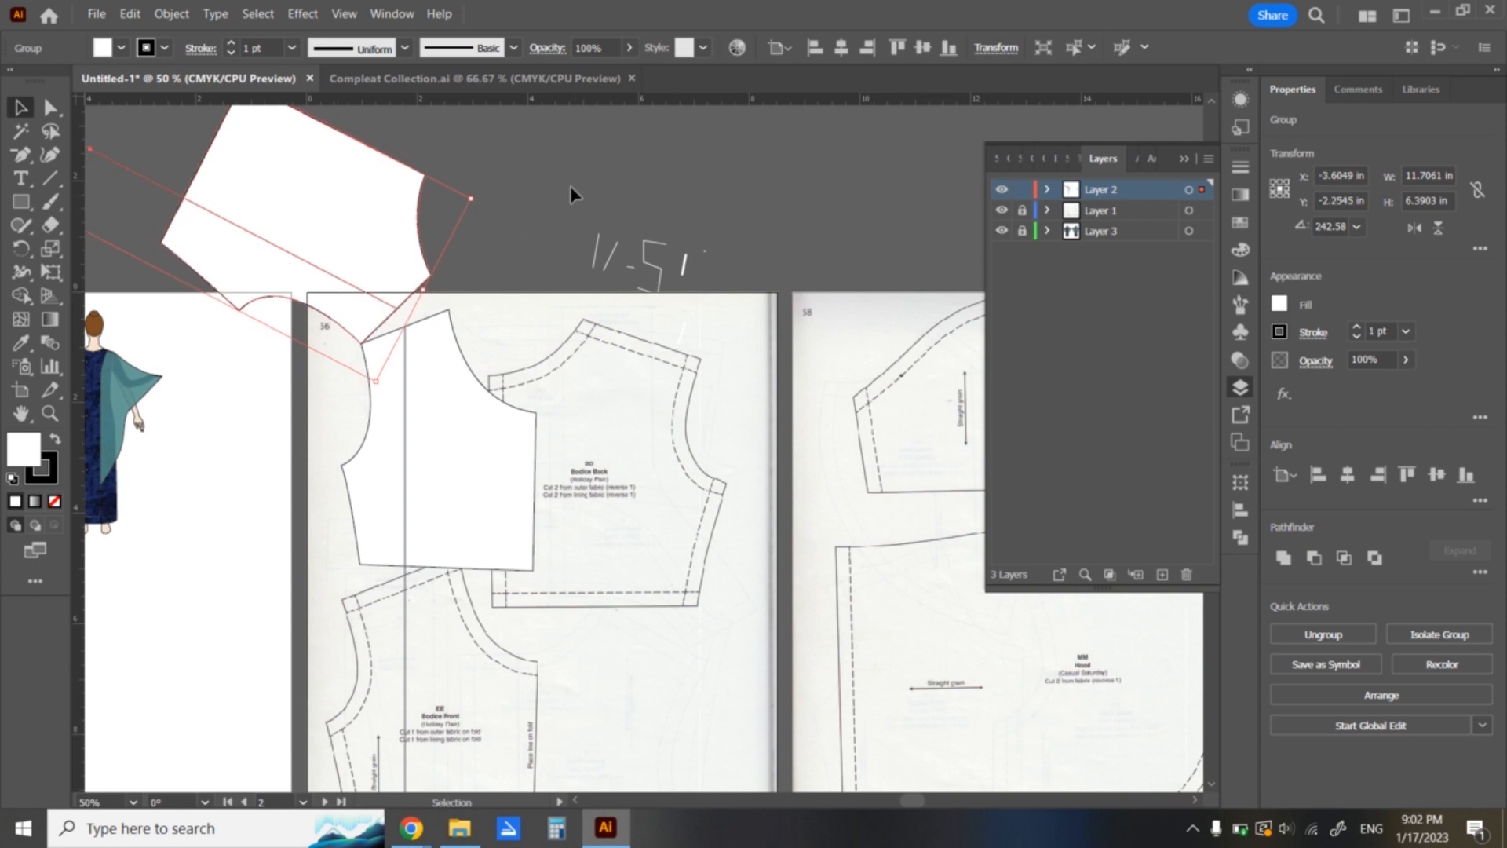
pyautogui.moveTo(488, 206); pyautogui.dragTo(471, 347)
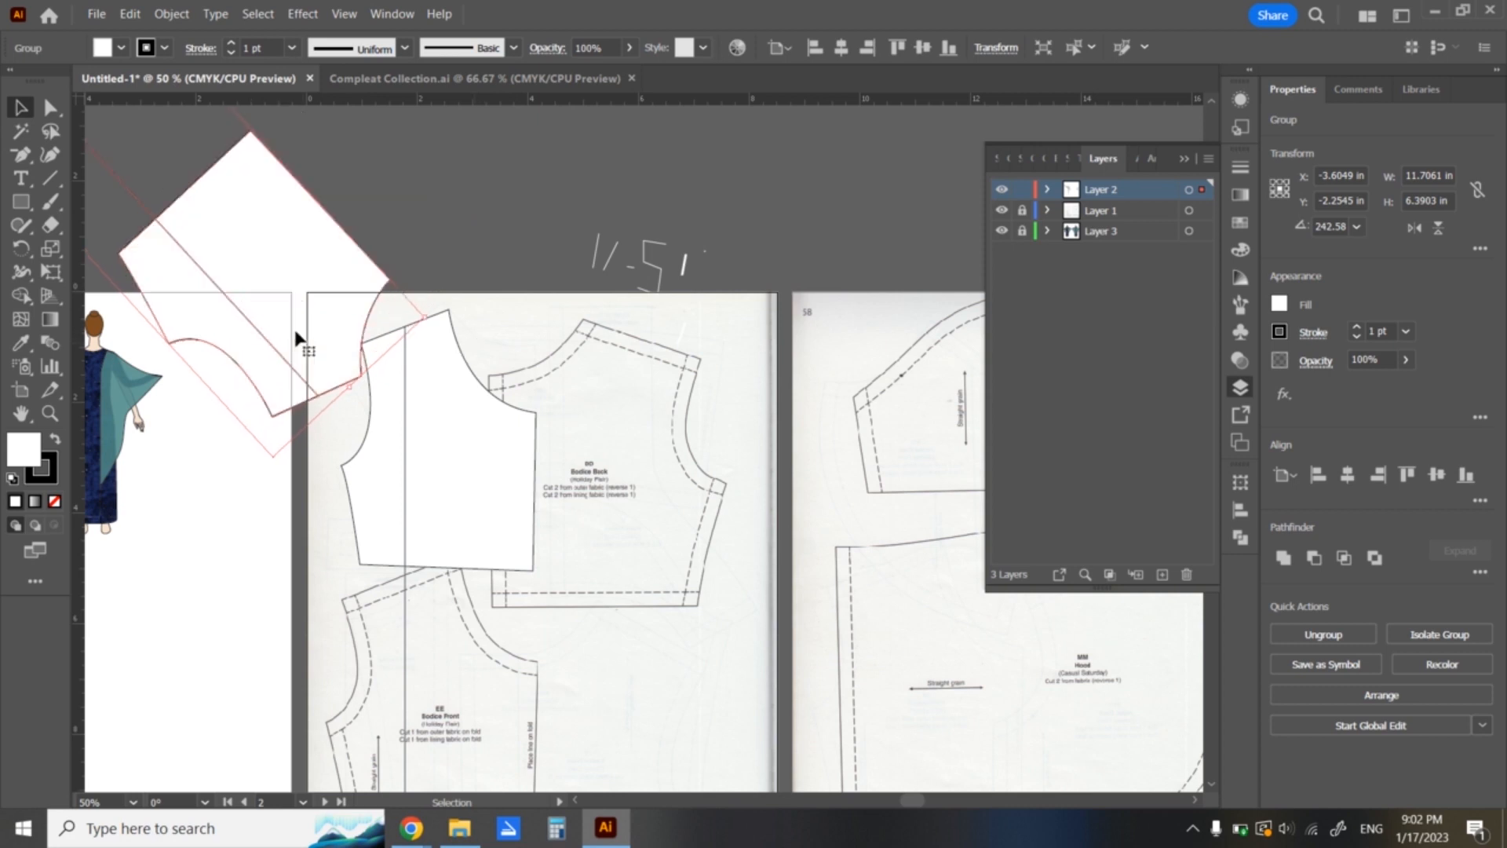
pyautogui.moveTo(263, 276); pyautogui.dragTo(338, 209)
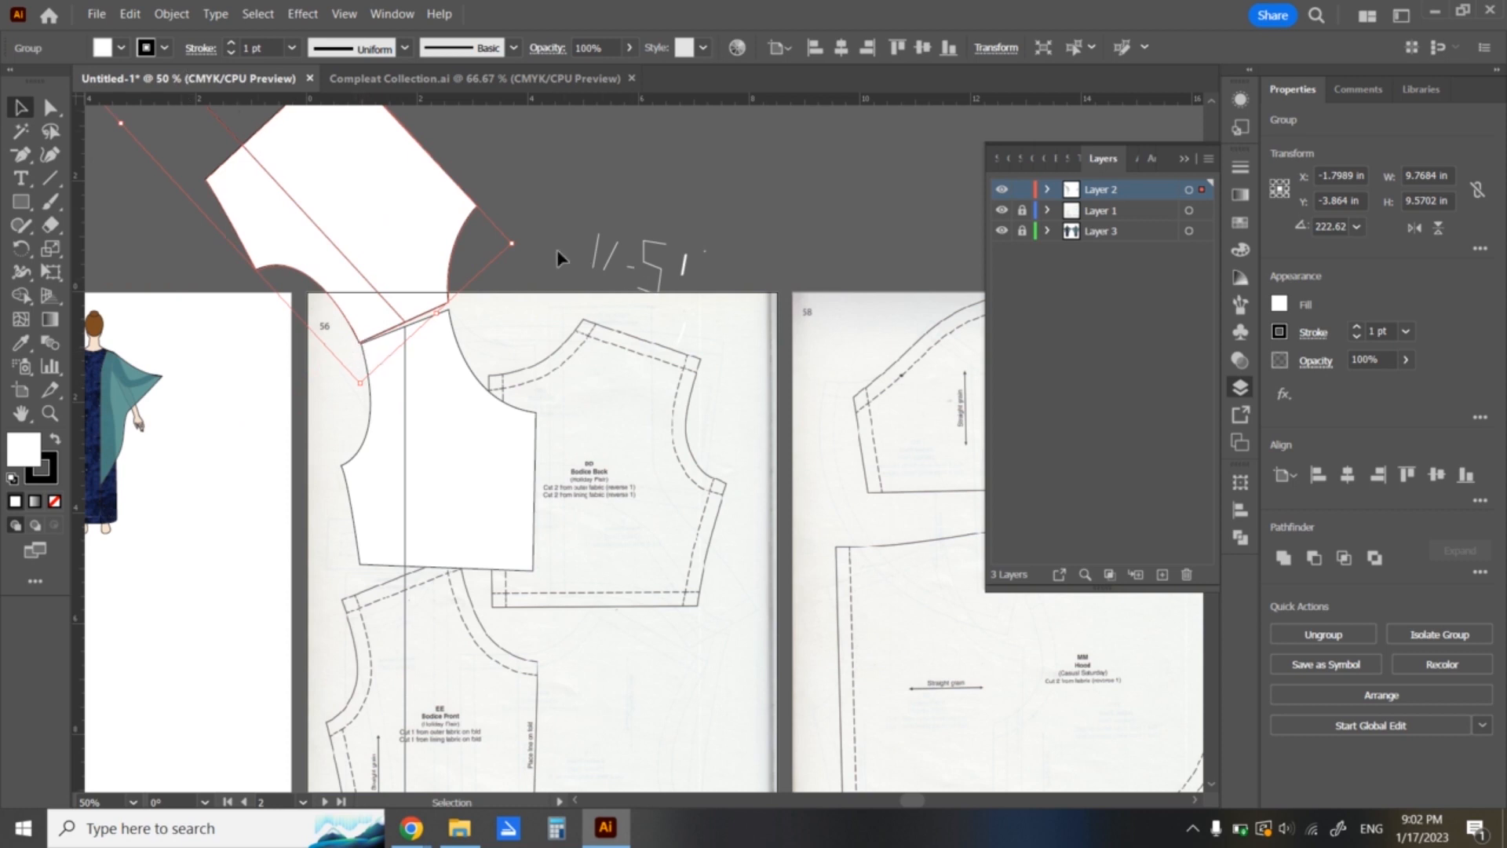
pyautogui.moveTo(518, 245); pyautogui.dragTo(517, 264)
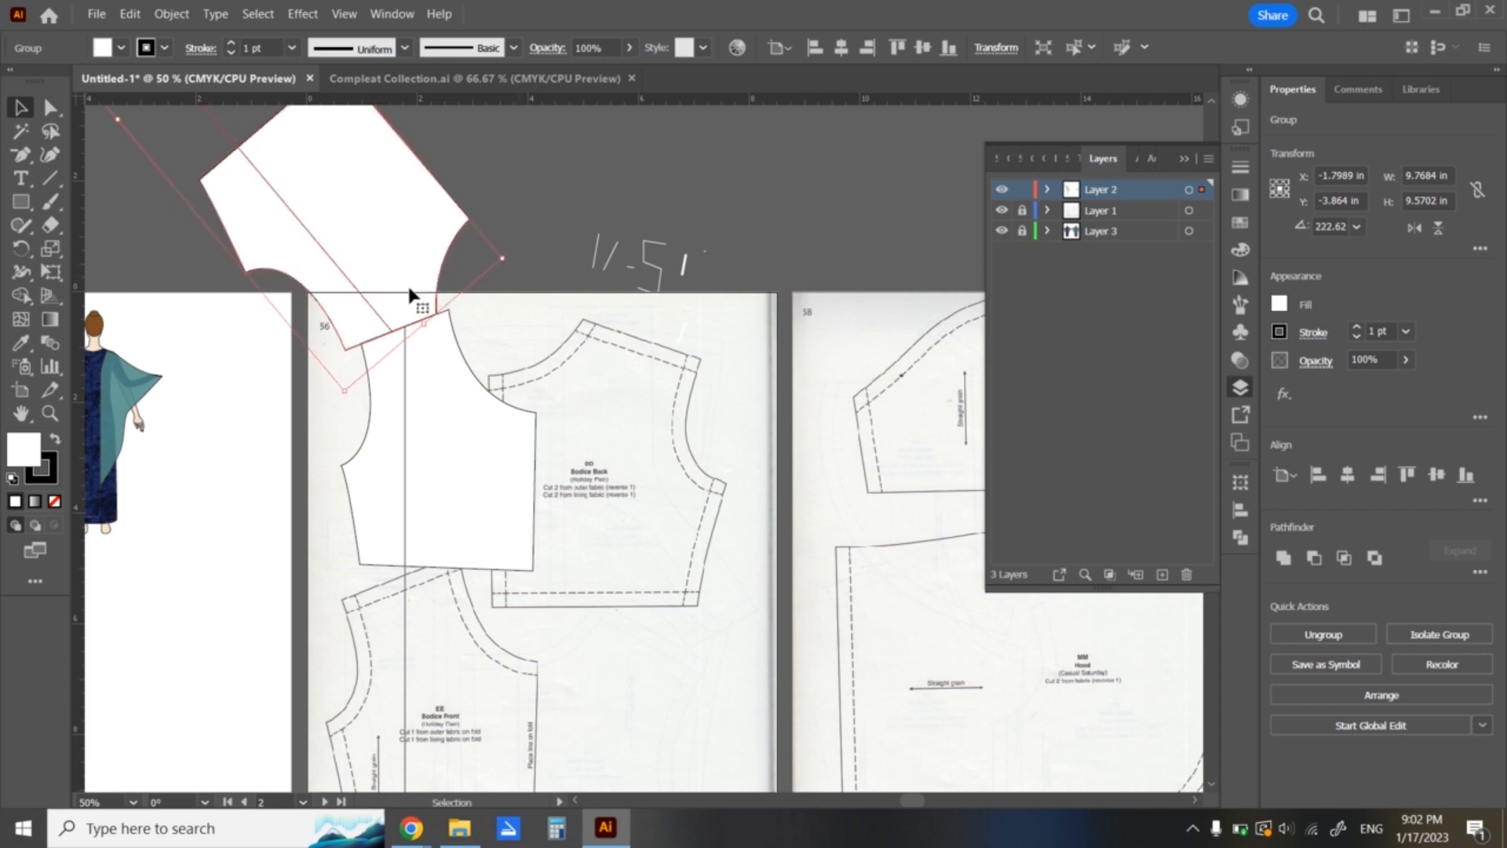
pyautogui.moveTo(370, 296); pyautogui.dragTo(399, 279)
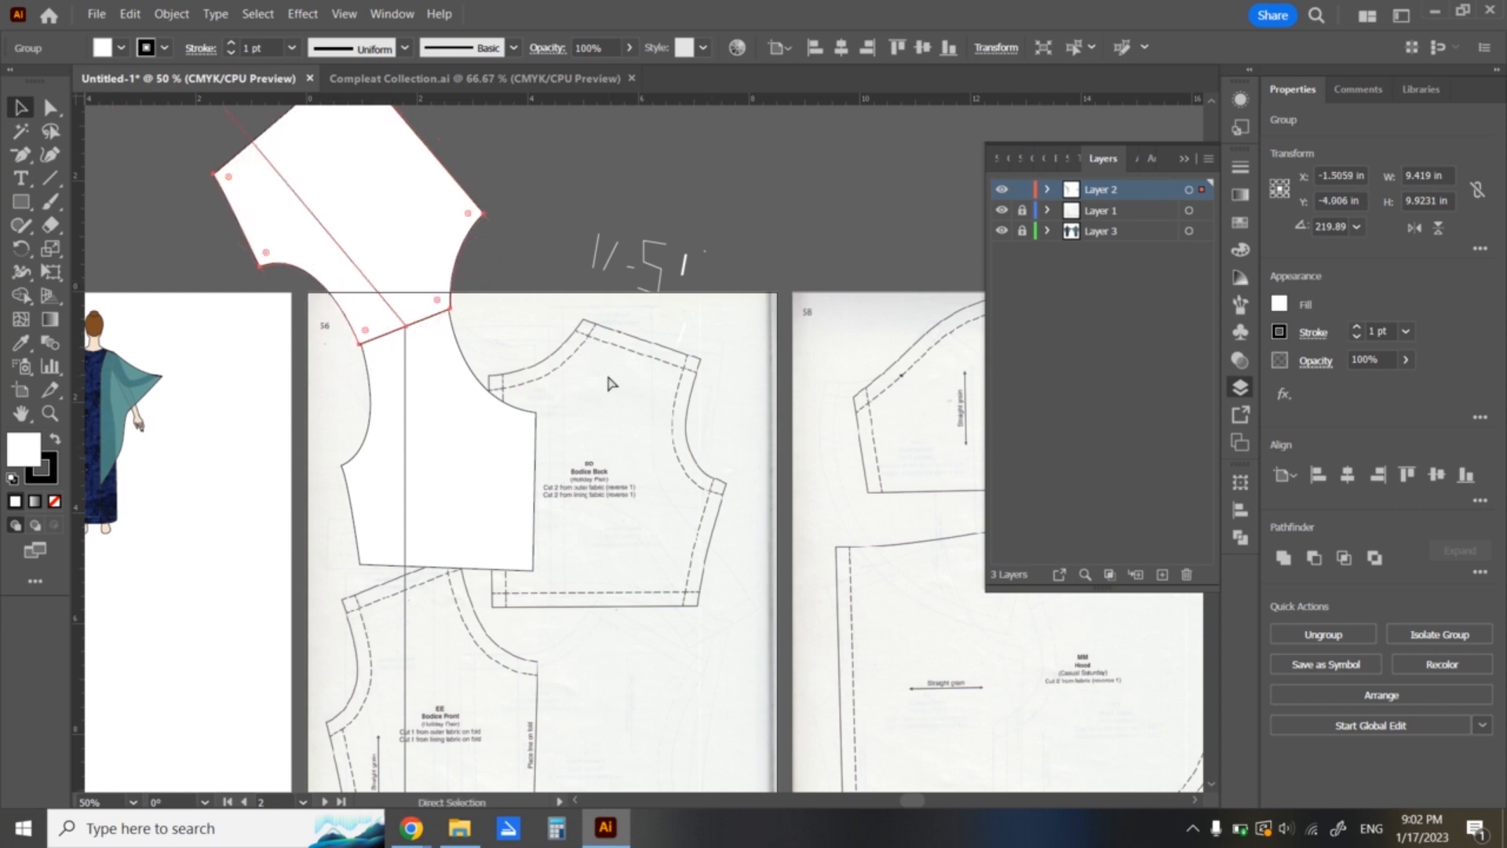
# - Nudge the front bodice group so its length line and neckline shoulder corner meet those of the back bodice
pyautogui.hotkey('ctrl', '+')
pyautogui.hotkey('ctrl', '+')
pyautogui.hotkey('ctrl', '+')
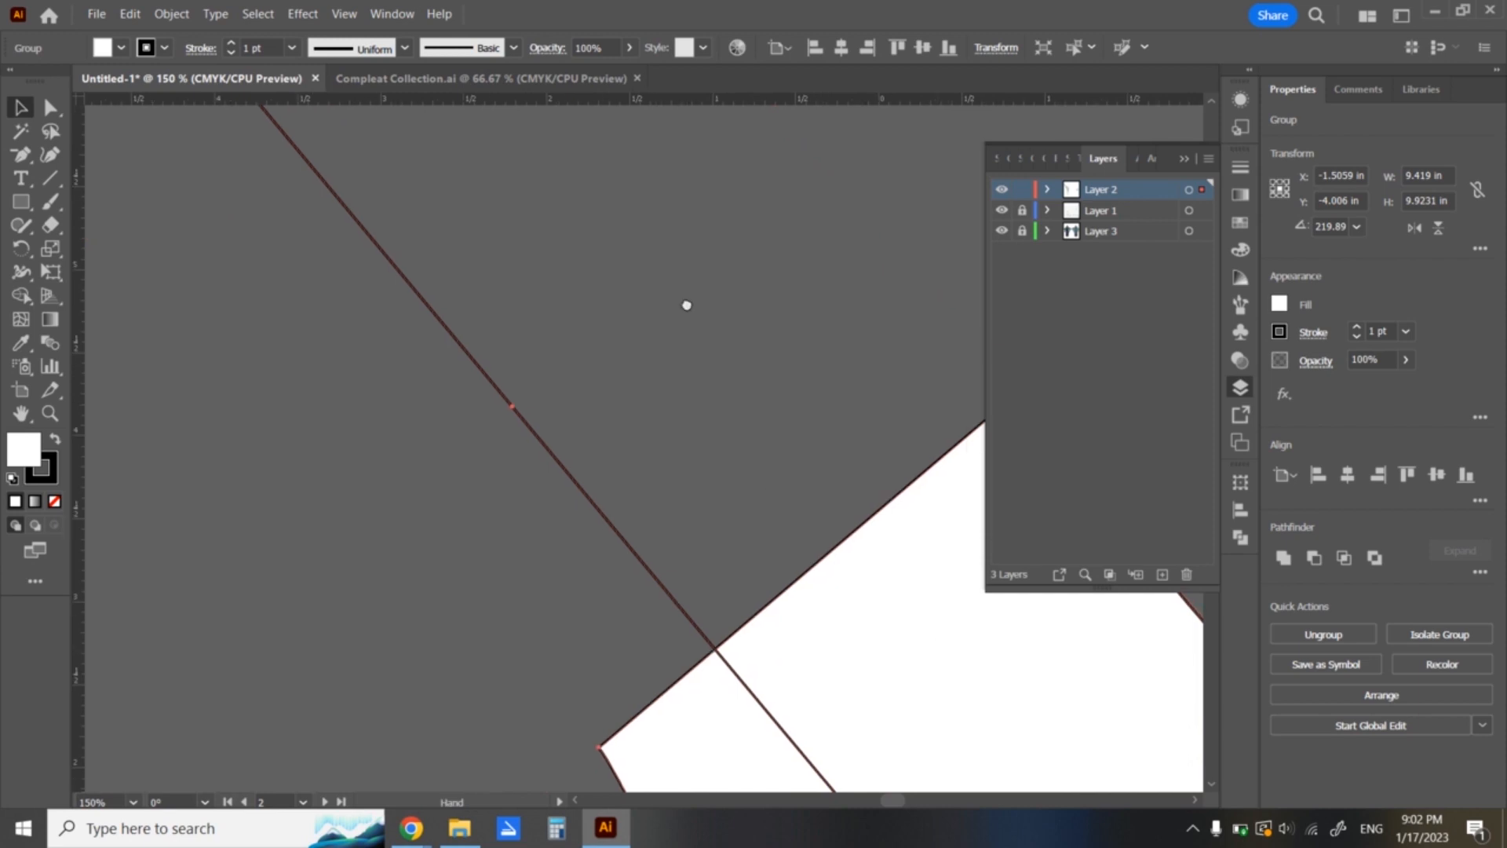
pyautogui.moveTo(767, 497); pyautogui.dragTo(541, 161)
pyautogui.moveTo(907, 626); pyautogui.dragTo(689, 230)
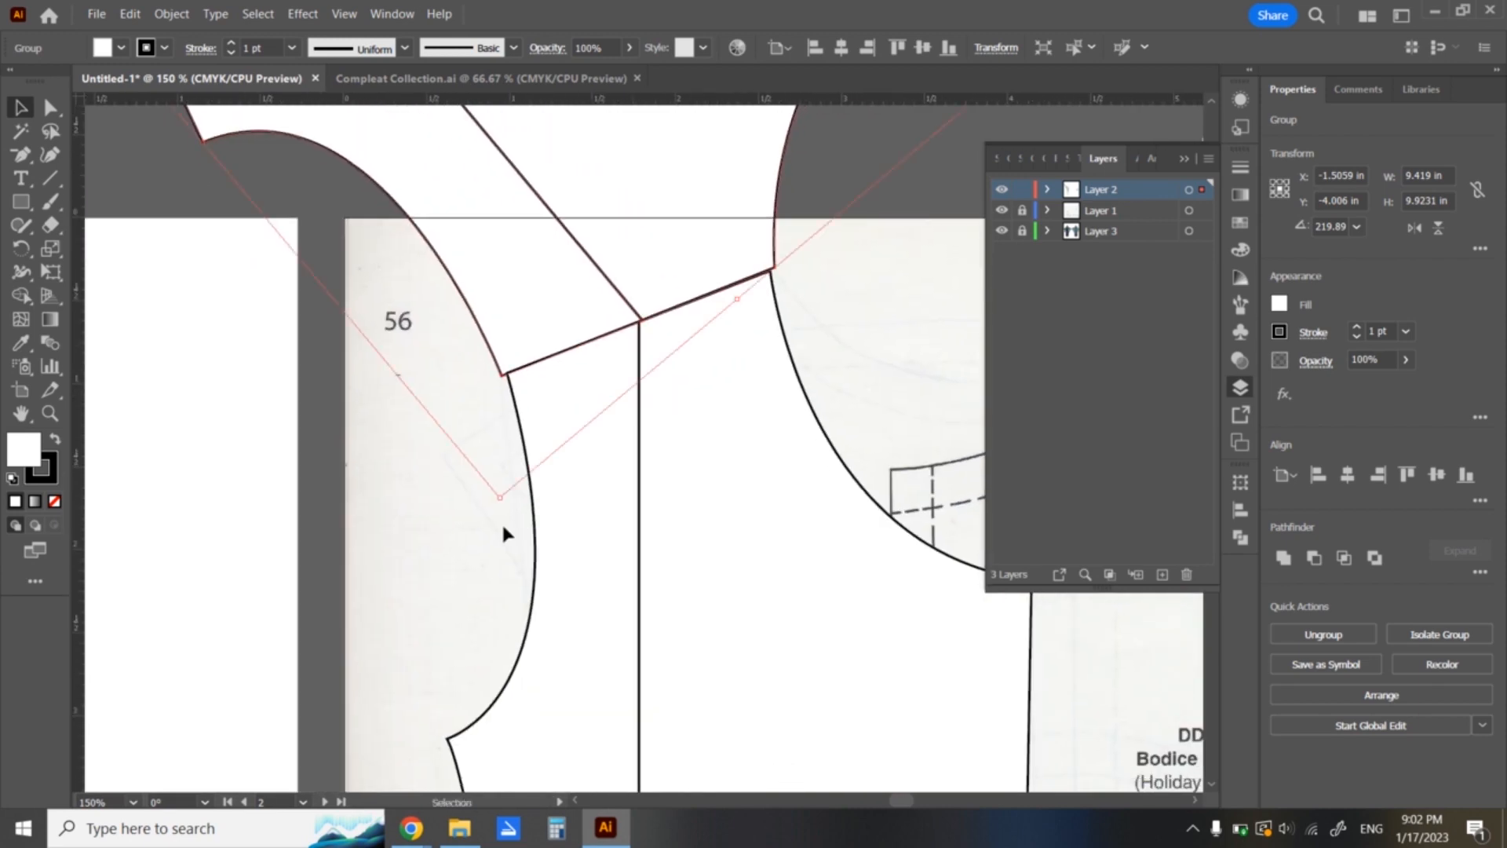
pyautogui.click(495, 530)
pyautogui.click(687, 477)
pyautogui.moveTo(691, 480); pyautogui.dragTo(691, 473)
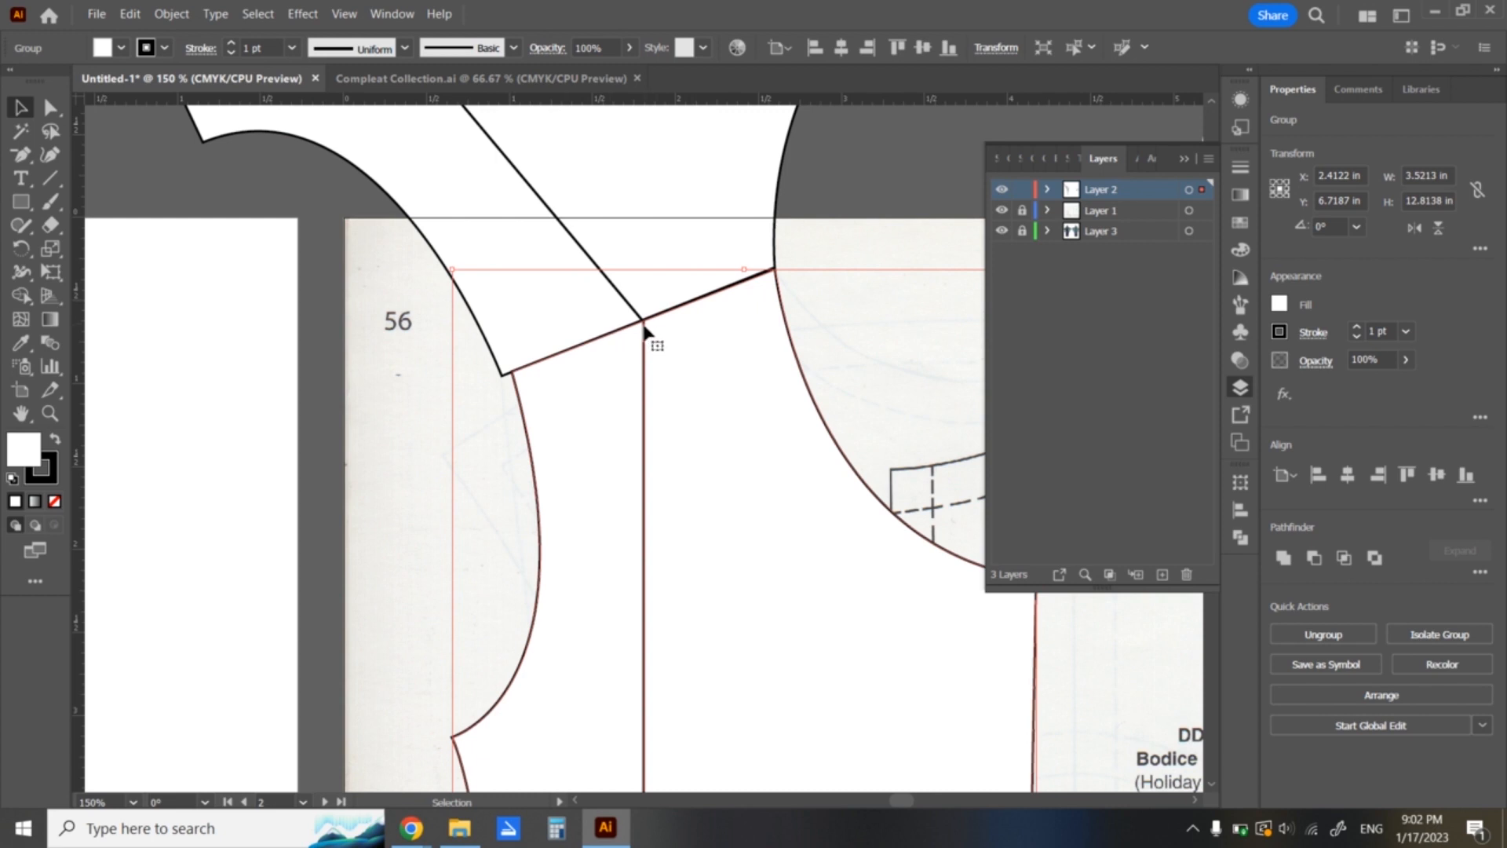
# - Move the back bodice's armhole-side shoulder anchor point onto the matching corner of the front bodice
pyautogui.click(501, 355)
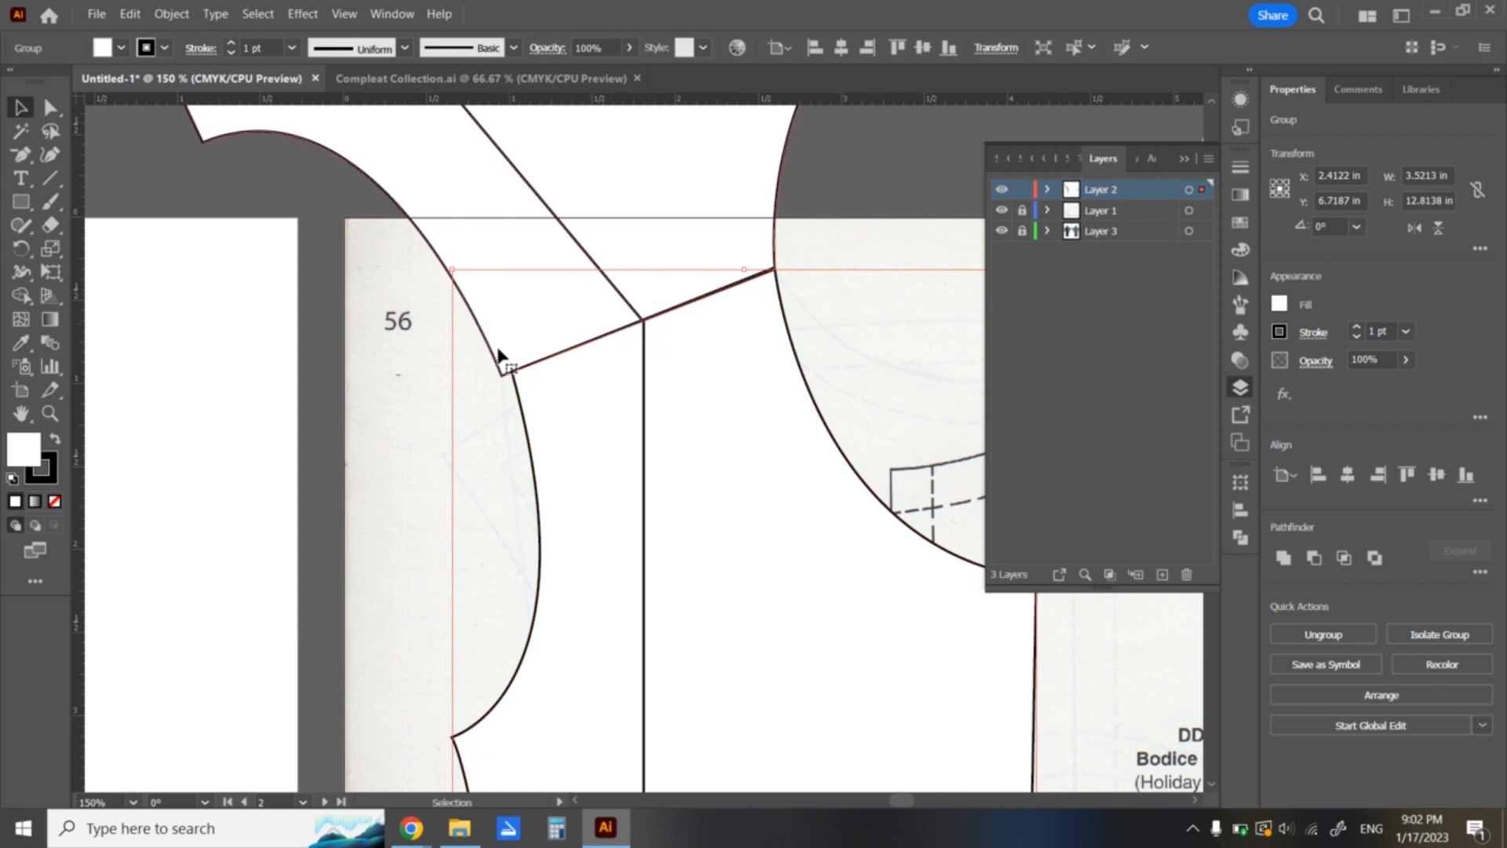
pyautogui.click(49, 106)
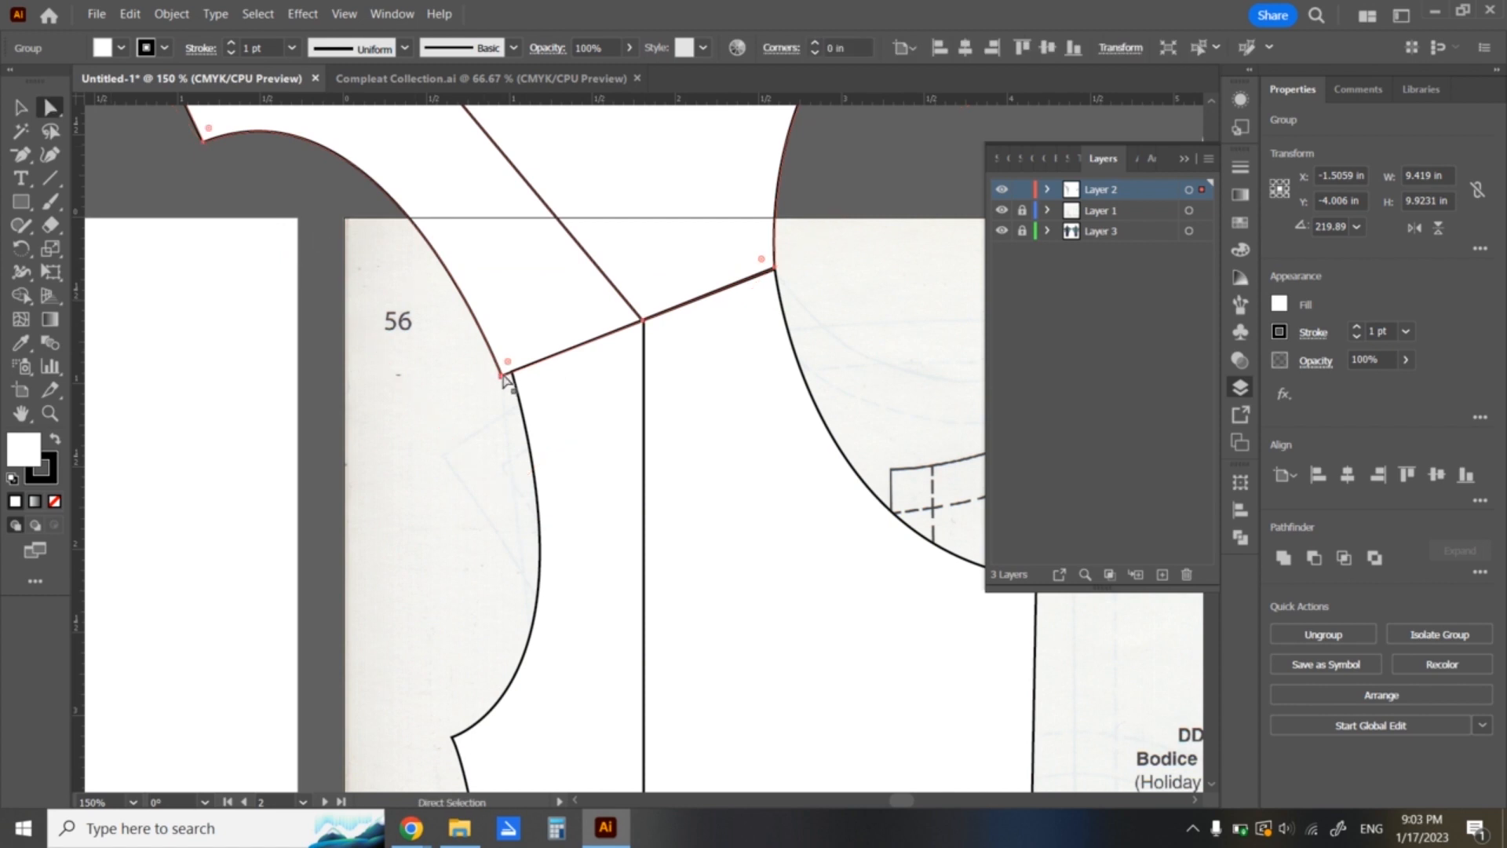
pyautogui.moveTo(508, 365); pyautogui.dragTo(517, 365)
pyautogui.hotkey('ctrl', 'z')
pyautogui.click(501, 376)
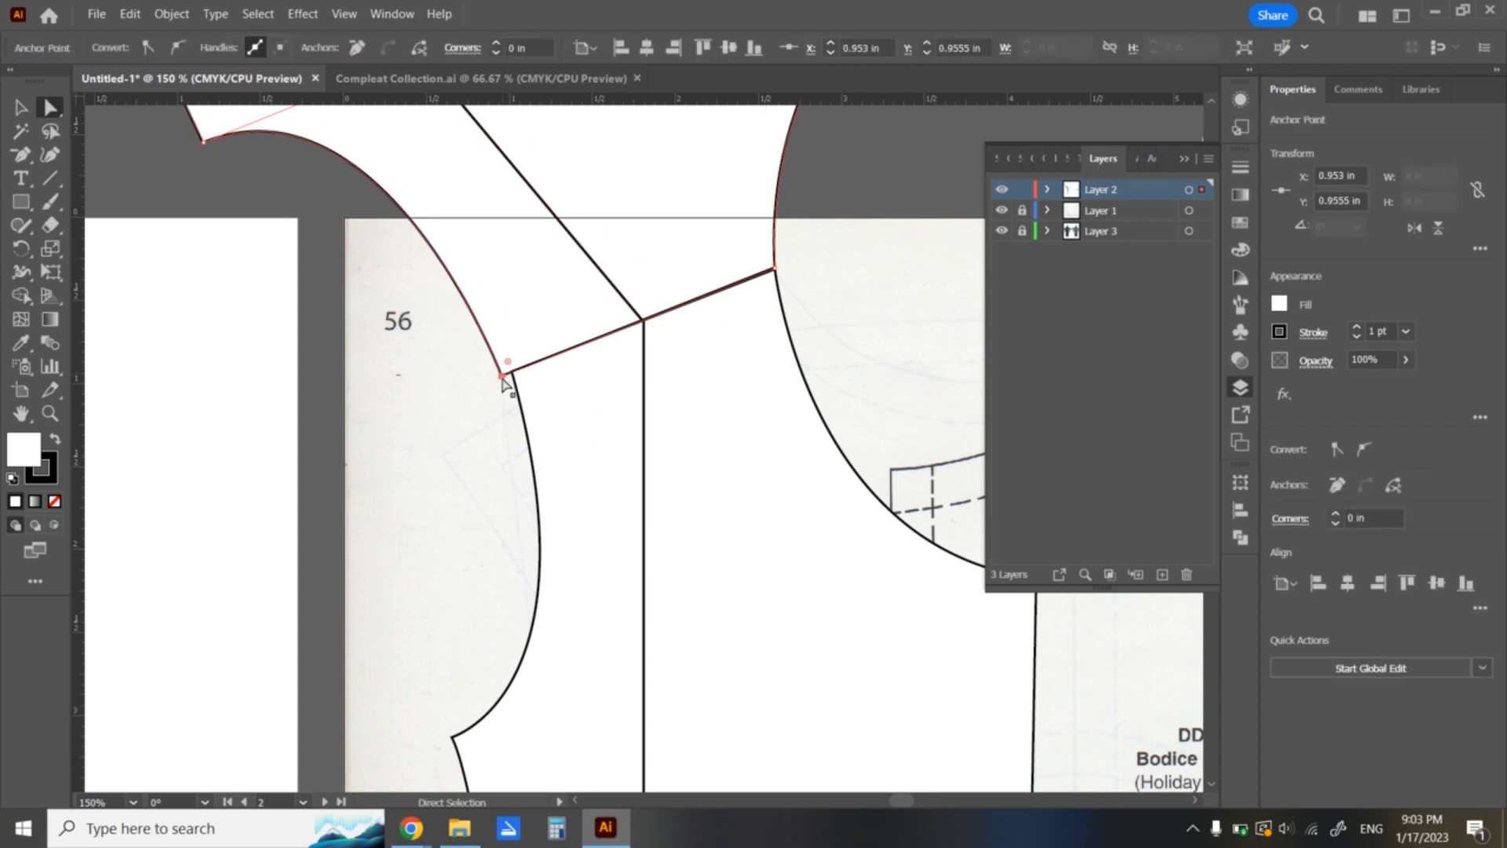
pyautogui.moveTo(512, 369)
pyautogui.mouseDown()
pyautogui.moveTo(525, 363)
pyautogui.moveTo(511, 374)
pyautogui.mouseUp()
pyautogui.hotkey('ctrl', 'z')
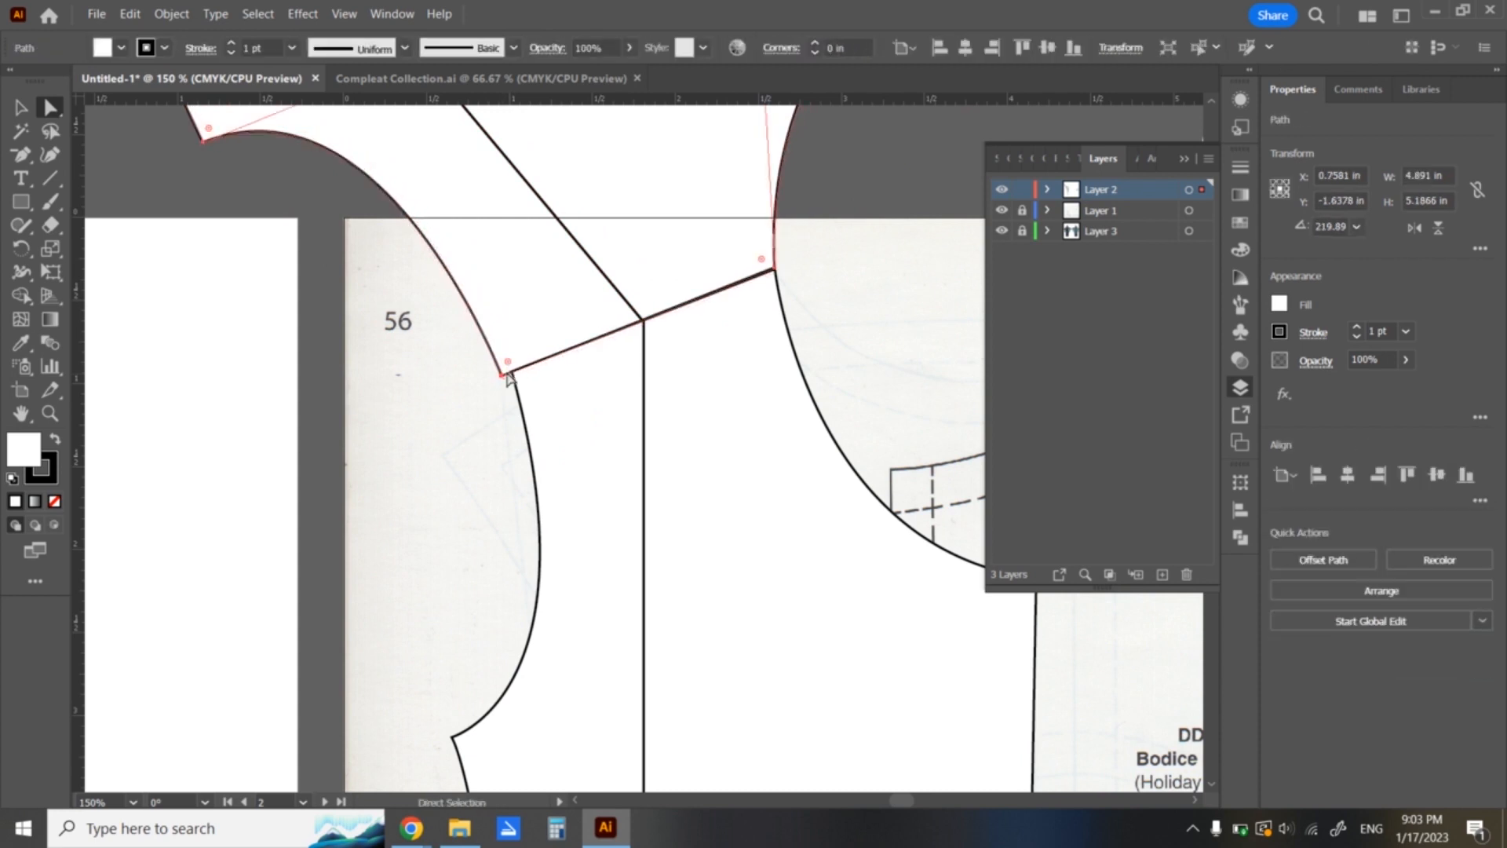
pyautogui.moveTo(505, 380)
pyautogui.mouseDown()
pyautogui.moveTo(521, 370)
pyautogui.moveTo(511, 379)
pyautogui.mouseUp()
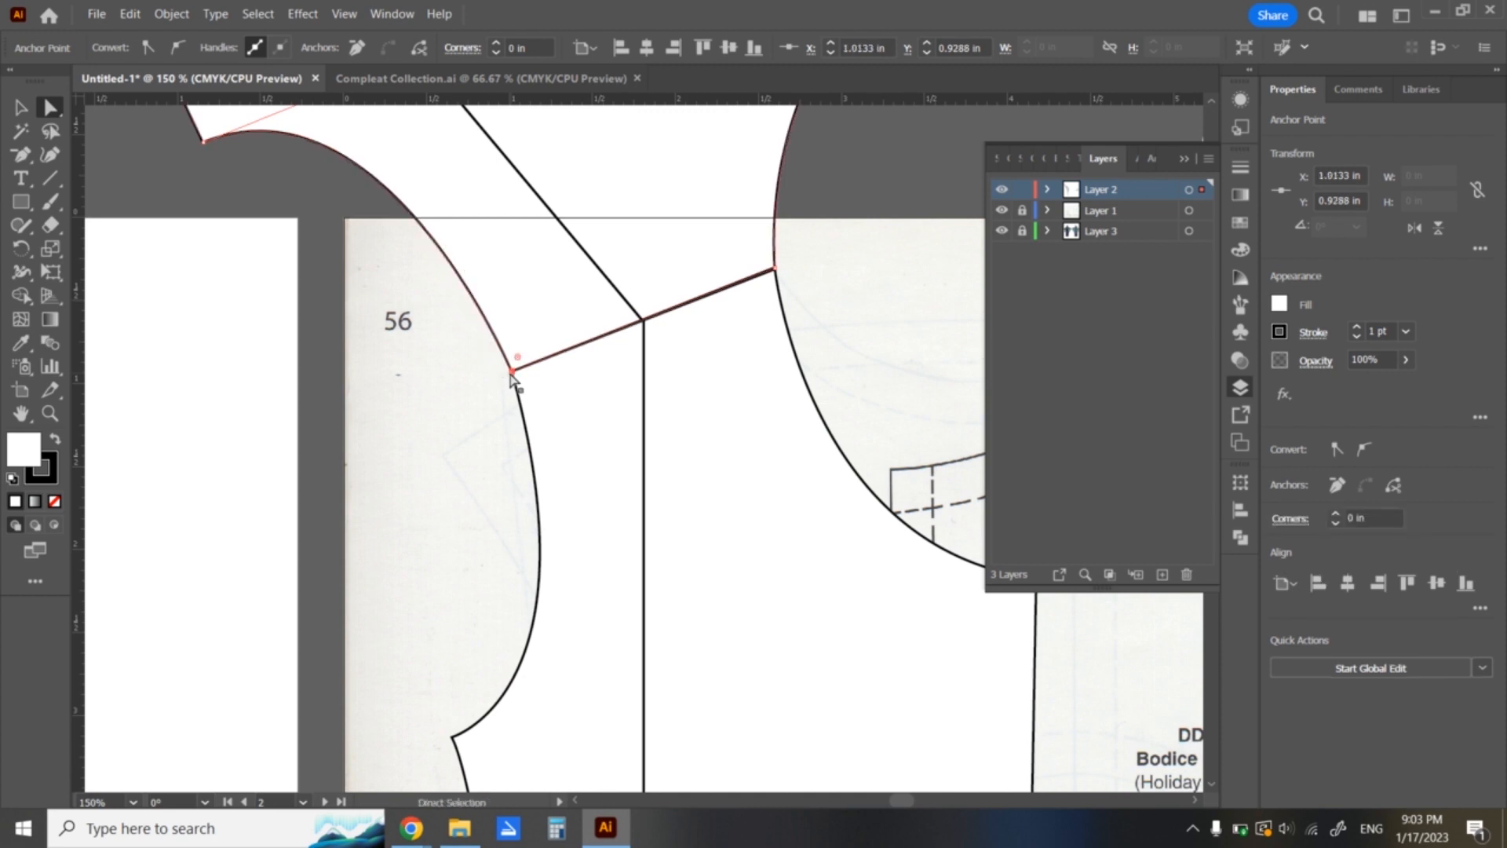
pyautogui.click(431, 401)
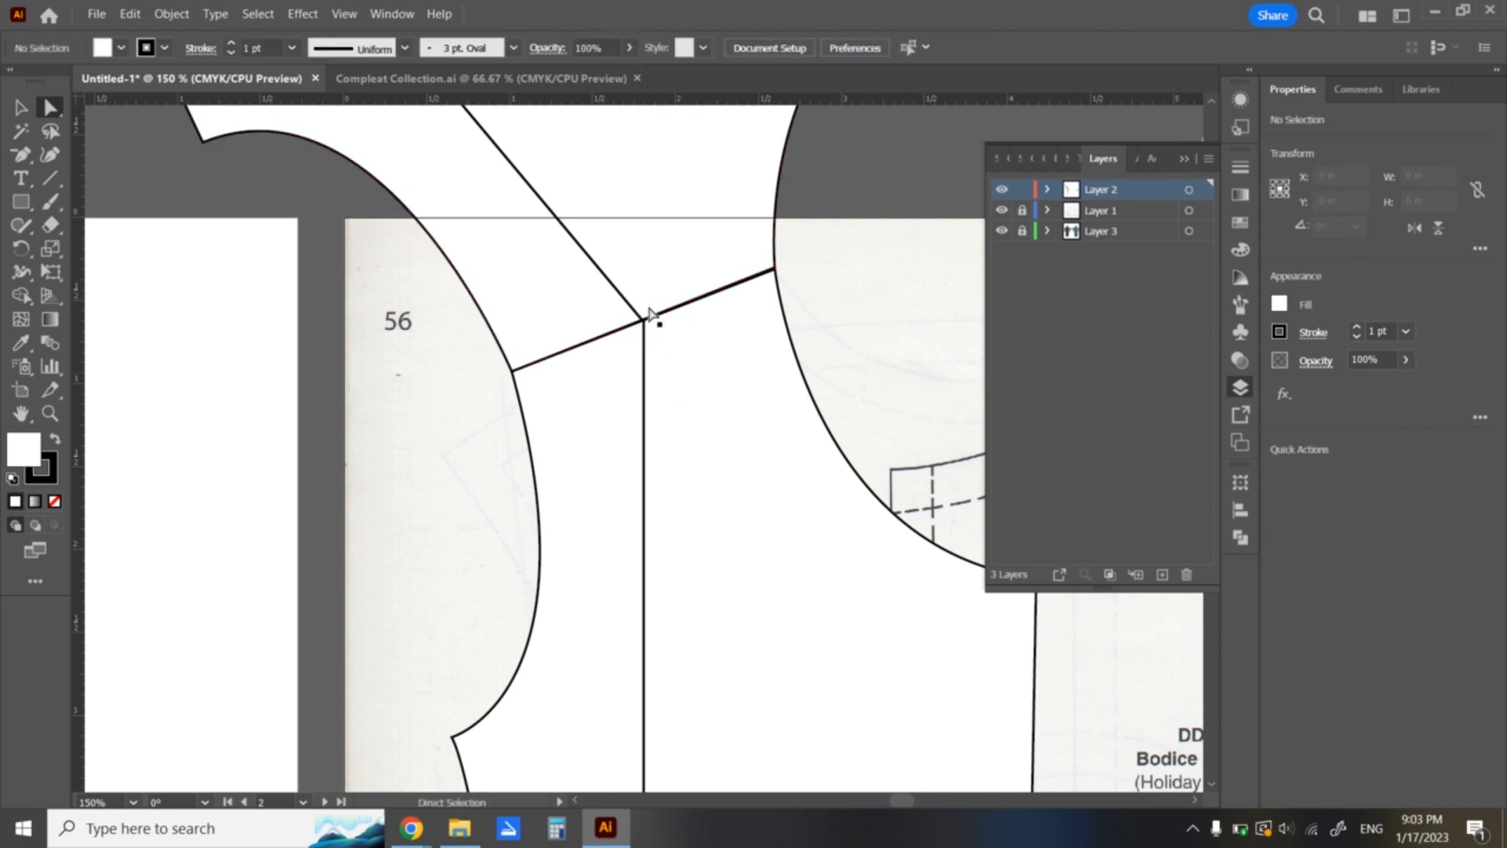
# - Separate the back bodice group from the front bodice and place it upright over scanned page 58
pyautogui.press('v')
pyautogui.hotkey('ctrl', '-')
pyautogui.hotkey('ctrl', '-')
pyautogui.hotkey('ctrl', '-')
pyautogui.hotkey('ctrl', '-')
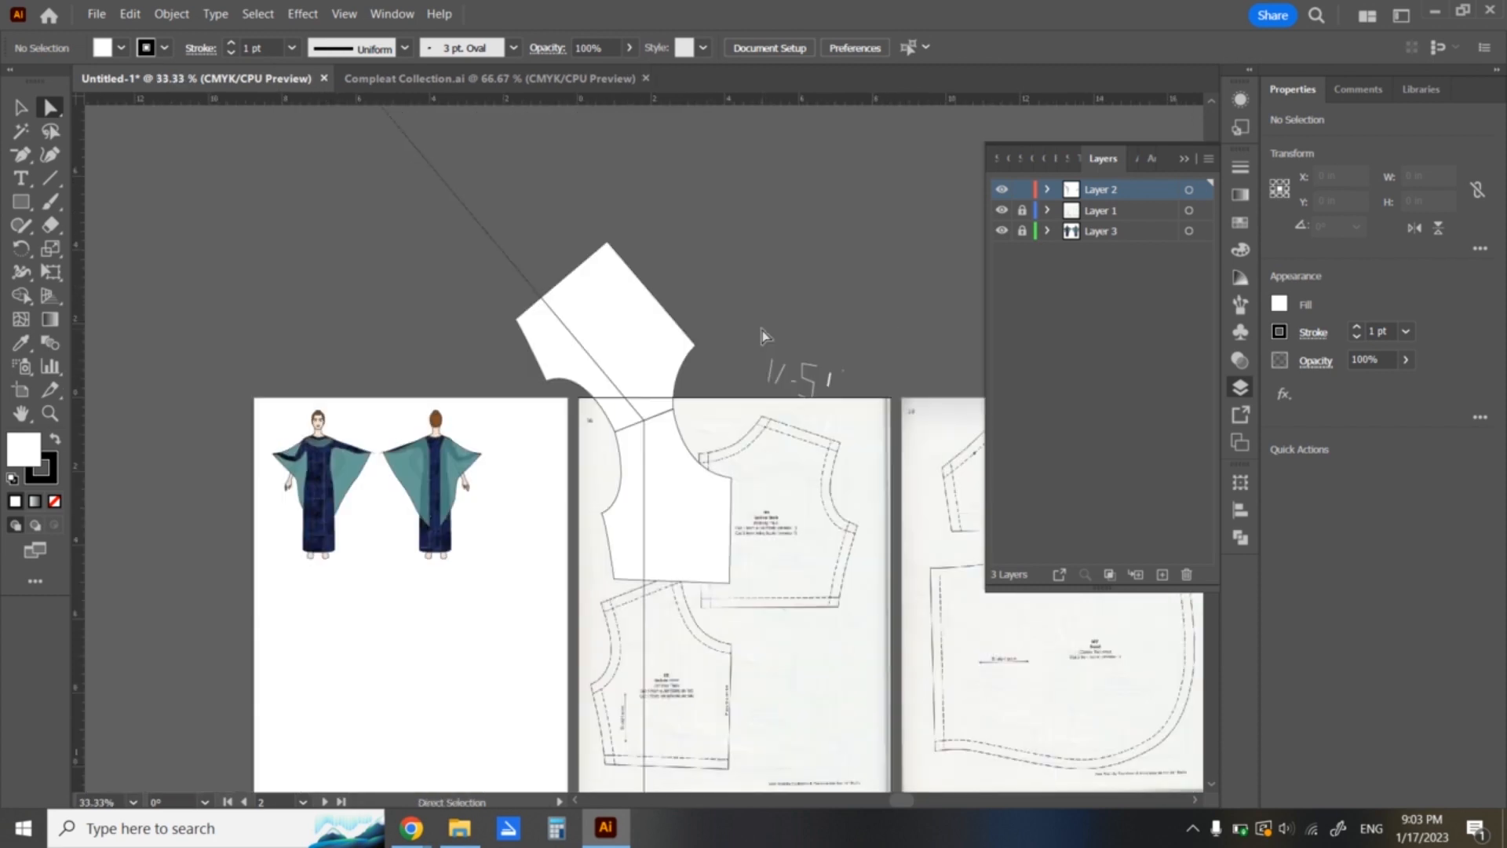
pyautogui.hscroll(5, 761, 331)
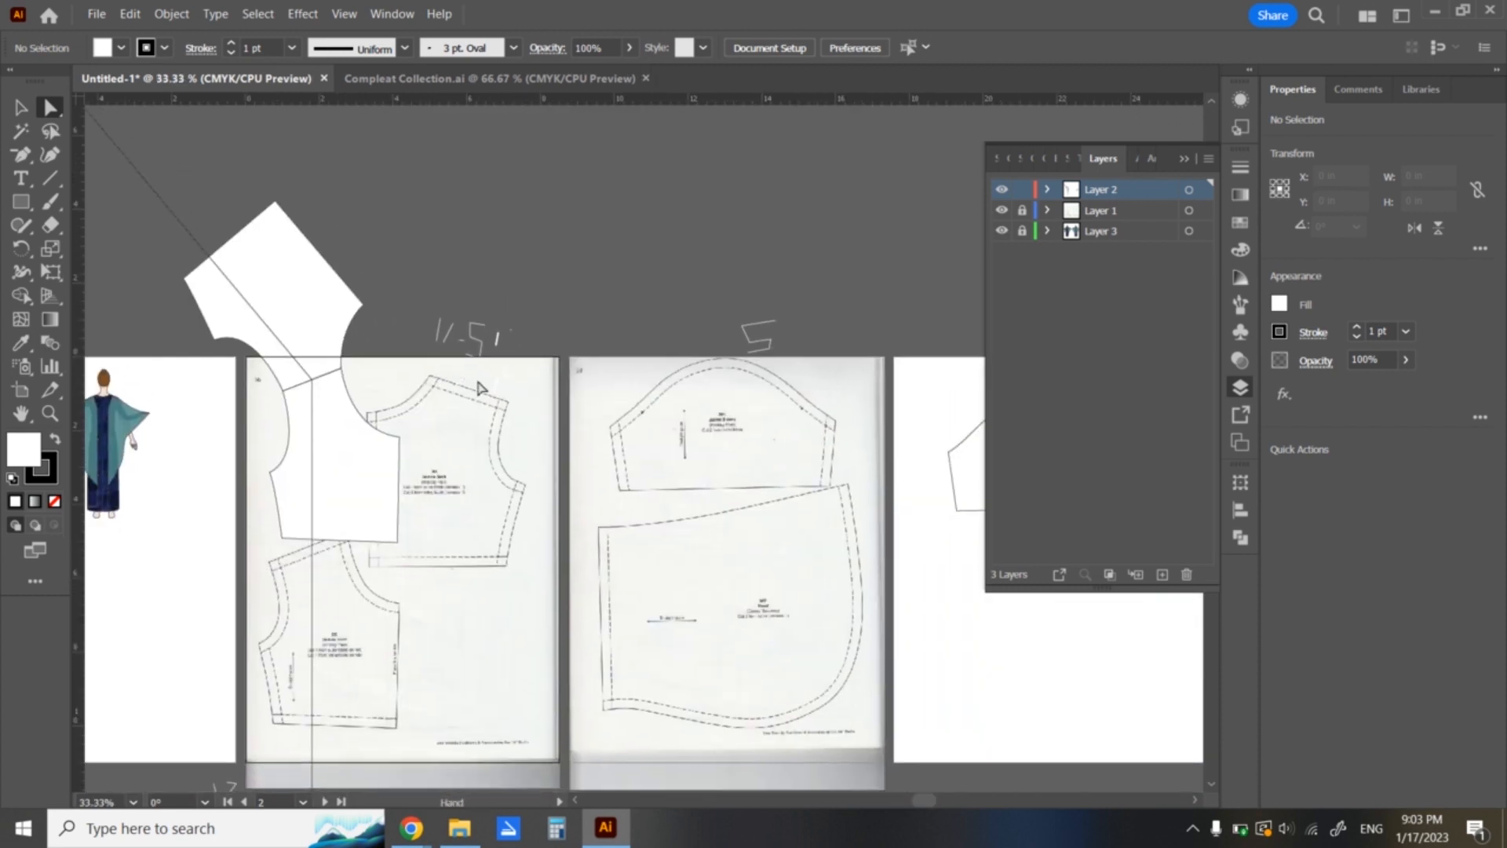
pyautogui.hotkey('ctrl', '+')
pyautogui.press('a')
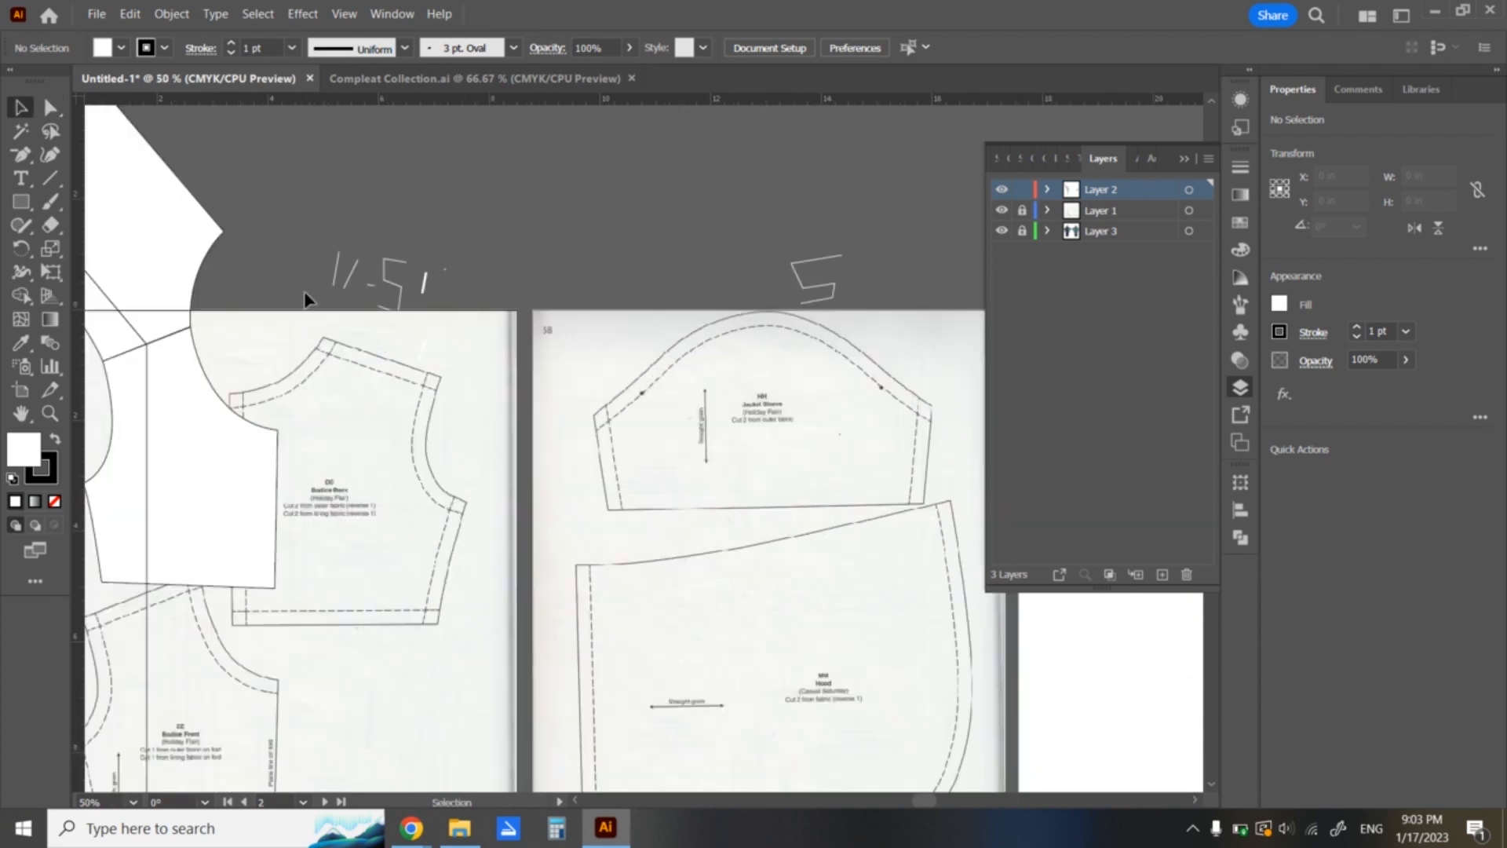
pyautogui.hotkey('ctrl', '-')
pyautogui.keyDown('ctrl'); pyautogui.click(289, 282); pyautogui.keyUp('ctrl')
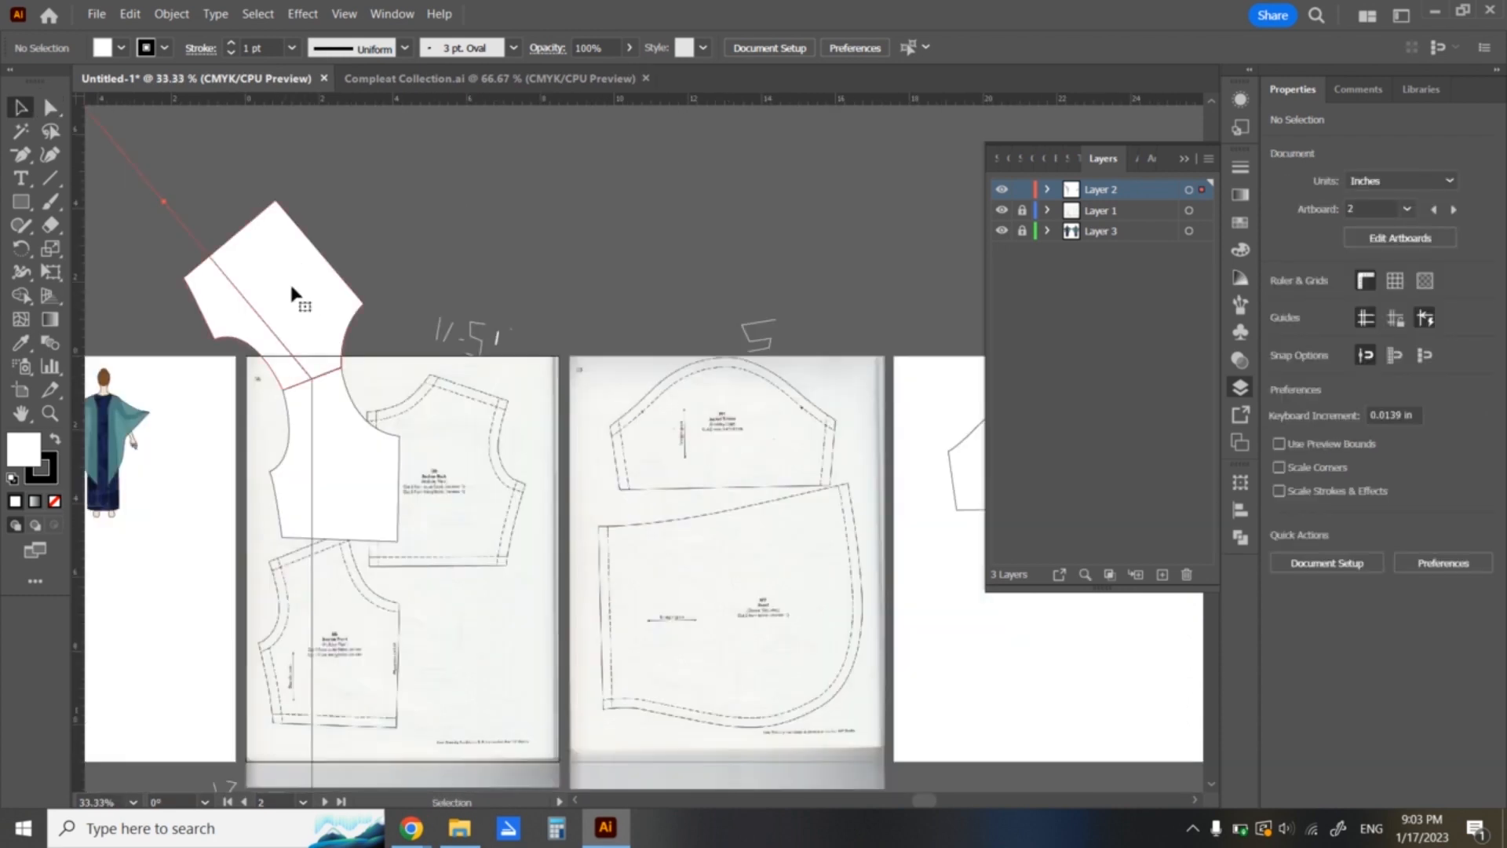
pyautogui.moveTo(290, 294); pyautogui.dragTo(521, 242)
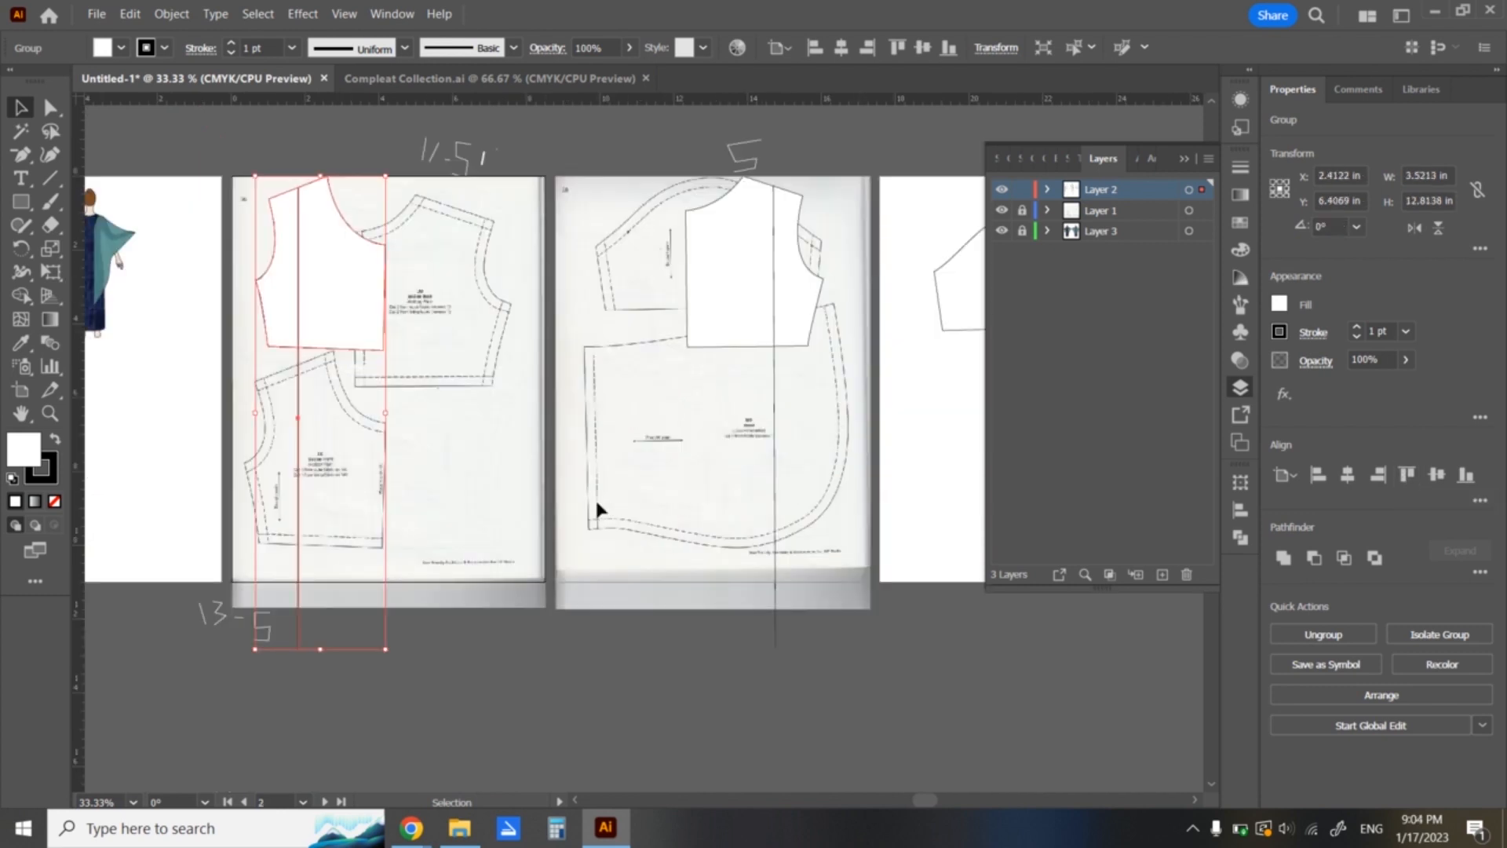
# - Hide Layer 1 and lengthen the front bodice by bottom-aligning its lassoed hem anchor points with the length line's lower end
pyautogui.hotkey('ctrl', '=')
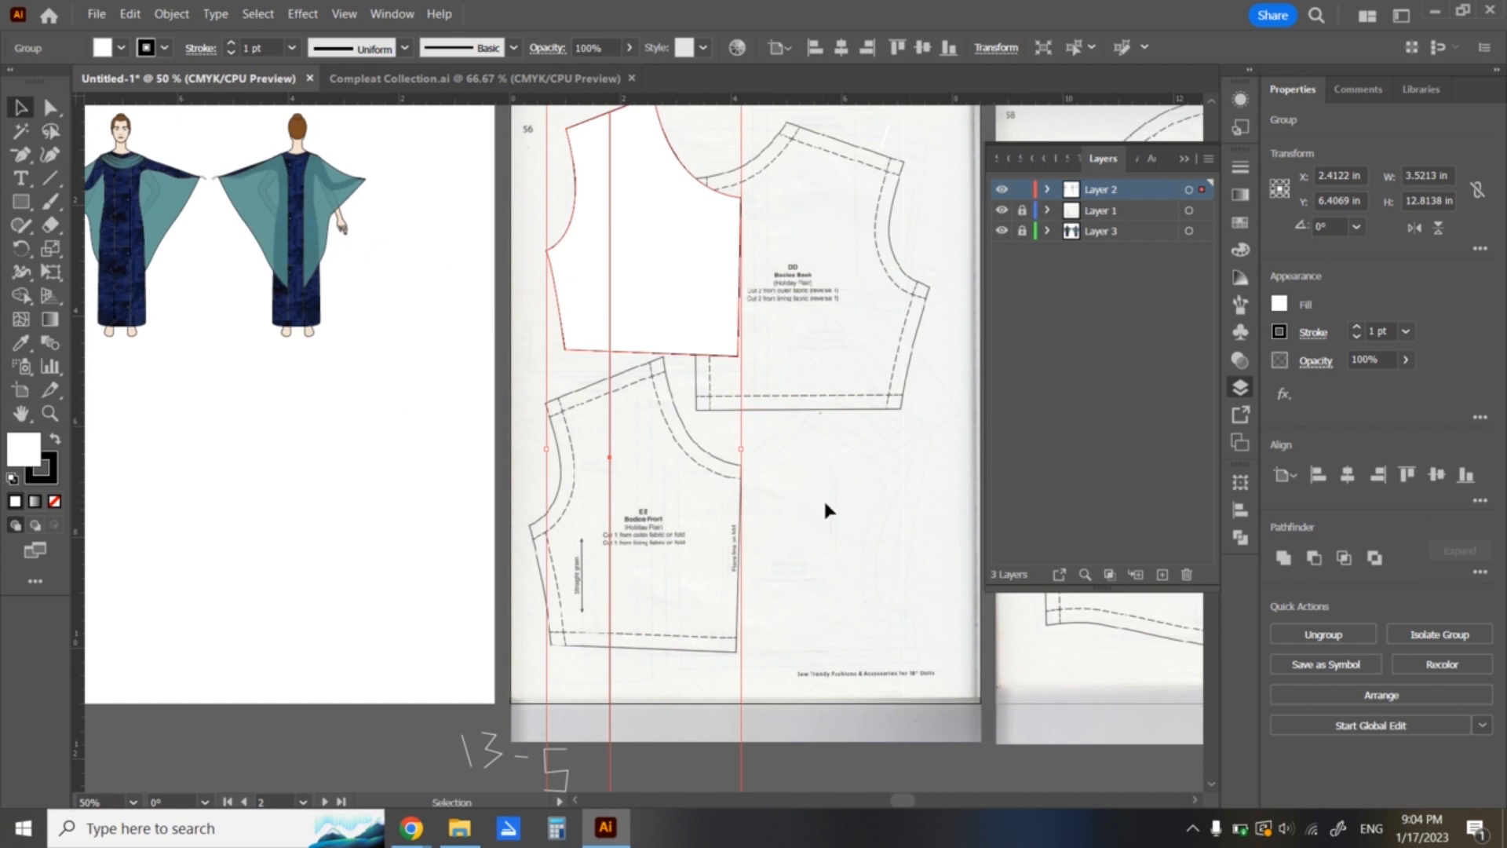
pyautogui.scroll(-5, 826, 510)
pyautogui.click(440, 544)
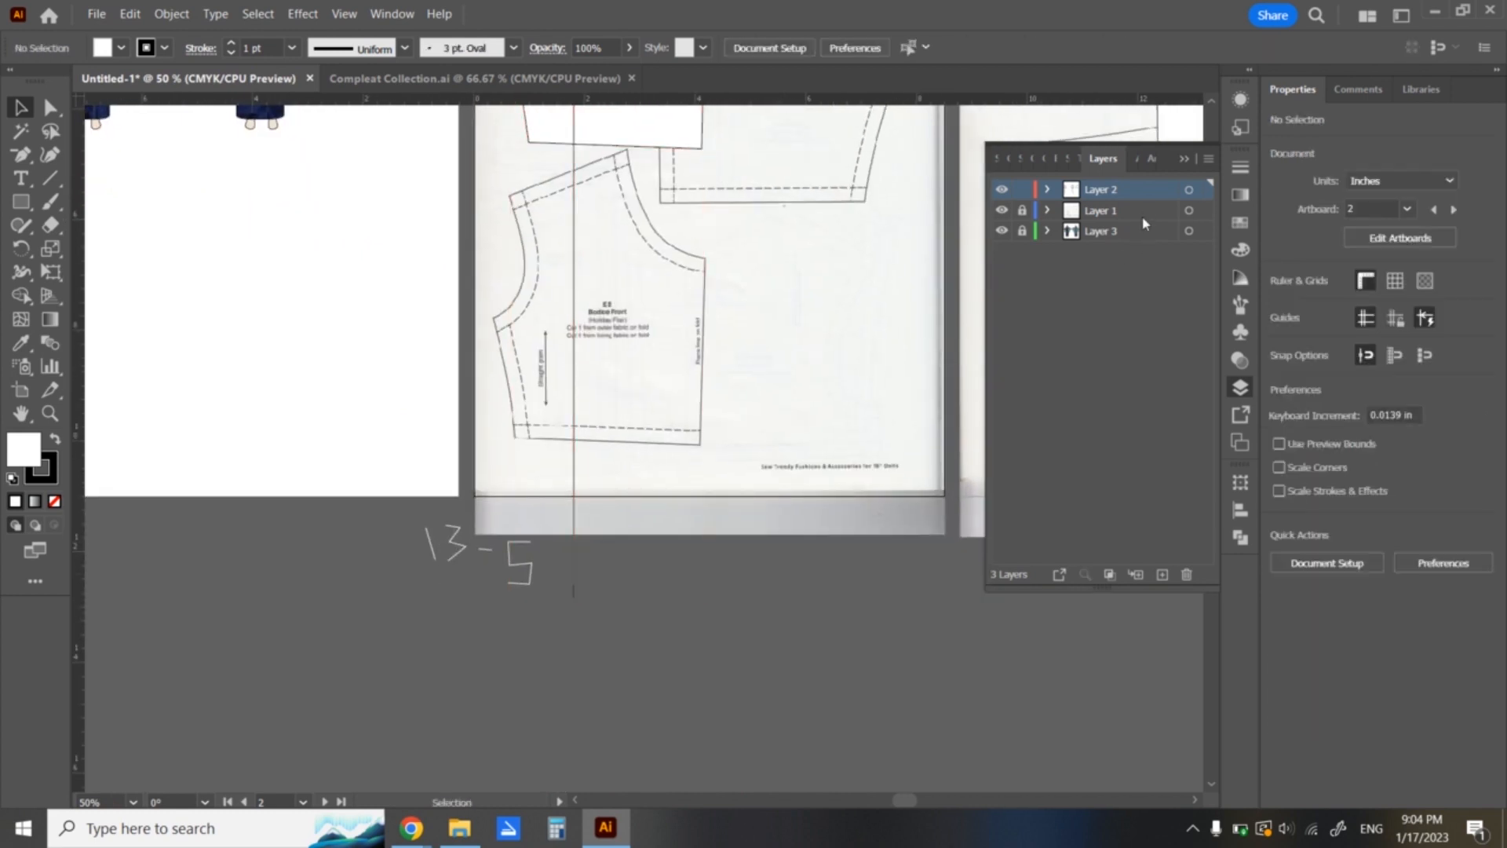
pyautogui.click(1006, 211)
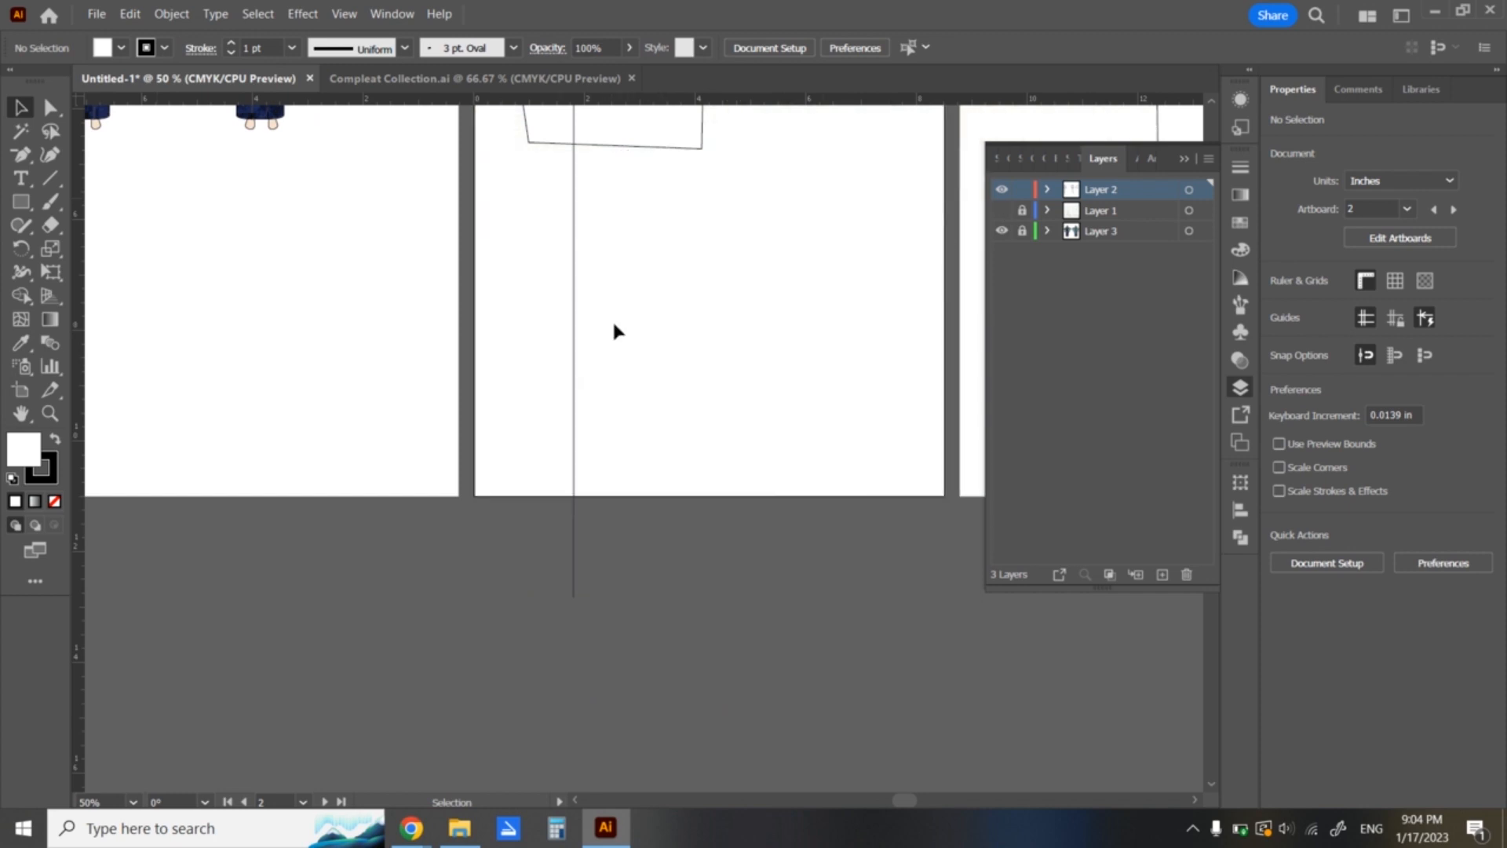
pyautogui.click(51, 131)
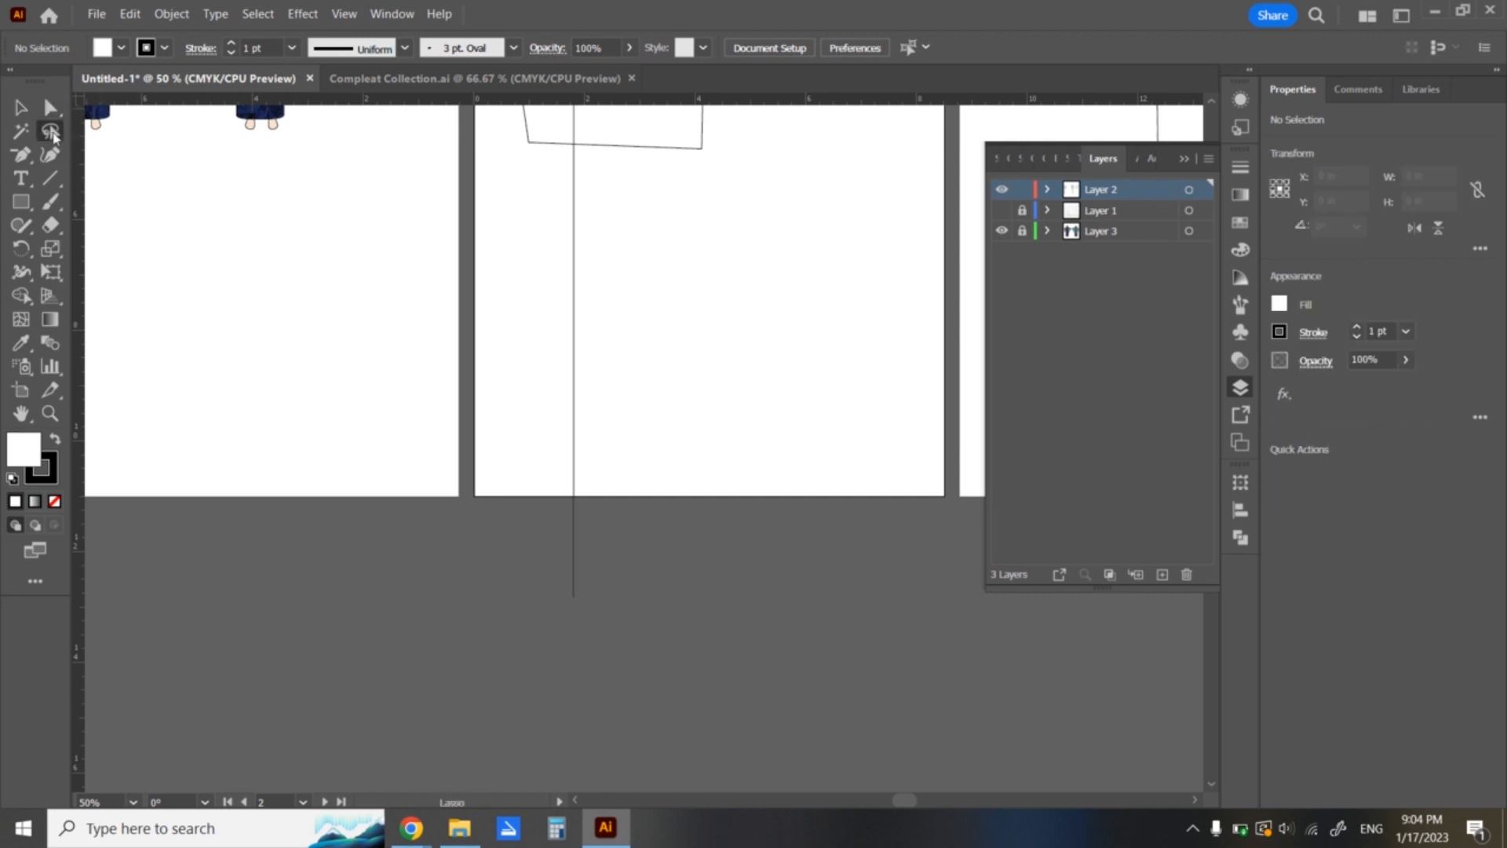
pyautogui.moveTo(756, 169)
pyautogui.mouseDown()
pyautogui.moveTo(692, 131)
pyautogui.moveTo(655, 528)
pyautogui.moveTo(643, 586)
pyautogui.moveTo(623, 592)
pyautogui.moveTo(548, 590)
pyautogui.moveTo(508, 538)
pyautogui.moveTo(496, 368)
pyautogui.moveTo(537, 137)
pyautogui.moveTo(476, 233)
pyautogui.moveTo(450, 532)
pyautogui.moveTo(558, 623)
pyautogui.moveTo(659, 659)
pyautogui.moveTo(814, 616)
pyautogui.moveTo(840, 384)
pyautogui.moveTo(824, 269)
pyautogui.moveTo(790, 185)
pyautogui.mouseUp()
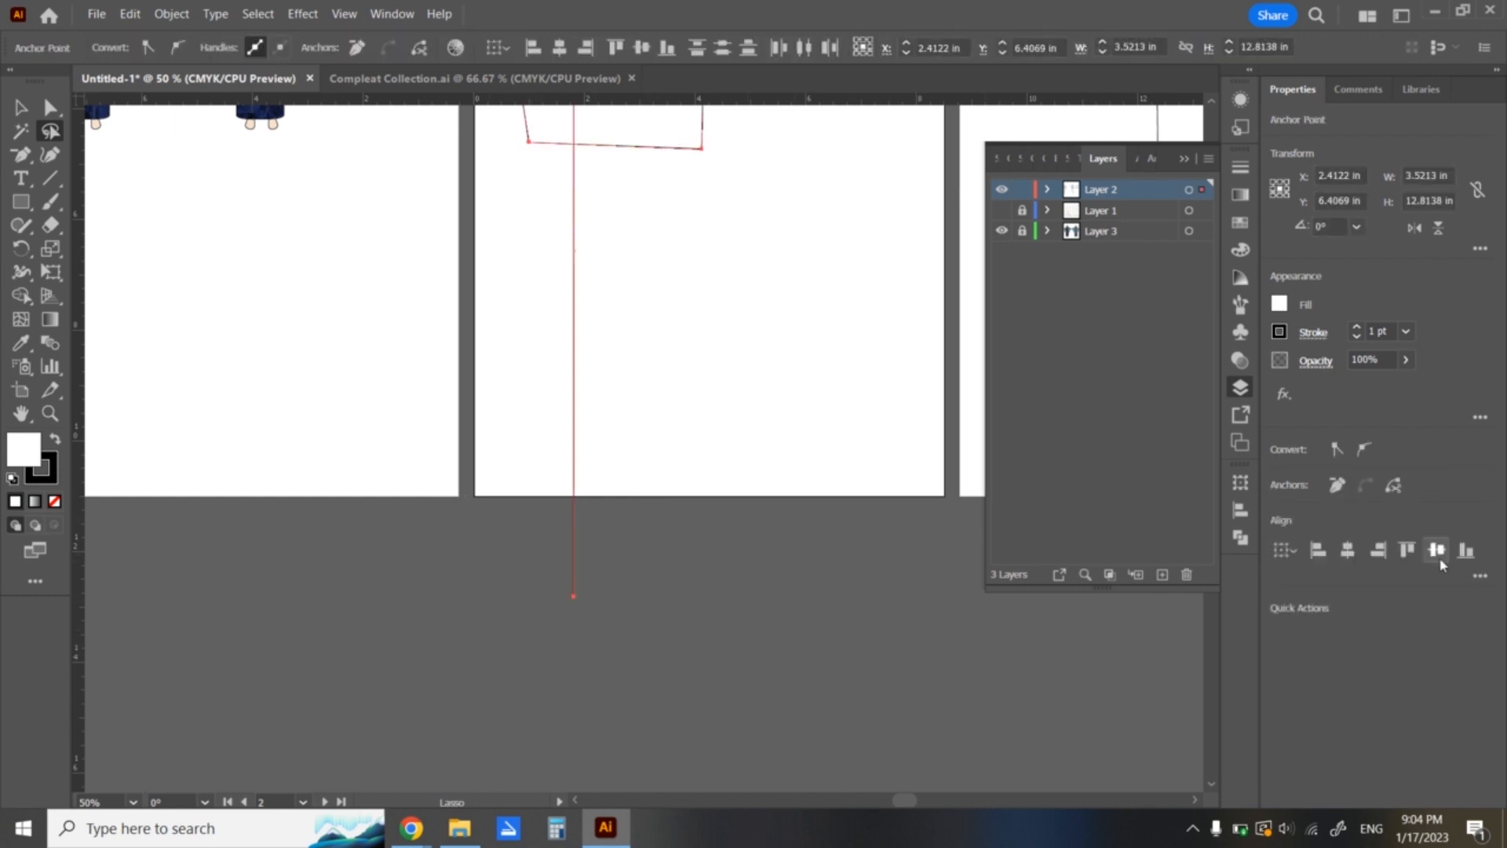
pyautogui.click(1470, 559)
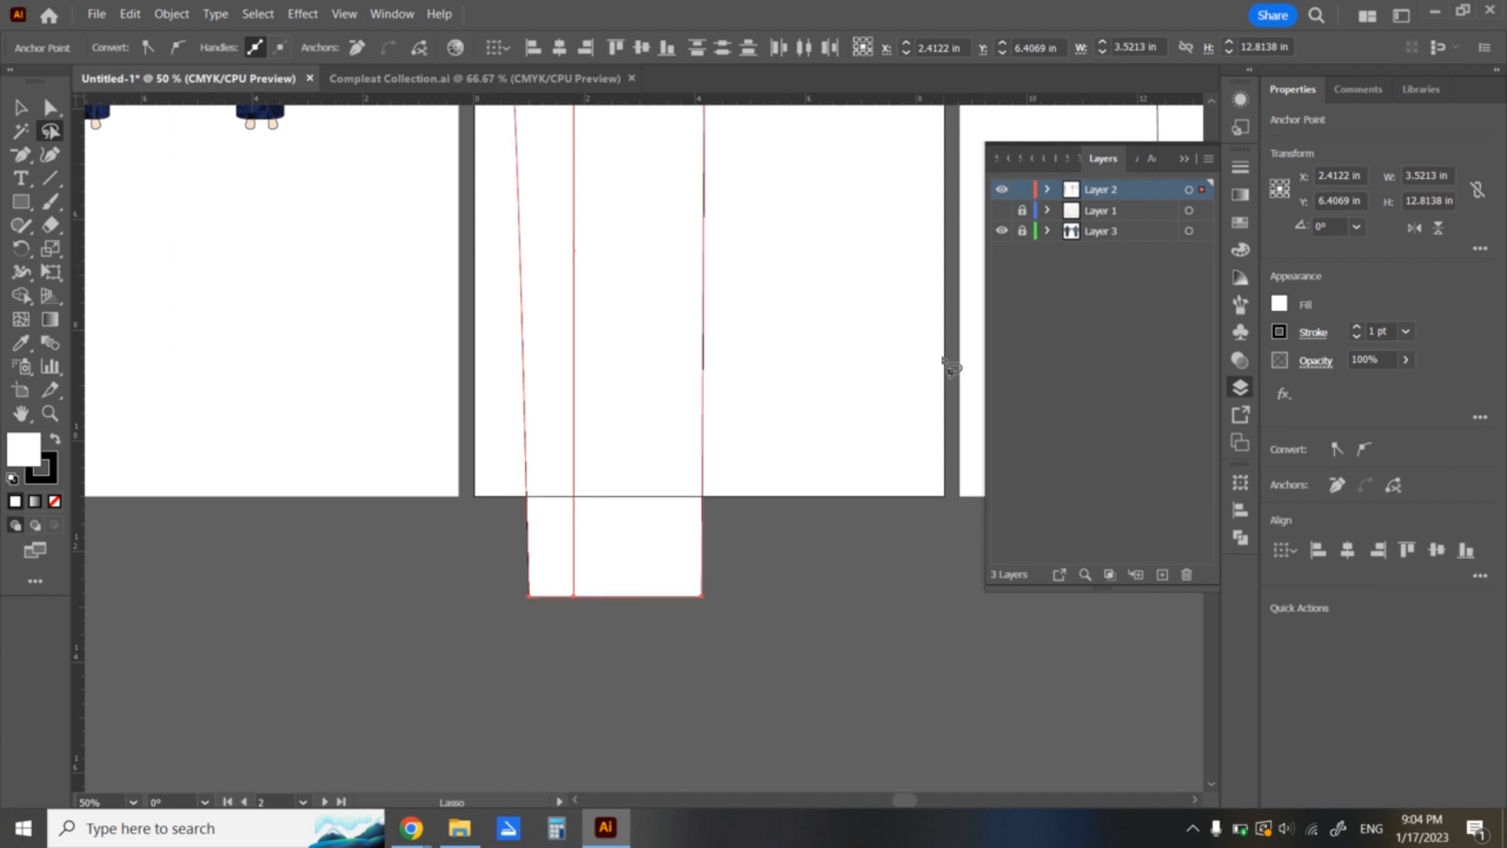
# - Lengthen the back bodice by bottom-aligning its lassoed hem anchor points with the lower end of its length line
pyautogui.hotkey('ctrl', '-')
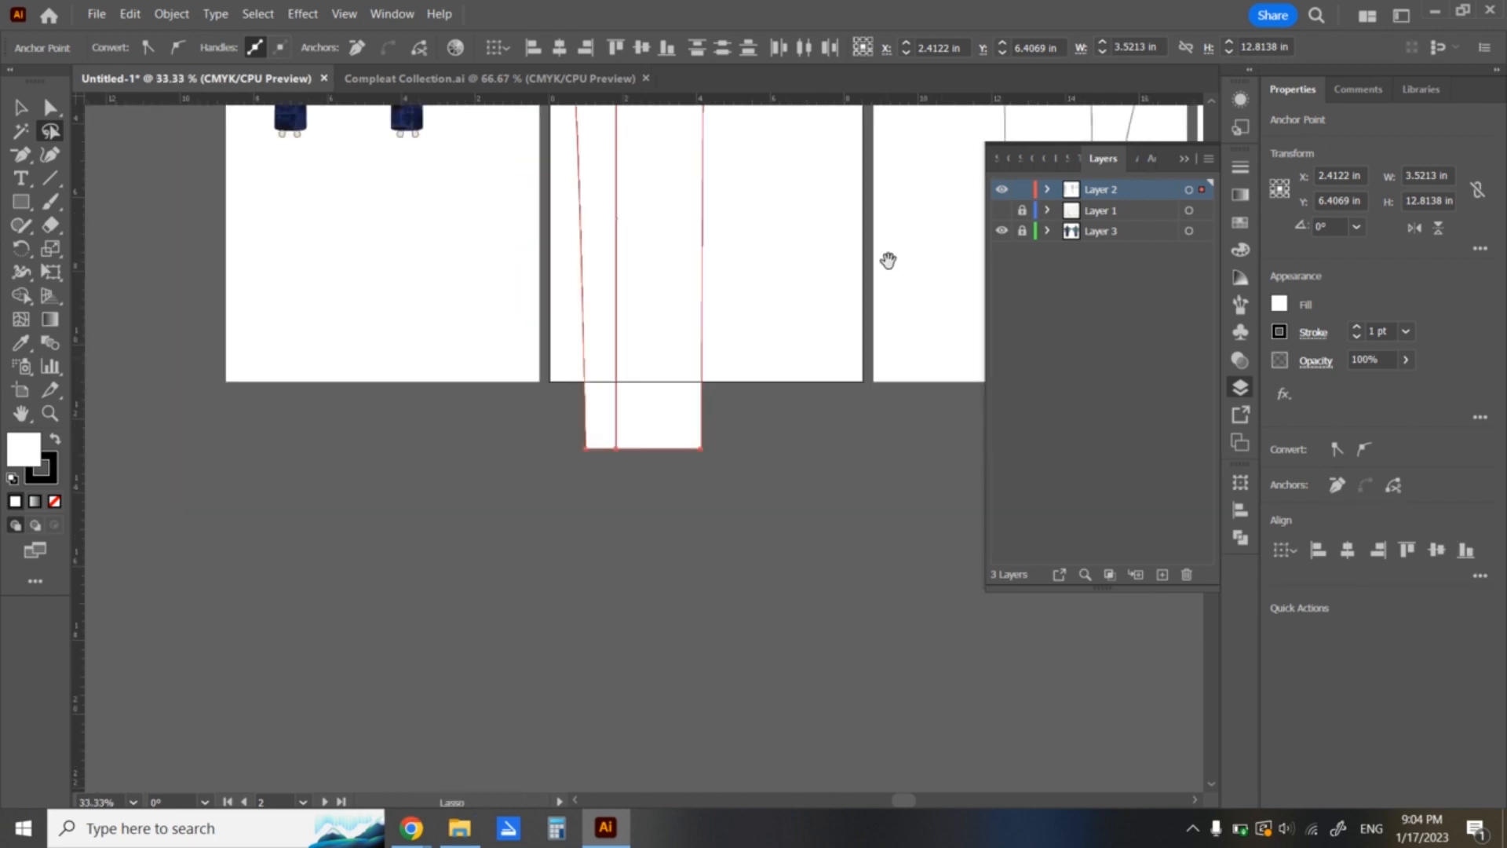
pyautogui.moveTo(899, 250)
pyautogui.mouseDown()
pyautogui.moveTo(737, 420)
pyautogui.moveTo(605, 454)
pyautogui.moveTo(472, 311)
pyautogui.moveTo(545, 343)
pyautogui.moveTo(539, 379)
pyautogui.mouseUp()
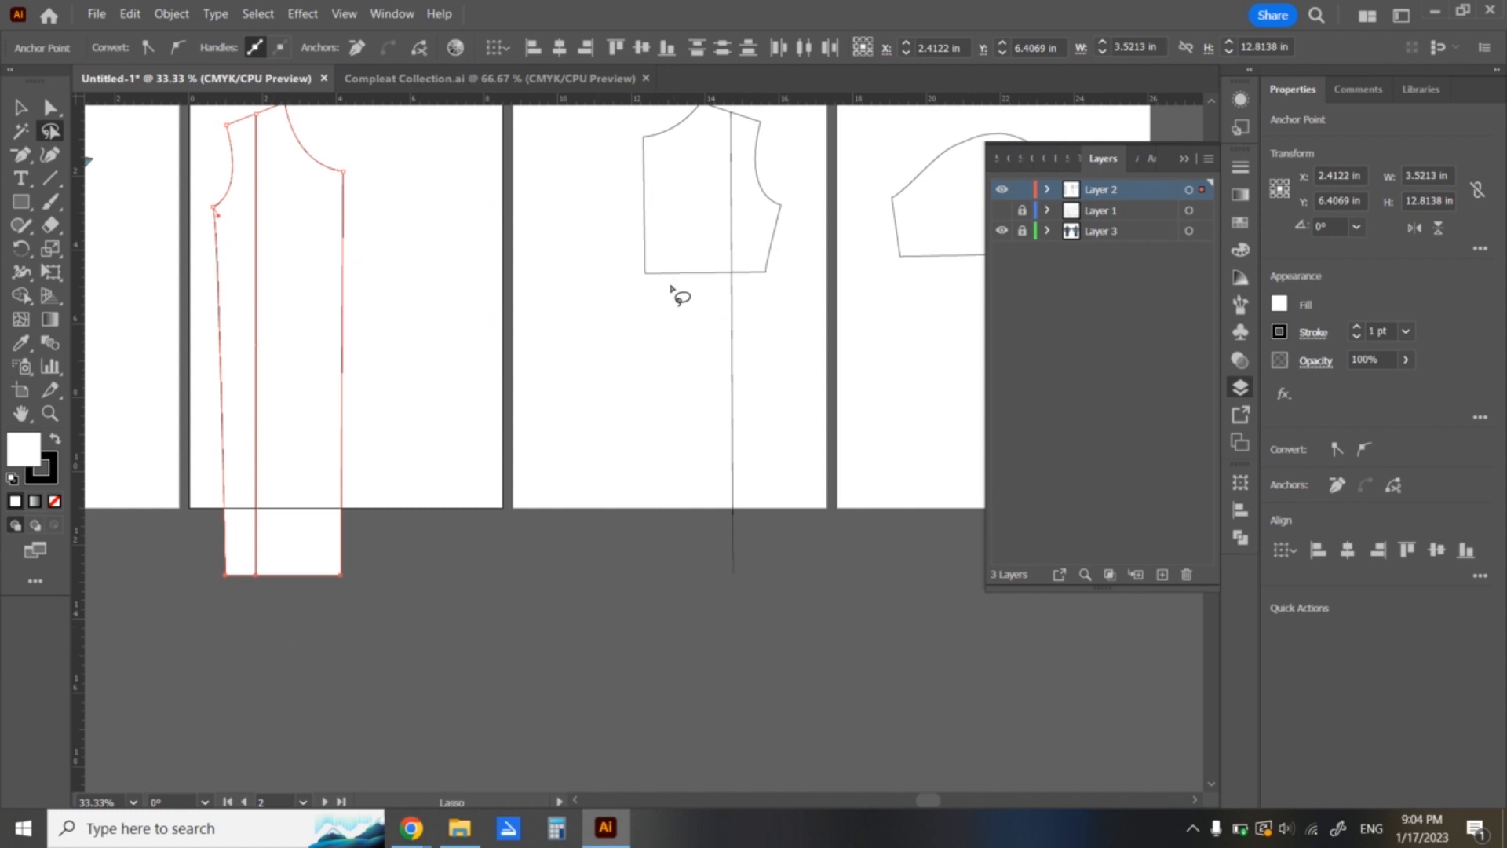
pyautogui.moveTo(670, 293)
pyautogui.mouseDown()
pyautogui.moveTo(596, 326)
pyautogui.moveTo(579, 506)
pyautogui.moveTo(615, 590)
pyautogui.moveTo(678, 631)
pyautogui.moveTo(842, 632)
pyautogui.moveTo(872, 592)
pyautogui.moveTo(872, 509)
pyautogui.moveTo(836, 330)
pyautogui.moveTo(805, 274)
pyautogui.moveTo(762, 263)
pyautogui.moveTo(730, 556)
pyautogui.moveTo(685, 526)
pyautogui.moveTo(672, 294)
pyautogui.mouseUp()
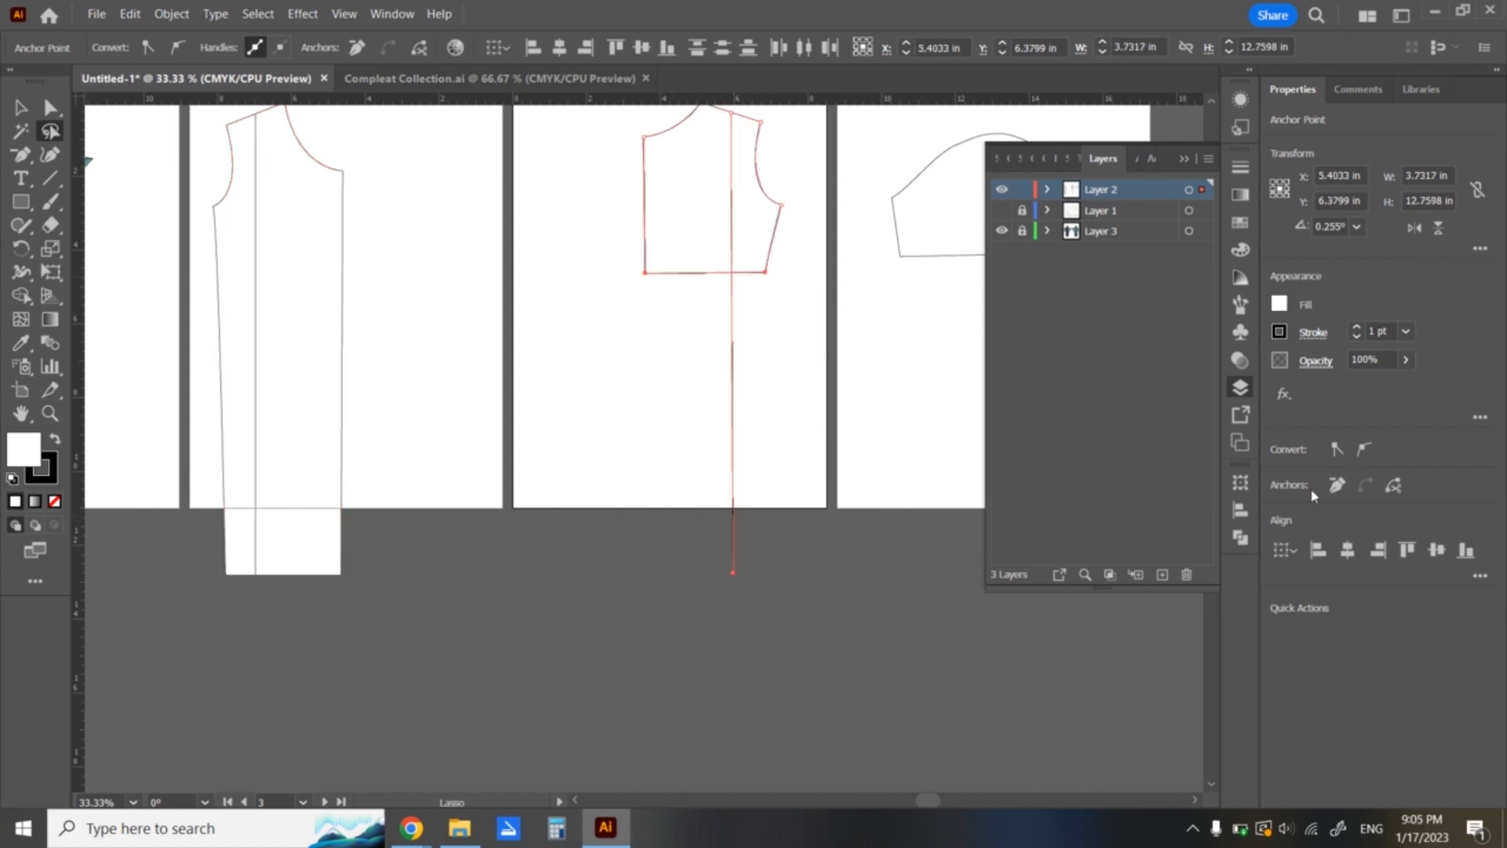
pyautogui.click(1465, 550)
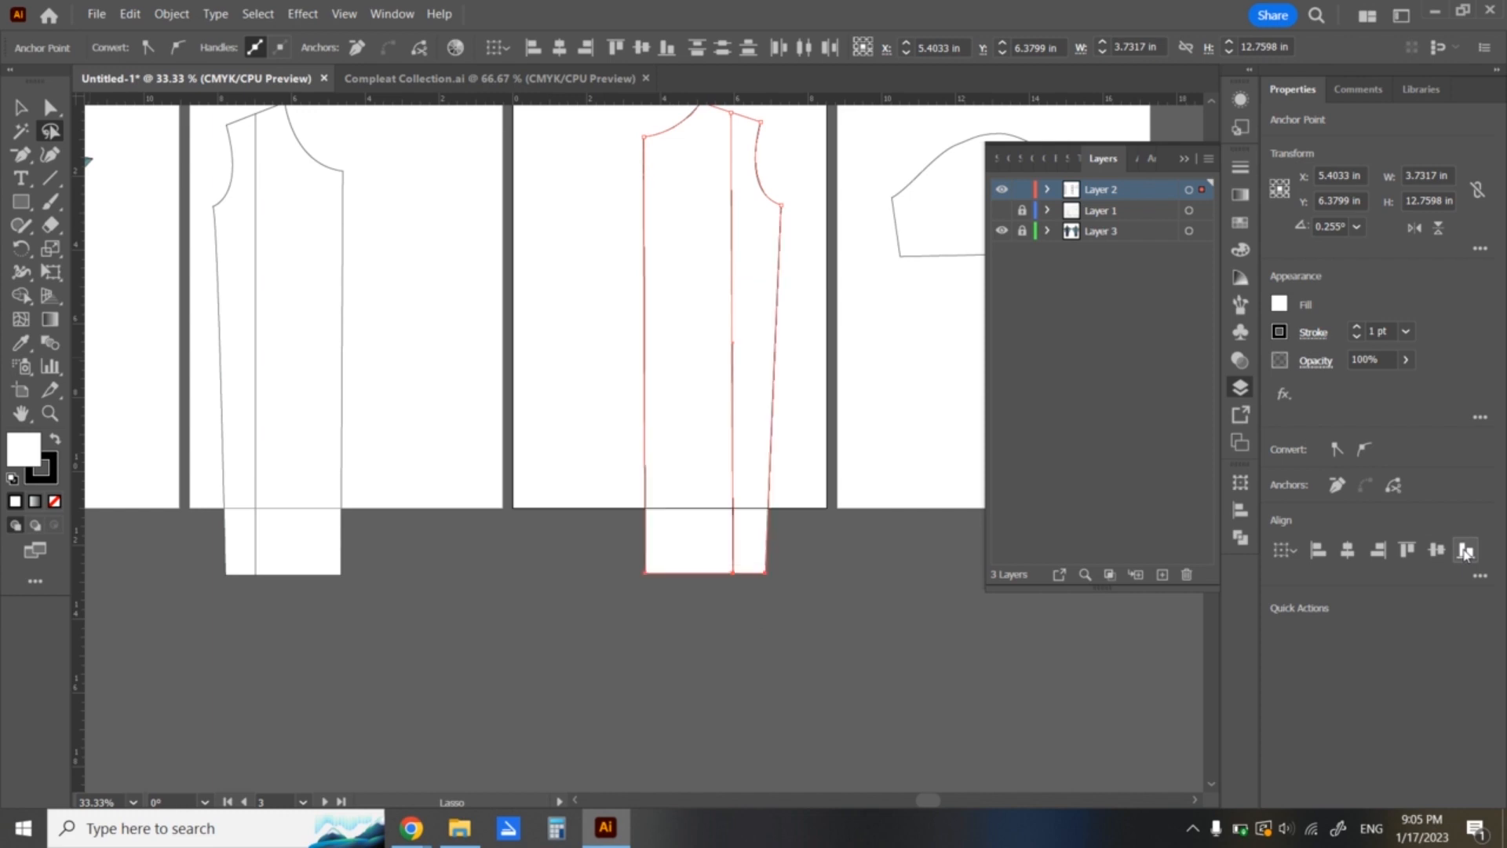
pyautogui.press('a')
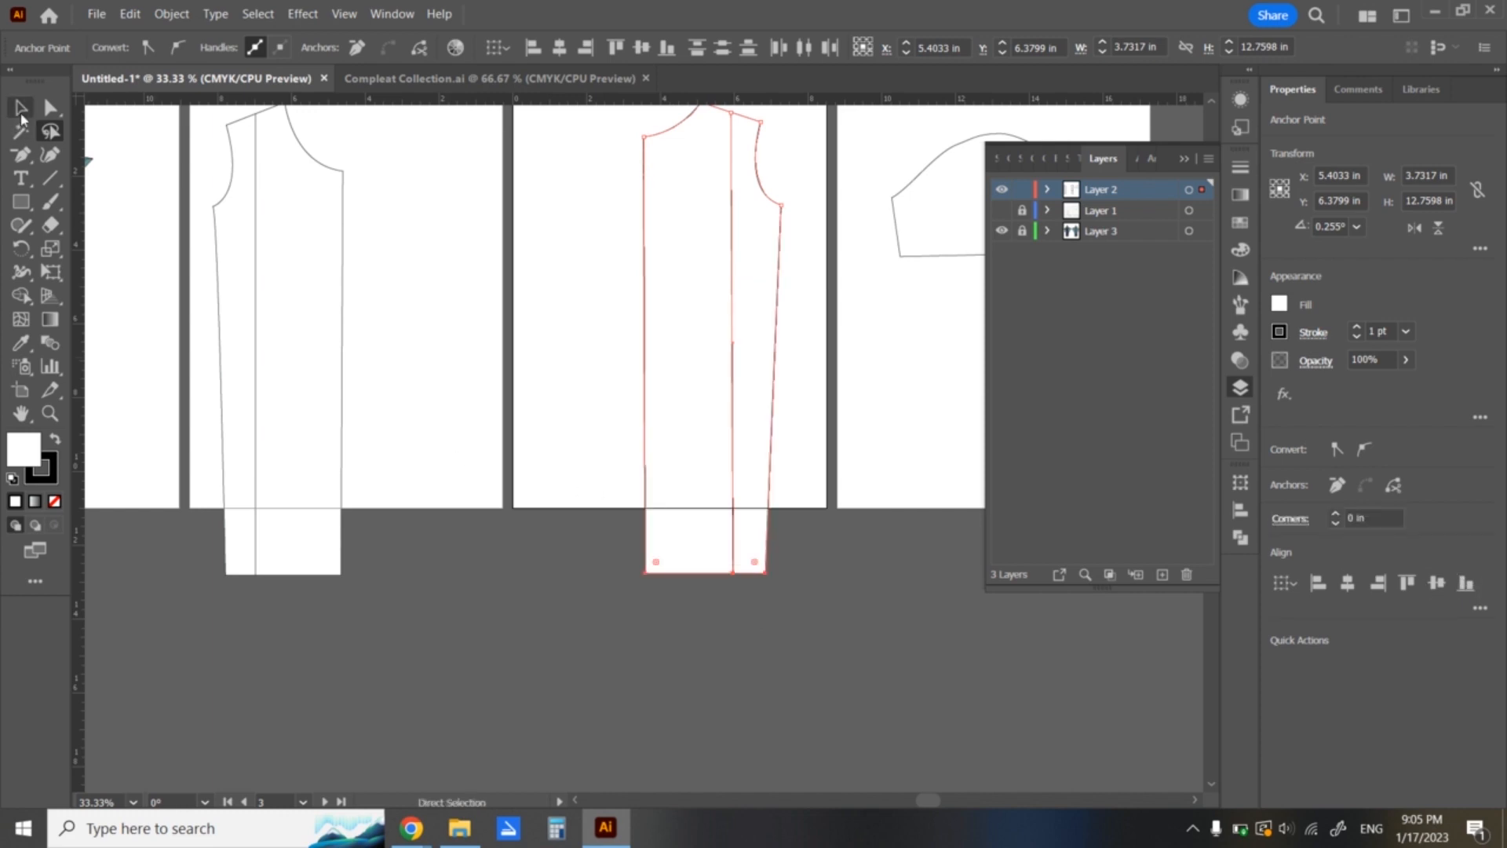
# - Draw a horizontal waistline about 4 in long across the front bodice, level with the scanned bodice's lower edge
pyautogui.press('q')
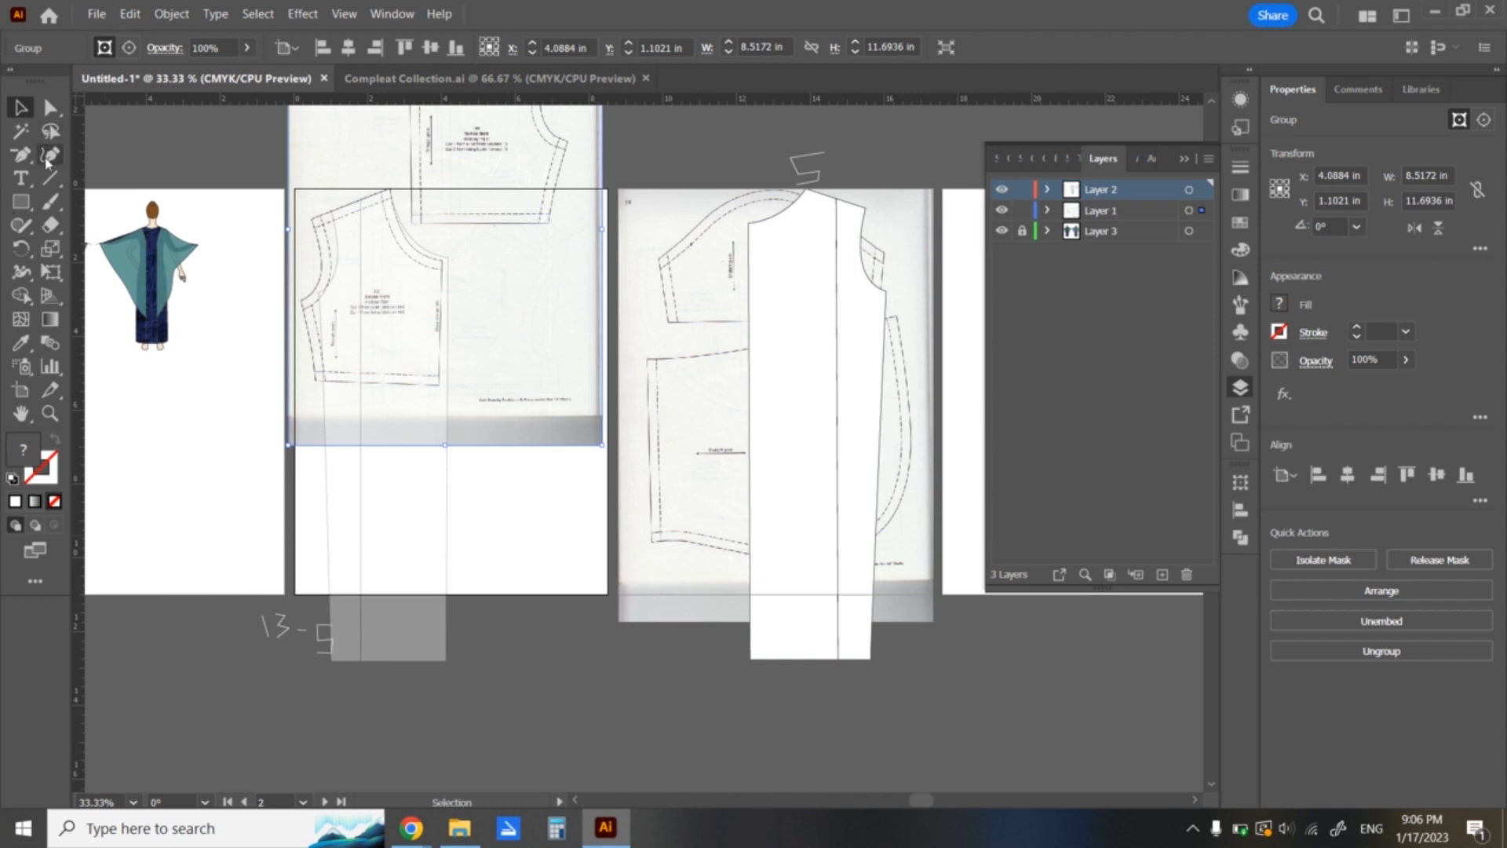
pyautogui.click(21, 154)
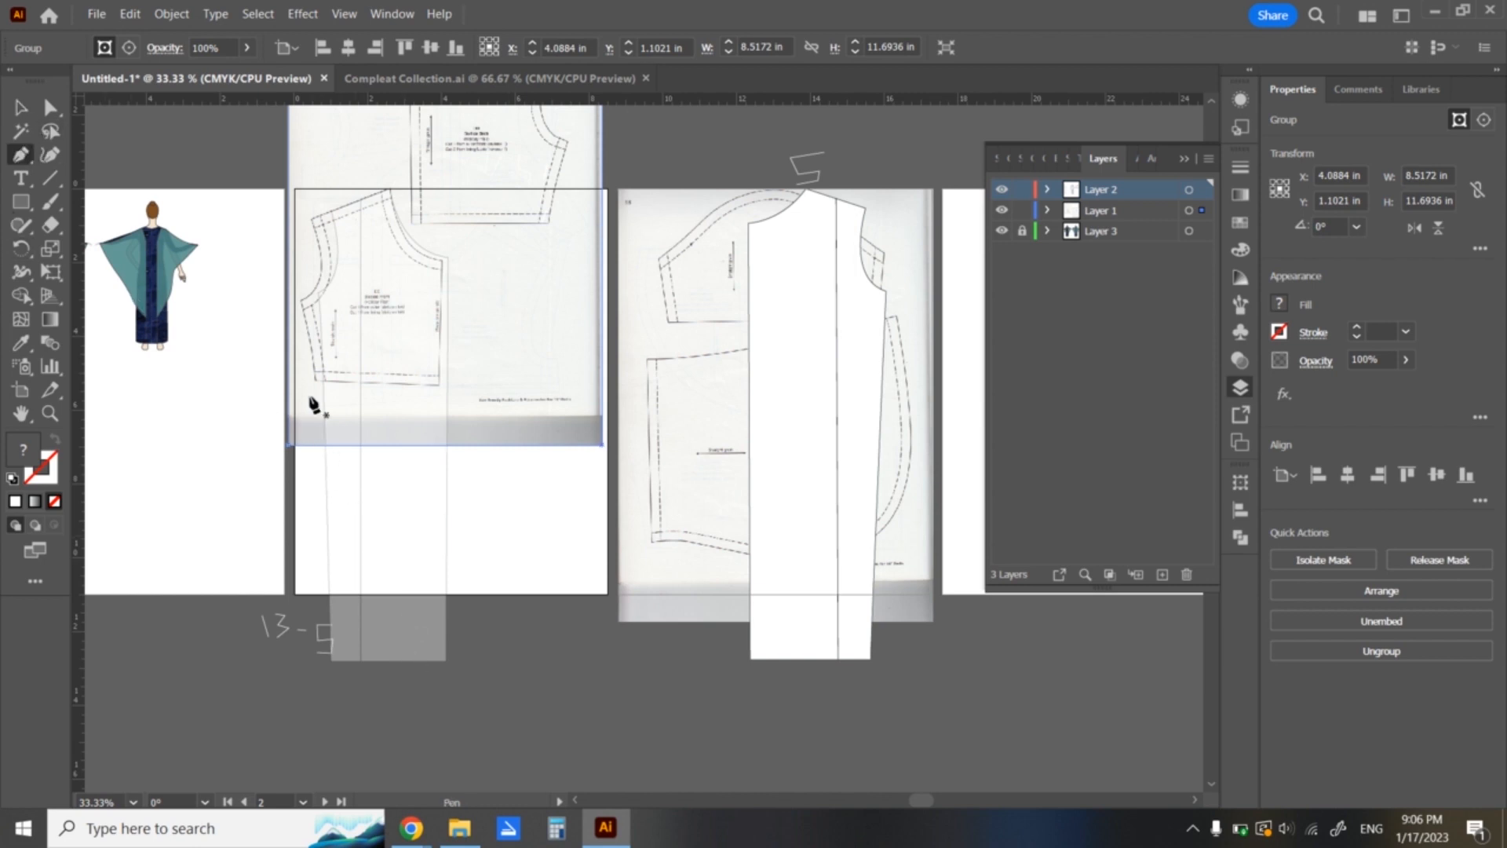
pyautogui.click(314, 380)
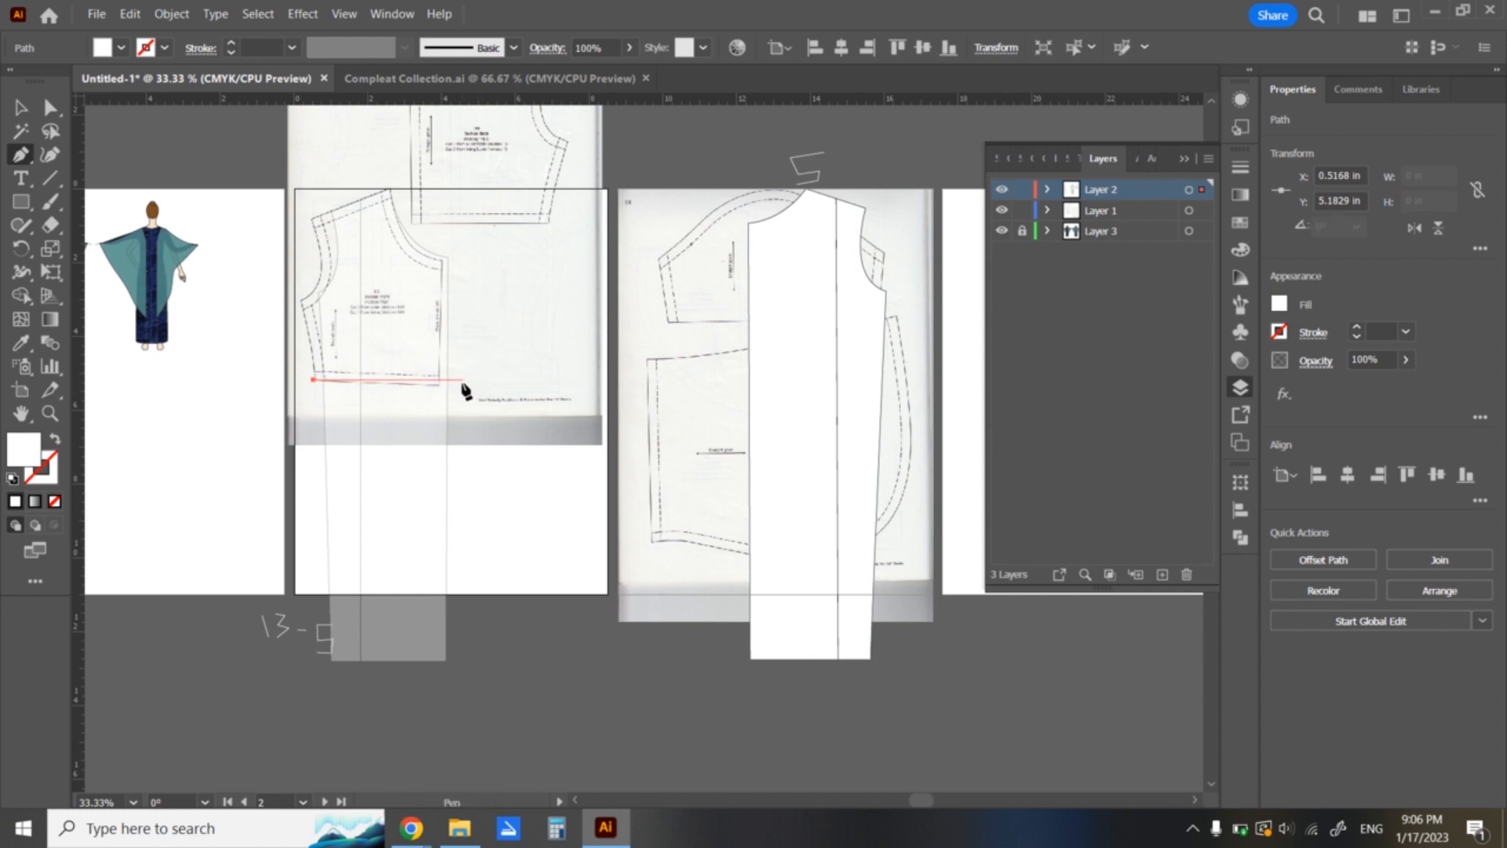
pyautogui.click(462, 380)
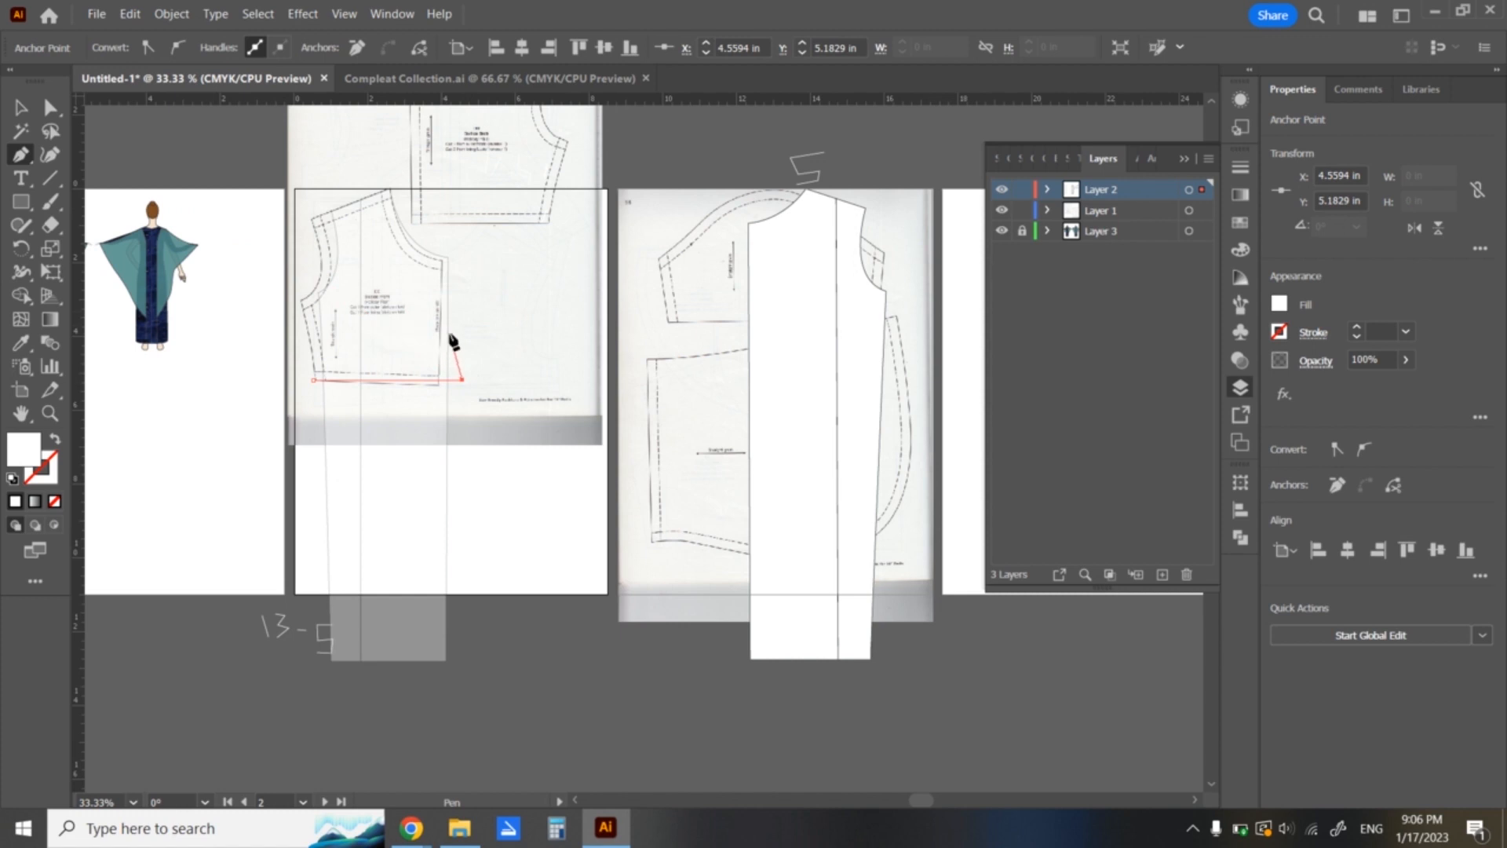
pyautogui.press('v')
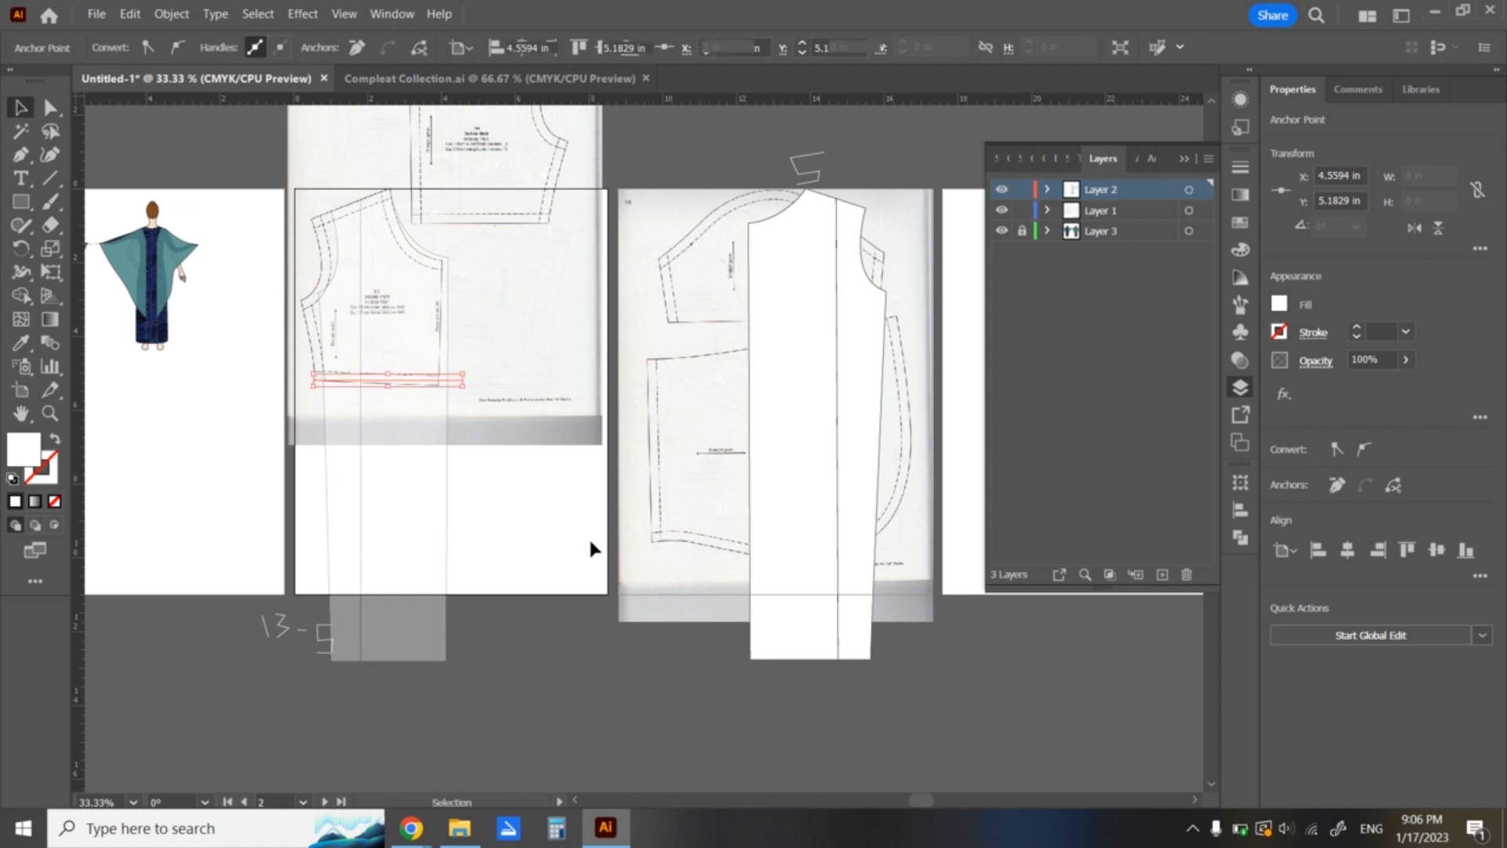
# - Draw a horizontal waistline on Layer 2 across the back bodice, level with the scanned back bodice's lower edge
pyautogui.click(817, 511)
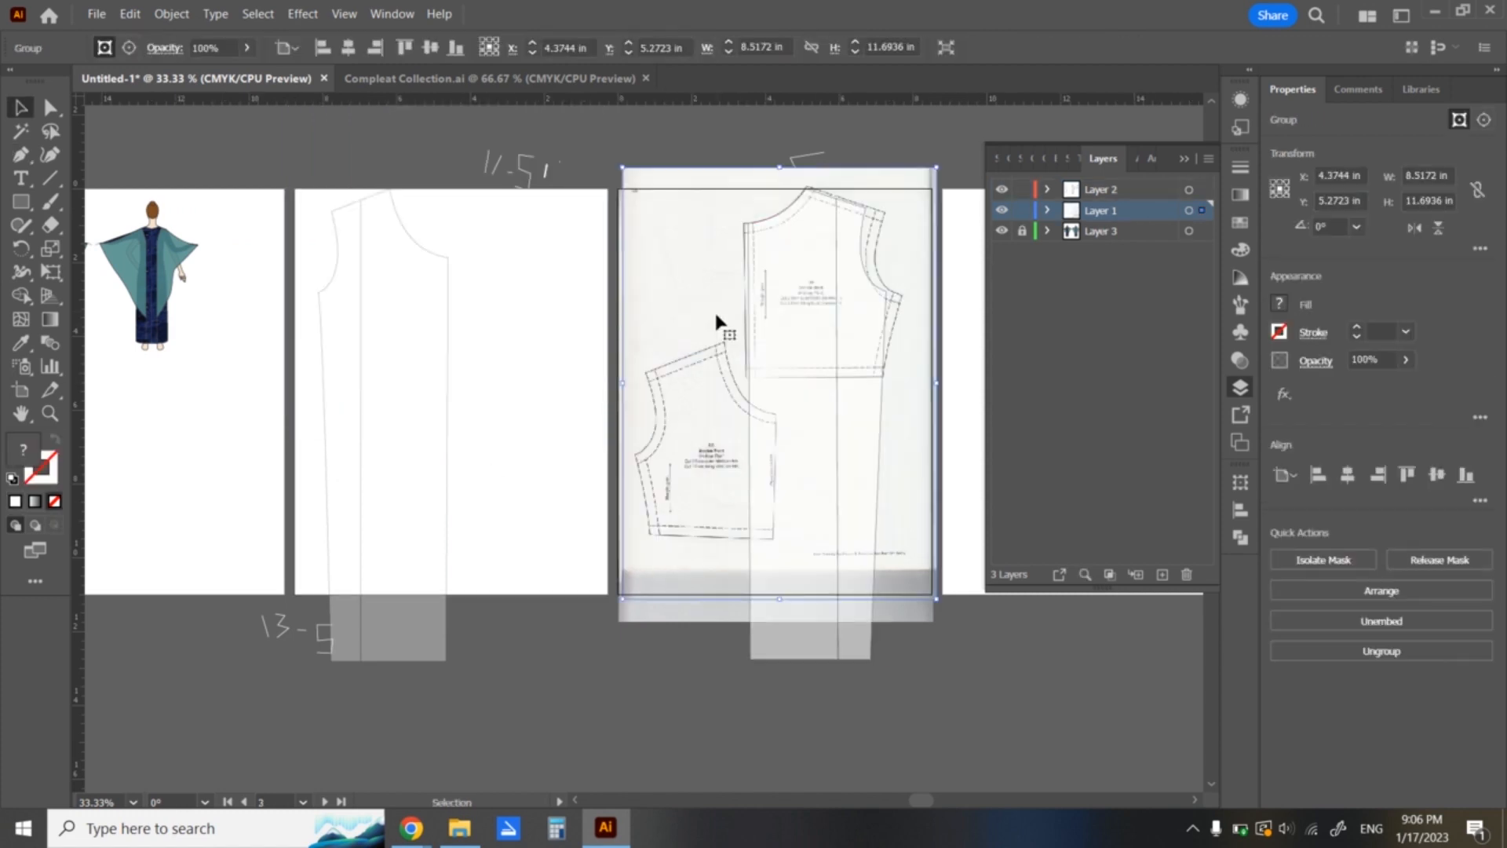
pyautogui.click(1107, 190)
pyautogui.press('p')
pyautogui.click(743, 375)
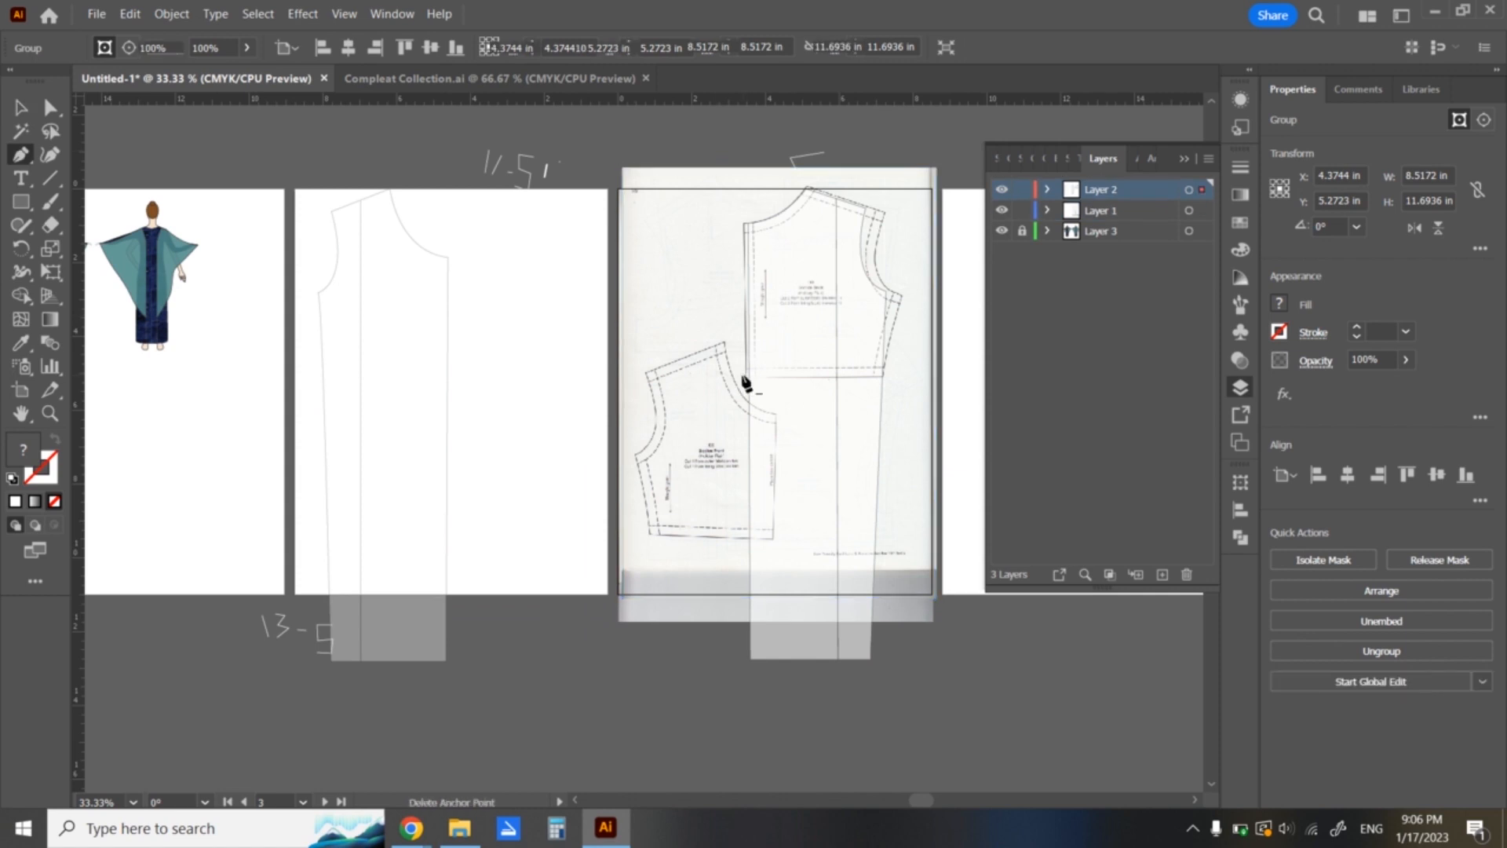
pyautogui.click(926, 376)
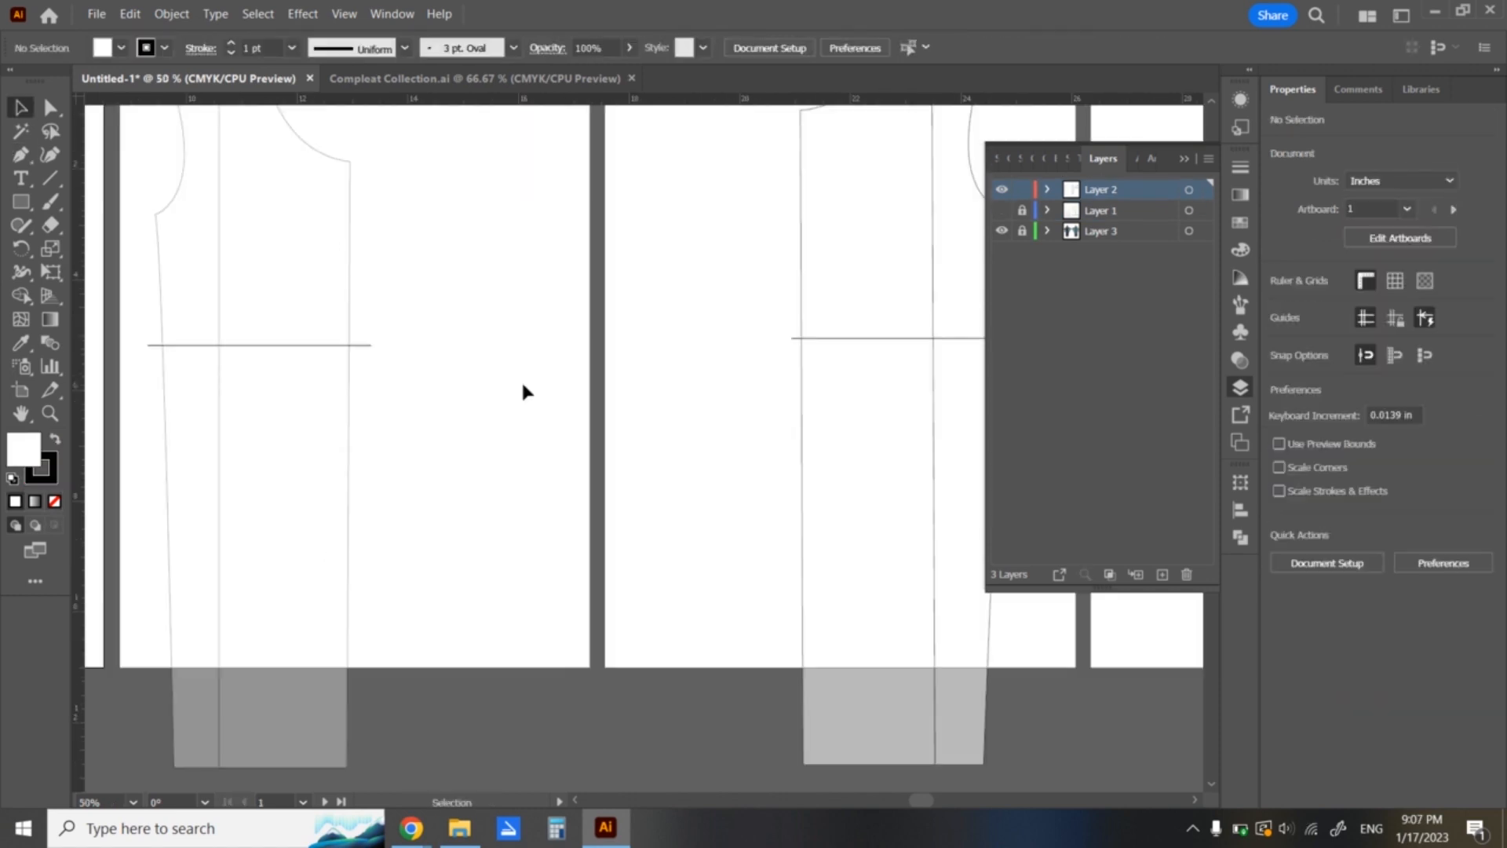
# - Set the opacity of both the front and back bodice groups to 100%
pyautogui.moveTo(437, 345); pyautogui.dragTo(586, 301)
pyautogui.click(397, 479)
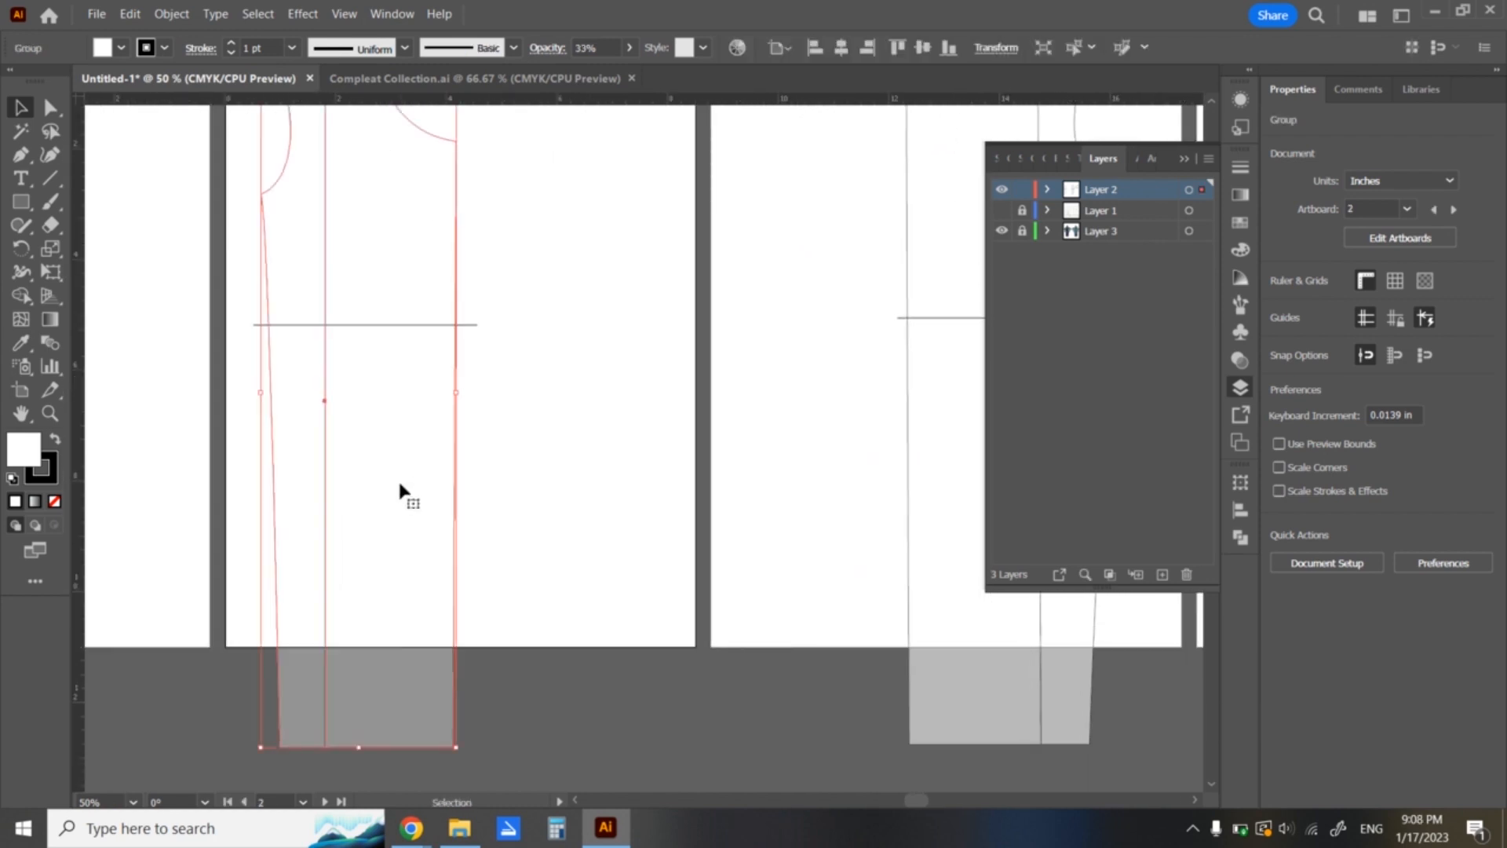
pyautogui.keyDown('shift'); pyautogui.click(926, 498); pyautogui.keyUp('shift')
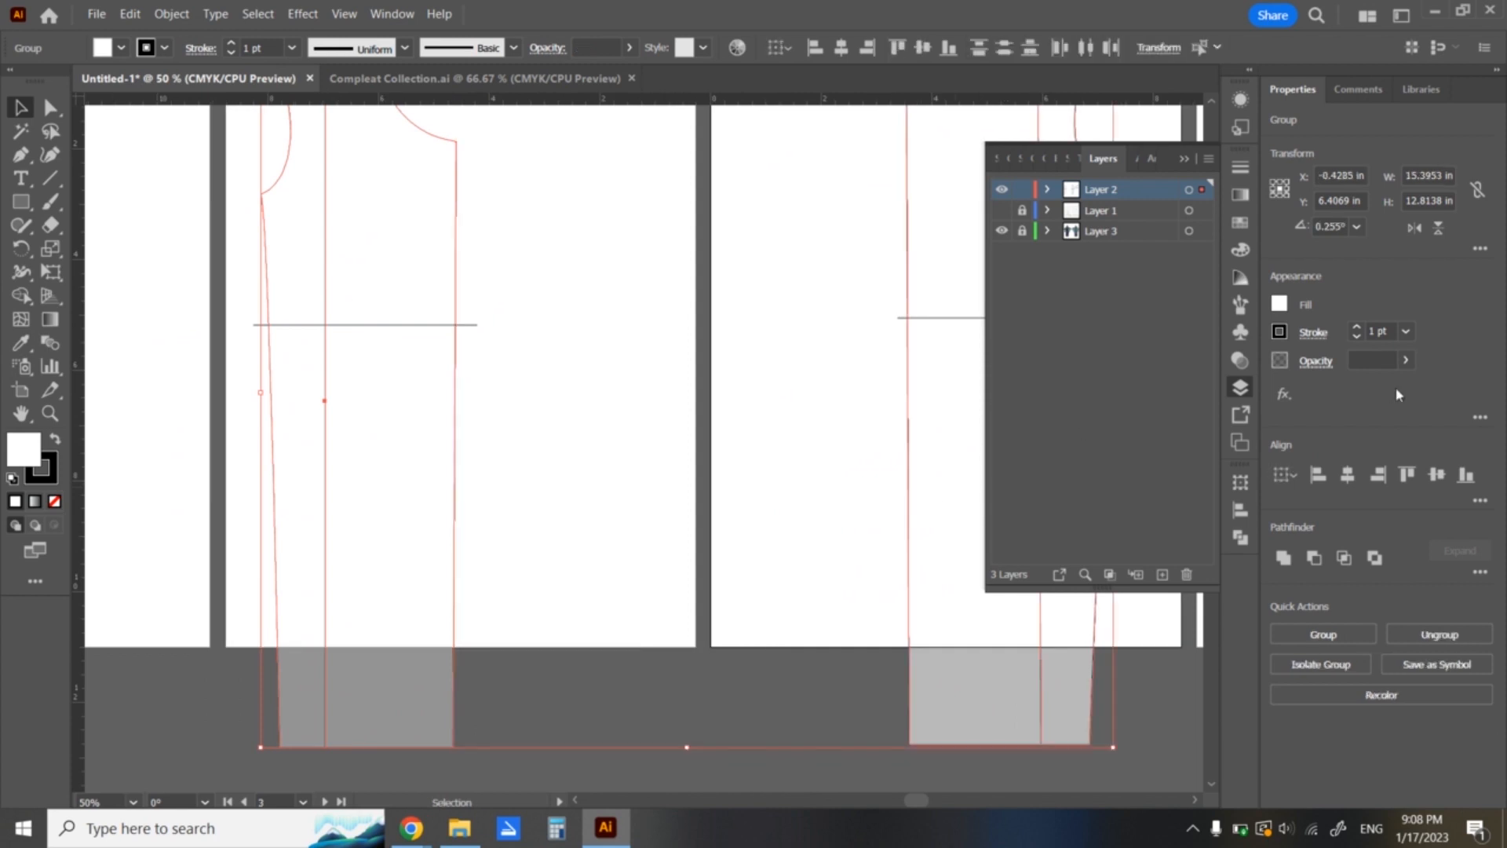
pyautogui.click(1405, 360)
pyautogui.moveTo(1332, 384); pyautogui.dragTo(1473, 390)
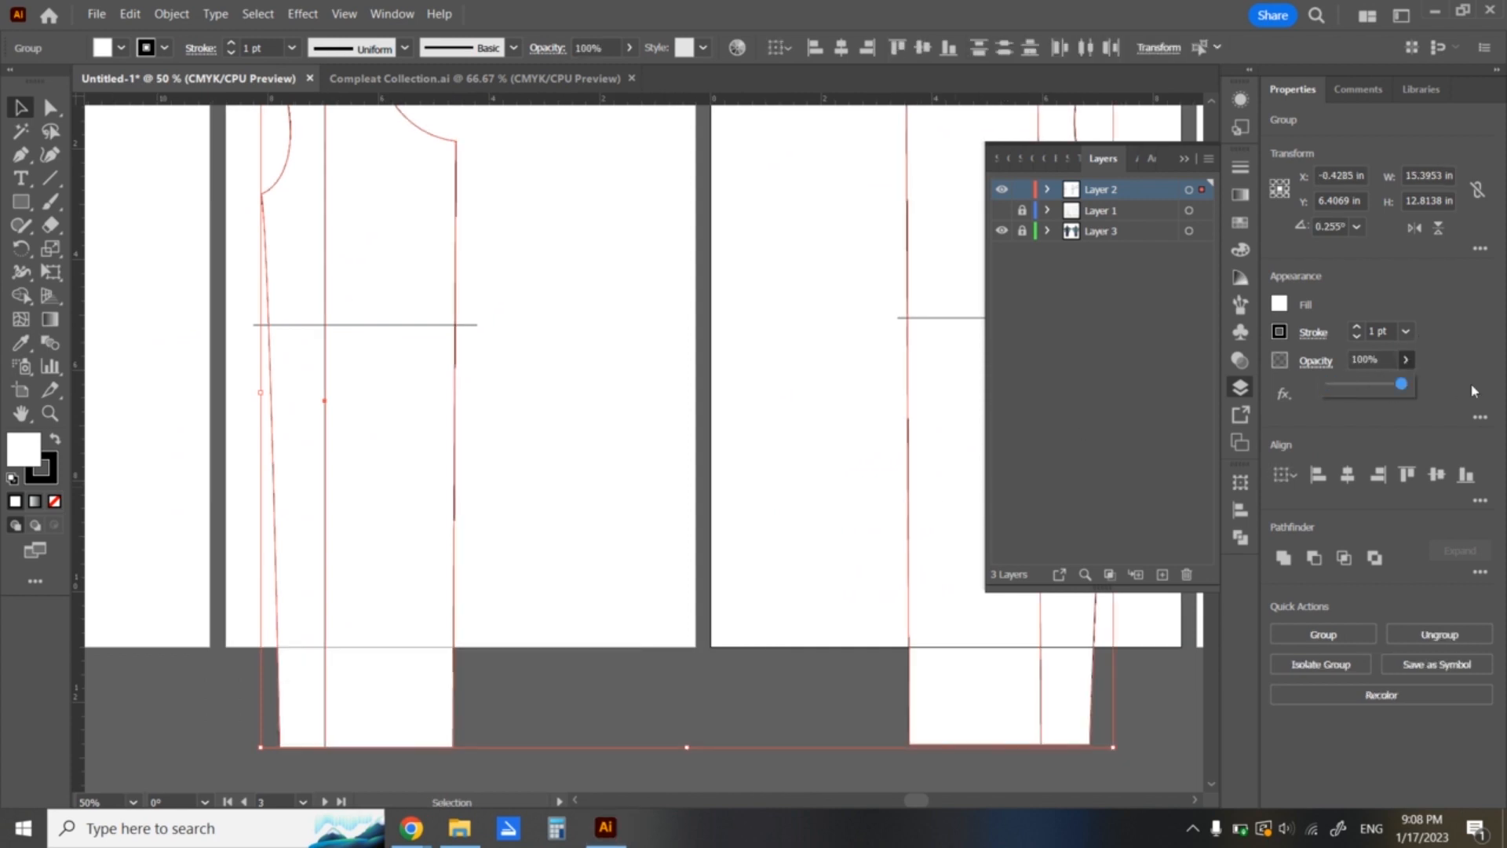
pyautogui.click(592, 399)
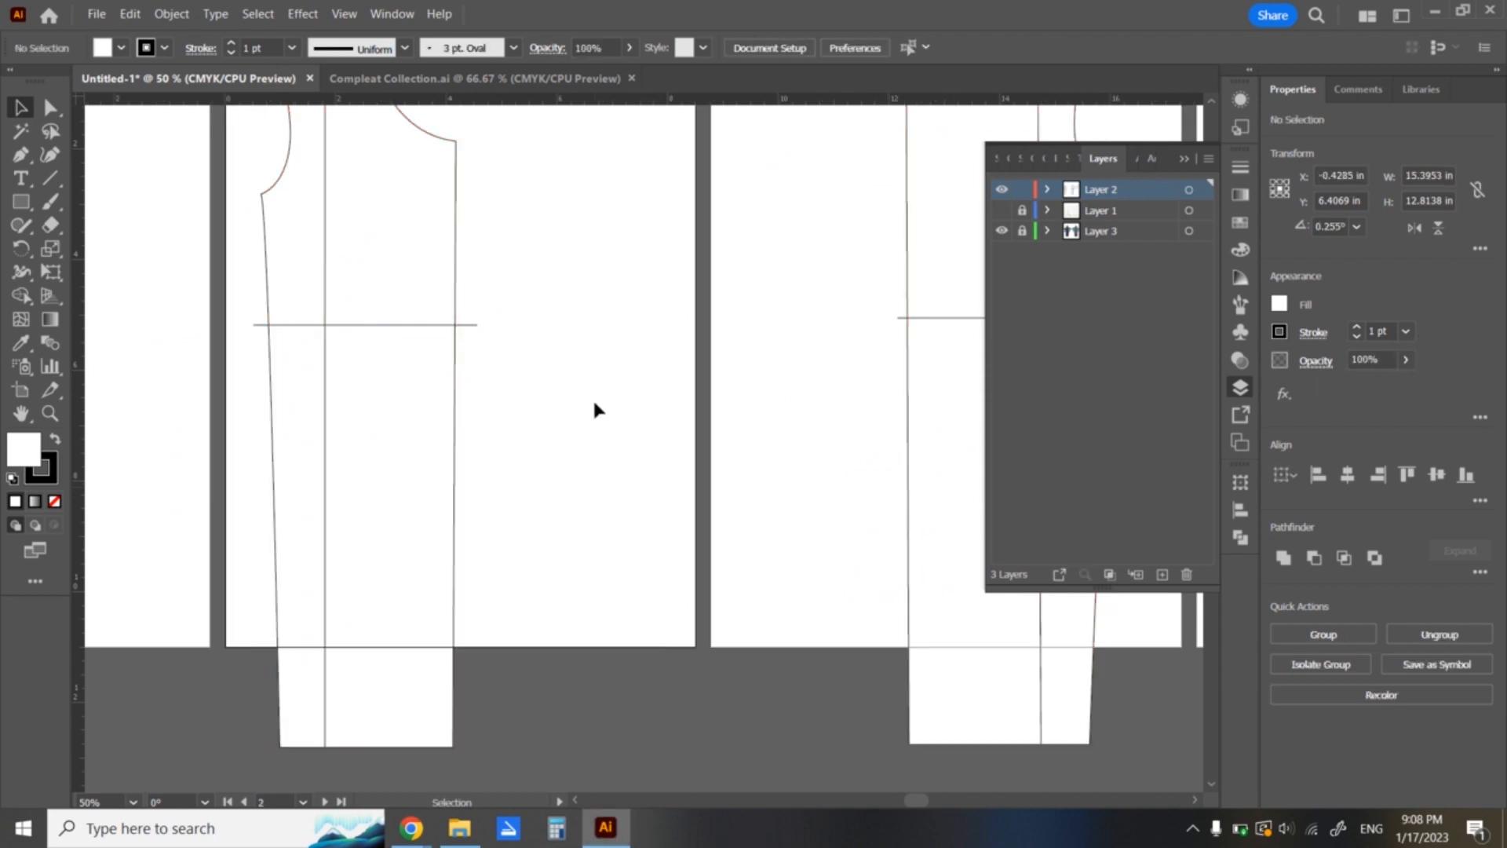
# - Isolate the front bodice group and add anchor points where the waistline crosses both of its long edges
pyautogui.click(401, 467)
pyautogui.doubleClick(401, 468)
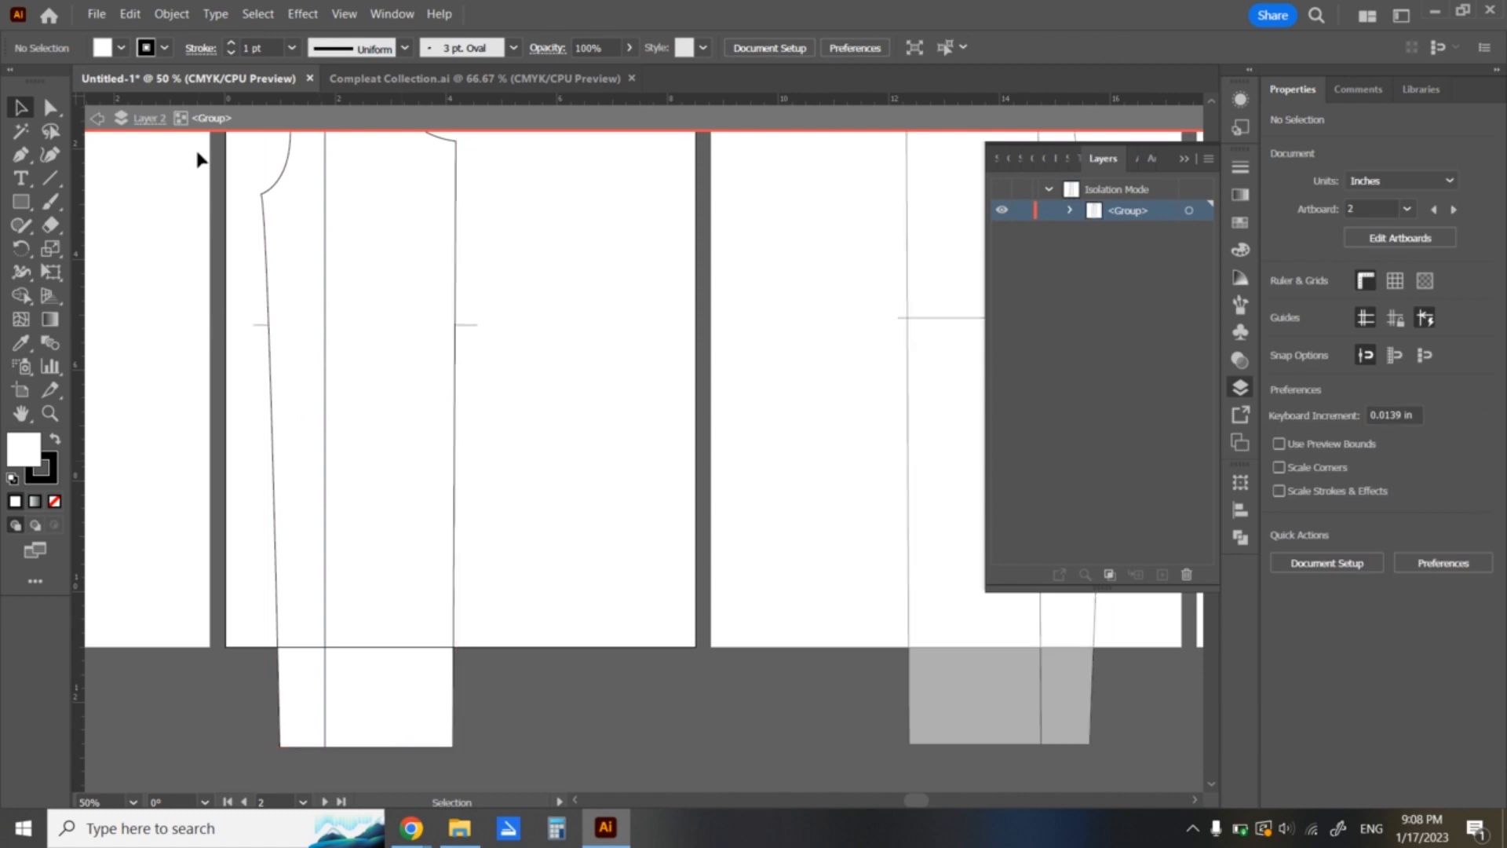
pyautogui.click(20, 157)
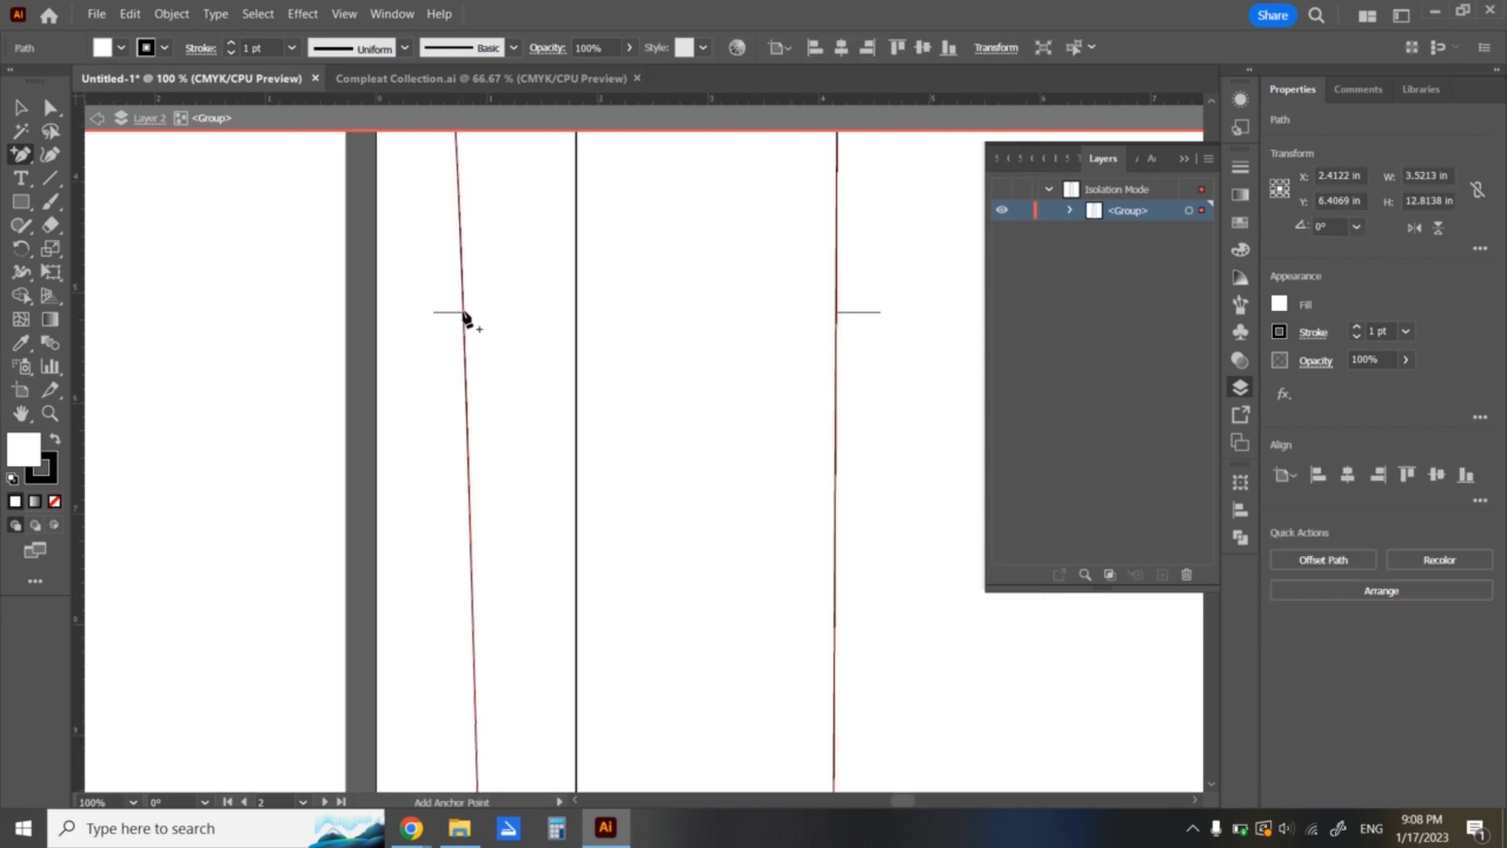
pyautogui.click(463, 312)
pyautogui.click(836, 313)
# - Flare the front bodice's side seam below the waist by moving its outer hem corner horizontally outward to about X -1.2 in
pyautogui.hotkey('ctrl', '-')
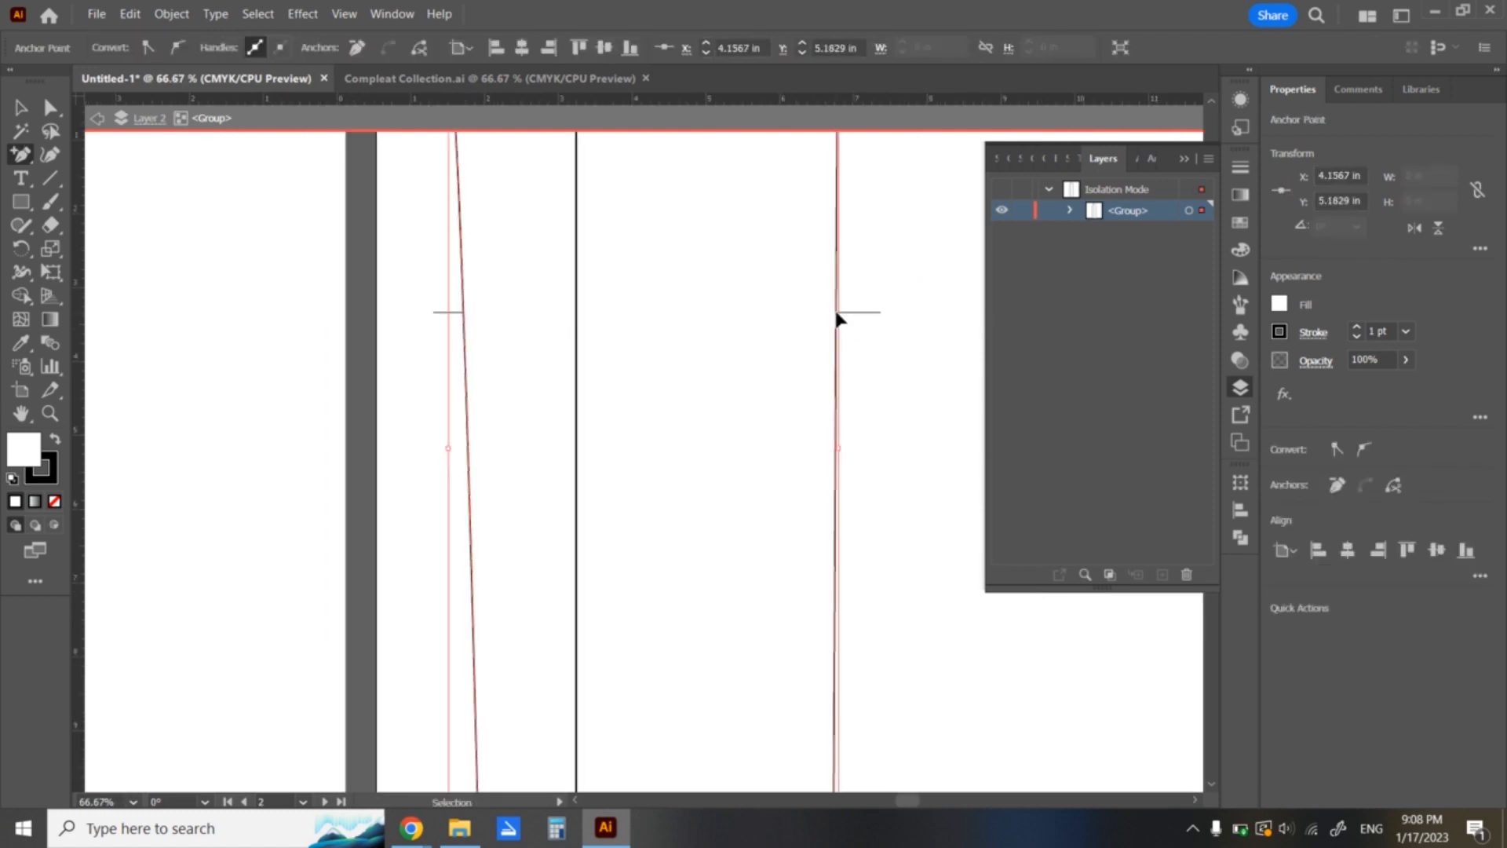
pyautogui.hotkey('ctrl', '-')
pyautogui.moveTo(715, 640); pyautogui.dragTo(652, 427)
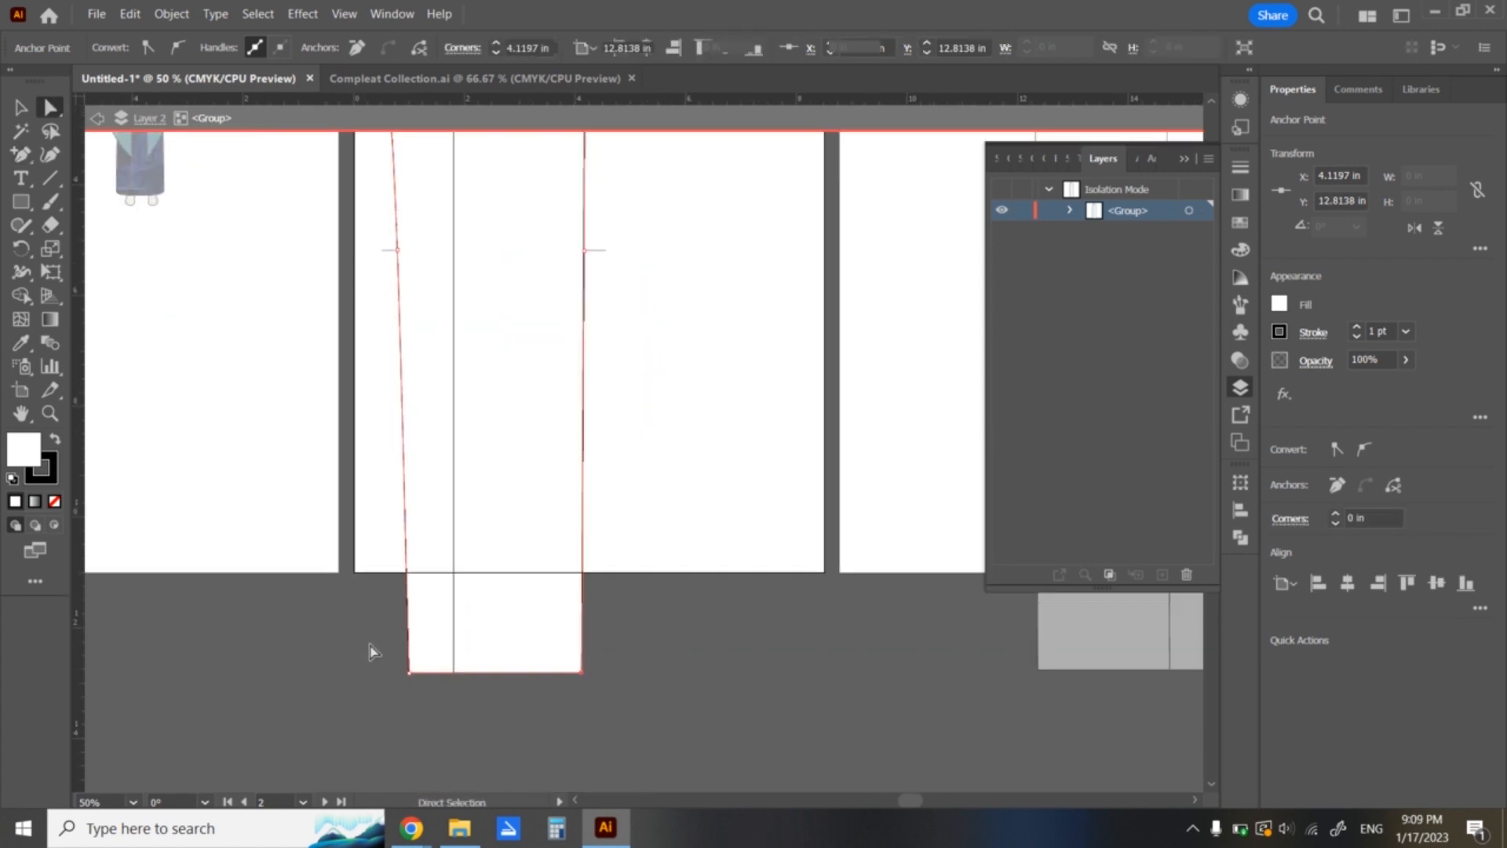
pyautogui.moveTo(378, 645); pyautogui.dragTo(424, 703)
pyautogui.press('Left')
pyautogui.press('Left')
pyautogui.press('Left')
pyautogui.press('Left')
pyautogui.press('Left')
pyautogui.press('Left')
pyautogui.press('Left')
pyautogui.press('Left')
pyautogui.press('Left')
pyautogui.press('Left')
pyautogui.press('Left')
pyautogui.press('Left')
pyautogui.press('Left')
pyautogui.press('Left')
pyautogui.press('Left')
pyautogui.press('Left')
pyautogui.press('Left')
pyautogui.press('Left')
pyautogui.press('Left')
pyautogui.press('Left')
pyautogui.press('Left')
pyautogui.press('Left')
pyautogui.press('Left')
pyautogui.press('Left')
pyautogui.press('Left')
pyautogui.press('Left')
pyautogui.press('Left')
pyautogui.press('Left')
pyautogui.press('Left')
pyautogui.press('Left')
pyautogui.press('Left')
pyautogui.press('Left')
pyautogui.press('Left')
pyautogui.press('Left')
pyautogui.press('Left')
pyautogui.press('Left')
pyautogui.press('Left')
pyautogui.press('Left')
pyautogui.press('Left')
pyautogui.press('Left')
pyautogui.press('Left')
pyautogui.press('Left')
pyautogui.press('Left')
pyautogui.press('Left')
pyautogui.press('Left')
pyautogui.press('Left')
pyautogui.press('Left')
pyautogui.press('Left')
pyautogui.press('Left')
pyautogui.press('Left')
pyautogui.press('Left')
pyautogui.press('Left')
pyautogui.press('Left')
pyautogui.press('Left')
pyautogui.press('Left')
pyautogui.press('Left')
pyautogui.press('Left')
pyautogui.press('Left')
pyautogui.press('Left')
pyautogui.press('Left')
pyautogui.press('Left')
pyautogui.press('Left')
pyautogui.press('Left')
pyautogui.press('Left')
pyautogui.press('Left')
pyautogui.press('Left')
pyautogui.press('Left')
pyautogui.press('Left')
pyautogui.press('Left')
pyautogui.press('Left')
pyautogui.press('Left')
pyautogui.press('Left')
pyautogui.press('Left')
pyautogui.press('Left')
pyautogui.press('Left')
pyautogui.press('Left')
pyautogui.press('Left')
pyautogui.press('Left')
pyautogui.press('Left')
pyautogui.press('Left')
pyautogui.press('Left')
pyautogui.press('Left')
pyautogui.press('Left')
pyautogui.press('Left')
pyautogui.press('Left')
pyautogui.press('Left')
pyautogui.press('Left')
pyautogui.press('Left')
pyautogui.press('Left')
pyautogui.press('Left')
pyautogui.press('Left')
pyautogui.press('Left')
pyautogui.press('Left')
pyautogui.press('Left')
pyautogui.press('Left')
pyautogui.press('Left')
pyautogui.press('Left')
pyautogui.press('Left')
pyautogui.press('Left')
pyautogui.press('Left')
pyautogui.press('Left')
pyautogui.press('Left')
pyautogui.press('Left')
pyautogui.press('Left')
pyautogui.press('Left')
pyautogui.press('Left')
pyautogui.press('Left')
pyautogui.press('Left')
pyautogui.press('Left')
pyautogui.press('Left')
pyautogui.press('Left')
pyautogui.press('Left')
pyautogui.press('Left')
pyautogui.press('Left')
pyautogui.press('Left')
pyautogui.press('Left')
pyautogui.press('Left')
pyautogui.press('Left')
pyautogui.press('Left')
pyautogui.press('Left')
pyautogui.press('Left')
pyautogui.press('Left')
pyautogui.press('Left')
pyautogui.press('Left')
pyautogui.press('Left')
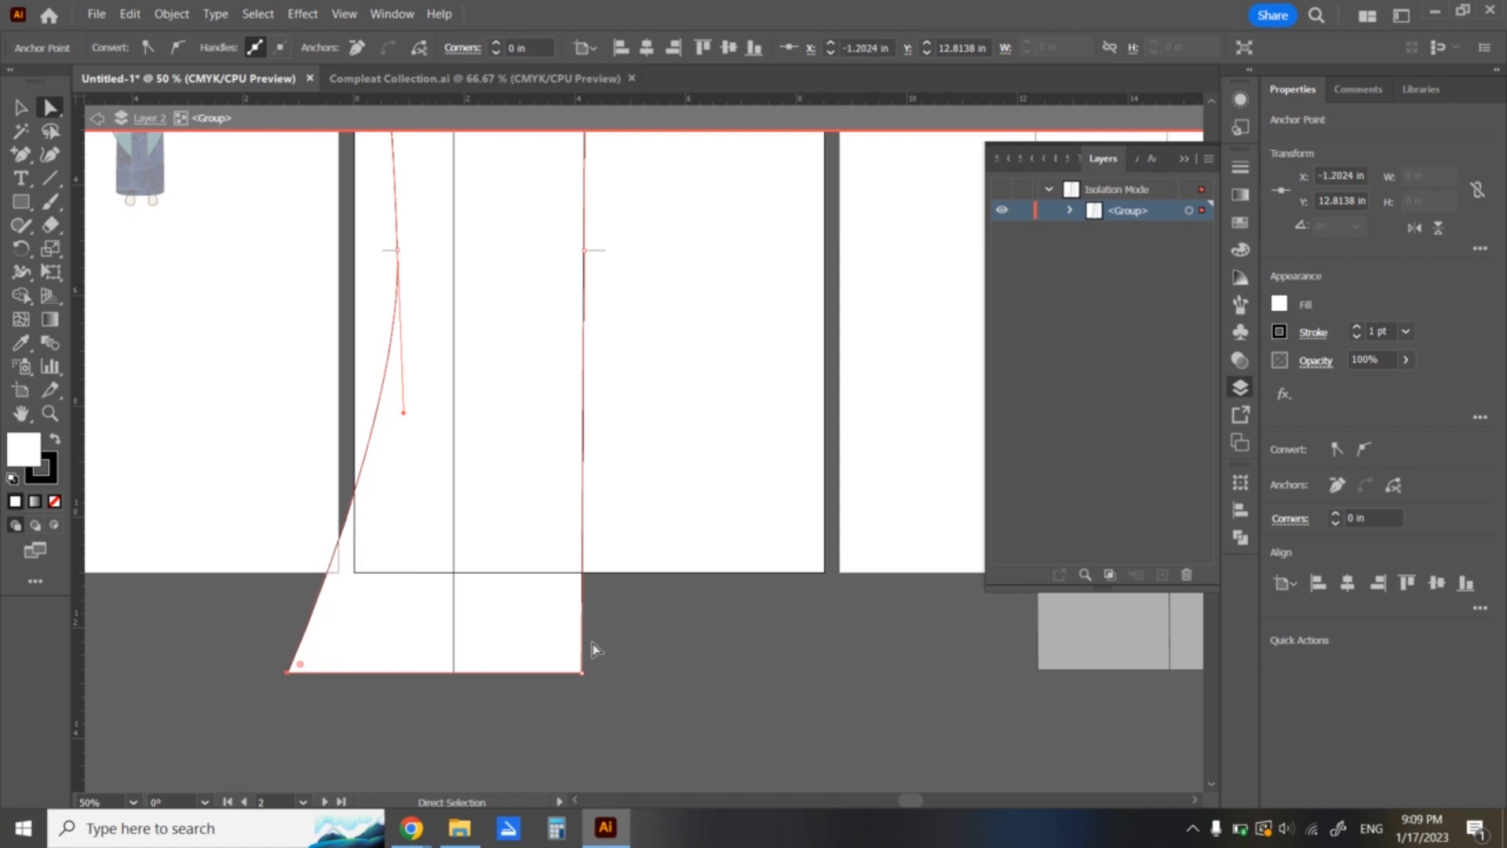
# - Examine the flared front bodice's full outline beside the dress sketches
pyautogui.hotkey('ctrl', '-')
pyautogui.hotkey('ctrl', '-')
pyautogui.hotkey('ctrl', '-')
pyautogui.press('space')
pyautogui.moveTo(584, 399); pyautogui.dragTo(479, 382)
pyautogui.hotkey('ctrl', '+')
pyautogui.hotkey('ctrl', '+')
pyautogui.hotkey('ctrl', '+')
pyautogui.press('space')
pyautogui.moveTo(579, 277); pyautogui.dragTo(360, 499)
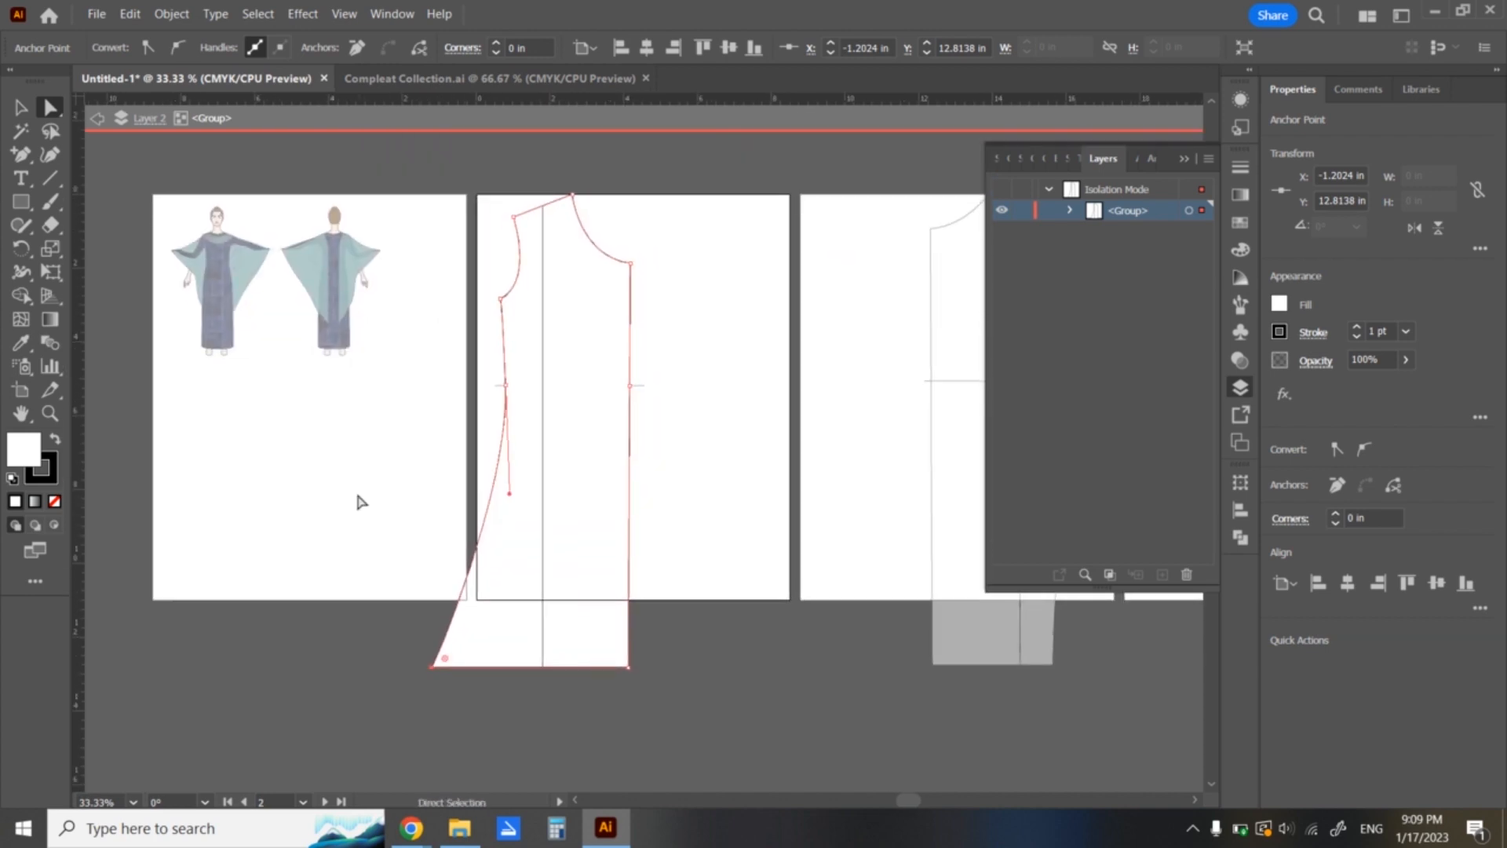
# - Reduce the front bodice's side-seam flare by moving its outer hem corner inward to about X 0.28 in
pyautogui.moveTo(433, 671); pyautogui.dragTo(488, 669)
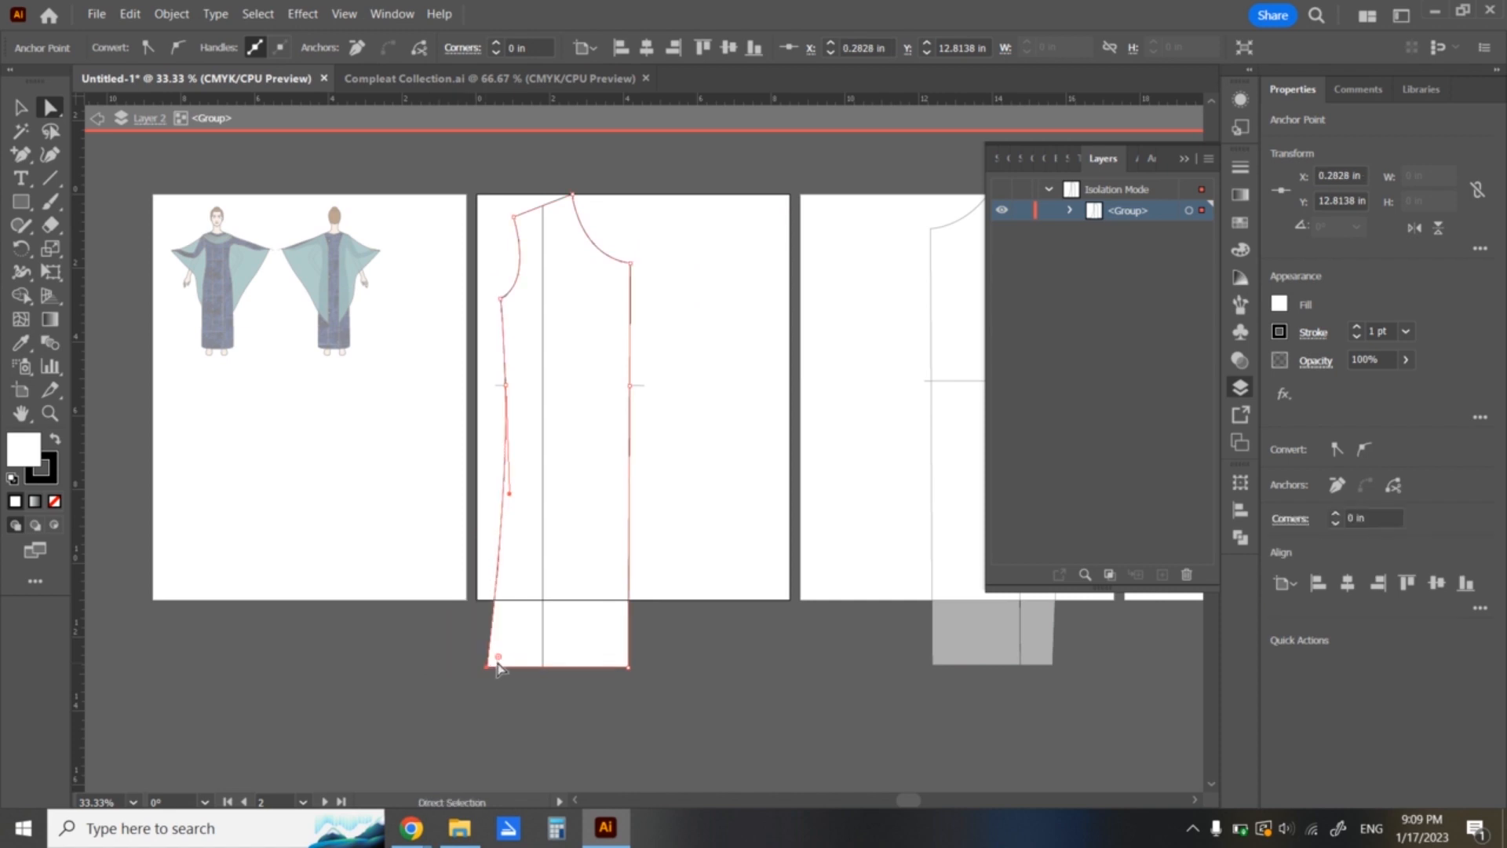
pyautogui.click(736, 700)
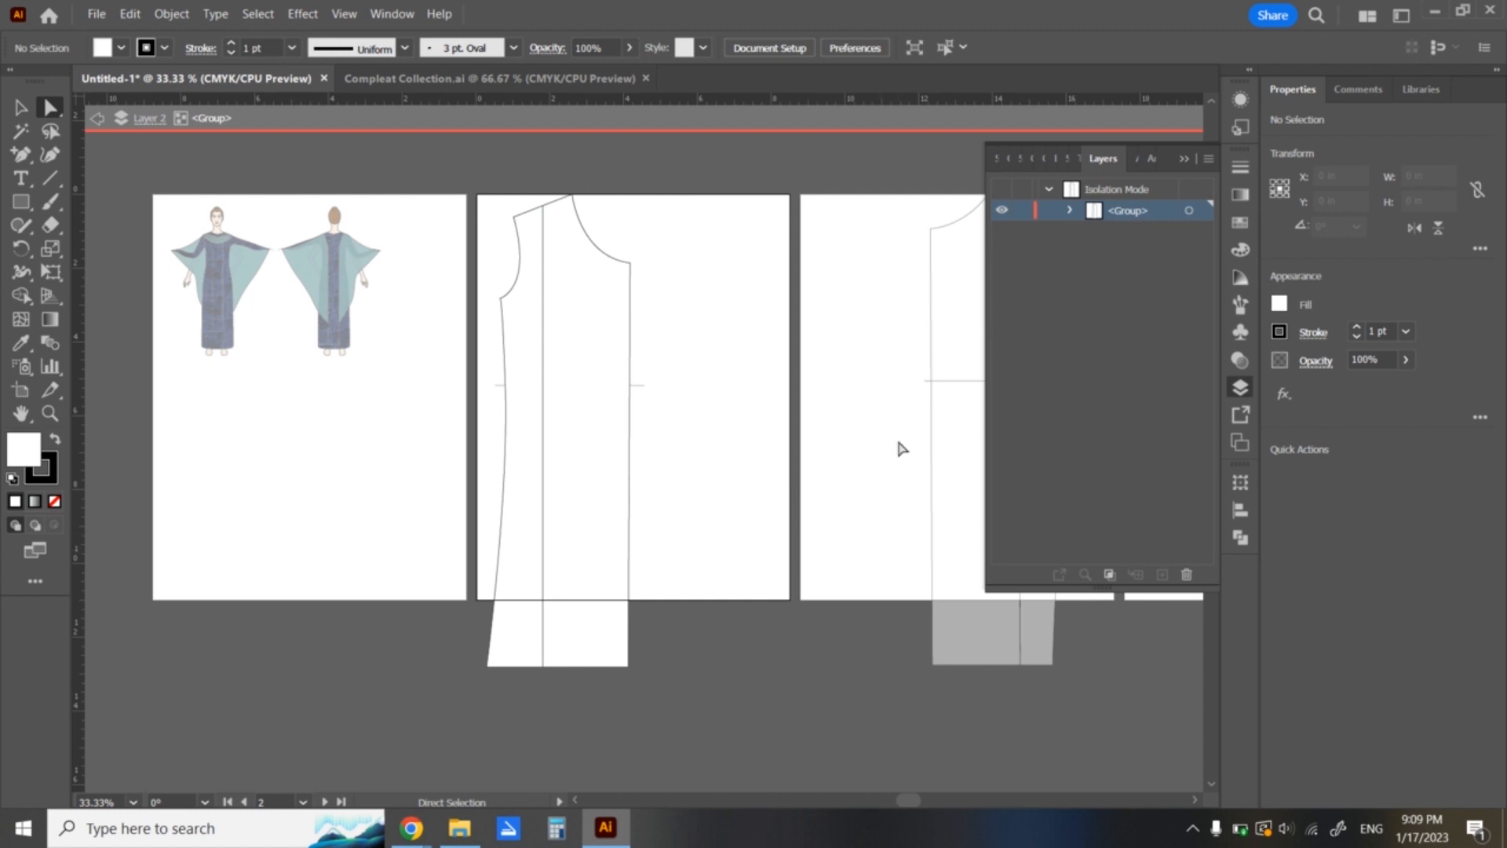
# - Add anchor points where the waistline crosses both long edges of the back bodice outline
pyautogui.hscroll(5, 744, 459)
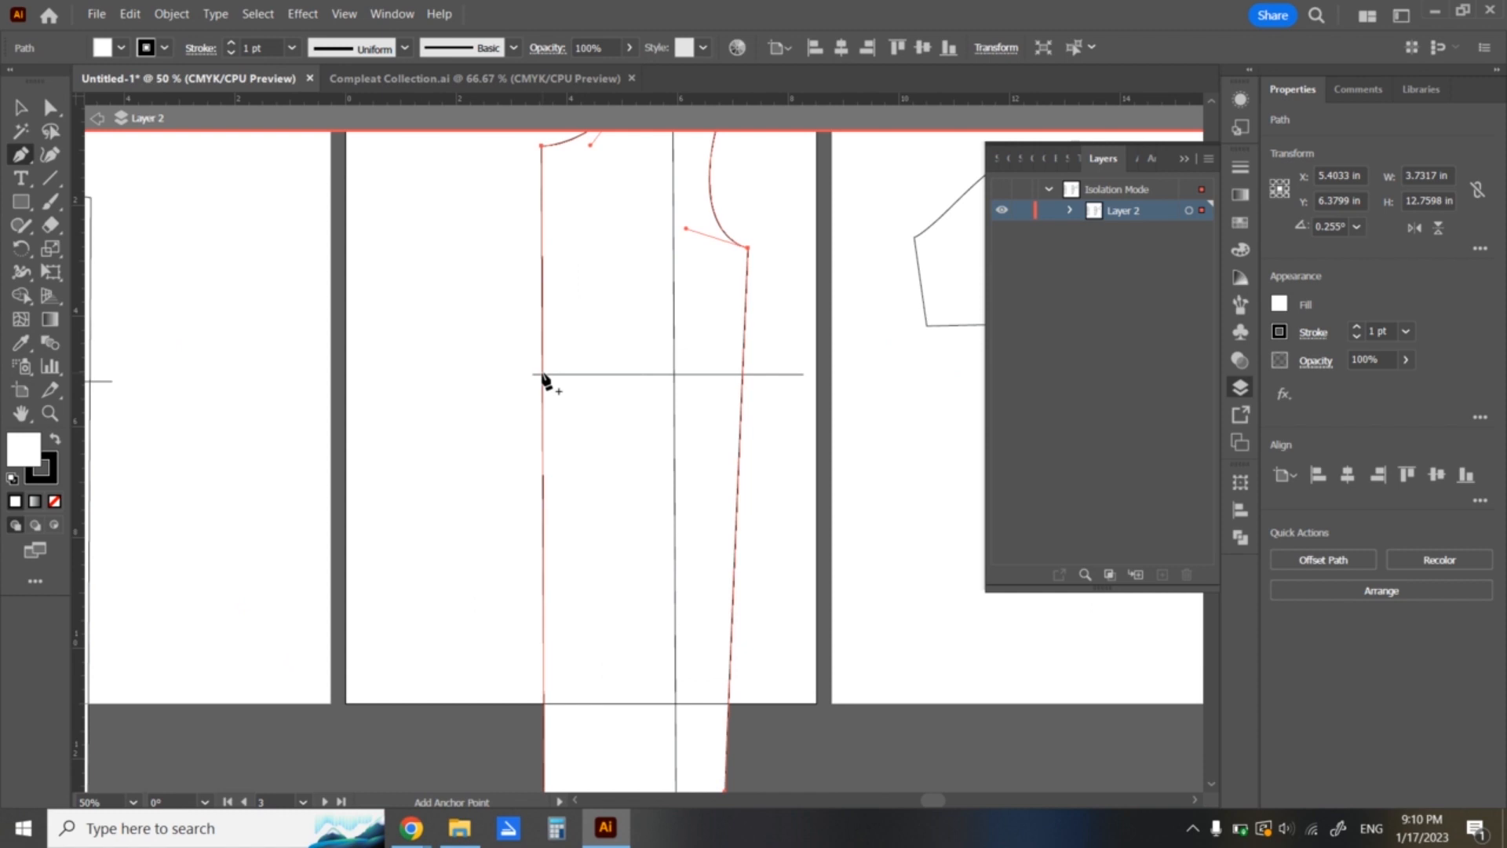
pyautogui.click(542, 374)
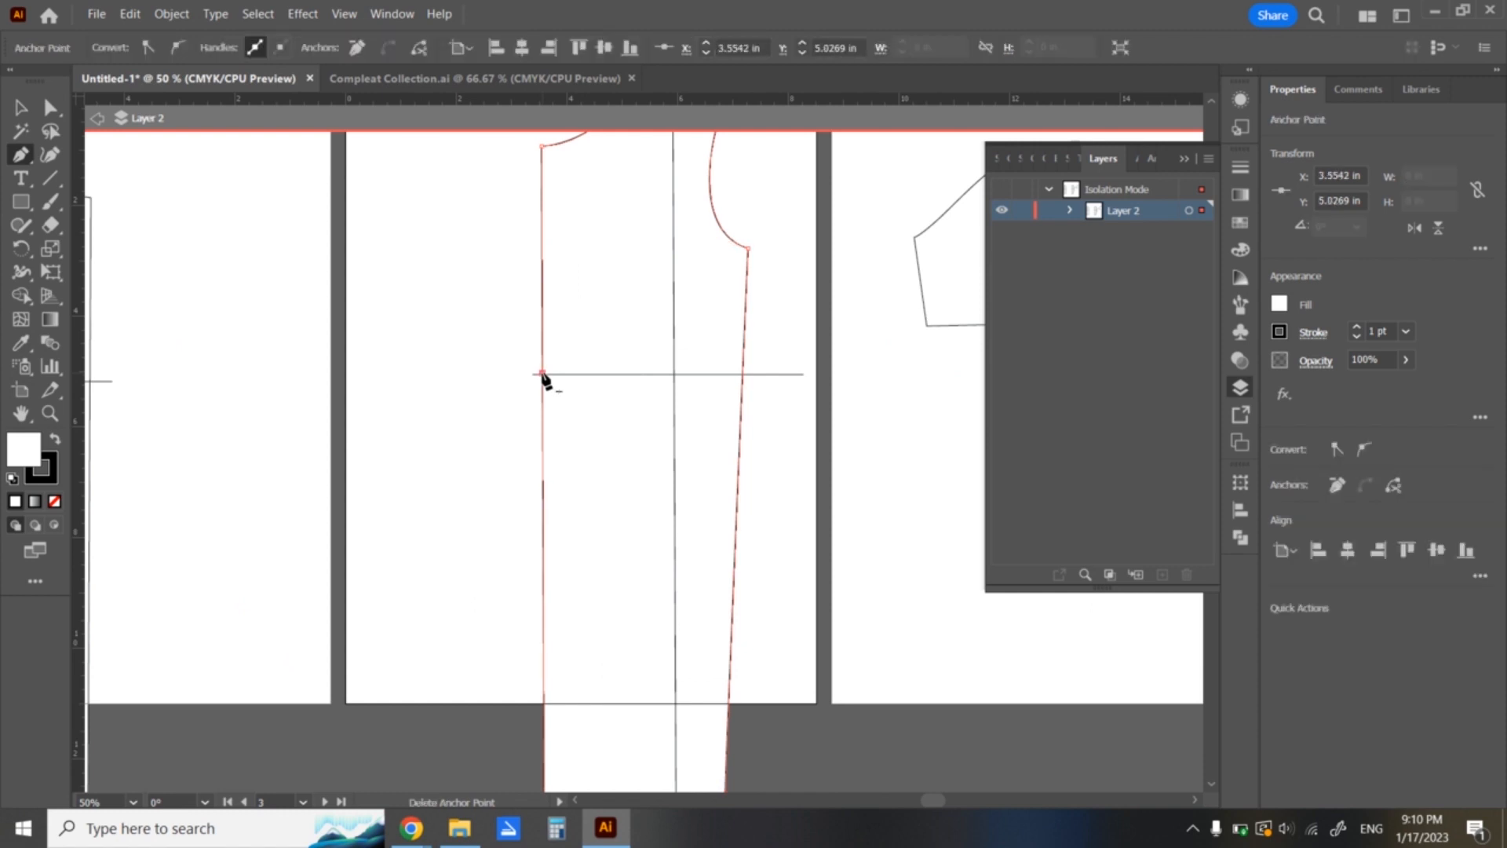
pyautogui.click(742, 374)
pyautogui.hotkey('ctrl', '-')
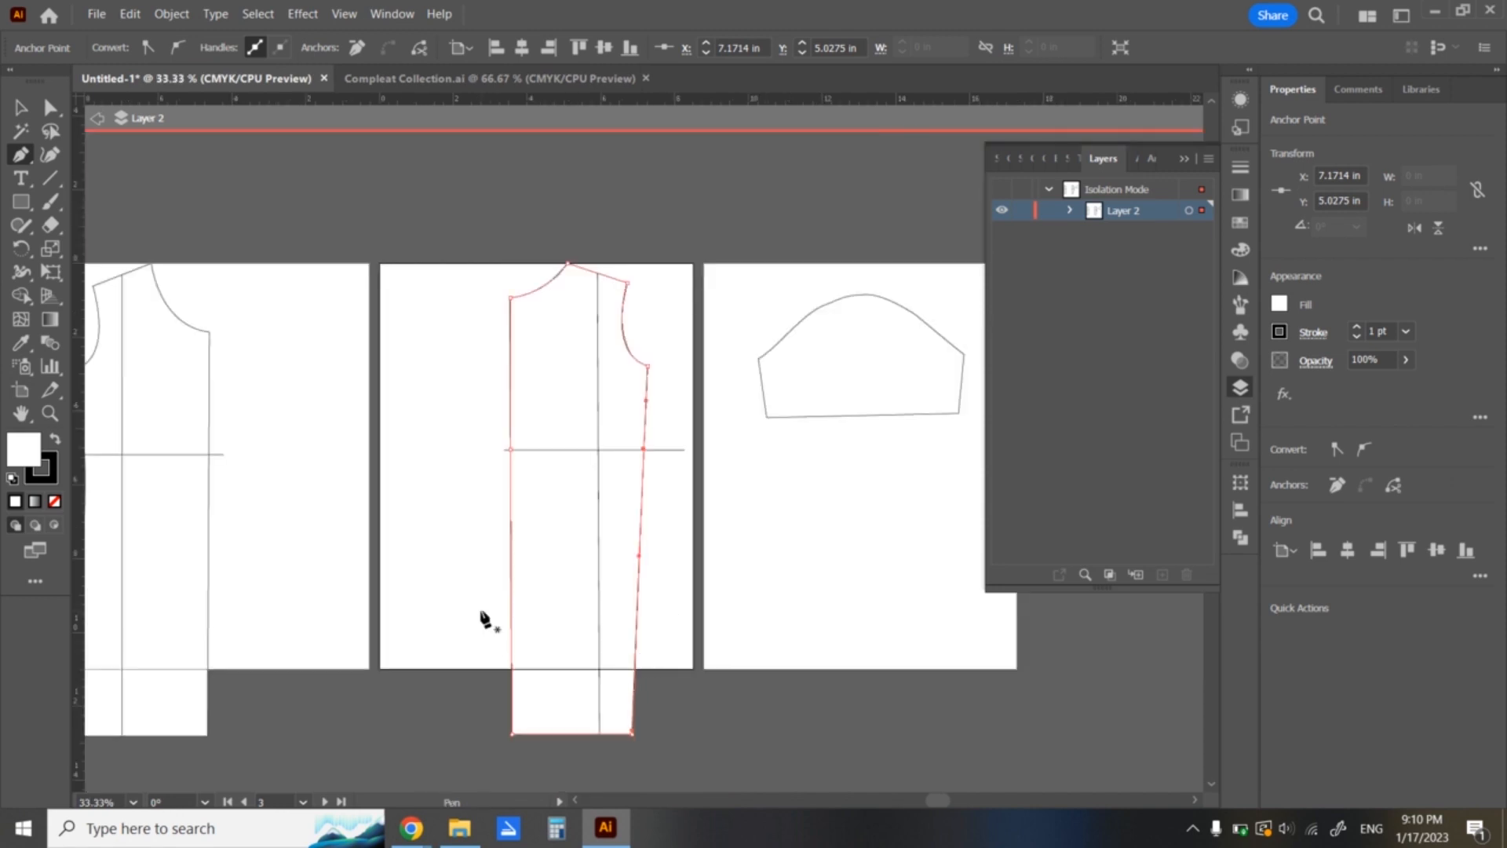
# - Flare the back bodice's side seam below the waist by moving its outer hem corner slightly outward along the hem
pyautogui.click(52, 111)
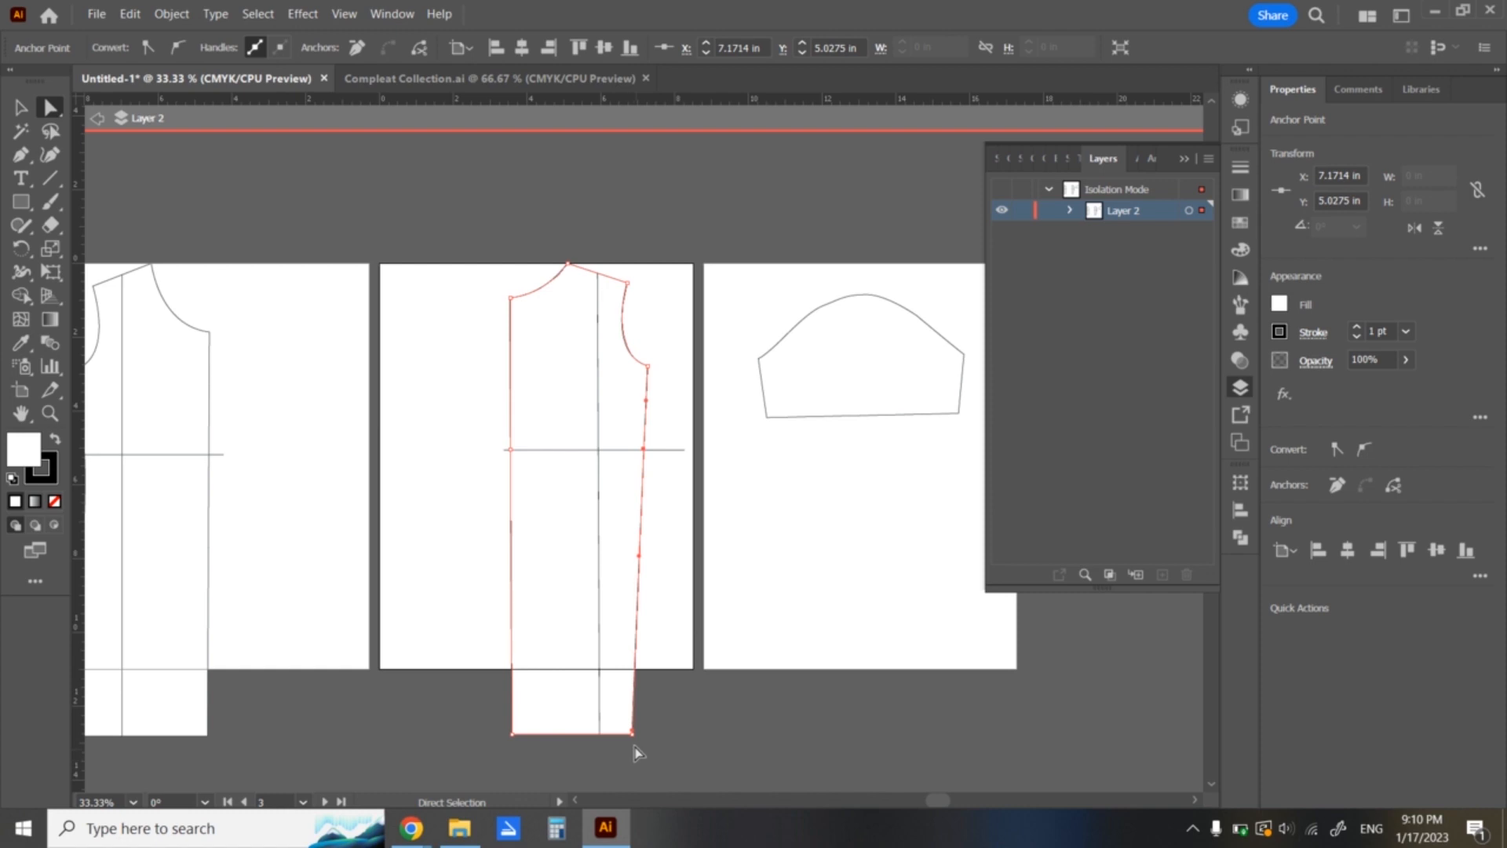
pyautogui.click(628, 718)
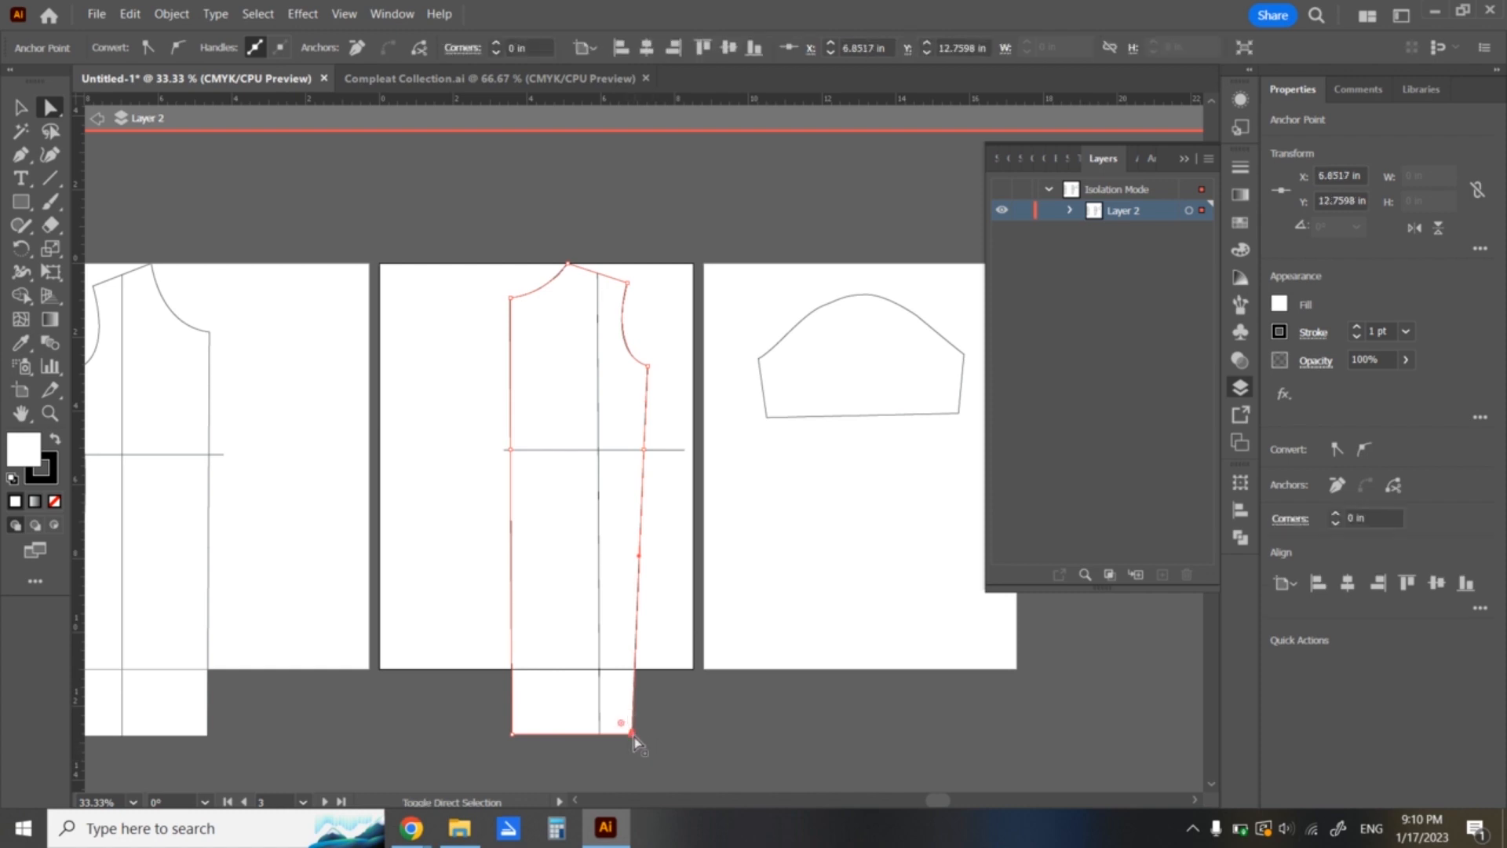
pyautogui.click(637, 740)
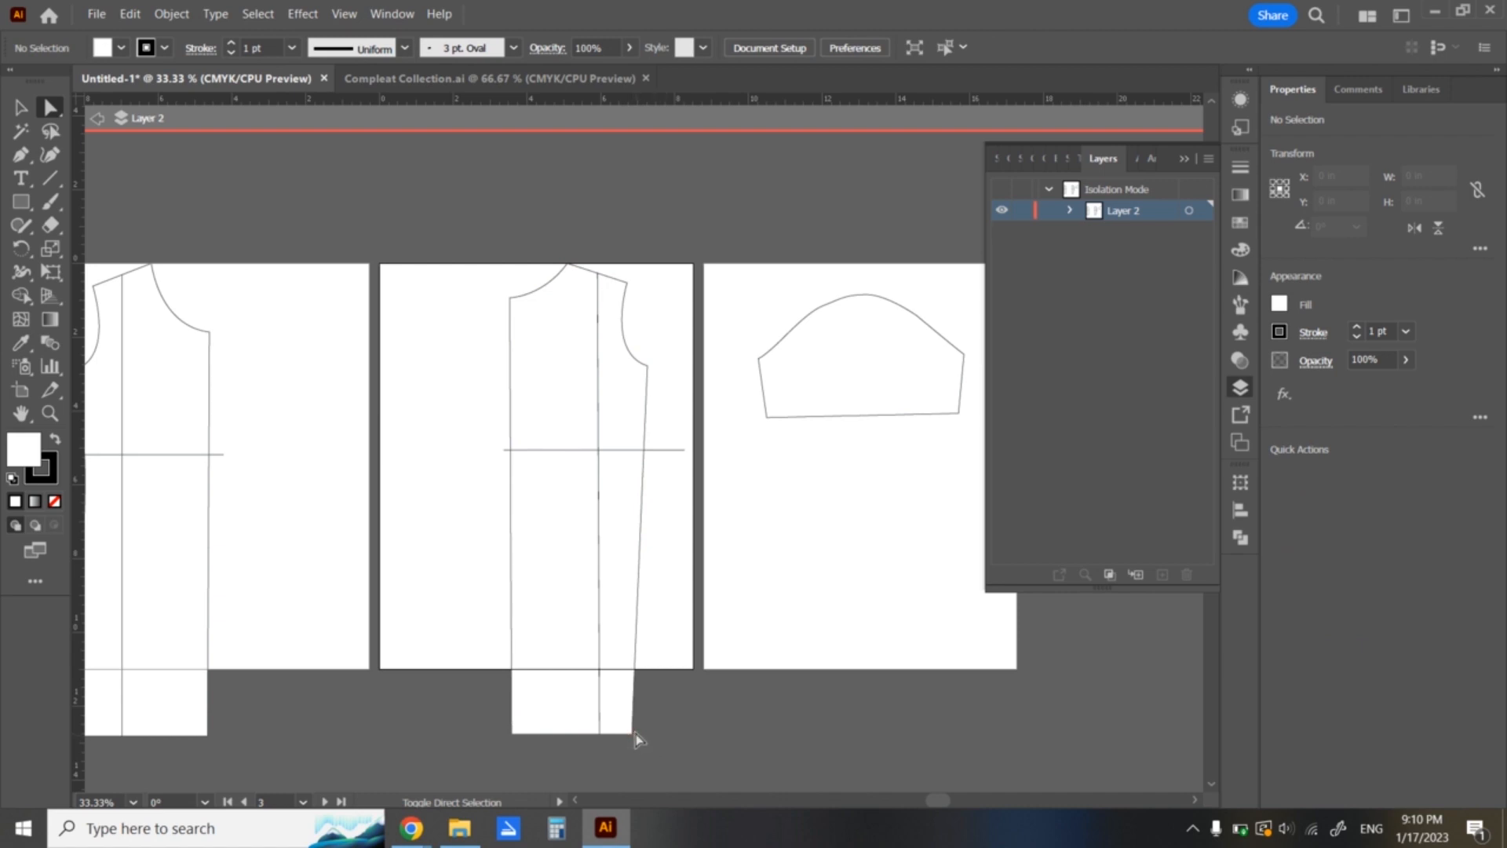
pyautogui.moveTo(633, 734)
pyautogui.mouseDown()
pyautogui.moveTo(672, 735)
pyautogui.moveTo(655, 737)
pyautogui.mouseUp()
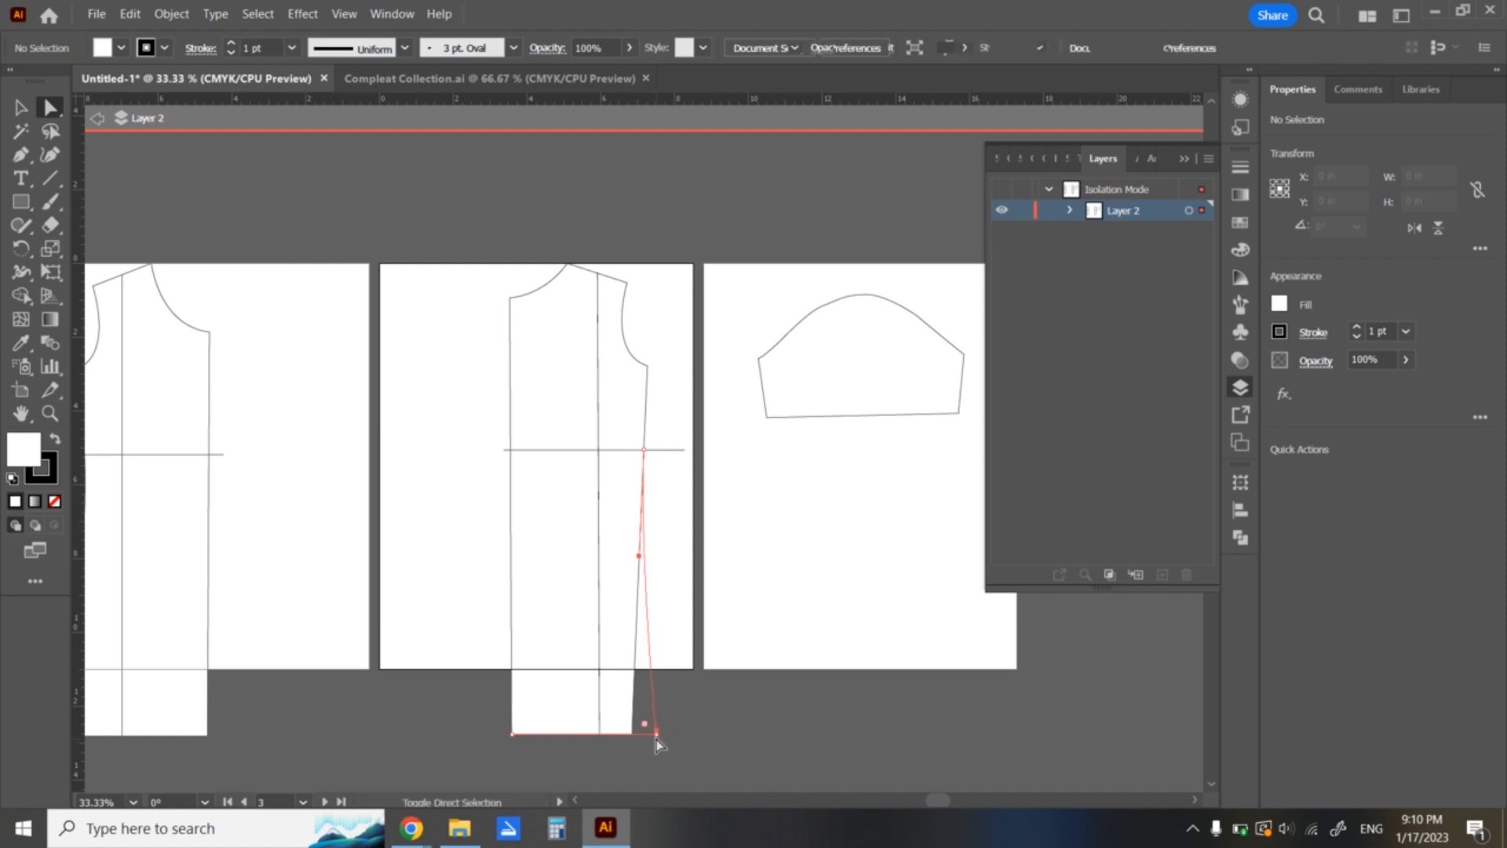
pyautogui.click(754, 726)
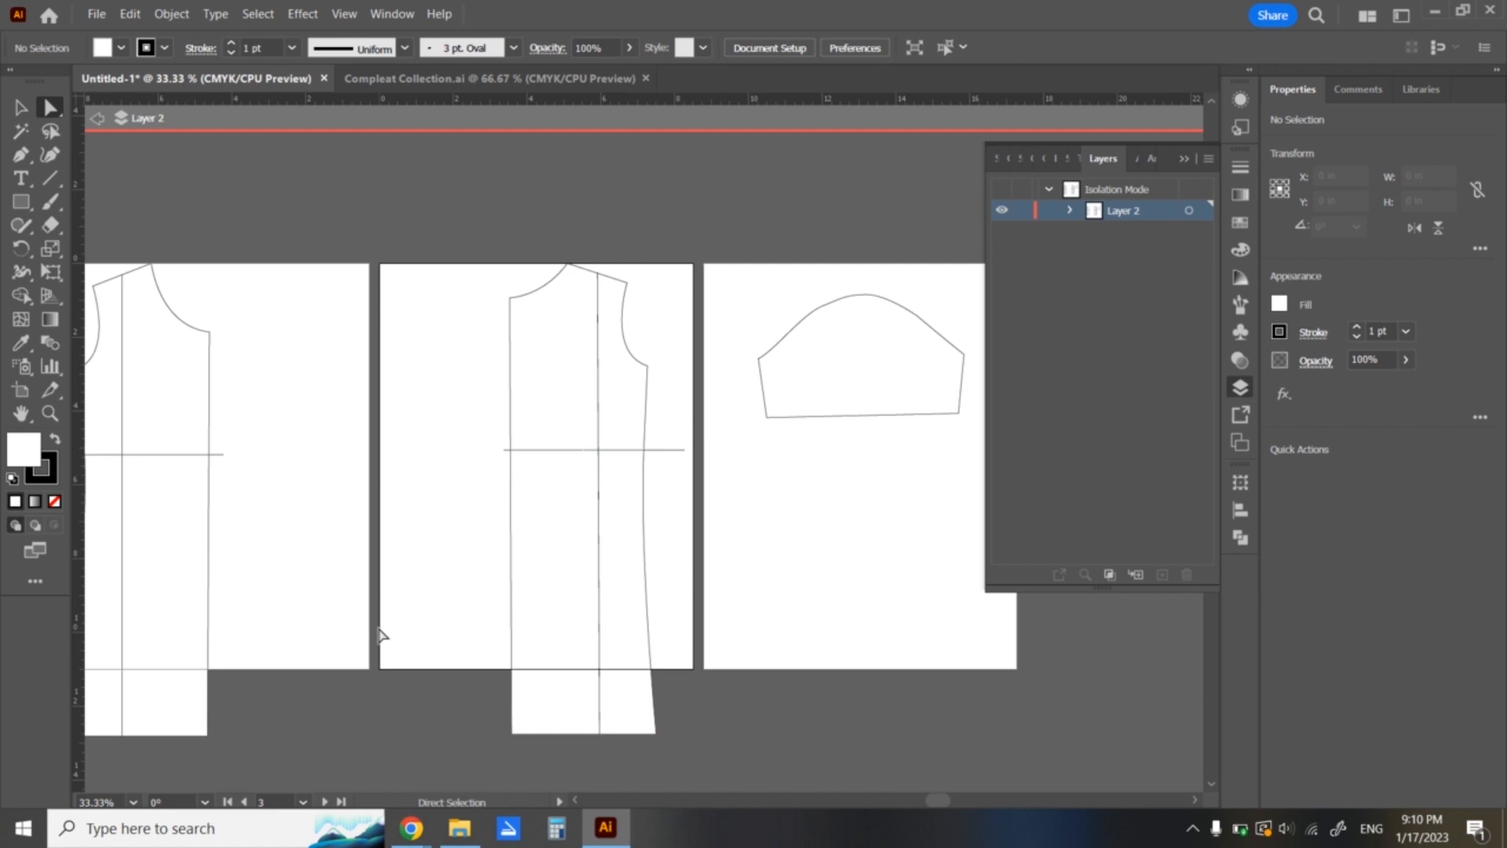
# - Add an anchor point at about Y 2.7 in on the vertical inner line of both the front and back bodices
pyautogui.press('space')
pyautogui.moveTo(362, 677)
pyautogui.mouseDown()
pyautogui.moveTo(455, 639)
pyautogui.moveTo(774, 648)
pyautogui.moveTo(535, 636)
pyautogui.moveTo(633, 641)
pyautogui.mouseUp()
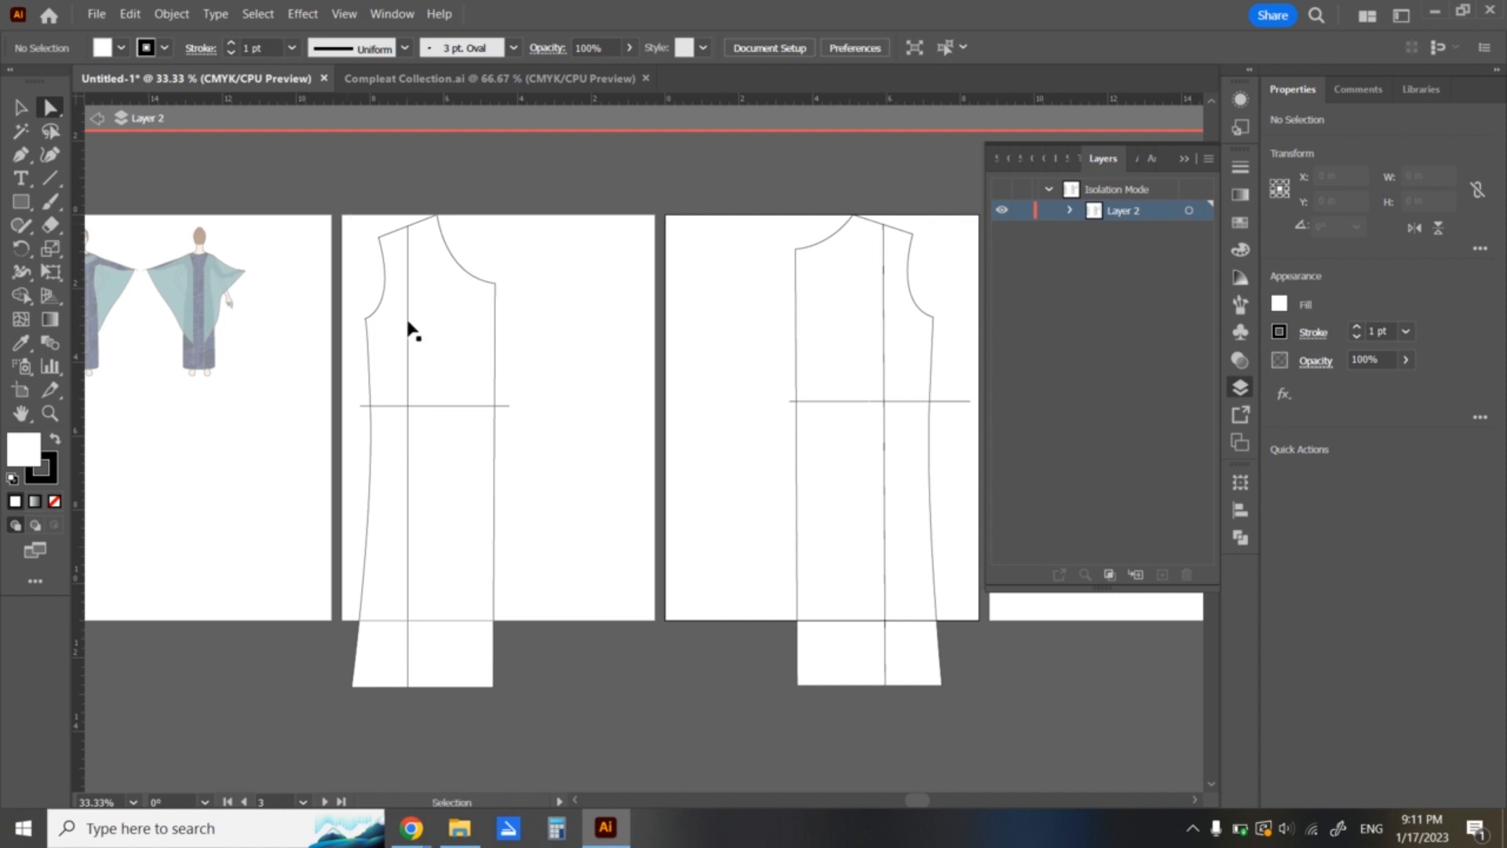
pyautogui.hotkey('ctrl', '+')
pyautogui.moveTo(372, 301); pyautogui.dragTo(562, 296)
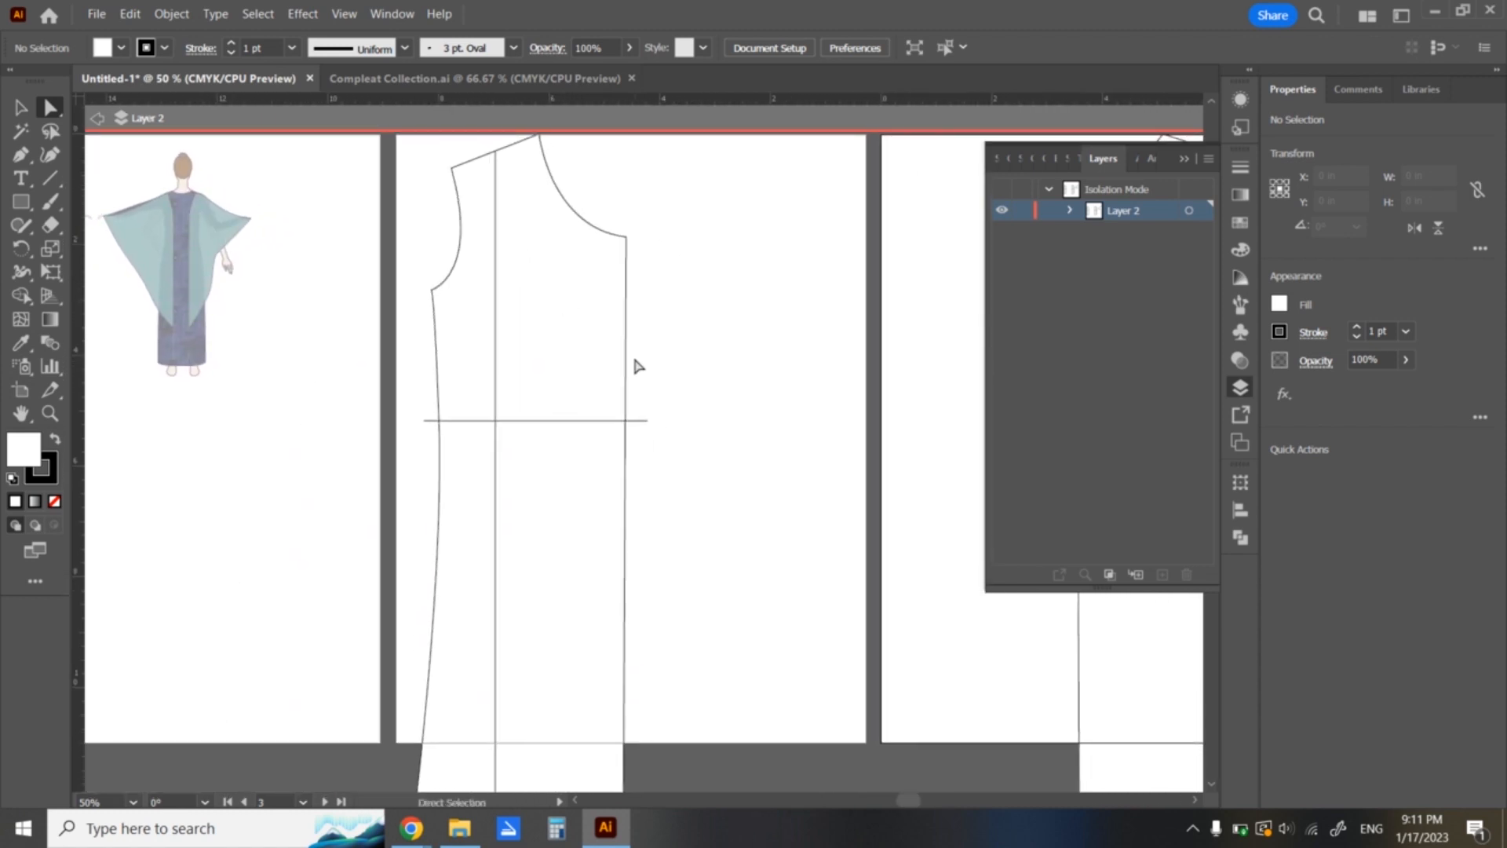
pyautogui.click(23, 157)
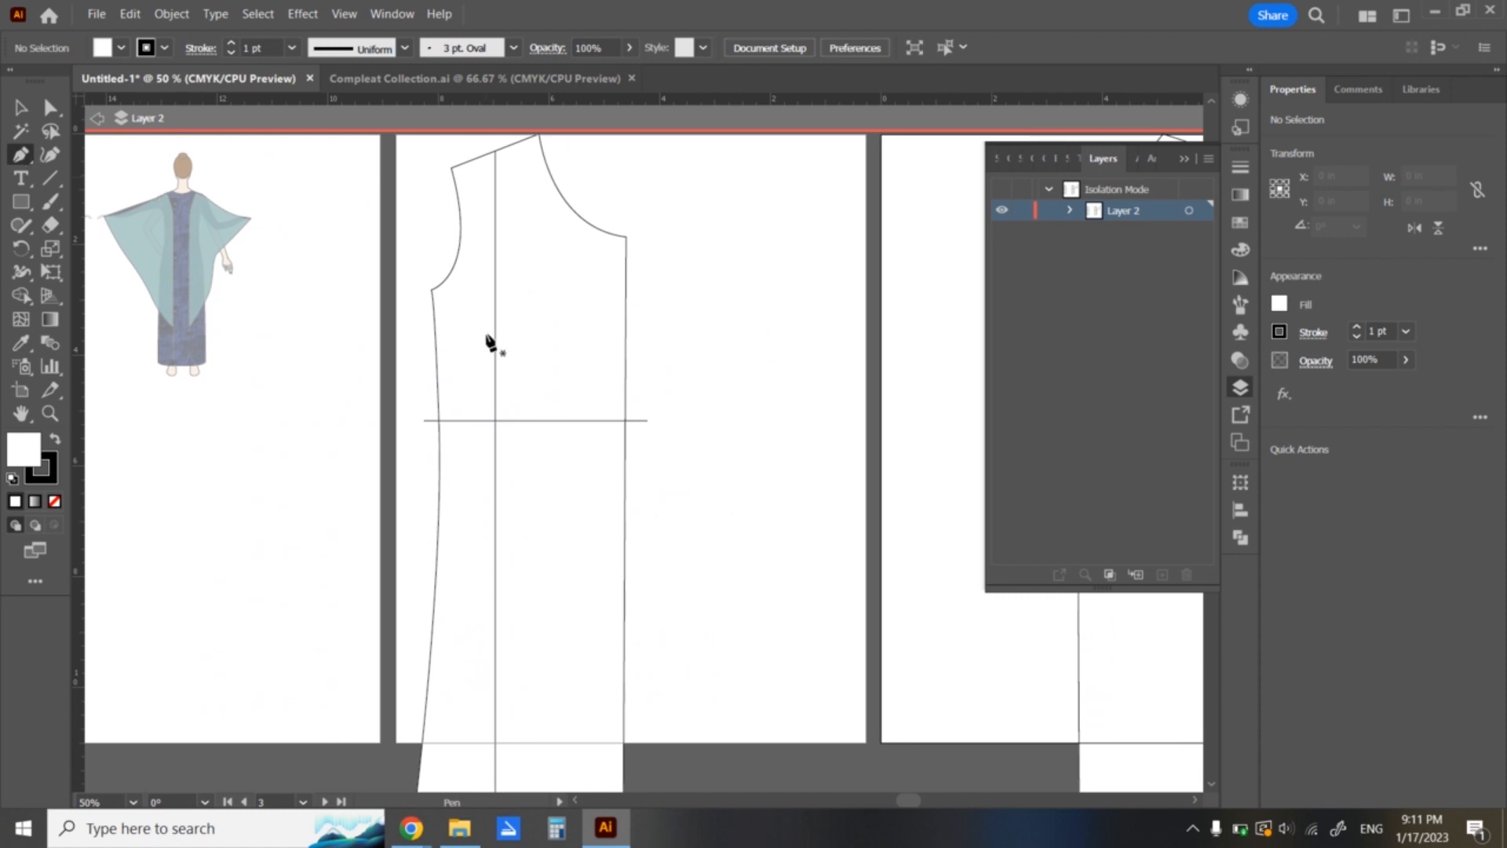
pyautogui.click(494, 285)
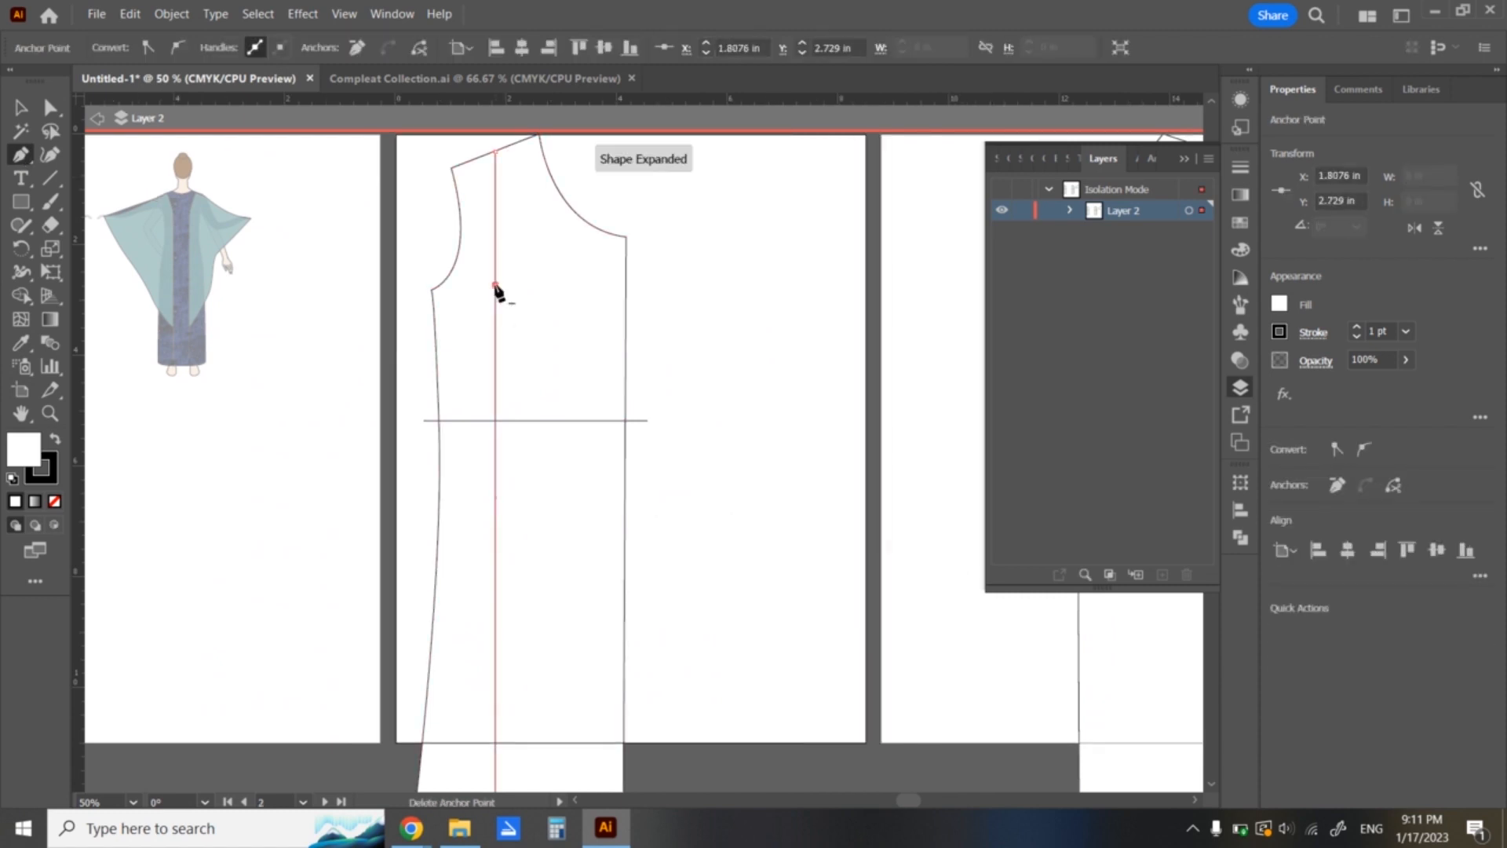
pyautogui.moveTo(893, 362); pyautogui.dragTo(388, 382)
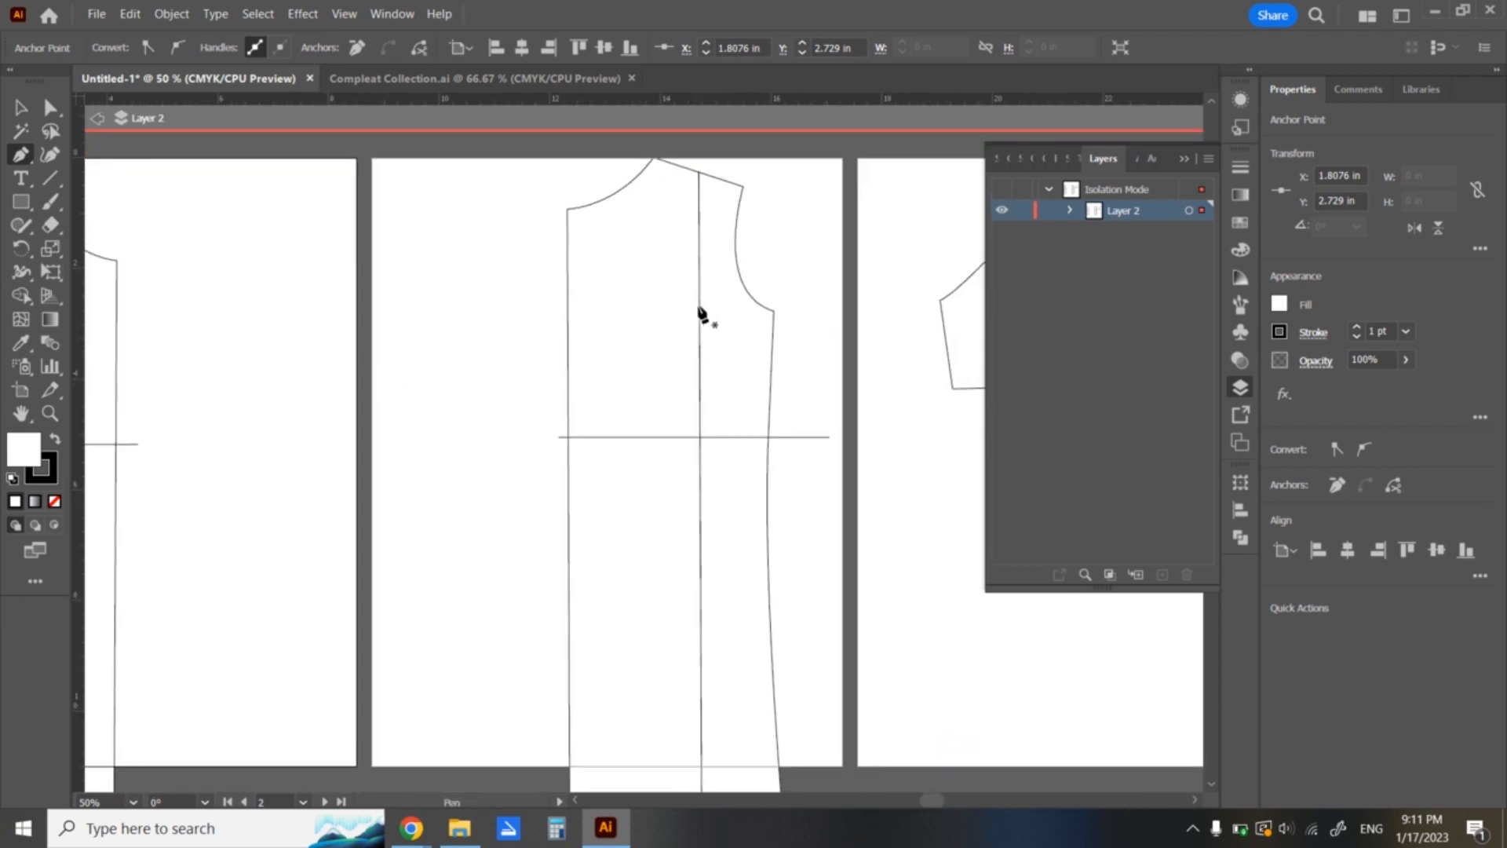
pyautogui.click(699, 309)
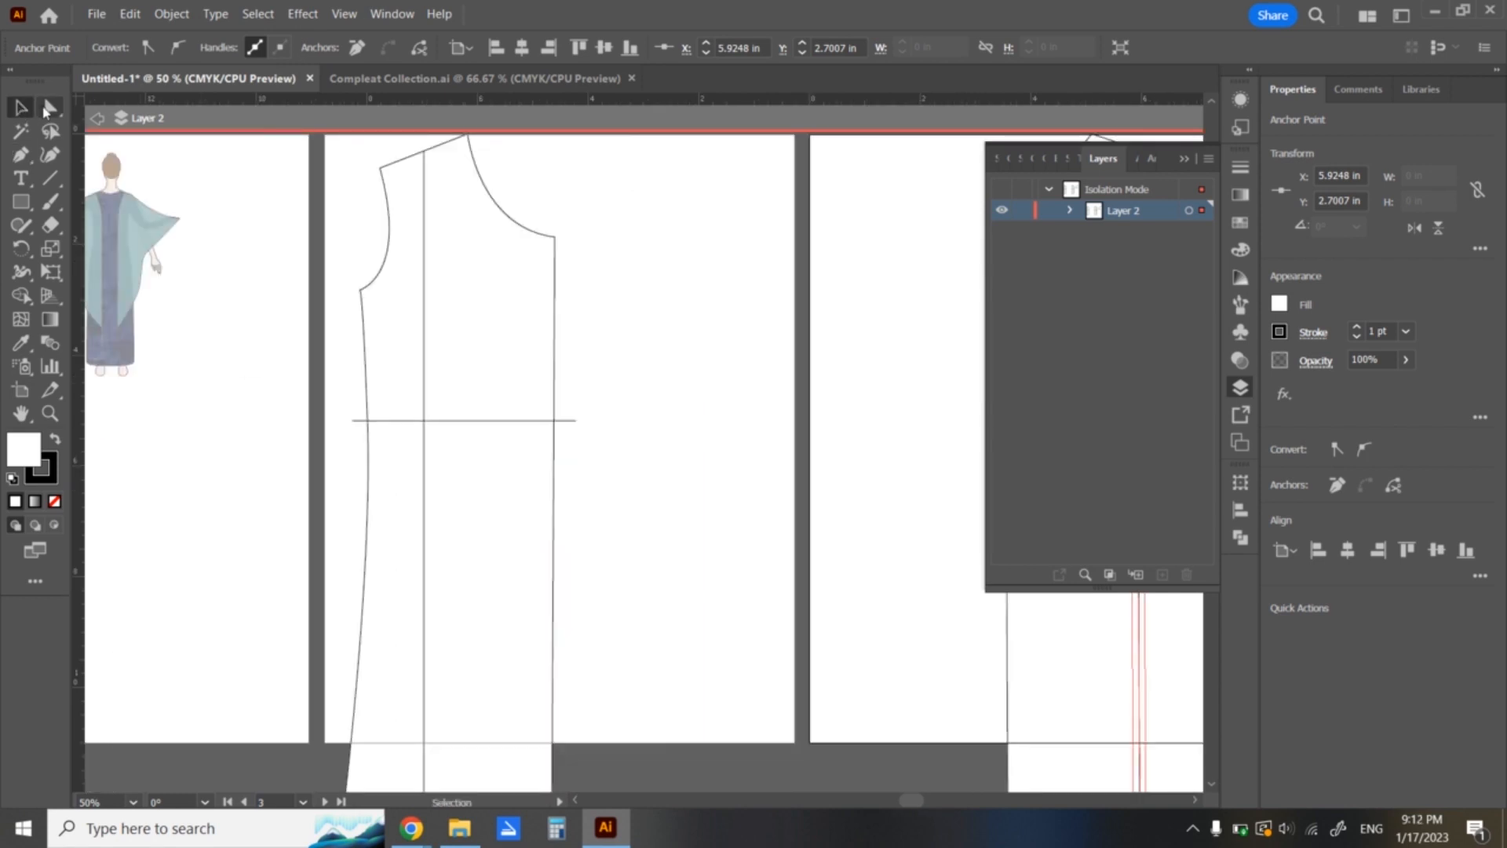
# - Move the front inner line's new anchor point to about X 2.62, Y 3.24 in and convert it to smooth
pyautogui.click(48, 109)
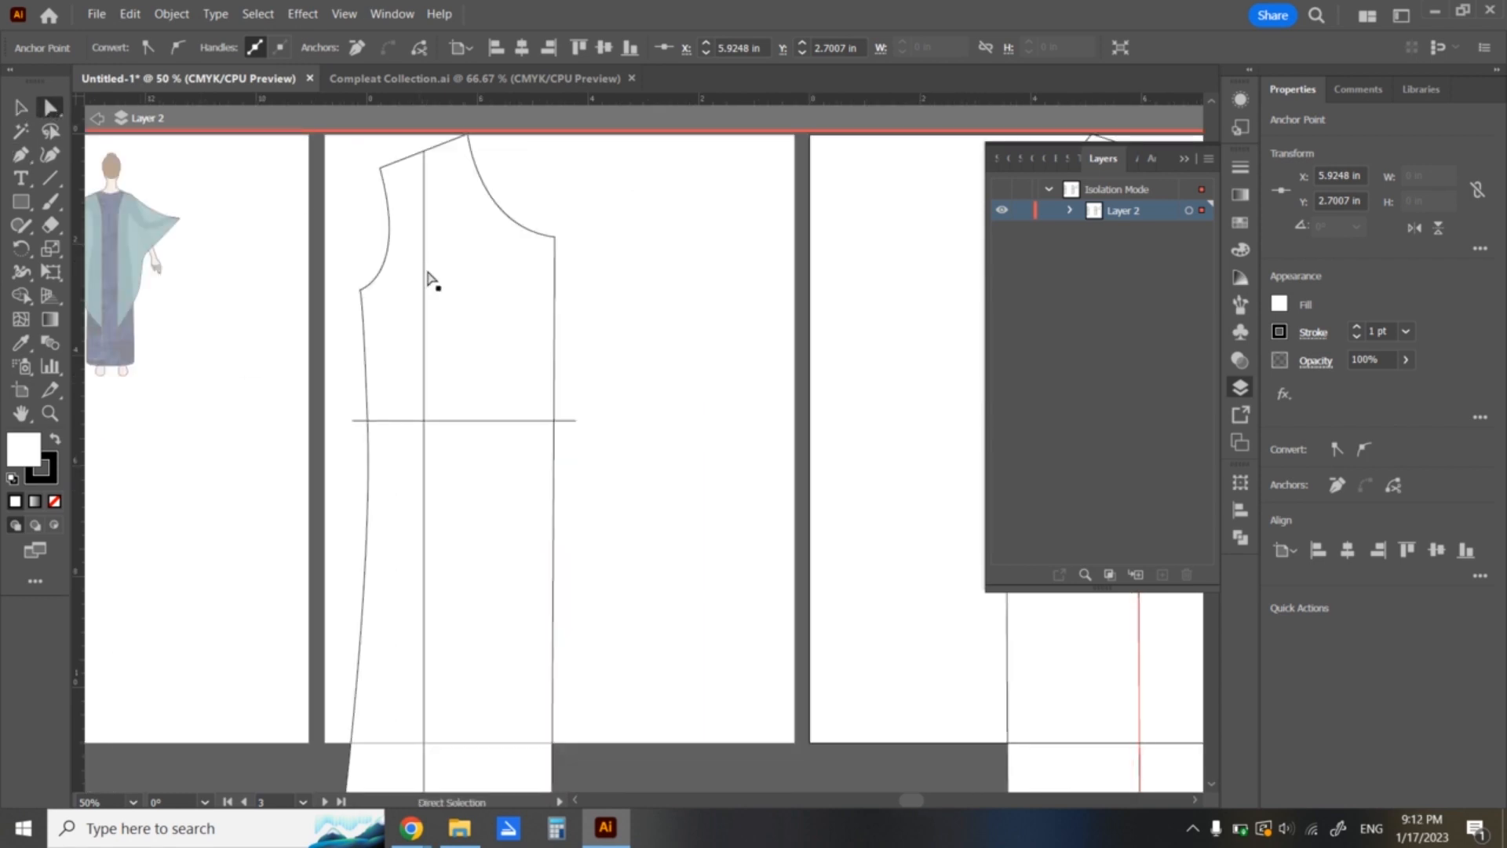
pyautogui.moveTo(424, 286); pyautogui.dragTo(467, 315)
pyautogui.click(470, 315)
pyautogui.click(470, 316)
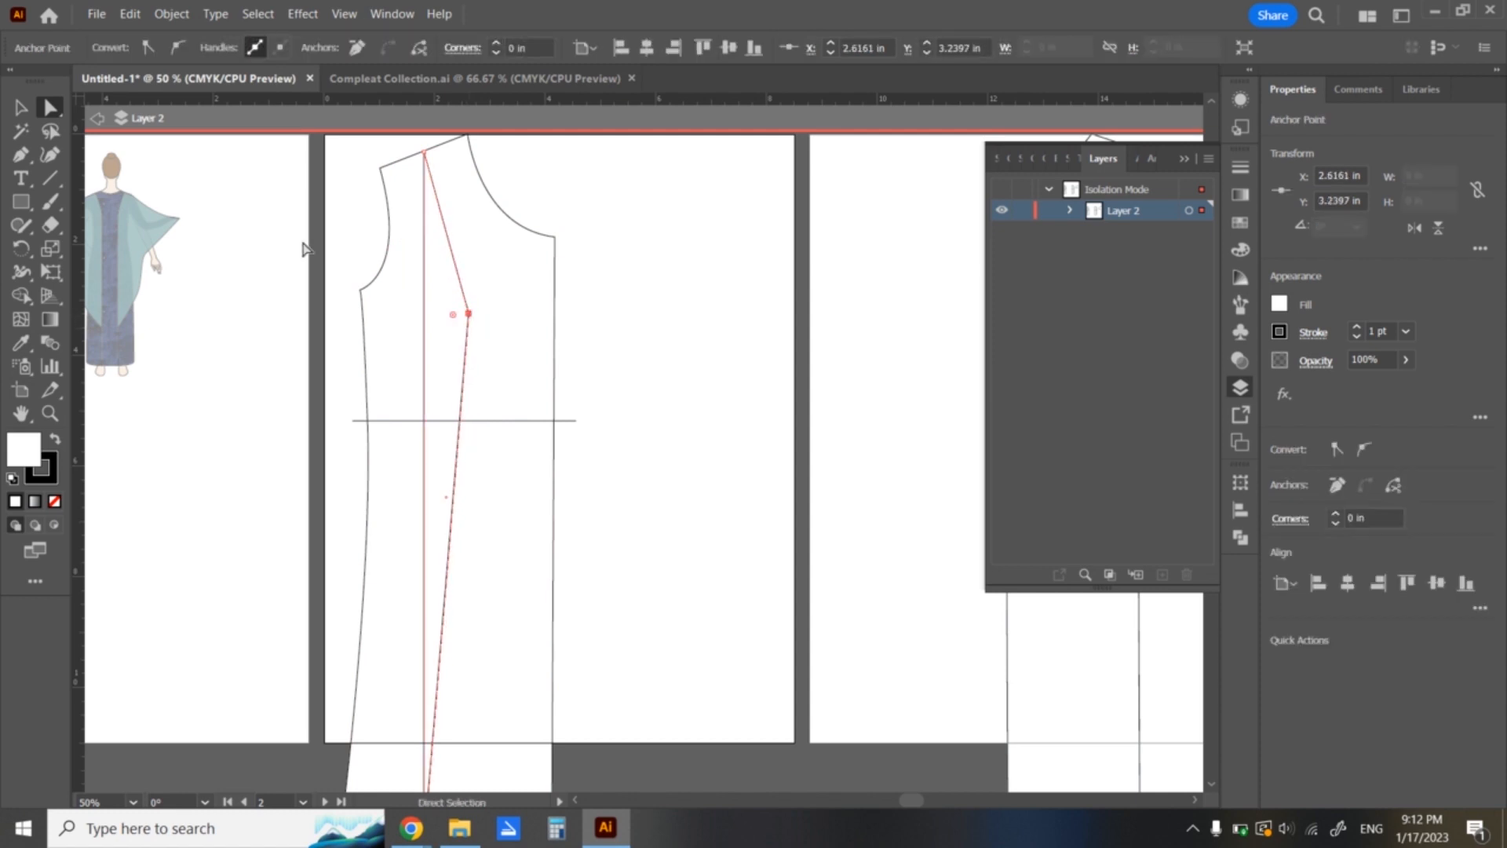
pyautogui.click(177, 48)
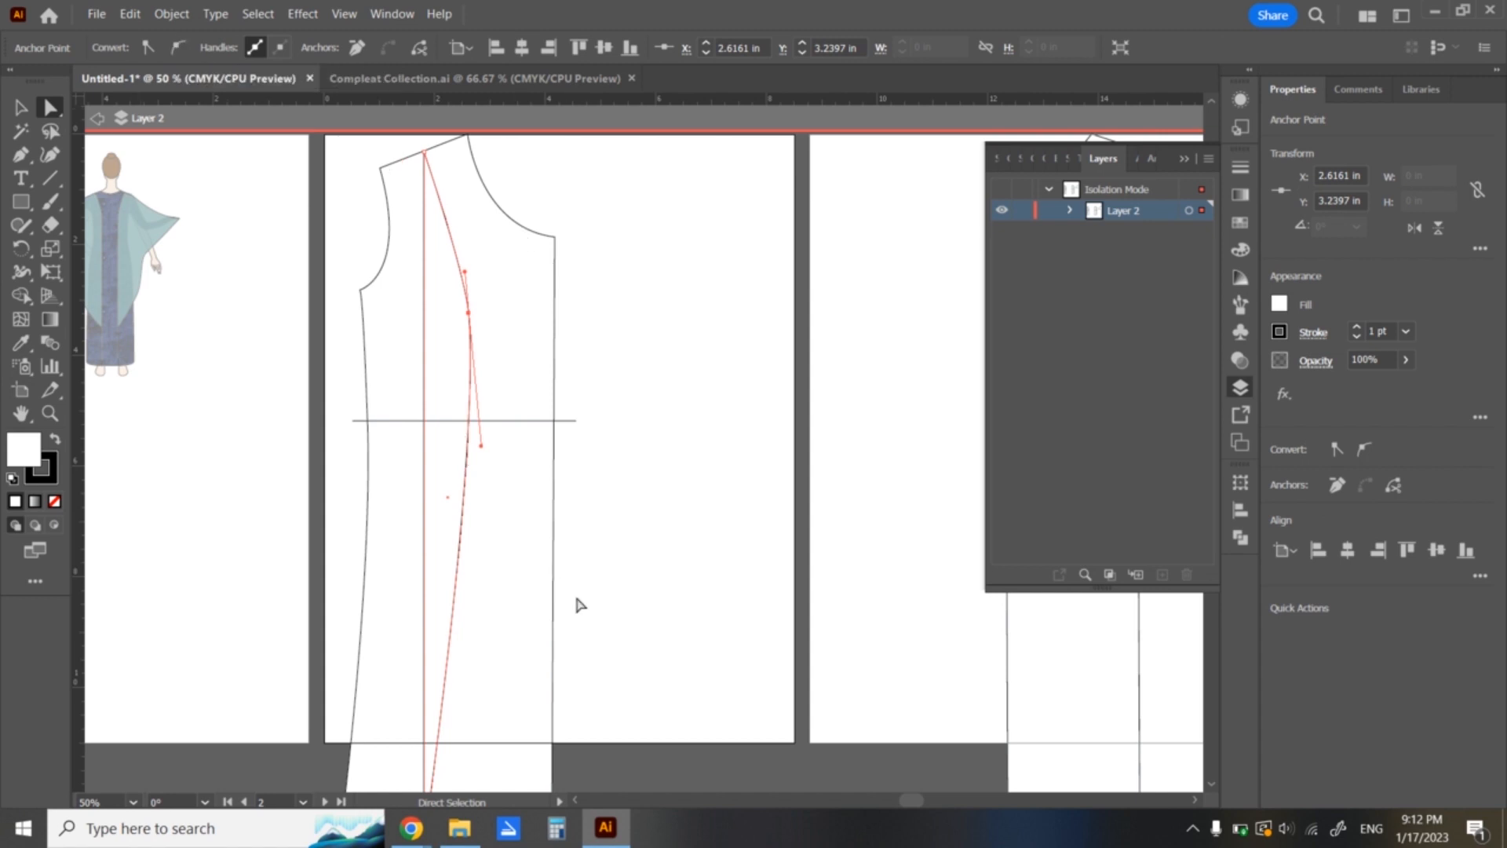
# - Isolate the front bodice's curved panel line and remove the straight vertical segment joined to it
pyautogui.moveTo(539, 628); pyautogui.dragTo(527, 548)
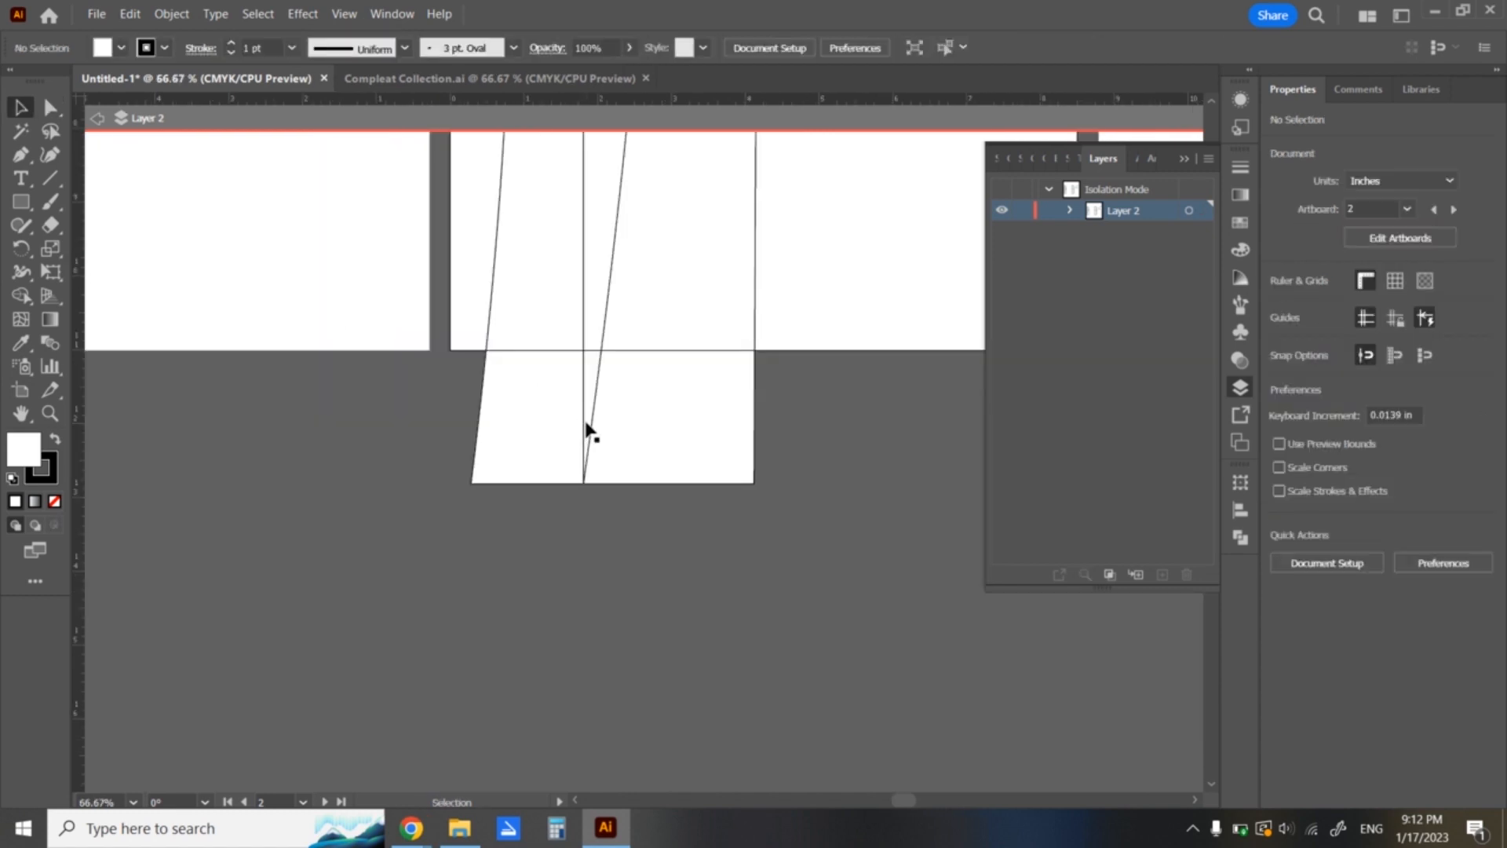
pyautogui.click(586, 427)
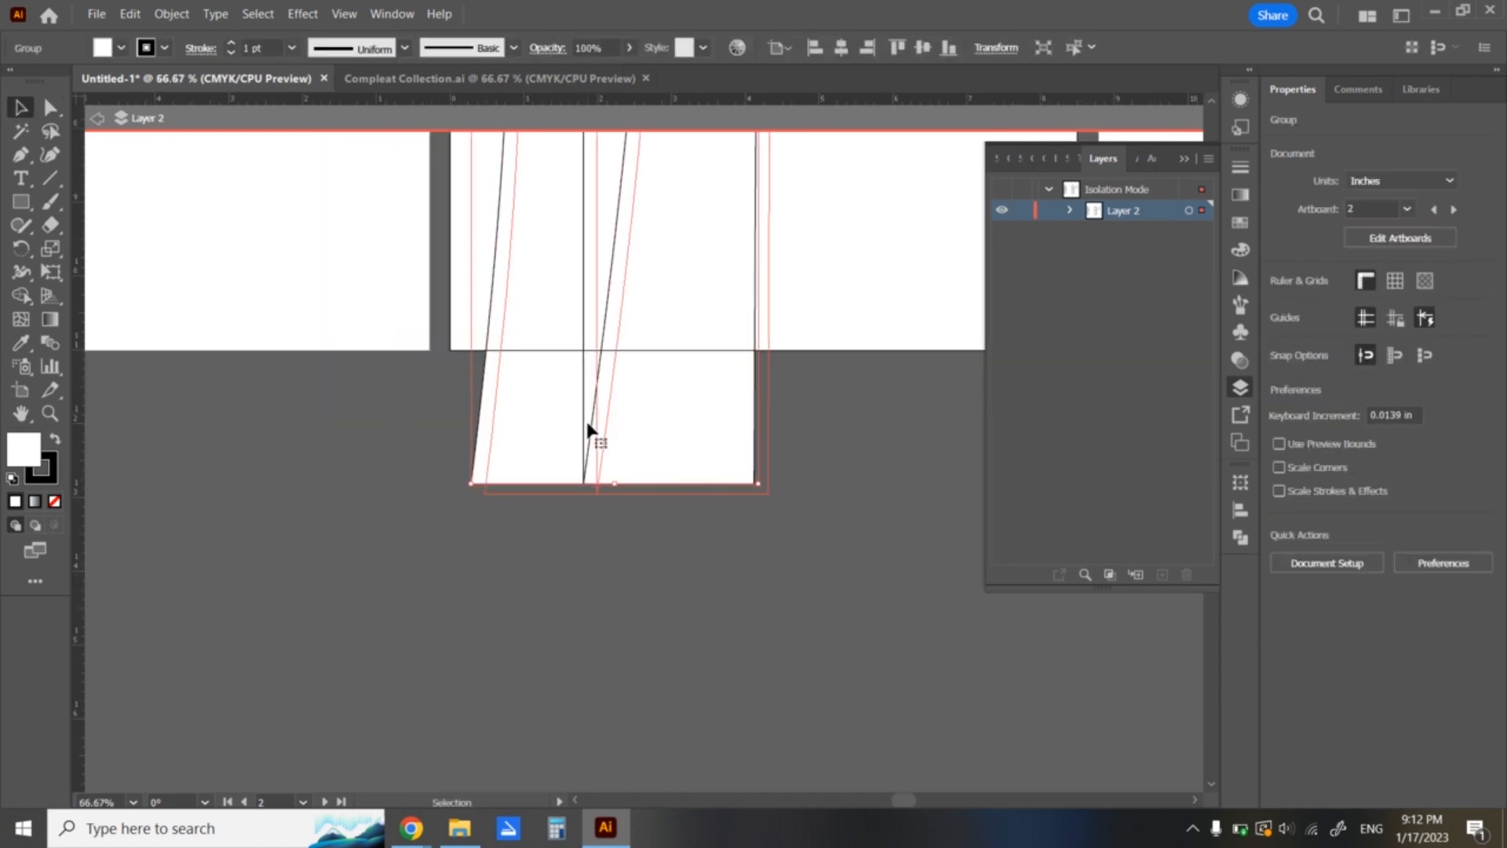
pyautogui.moveTo(588, 428); pyautogui.dragTo(574, 418)
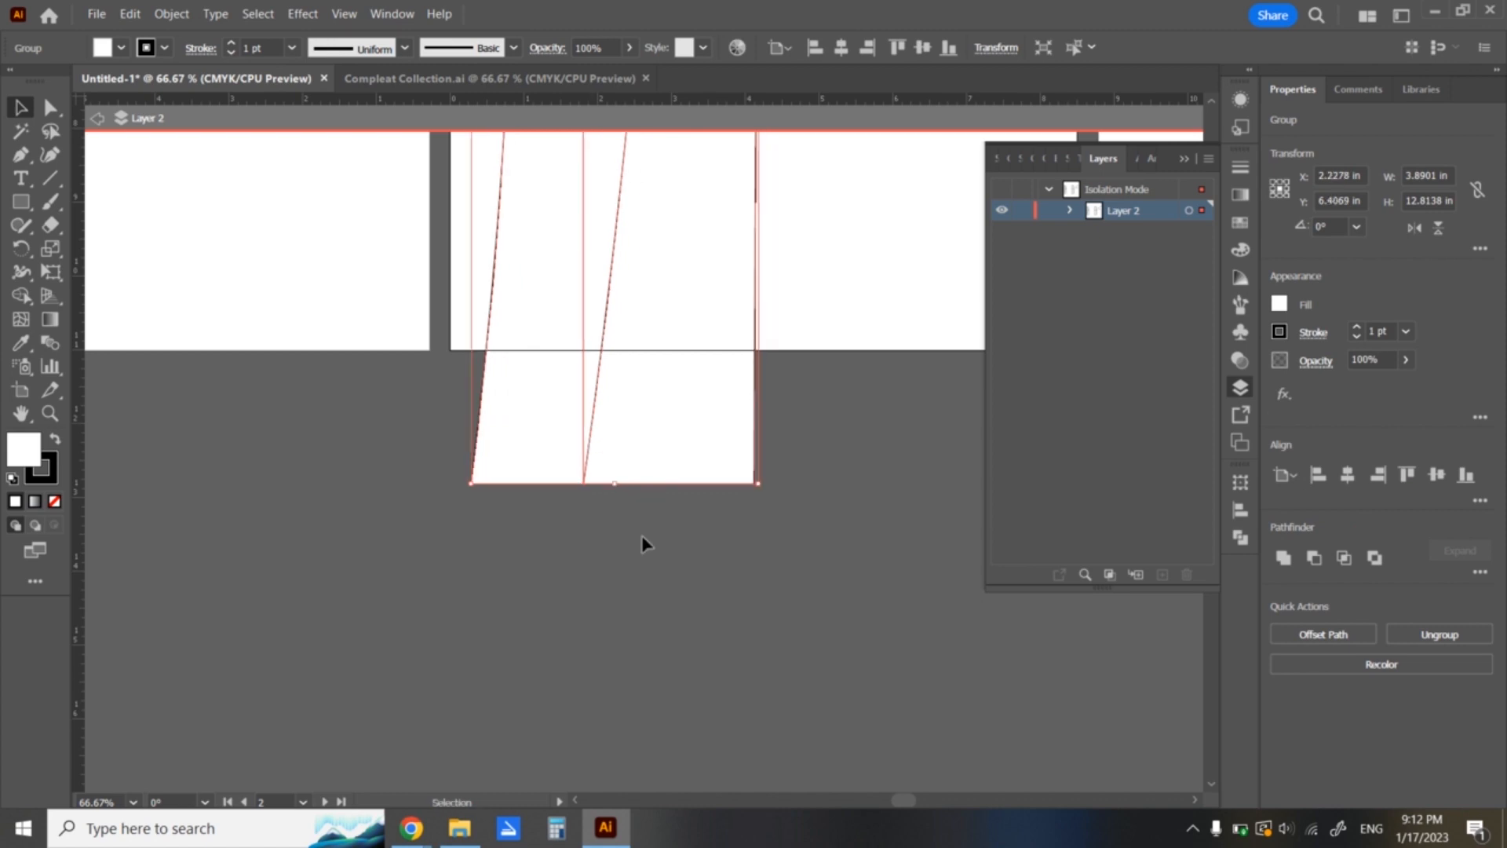
pyautogui.click(640, 541)
pyautogui.click(585, 428)
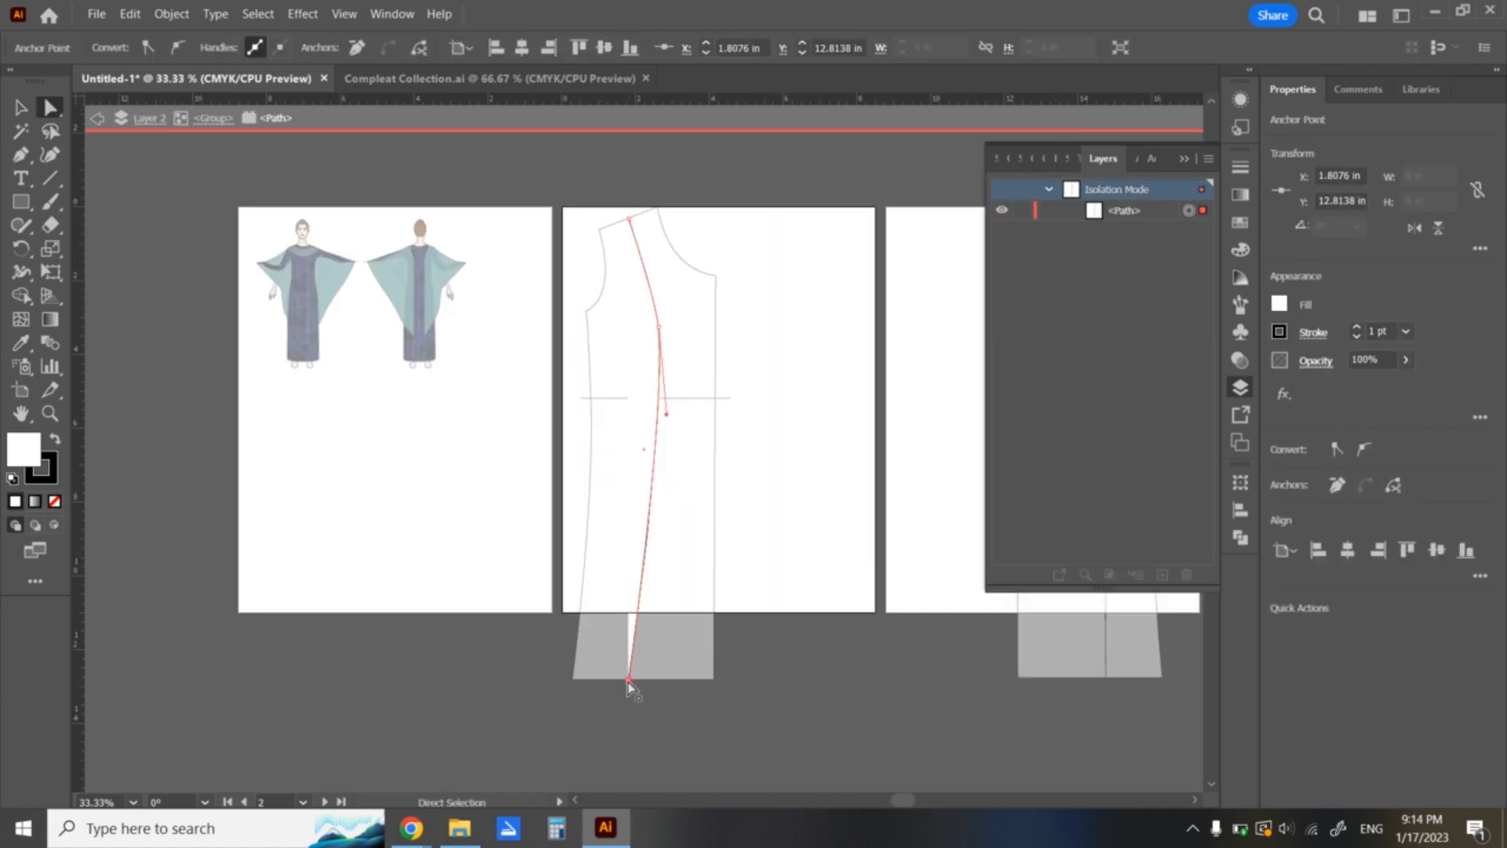
# - Extend the curved panel line past hem and shoulder, its ends at about X 2.75, Y 13.2 in and X 1.77, Y 0.06 in
pyautogui.moveTo(628, 680); pyautogui.dragTo(661, 679)
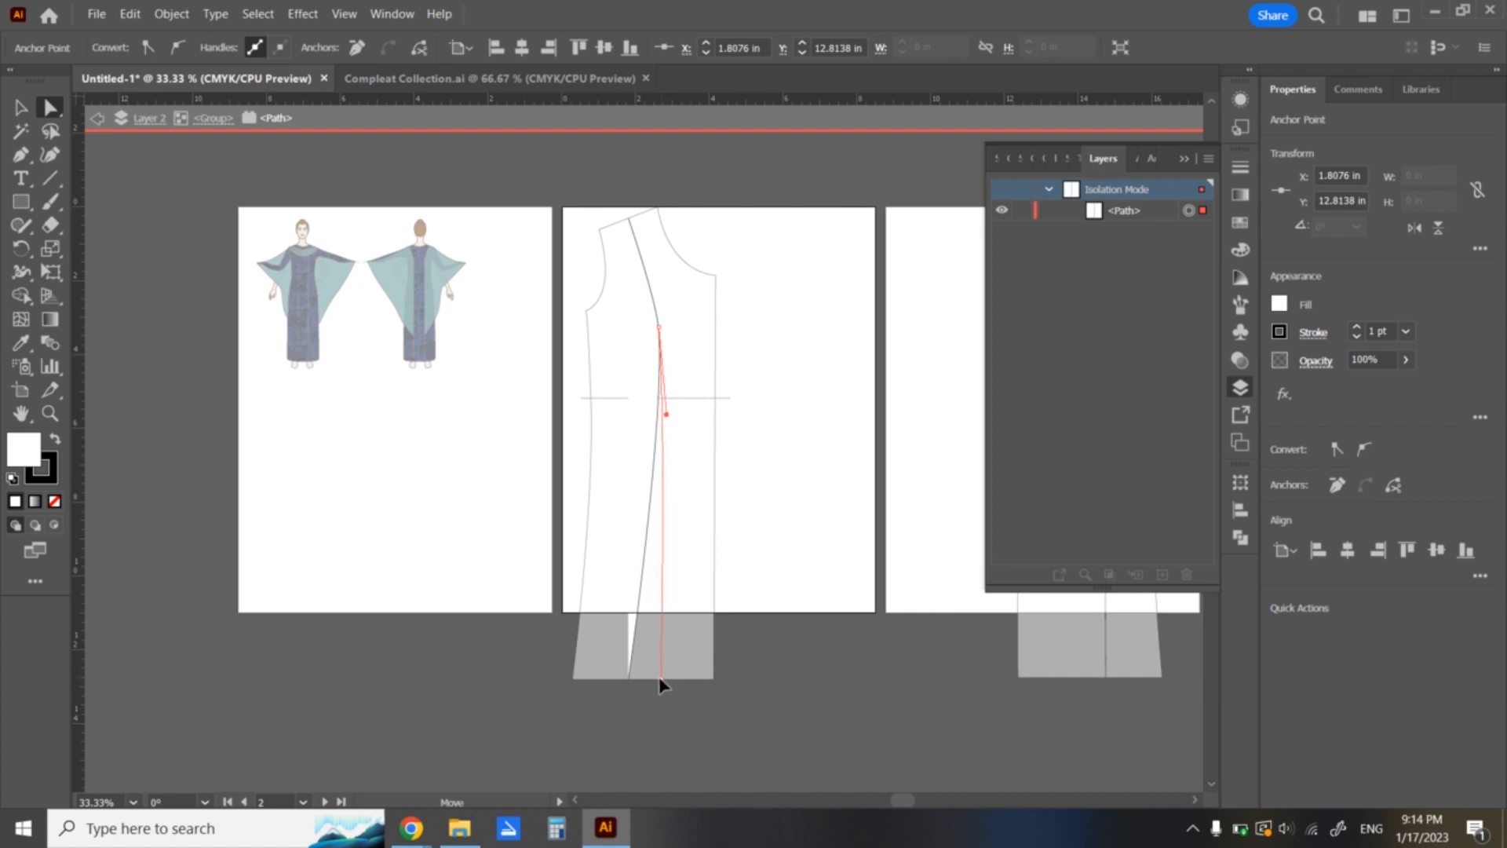
pyautogui.moveTo(661, 678); pyautogui.dragTo(663, 679)
pyautogui.moveTo(662, 691); pyautogui.dragTo(662, 695)
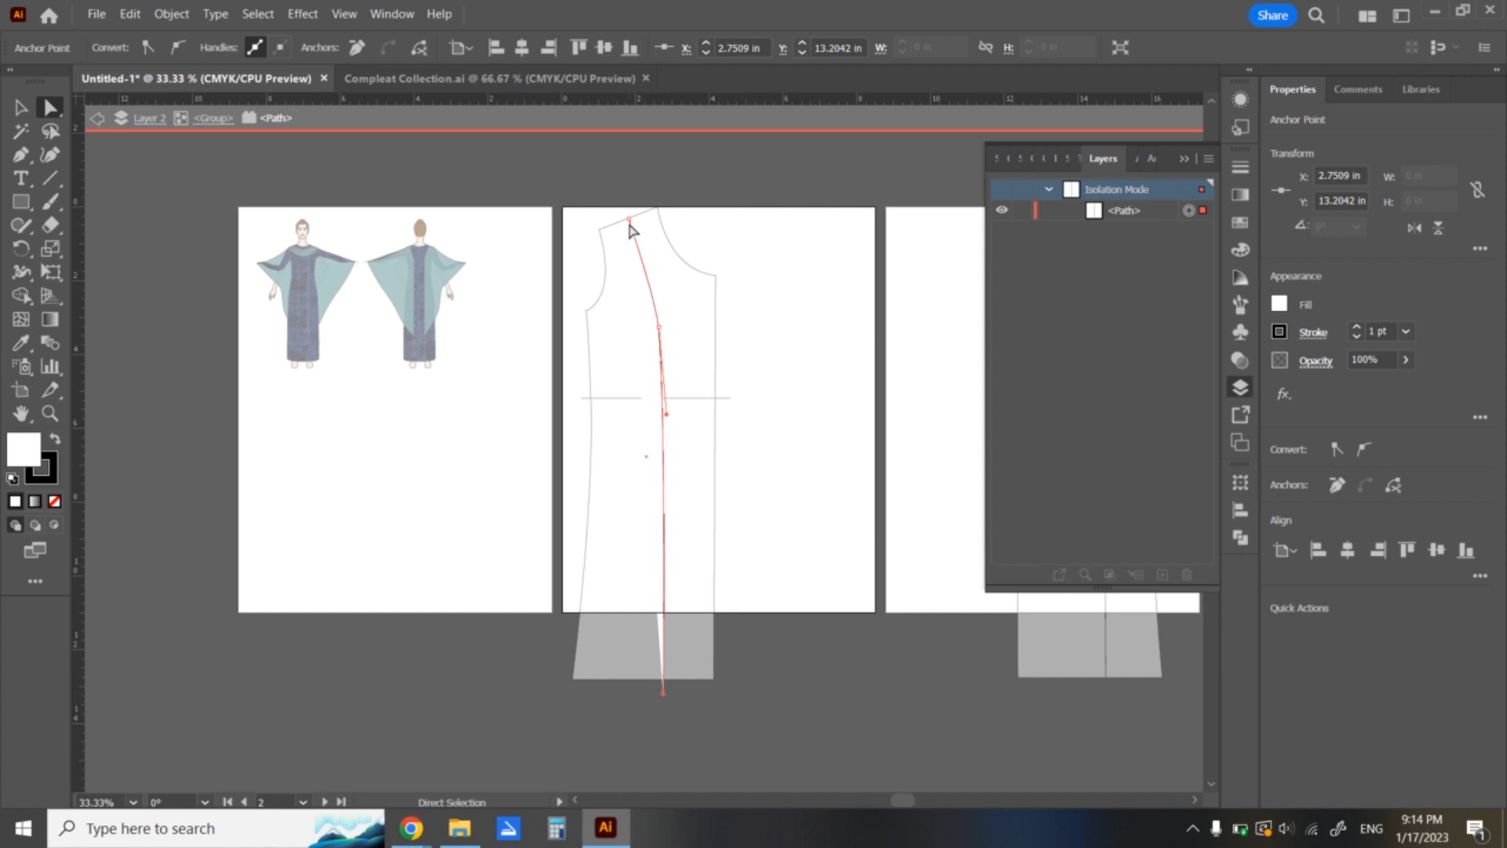
pyautogui.moveTo(628, 218); pyautogui.dragTo(627, 209)
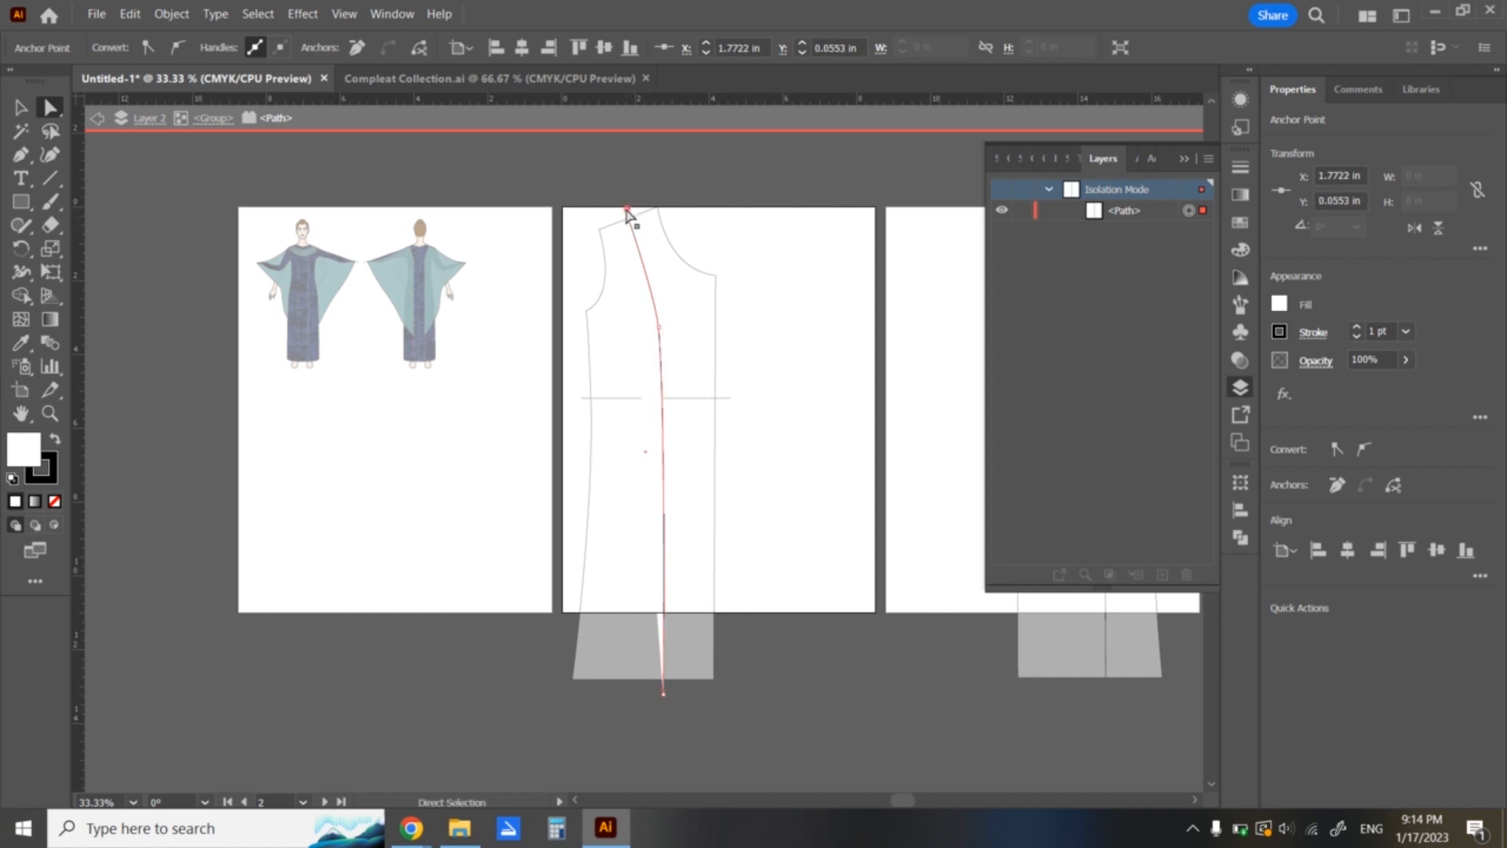
pyautogui.click(792, 468)
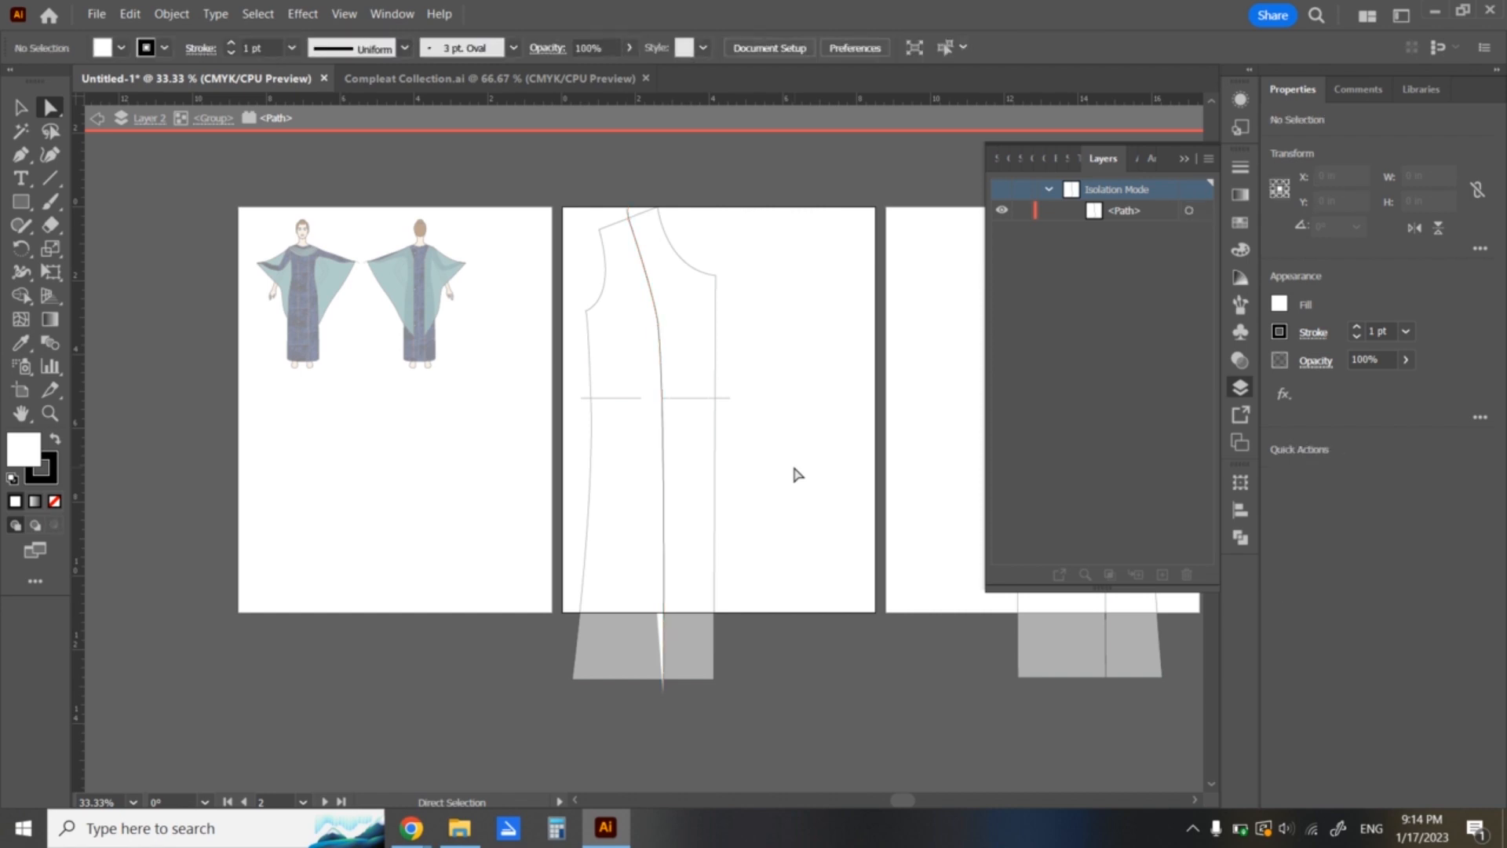
# - Set the front bodice's curved panel line to no fill
pyautogui.click(658, 360)
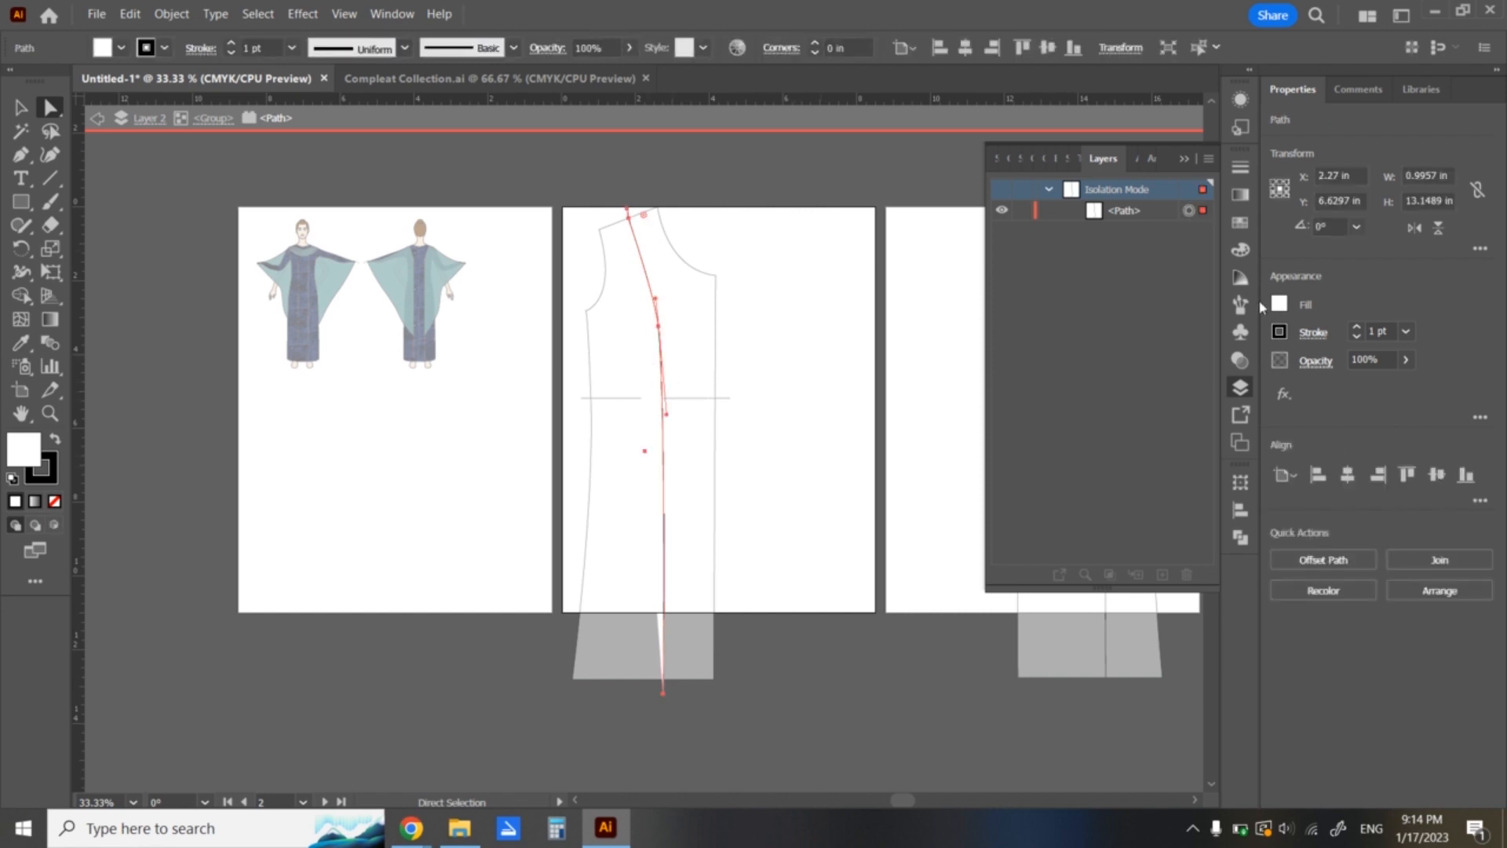
pyautogui.click(1280, 304)
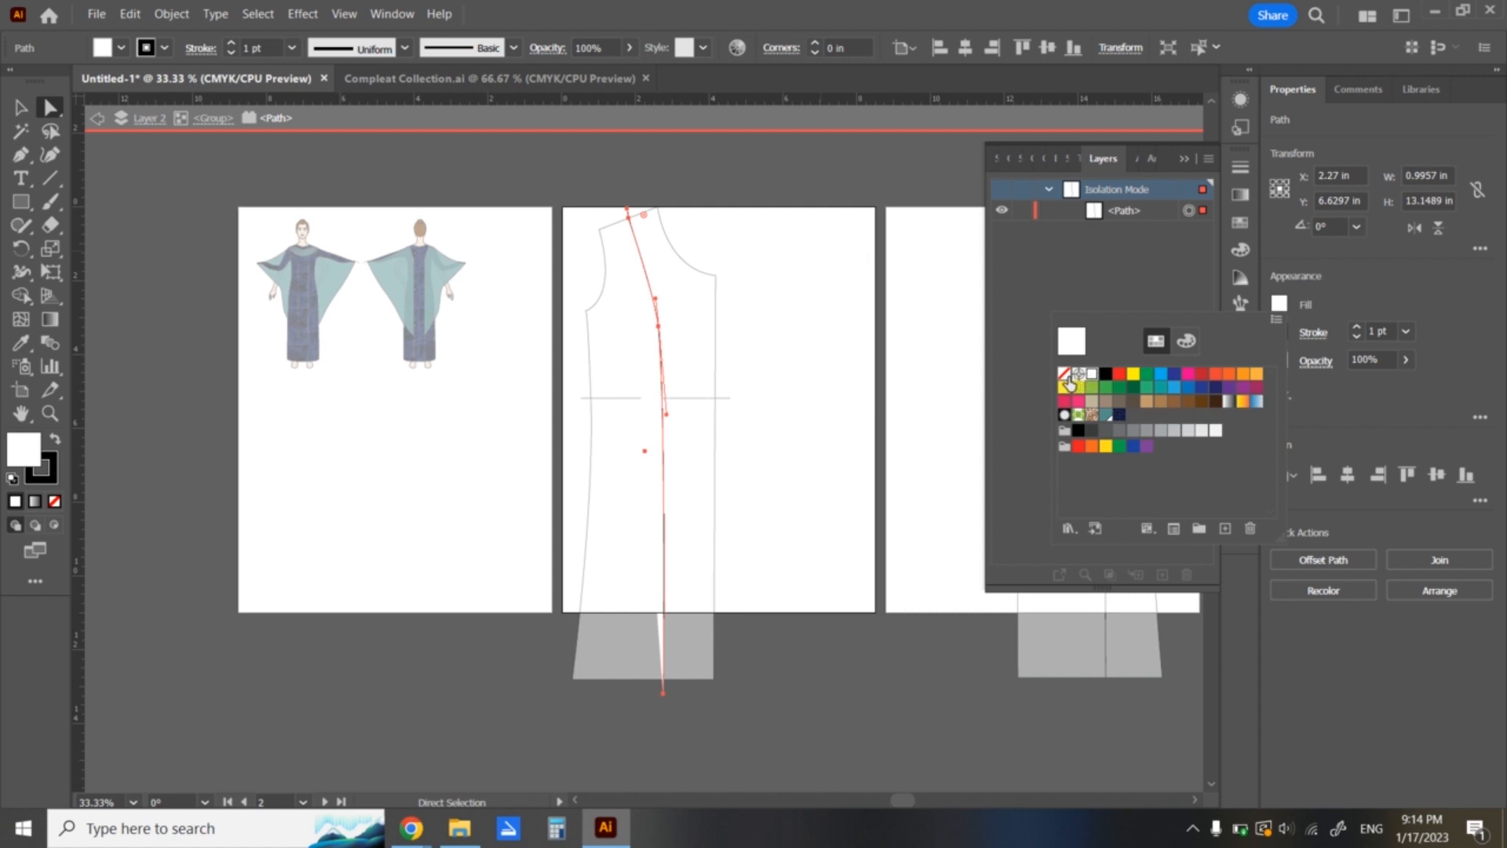
pyautogui.click(1065, 373)
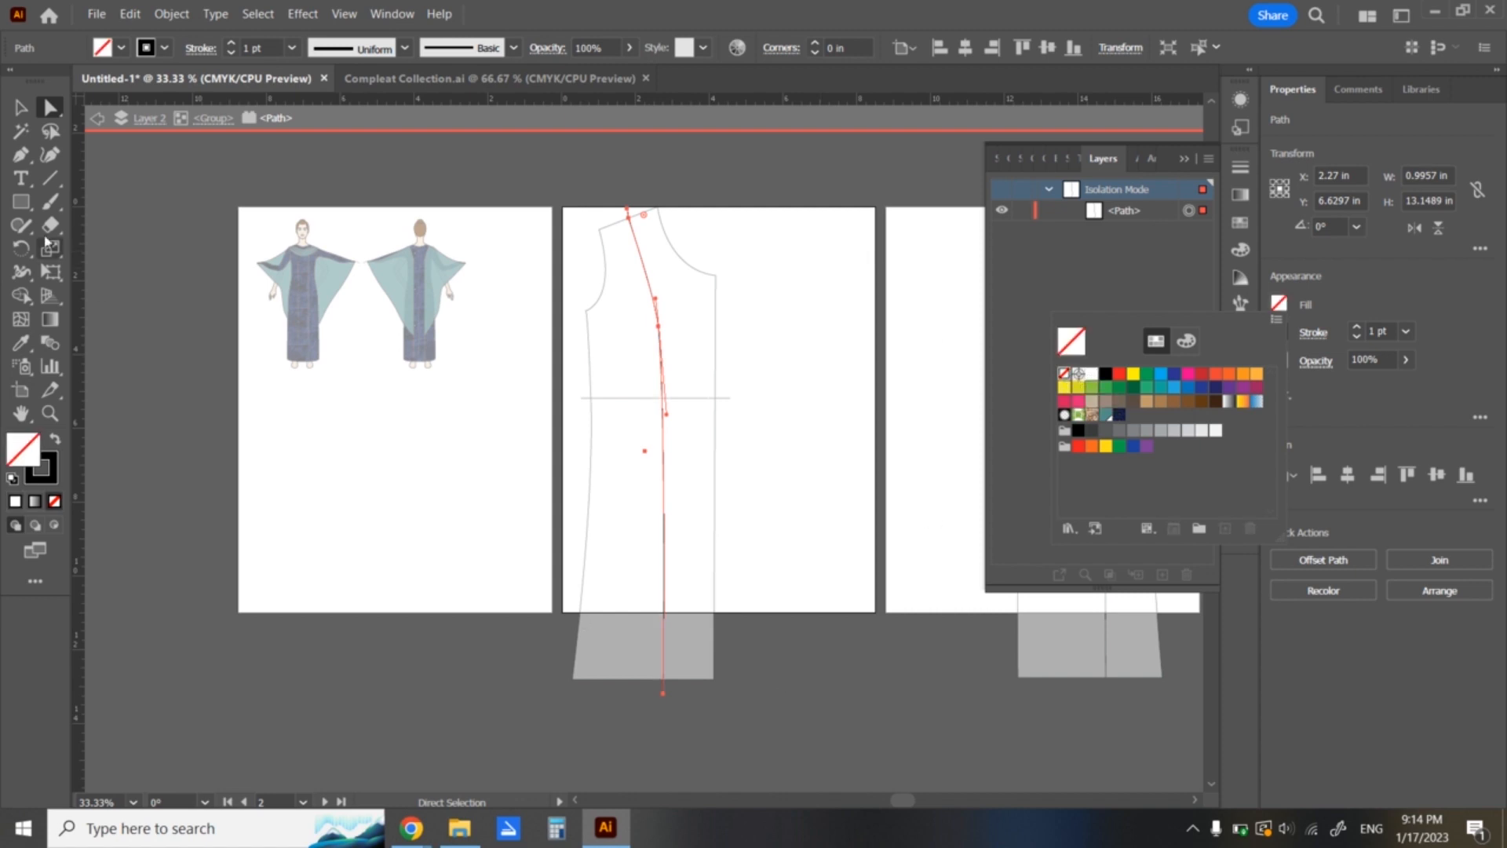
pyautogui.click(21, 114)
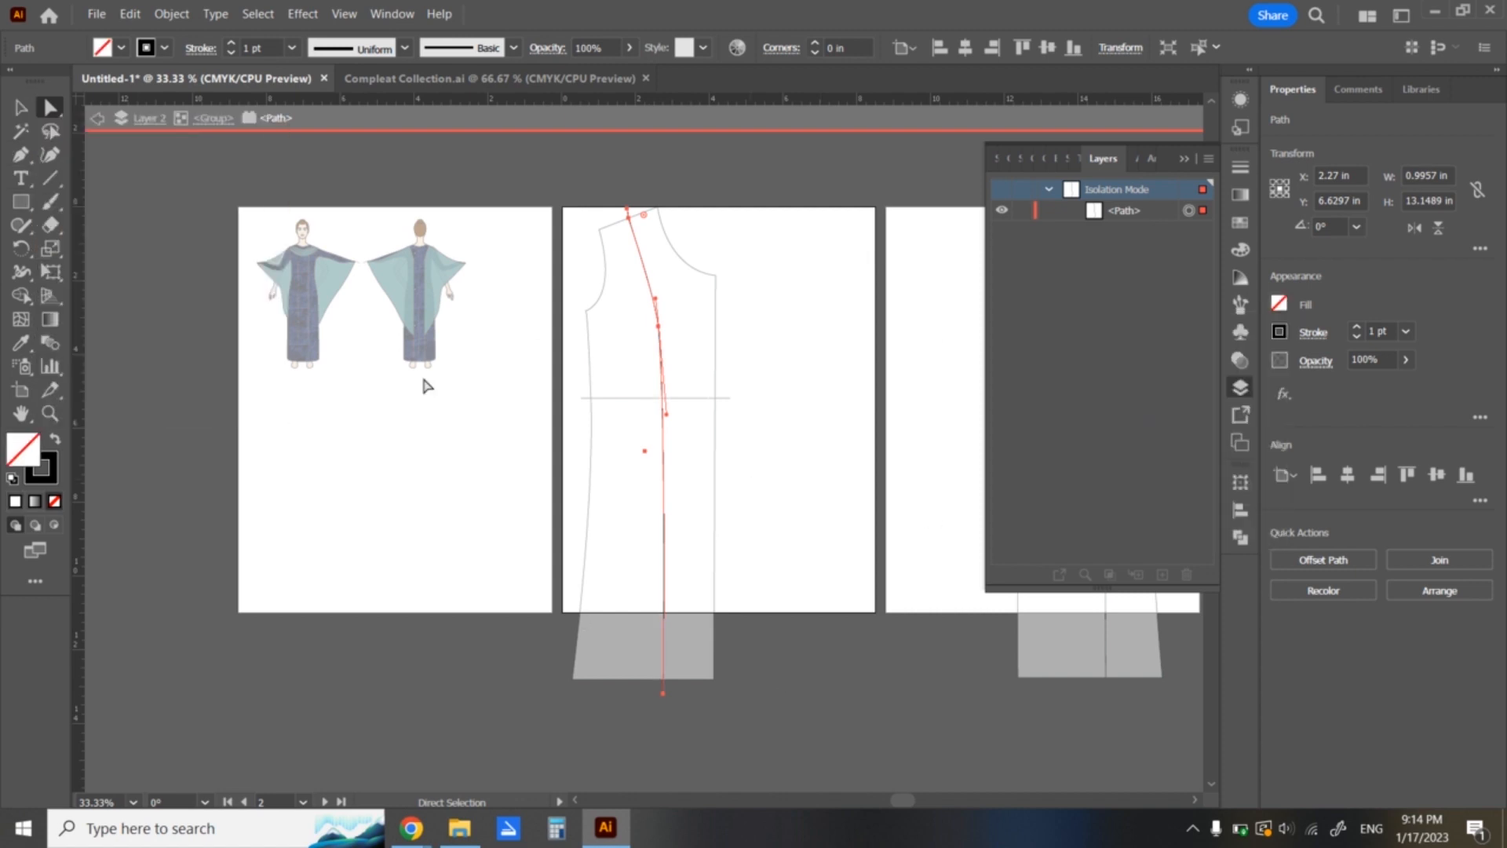
pyautogui.click(29, 111)
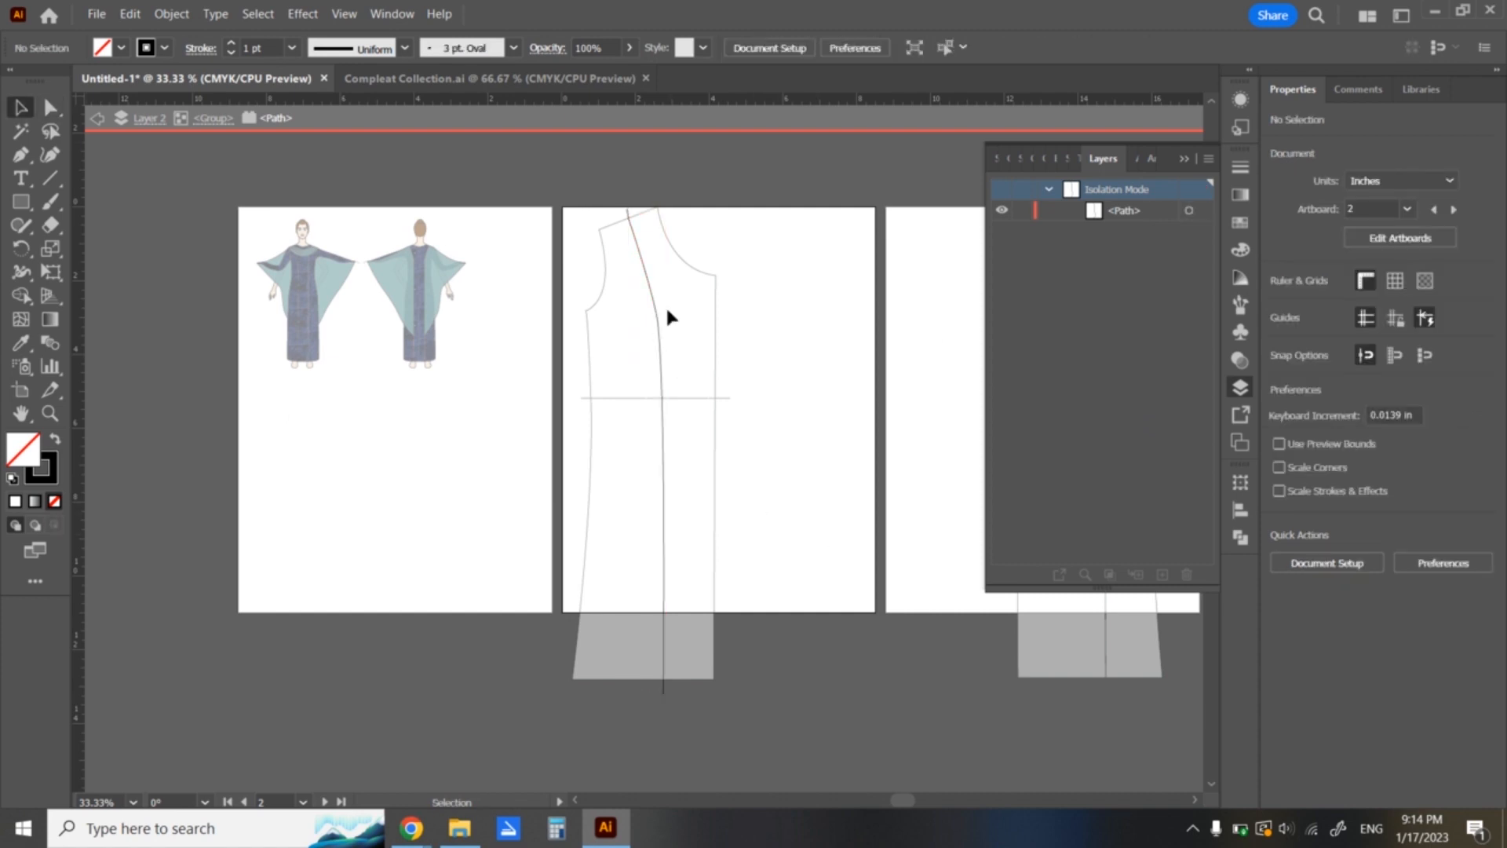
# - Examine the centre panel of the front dress sketch by isolating its group and selecting the panel path
pyautogui.doubleClick(305, 353)
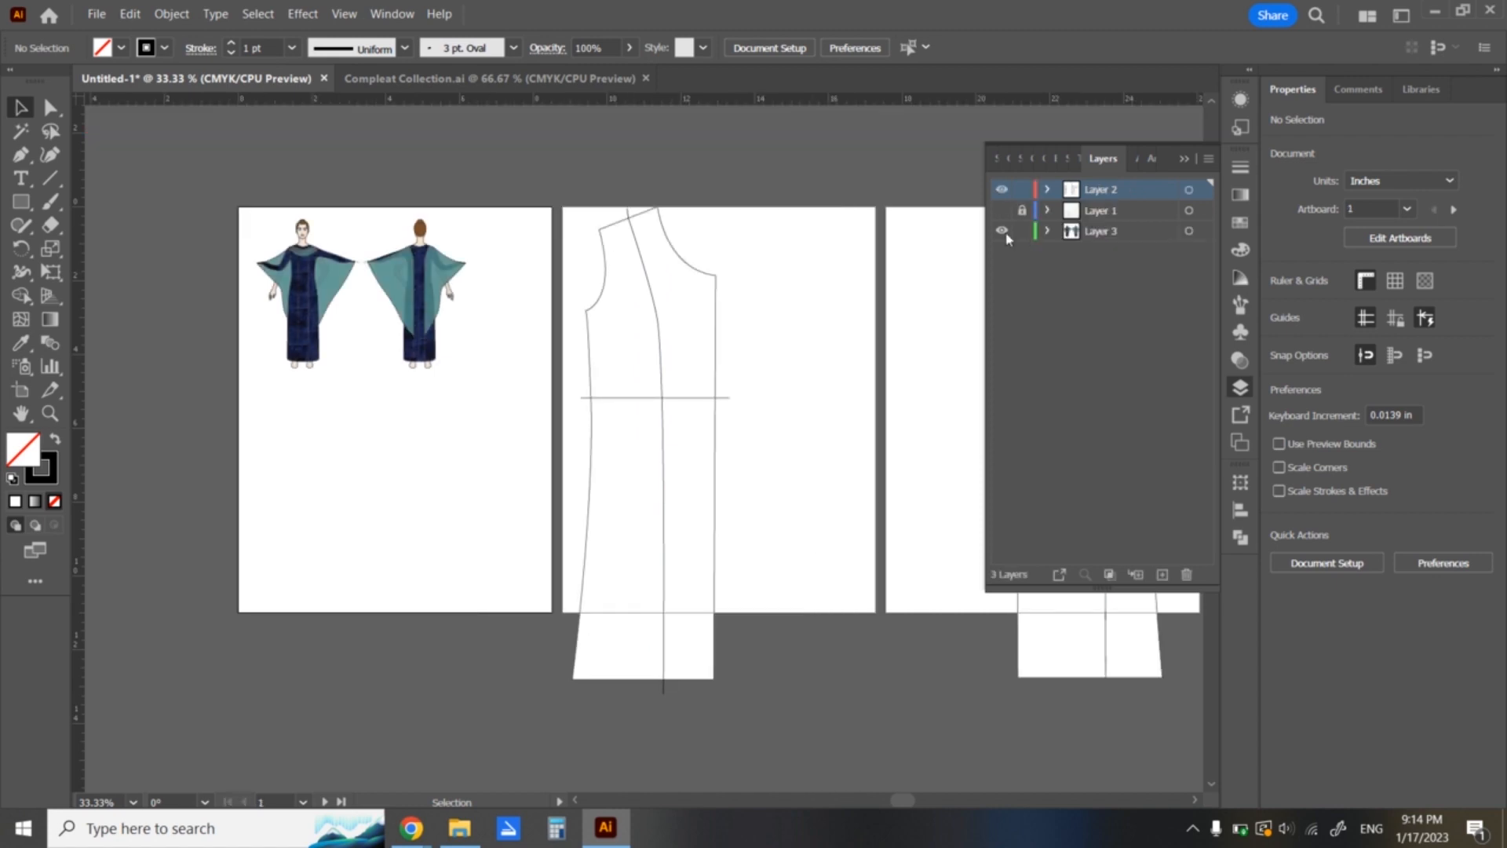
pyautogui.click(318, 347)
pyautogui.doubleClick(314, 351)
pyautogui.click(295, 264)
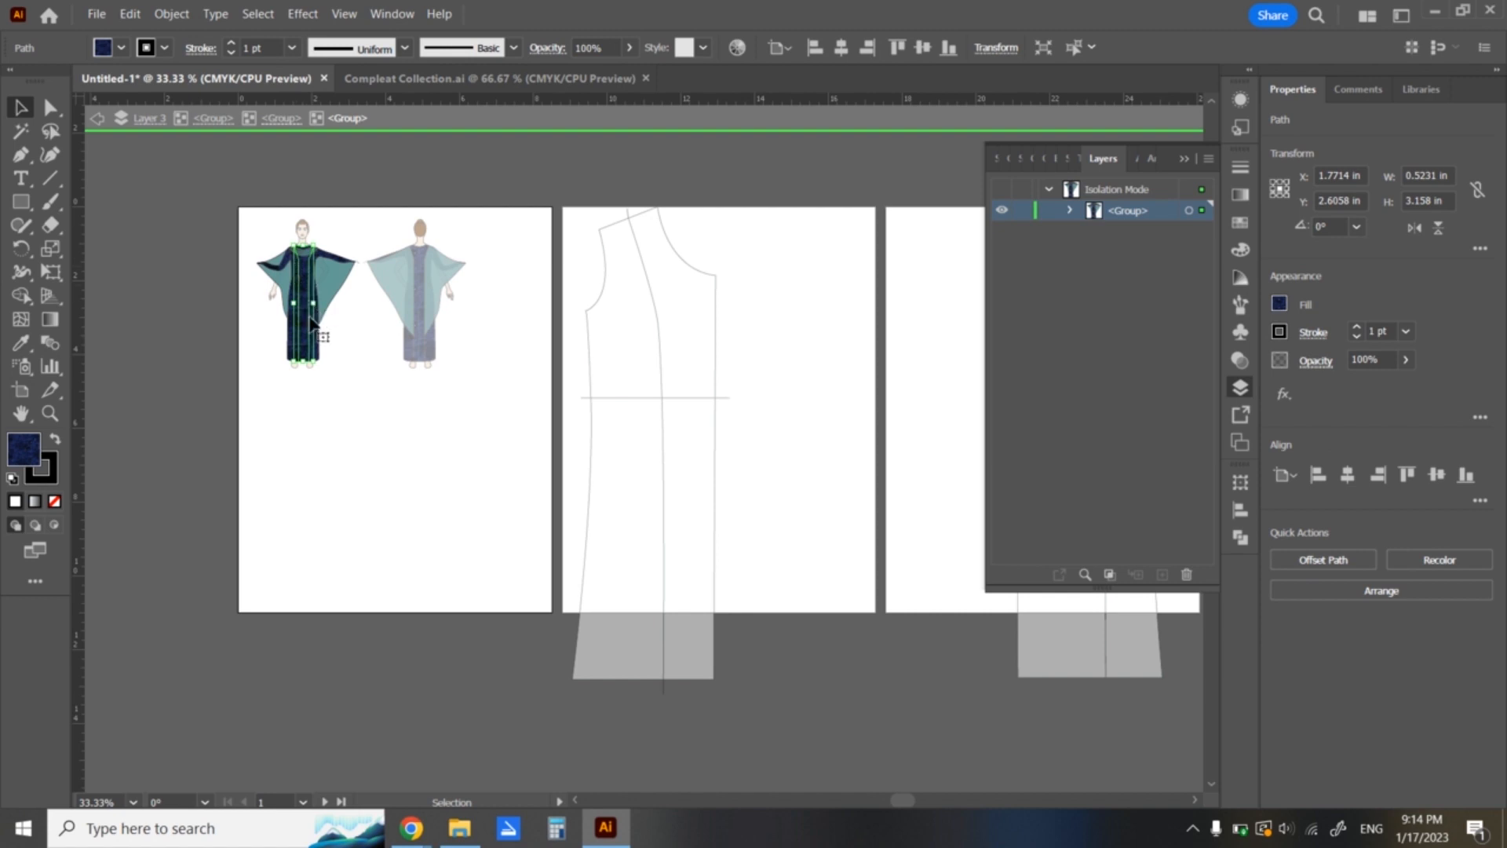
pyautogui.click(779, 471)
pyautogui.click(97, 119)
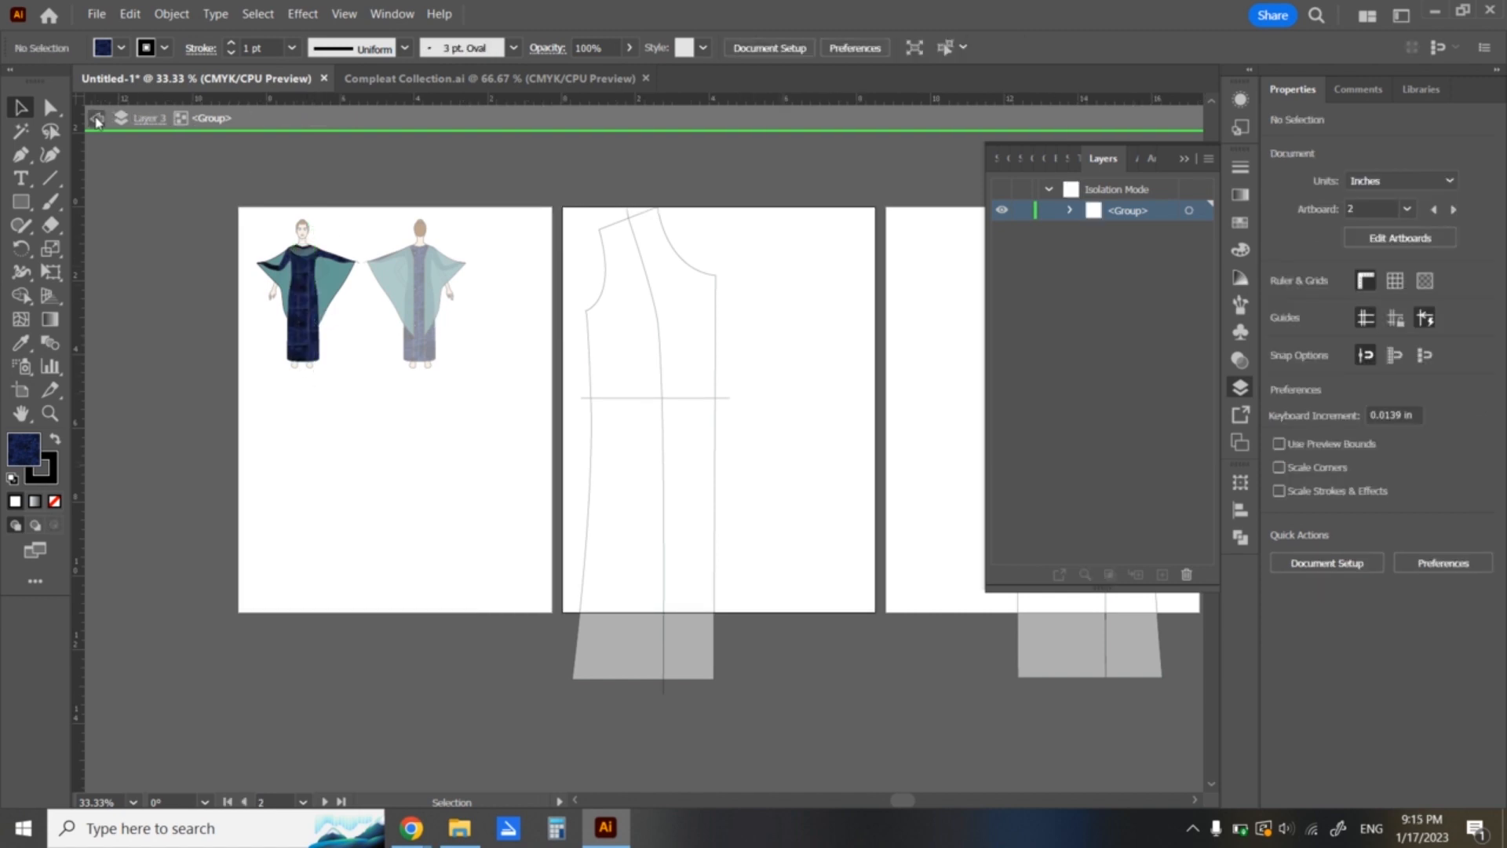
# - Shape the back bodice's vertical panel line into a curve running past the hem, its shoulder end at about X 5.91, Y 0.08 in
pyautogui.click(97, 119)
pyautogui.click(95, 117)
pyautogui.moveTo(801, 457); pyautogui.dragTo(398, 443)
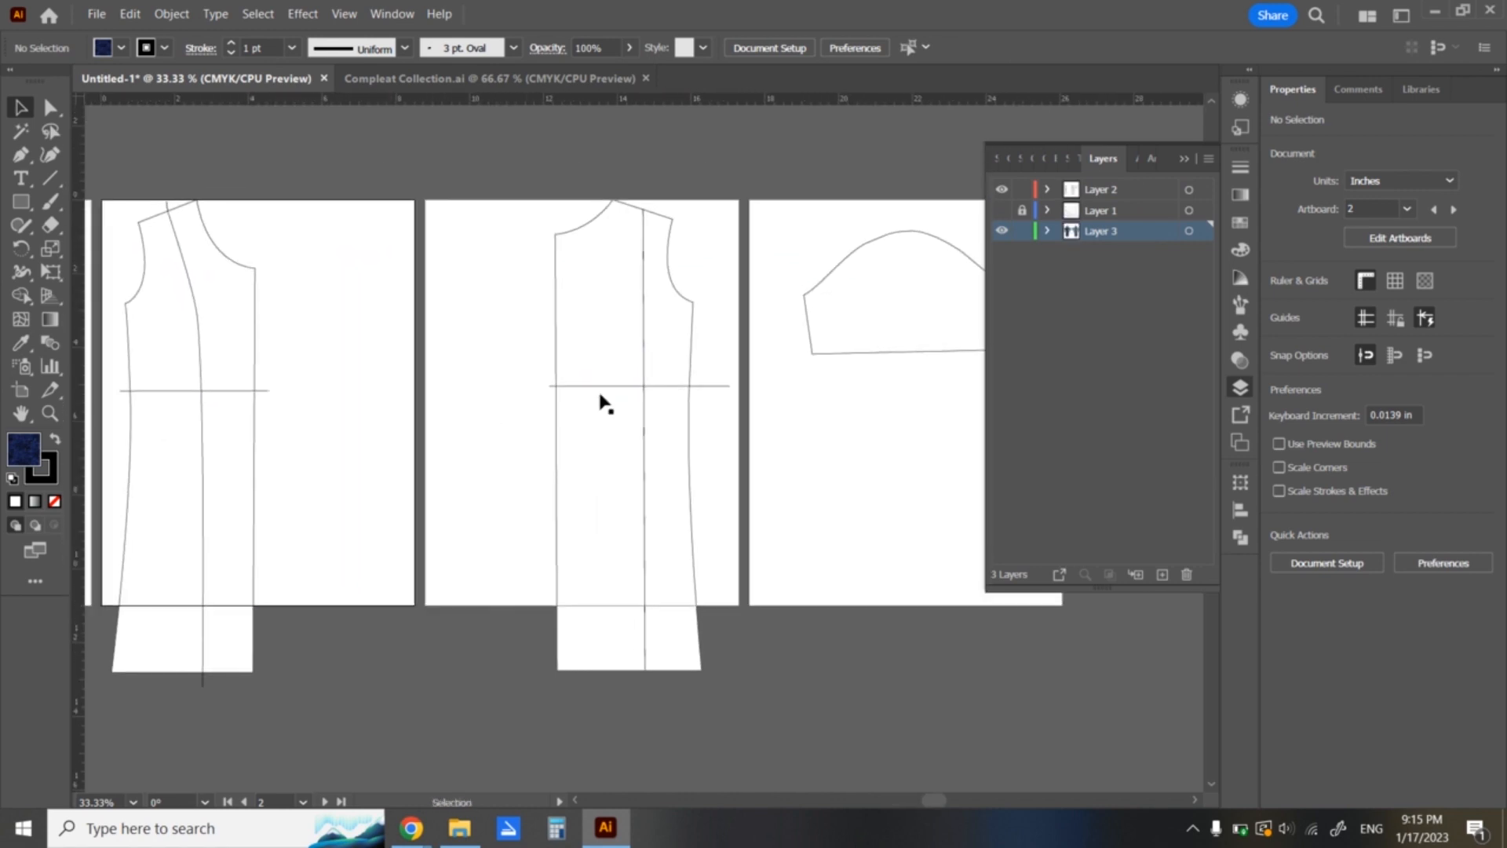
pyautogui.doubleClick(644, 210)
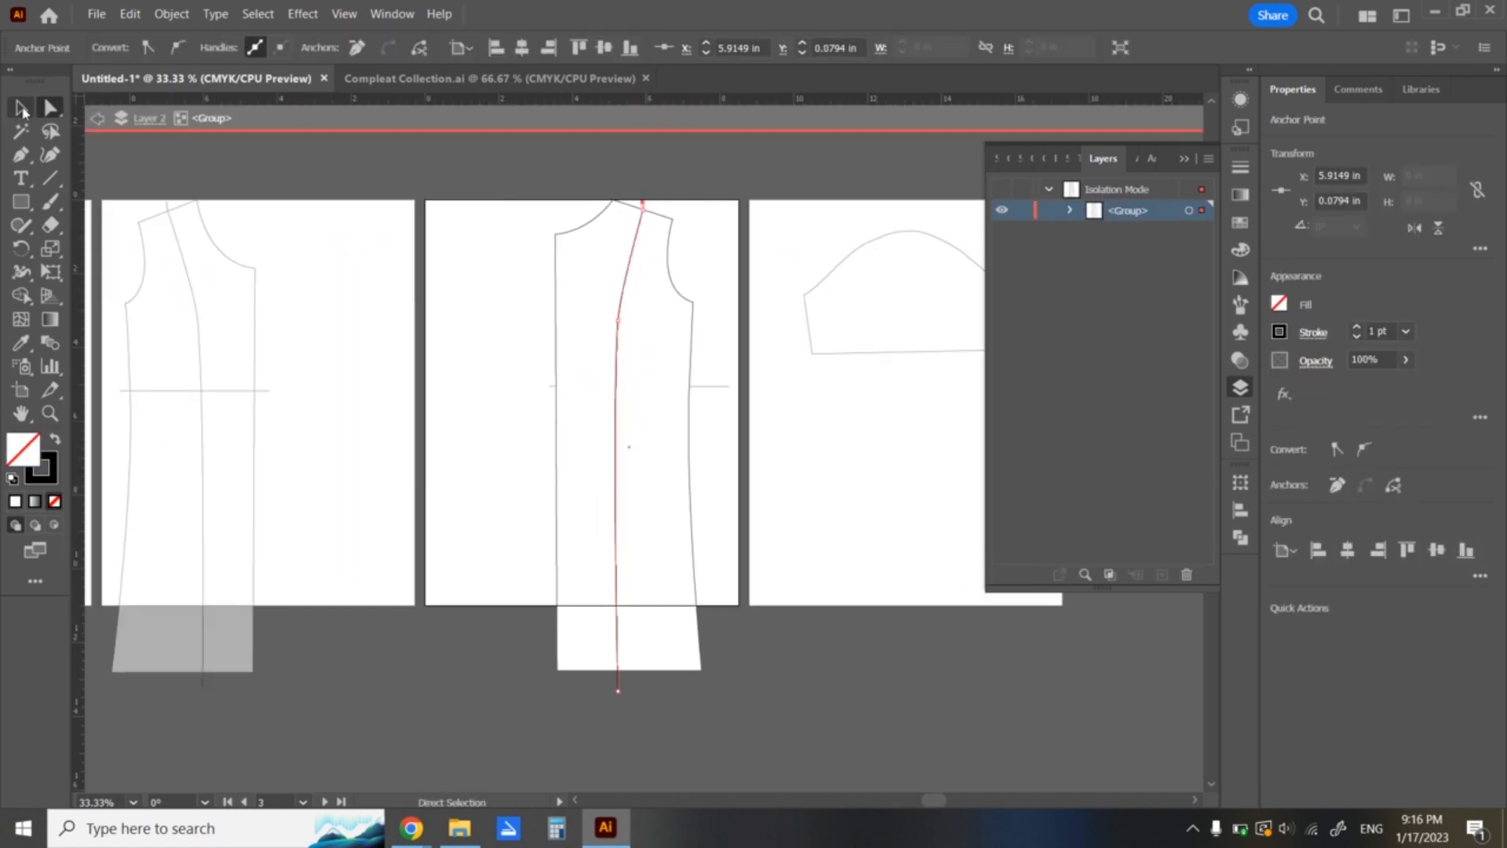
pyautogui.click(23, 109)
pyautogui.doubleClick(419, 472)
pyautogui.click(196, 433)
pyautogui.click(496, 411)
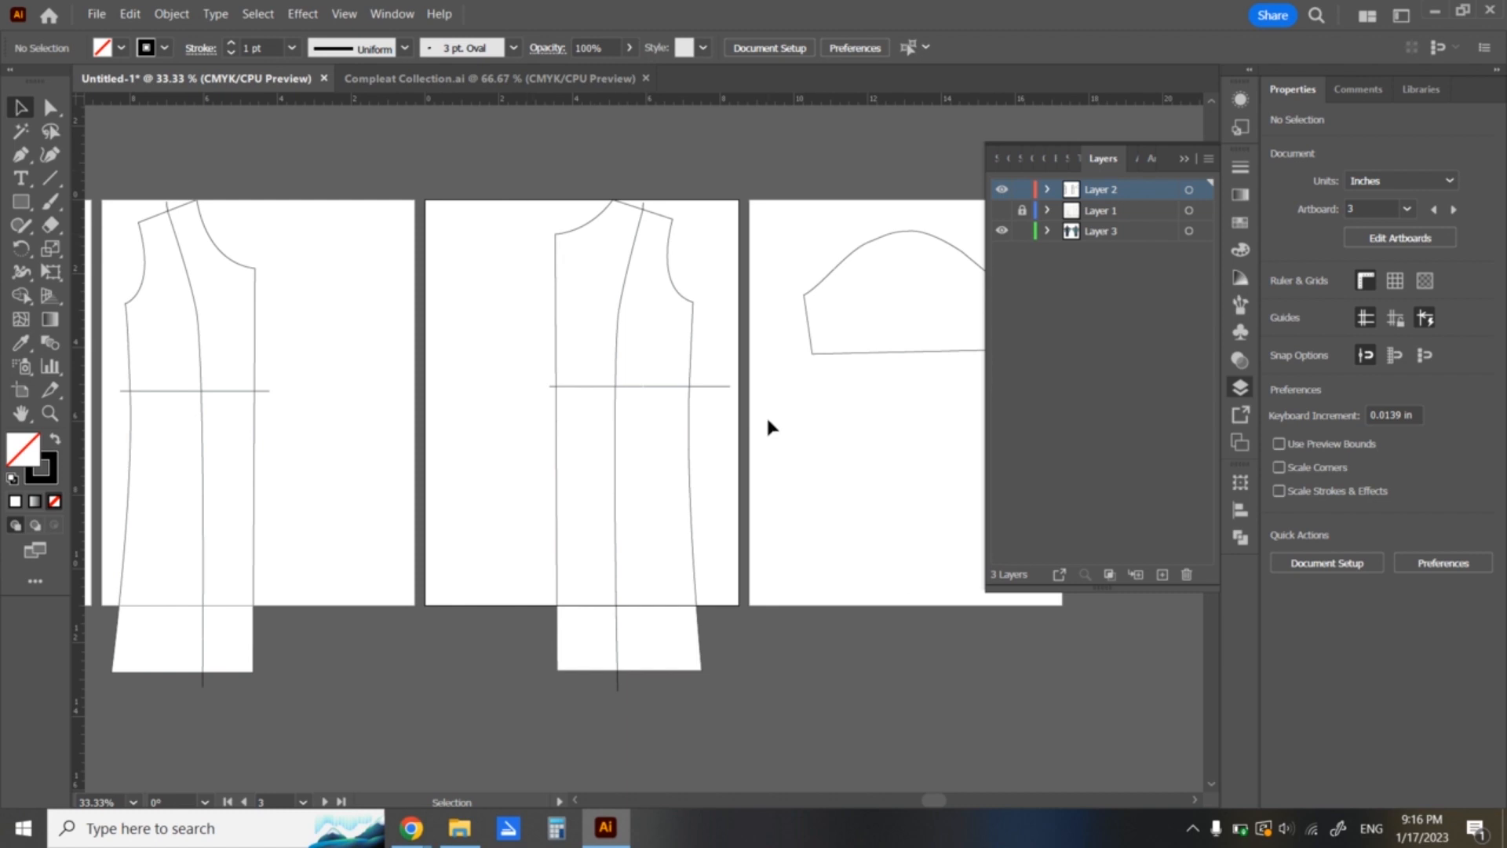
# - Move the horizontal line off the back bodice and divide the bodice along its curved panel line with Pathfinder
pyautogui.click(715, 386)
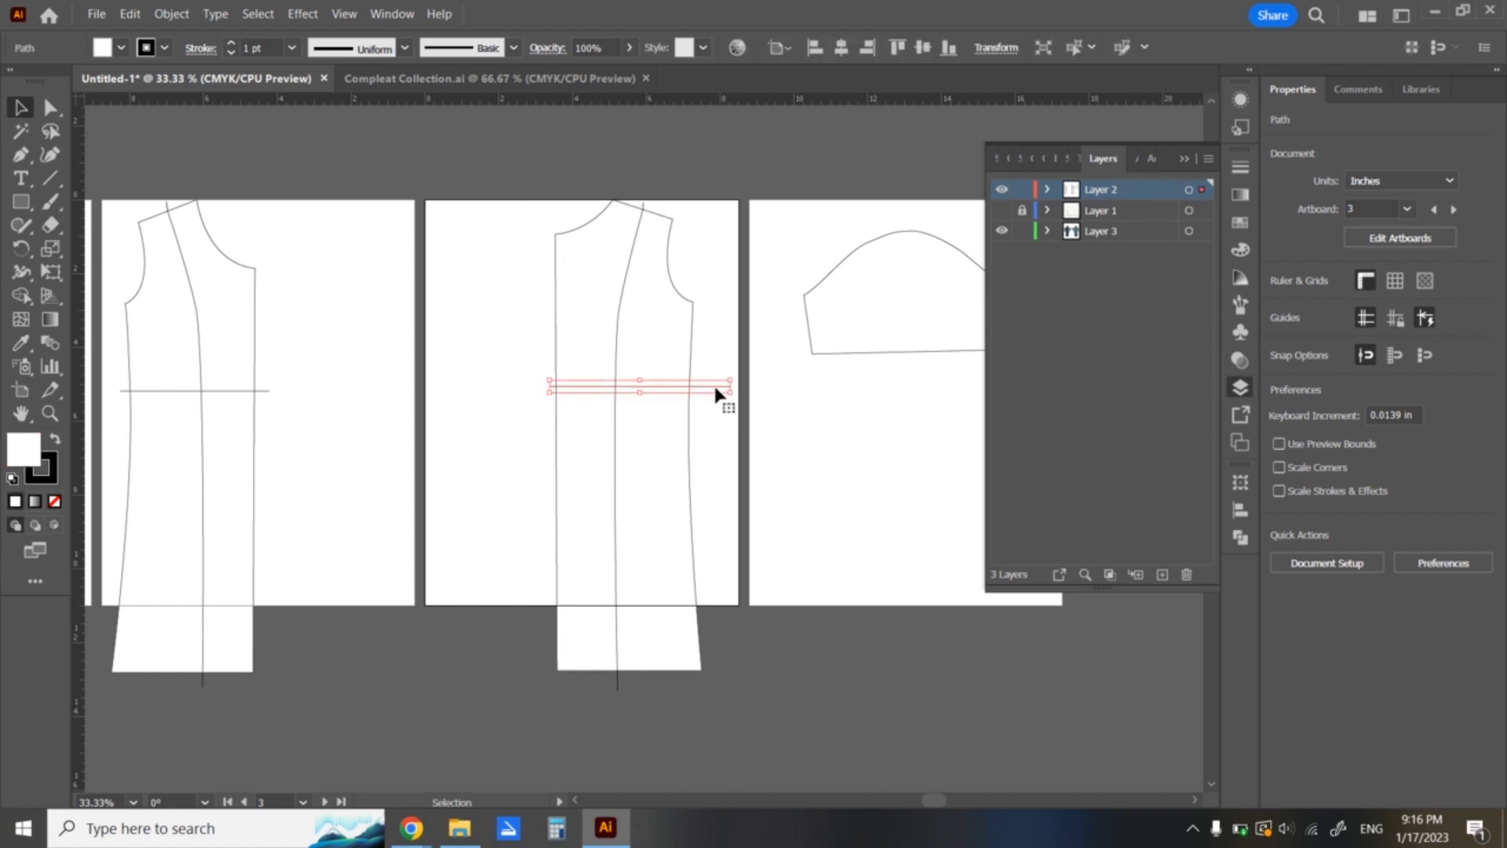
pyautogui.moveTo(715, 386); pyautogui.dragTo(503, 329)
pyautogui.moveTo(550, 149); pyautogui.dragTo(749, 723)
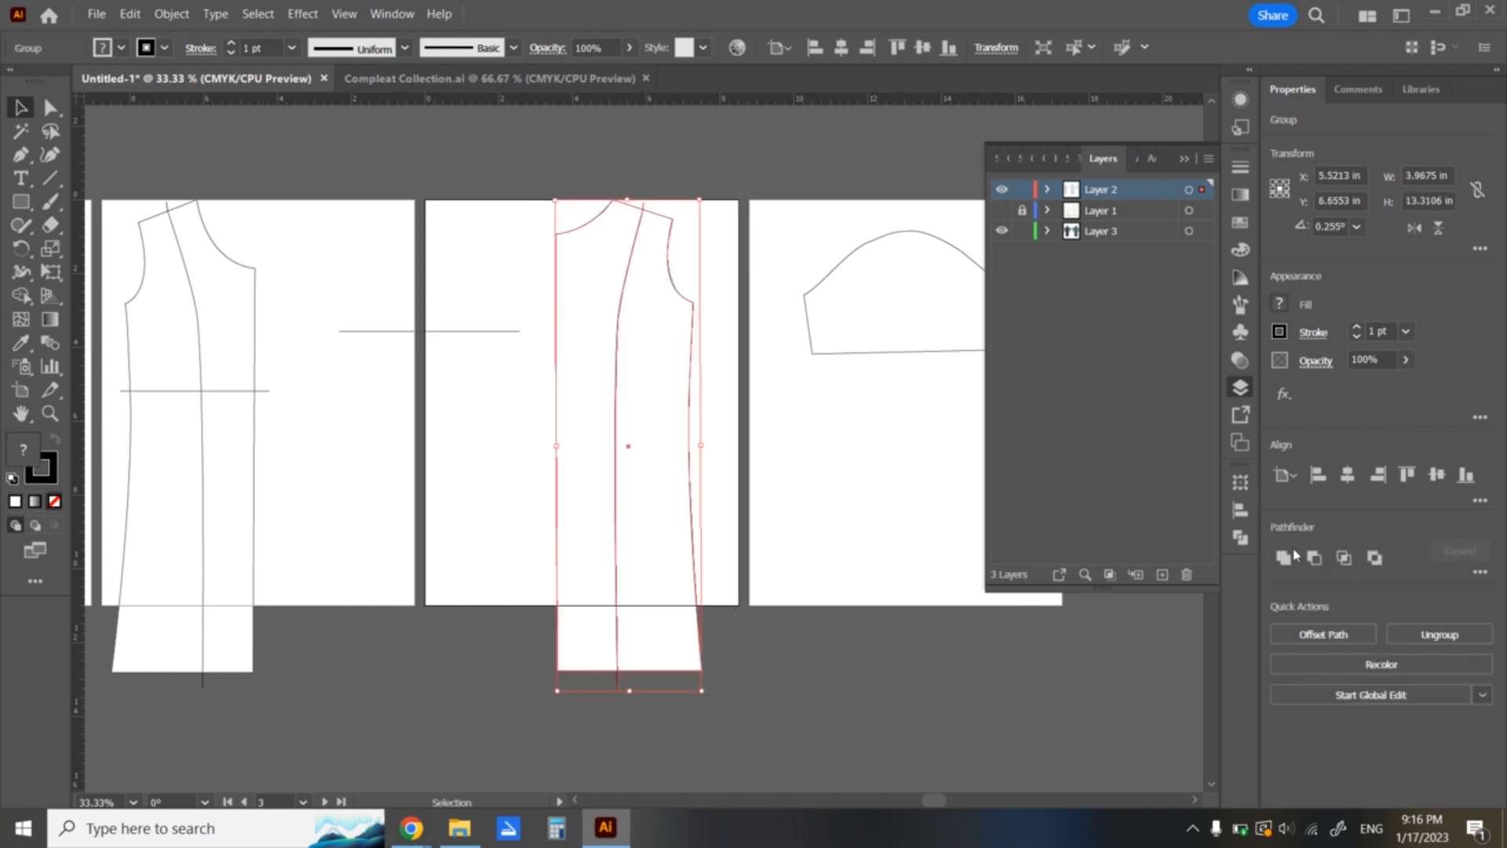
pyautogui.click(1239, 542)
pyautogui.click(1238, 541)
pyautogui.click(1238, 542)
pyautogui.click(1238, 540)
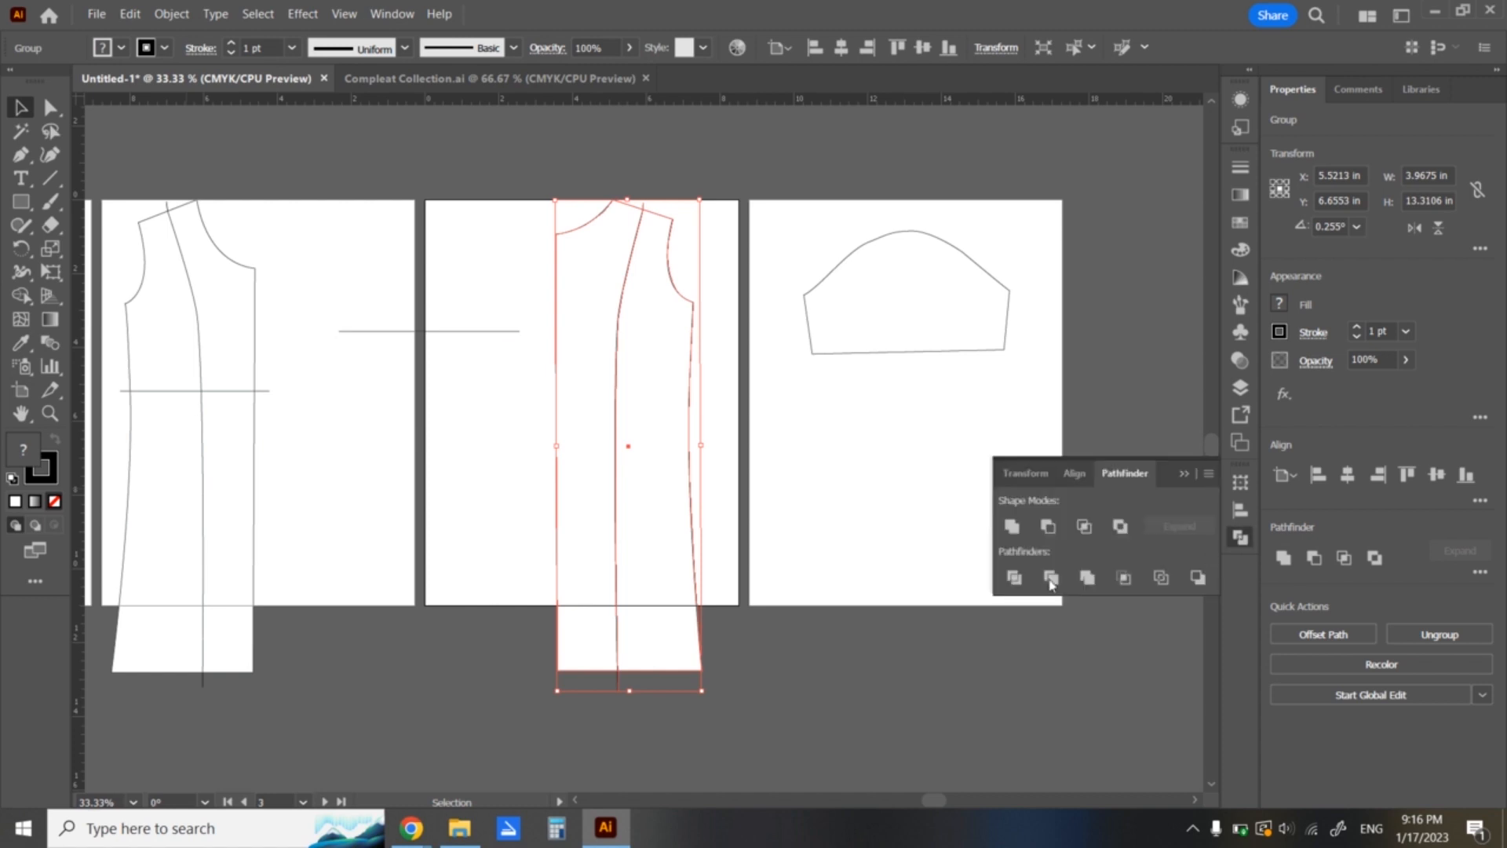
pyautogui.click(1013, 579)
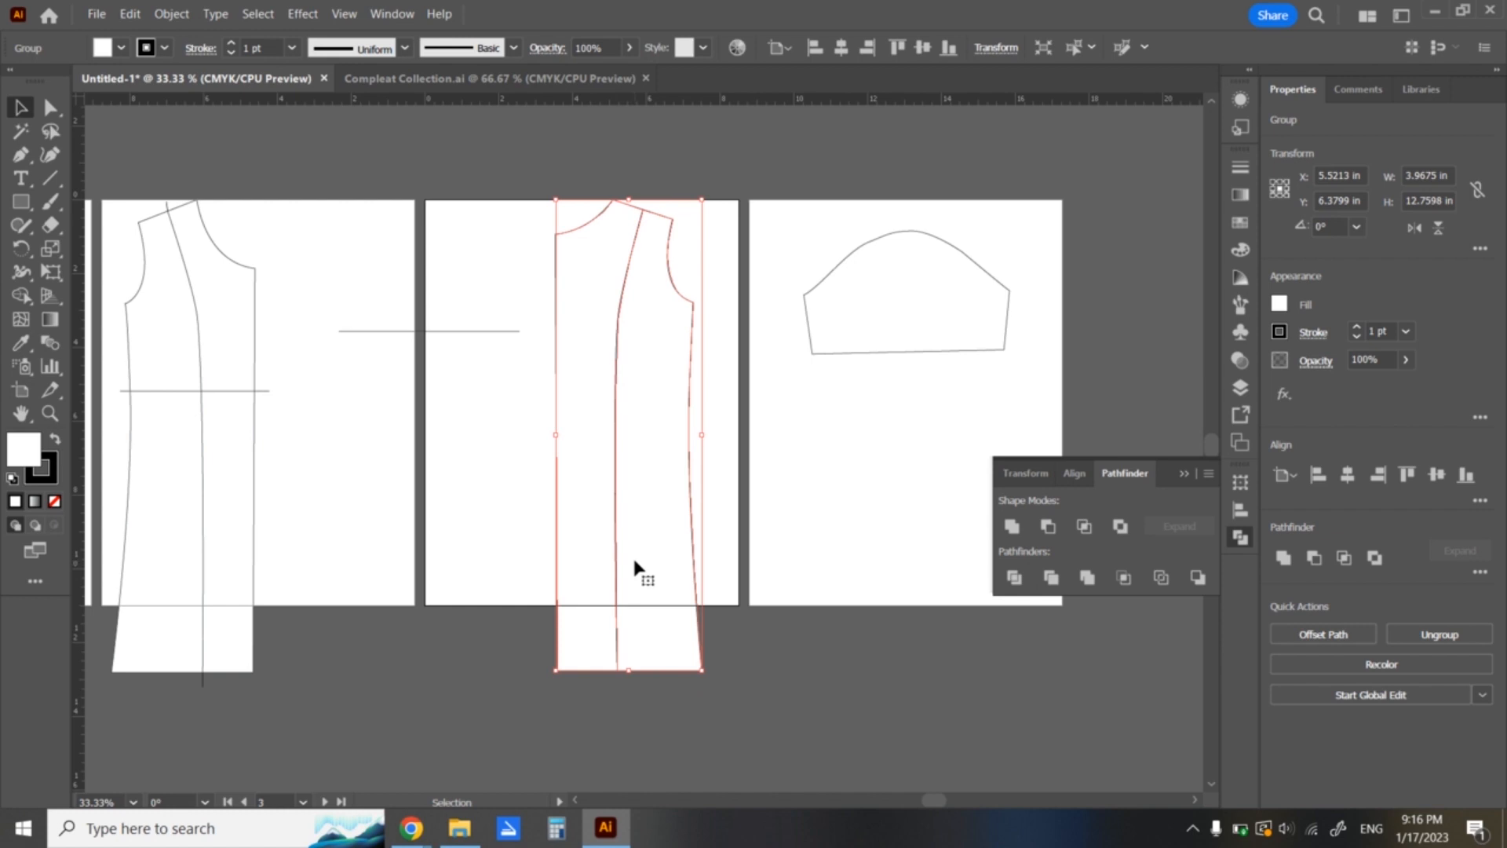
# - Ungroup the divided back bodice pieces
pyautogui.rightClick(647, 472)
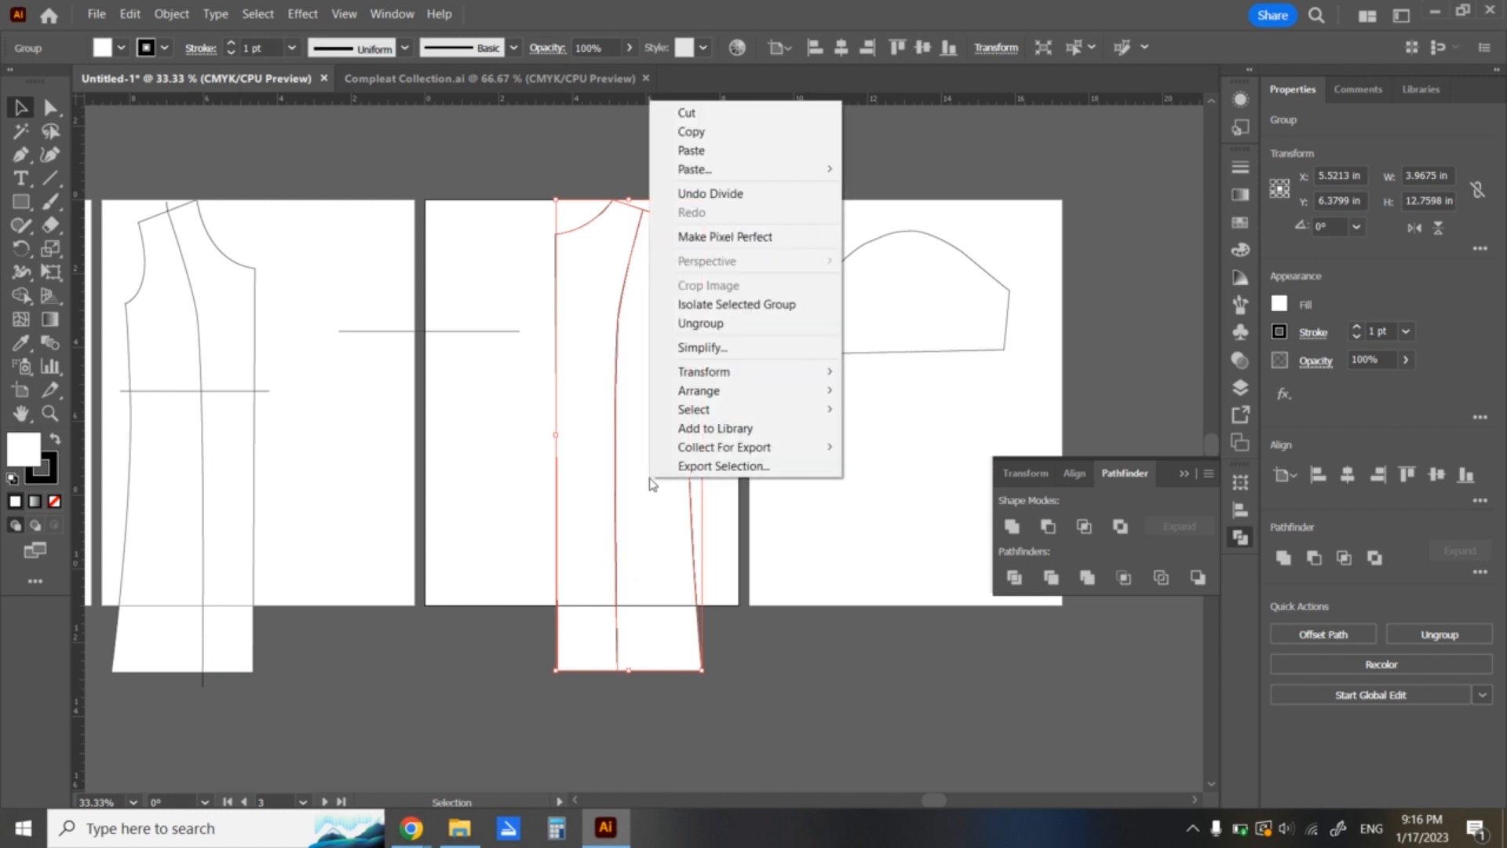
pyautogui.click(719, 322)
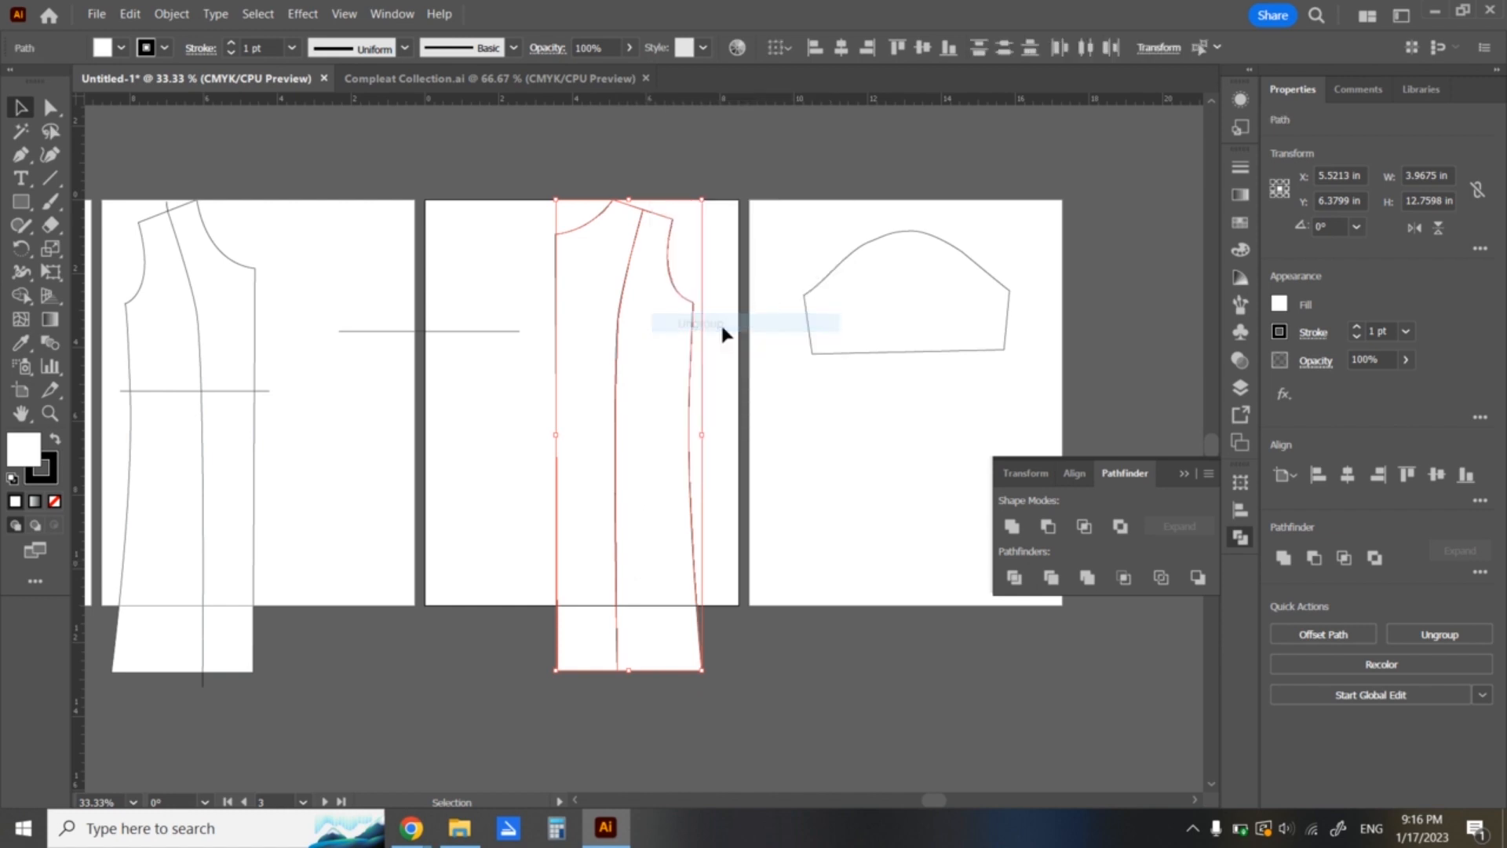
pyautogui.click(758, 531)
# - Nudge the back side panel horizontally away from the centre panel to about X 7.15 in
pyautogui.click(660, 484)
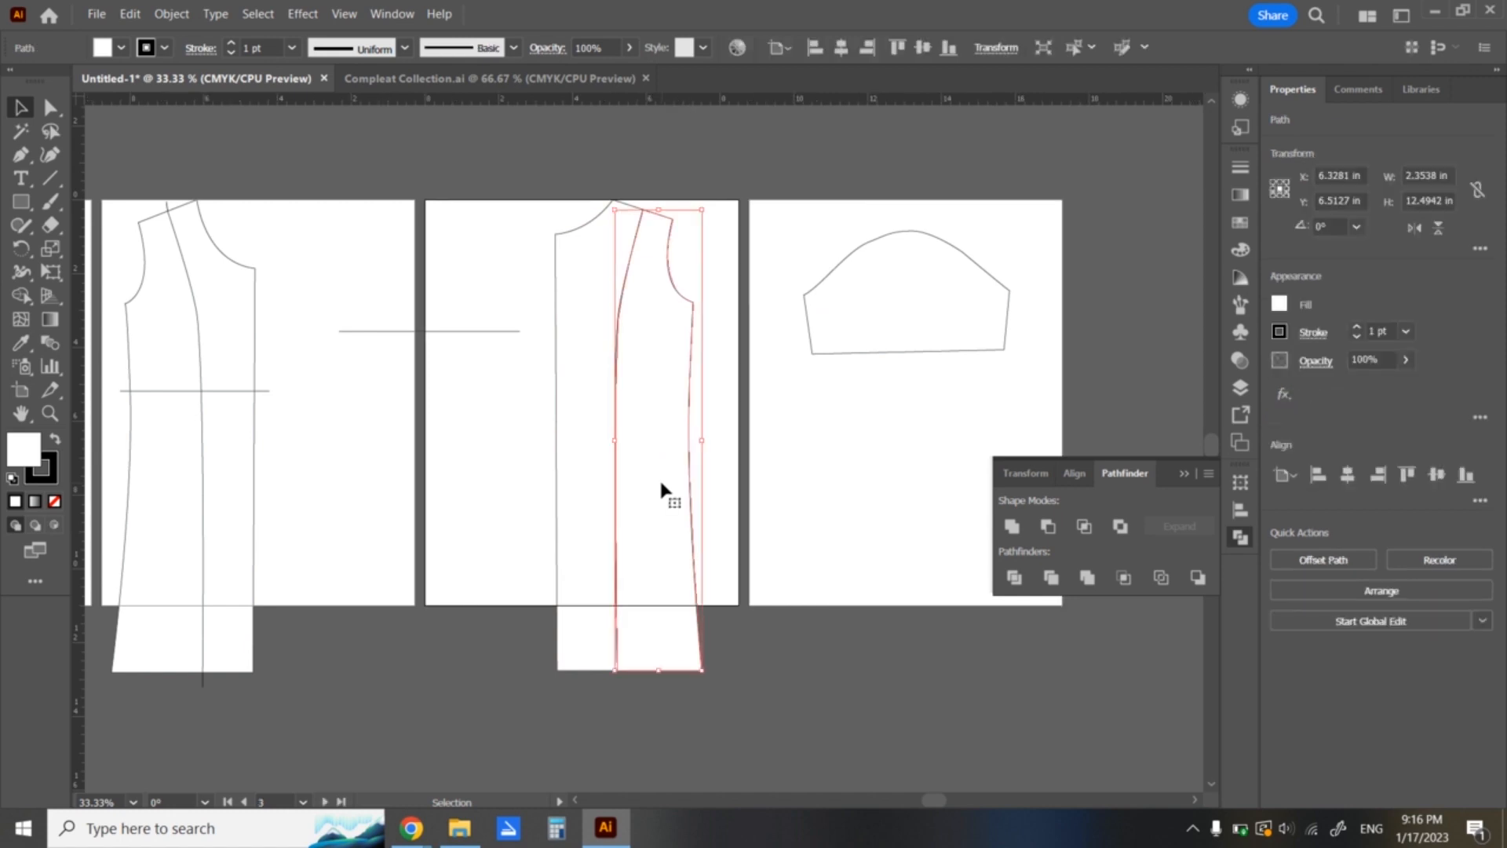
pyautogui.press('Right')
pyautogui.press('Right')
pyautogui.press('Right')
pyautogui.press('Right')
pyautogui.press('Right')
pyautogui.press('Right')
pyautogui.press('Right')
pyautogui.press('Right')
pyautogui.press('Right')
pyautogui.press('Right')
pyautogui.press('Right')
pyautogui.press('Right')
pyautogui.press('Right')
pyautogui.press('Right')
pyautogui.press('Right')
pyautogui.press('Right')
pyautogui.press('Right')
pyautogui.press('Right')
pyautogui.press('Right')
pyautogui.press('Right')
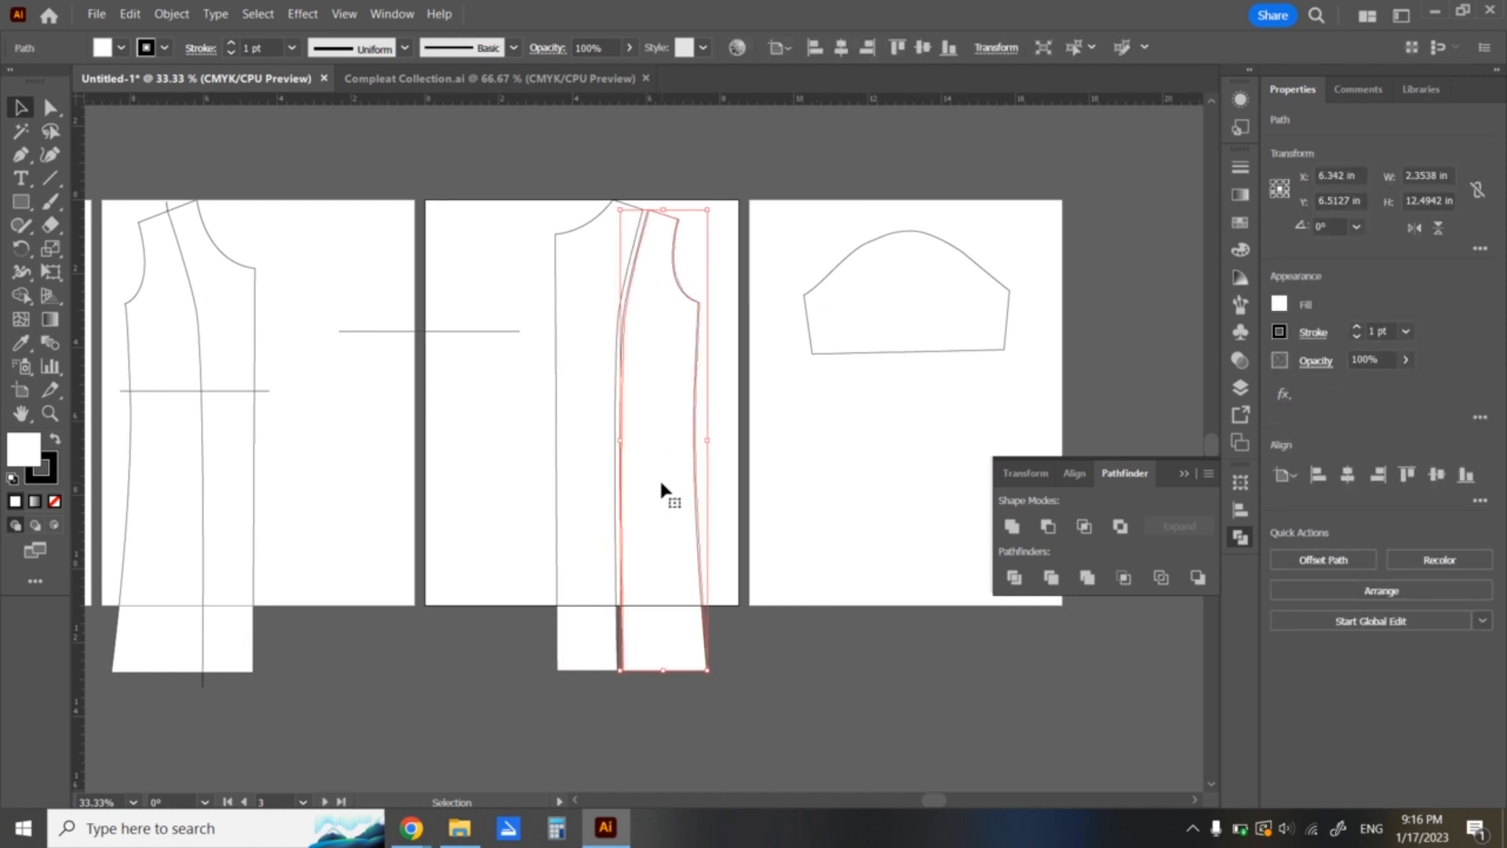
pyautogui.press('Right')
pyautogui.press('Right')
pyautogui.press('Right')
pyautogui.press('Right')
pyautogui.press('Right')
pyautogui.press('Right')
pyautogui.press('Right')
pyautogui.press('Right')
pyautogui.press('Right')
pyautogui.press('Right')
pyautogui.press('Right')
pyautogui.press('Right')
pyautogui.press('Right')
pyautogui.press('Right')
pyautogui.press('Right')
pyautogui.press('Right')
pyautogui.press('Right')
pyautogui.press('Right')
pyautogui.press('Right')
pyautogui.press('Right')
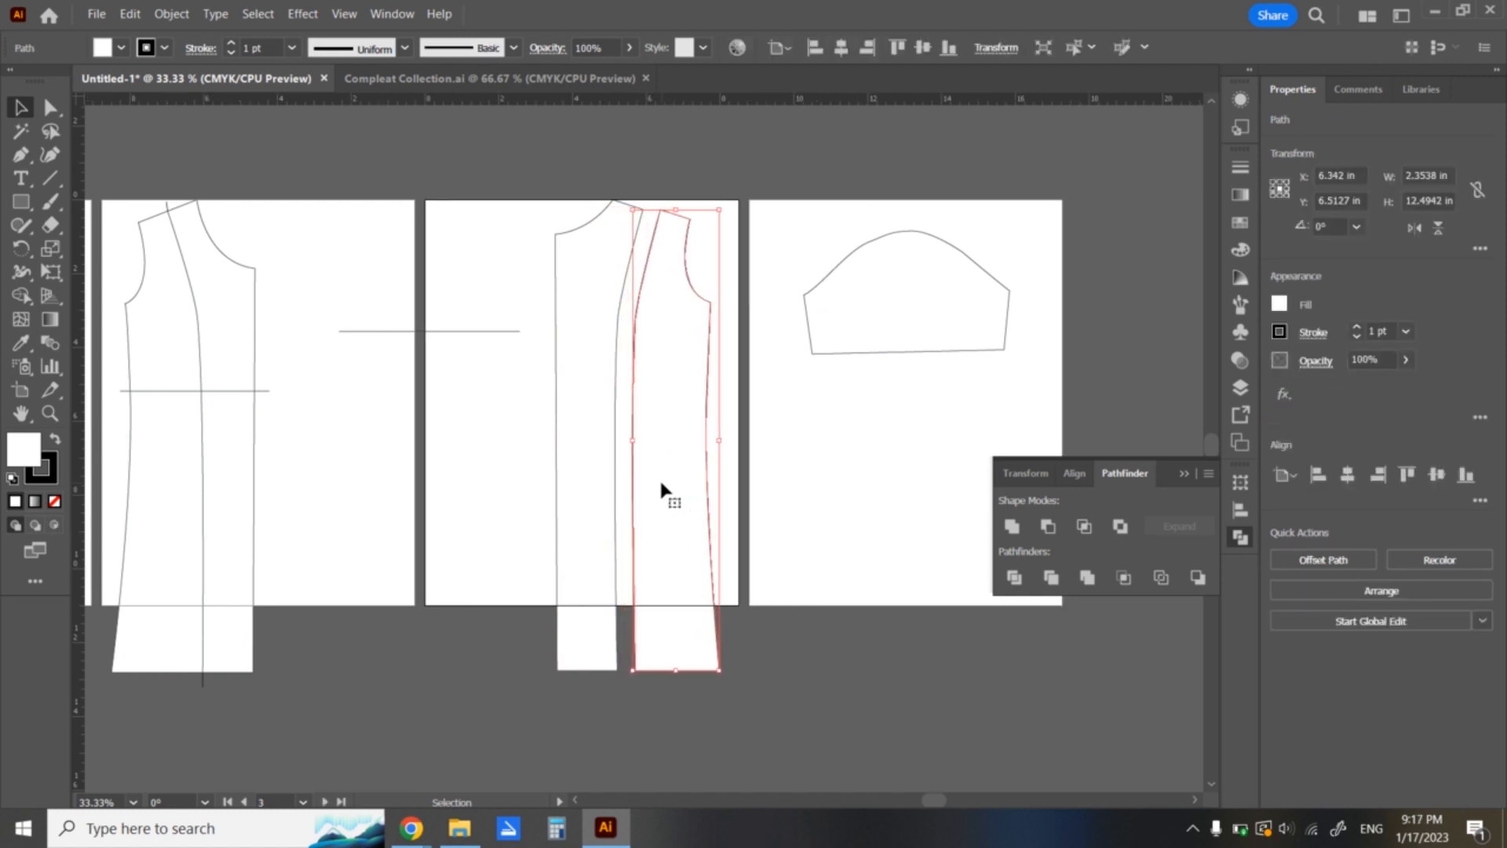
pyautogui.press('Right')
pyautogui.press('Right')
pyautogui.press('Right')
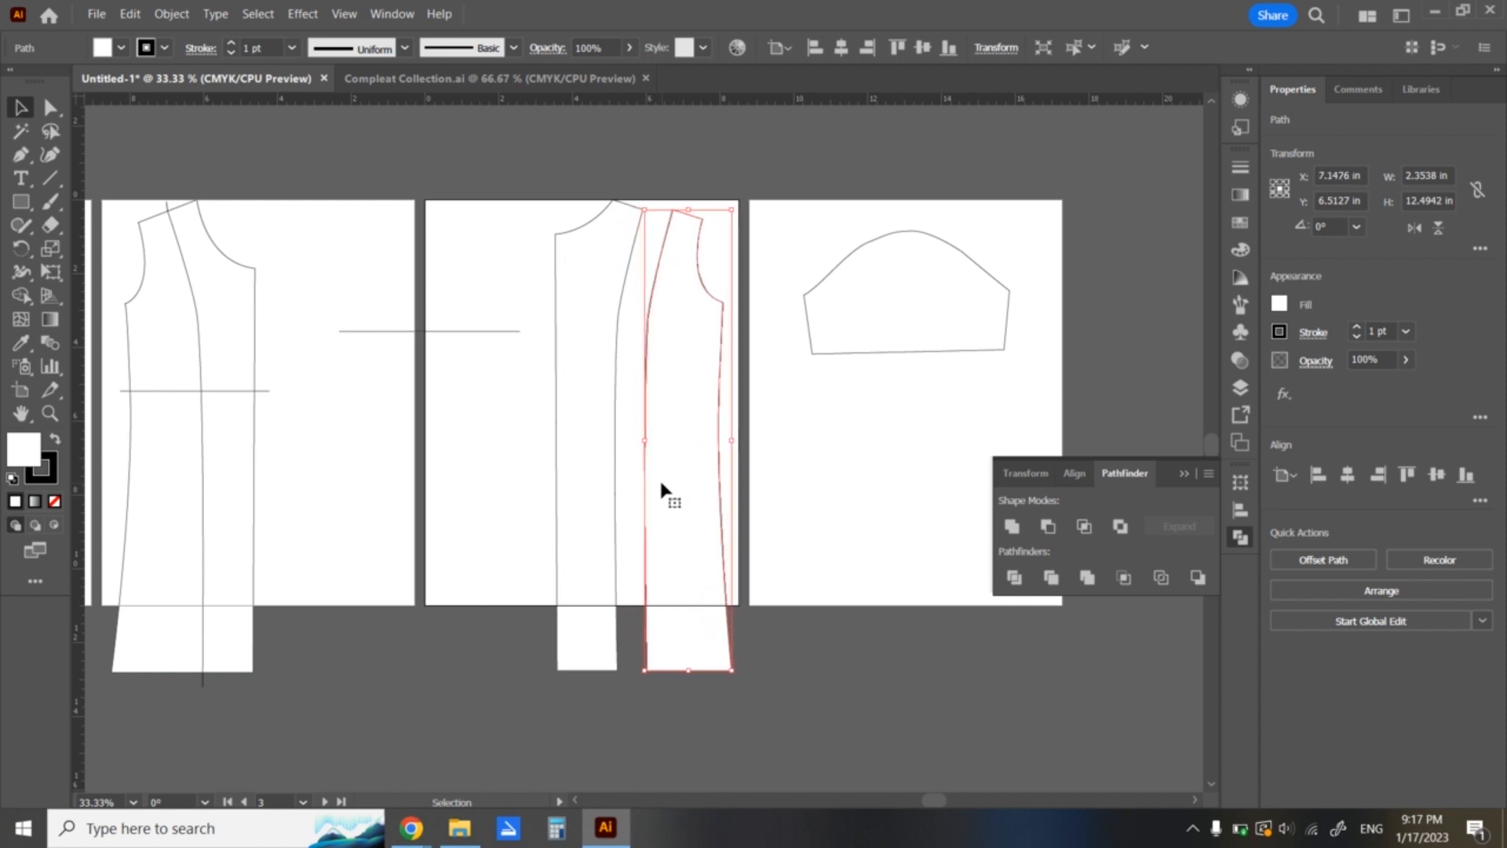
# - Nudge the back centre panel away from the side panel to about X 4.47 in
pyautogui.click(585, 463)
pyautogui.press('Left')
pyautogui.press('Left')
pyautogui.press('Left')
pyautogui.press('Left')
pyautogui.press('Left')
pyautogui.press('Left')
pyautogui.press('Left')
pyautogui.press('Left')
pyautogui.press('Left')
pyautogui.press('Left')
pyautogui.press('Left')
pyautogui.press('Left')
pyautogui.press('Left')
pyautogui.press('Left')
pyautogui.press('Left')
pyautogui.press('Left')
pyautogui.press('Left')
pyautogui.press('Left')
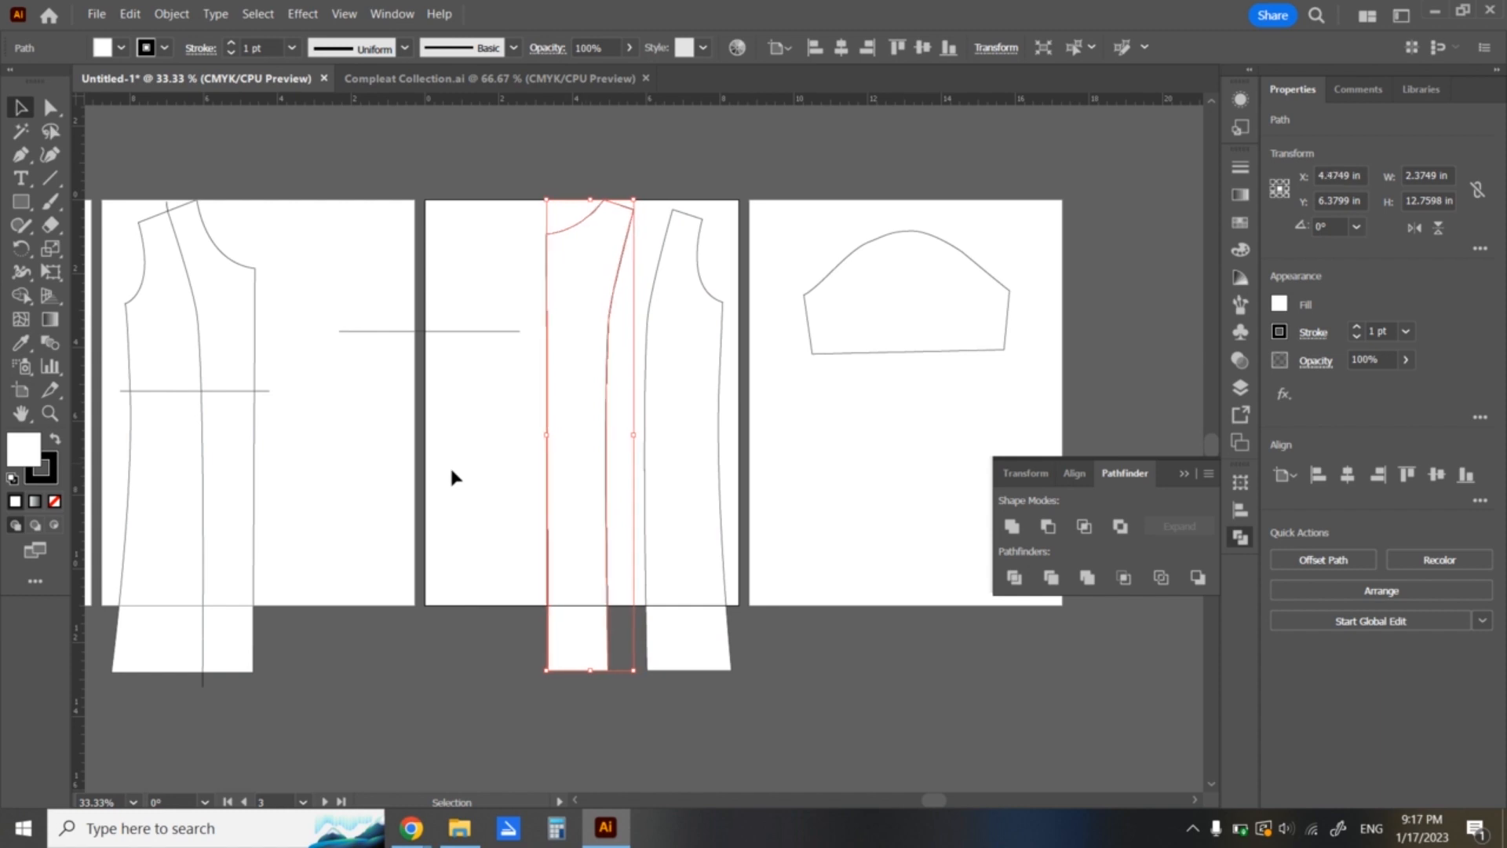
pyautogui.click(368, 454)
# - Separate the front bodice's centre panel from its side panel by nudging it horizontally until a clear gap lies between them
pyautogui.moveTo(494, 488); pyautogui.dragTo(558, 476)
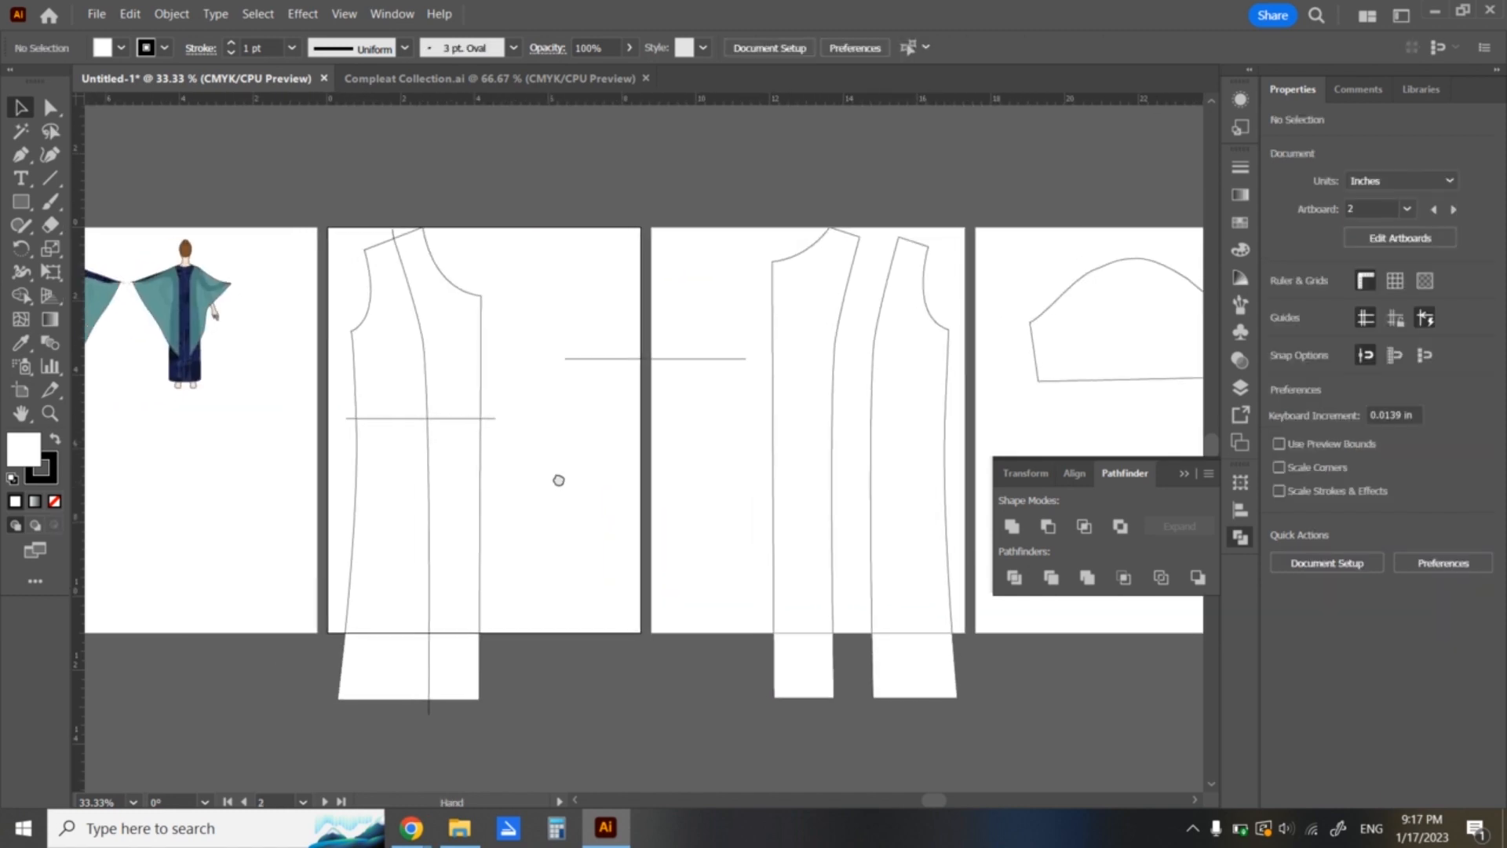
pyautogui.click(455, 493)
pyautogui.press('Right')
pyautogui.press('Right')
pyautogui.press('Right')
pyautogui.press('Right')
pyautogui.press('Right')
pyautogui.press('Right')
pyautogui.press('Right')
pyautogui.press('Right')
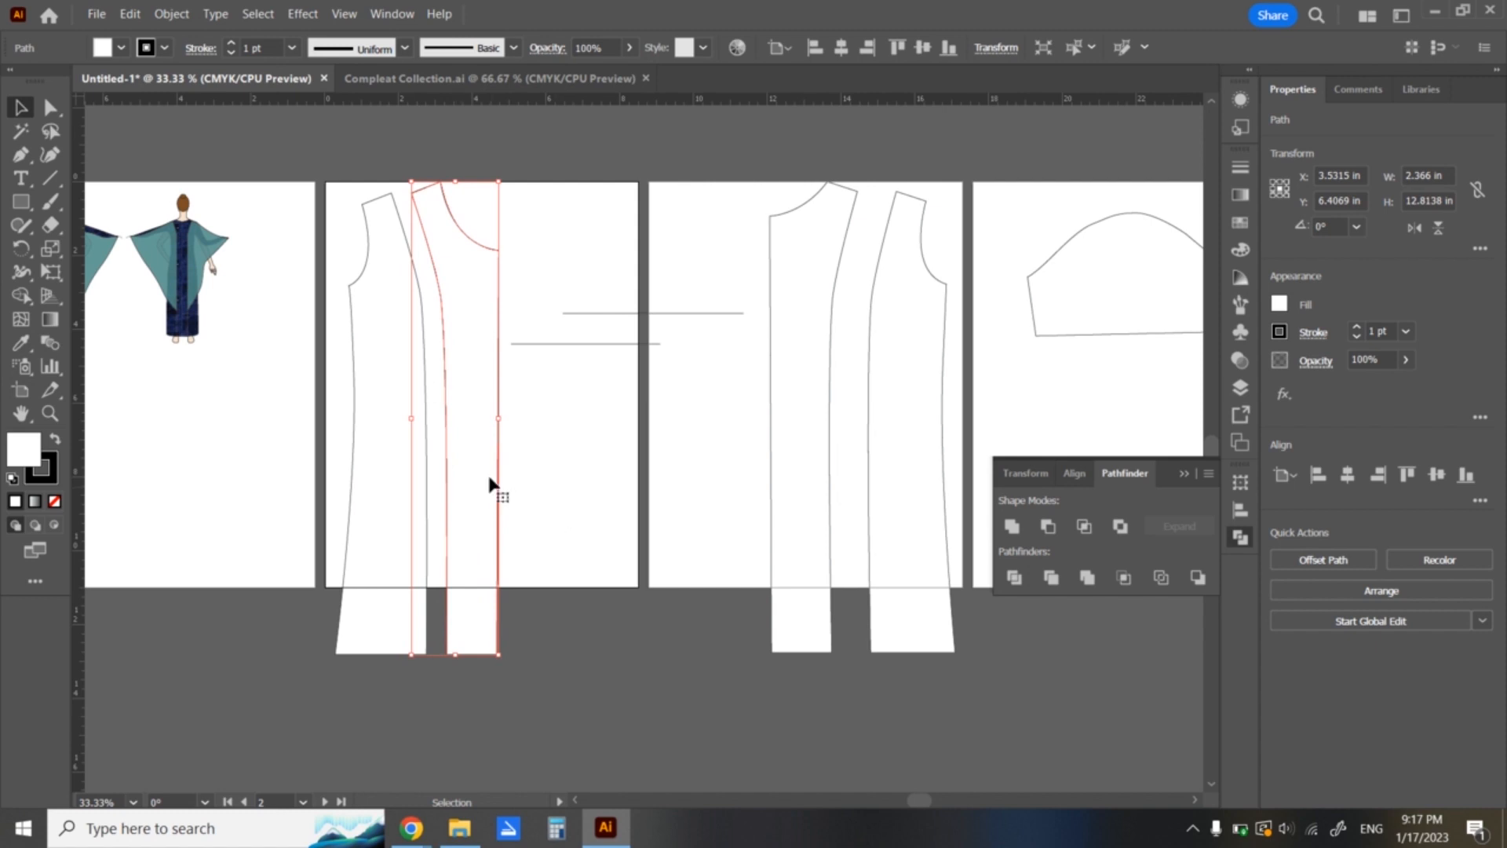
pyautogui.press('Right')
pyautogui.press('Right')
pyautogui.press('Right')
pyautogui.press('Right')
pyautogui.press('Right')
pyautogui.press('Right')
pyautogui.press('Right')
pyautogui.press('Right')
pyautogui.press('Right')
pyautogui.press('Right')
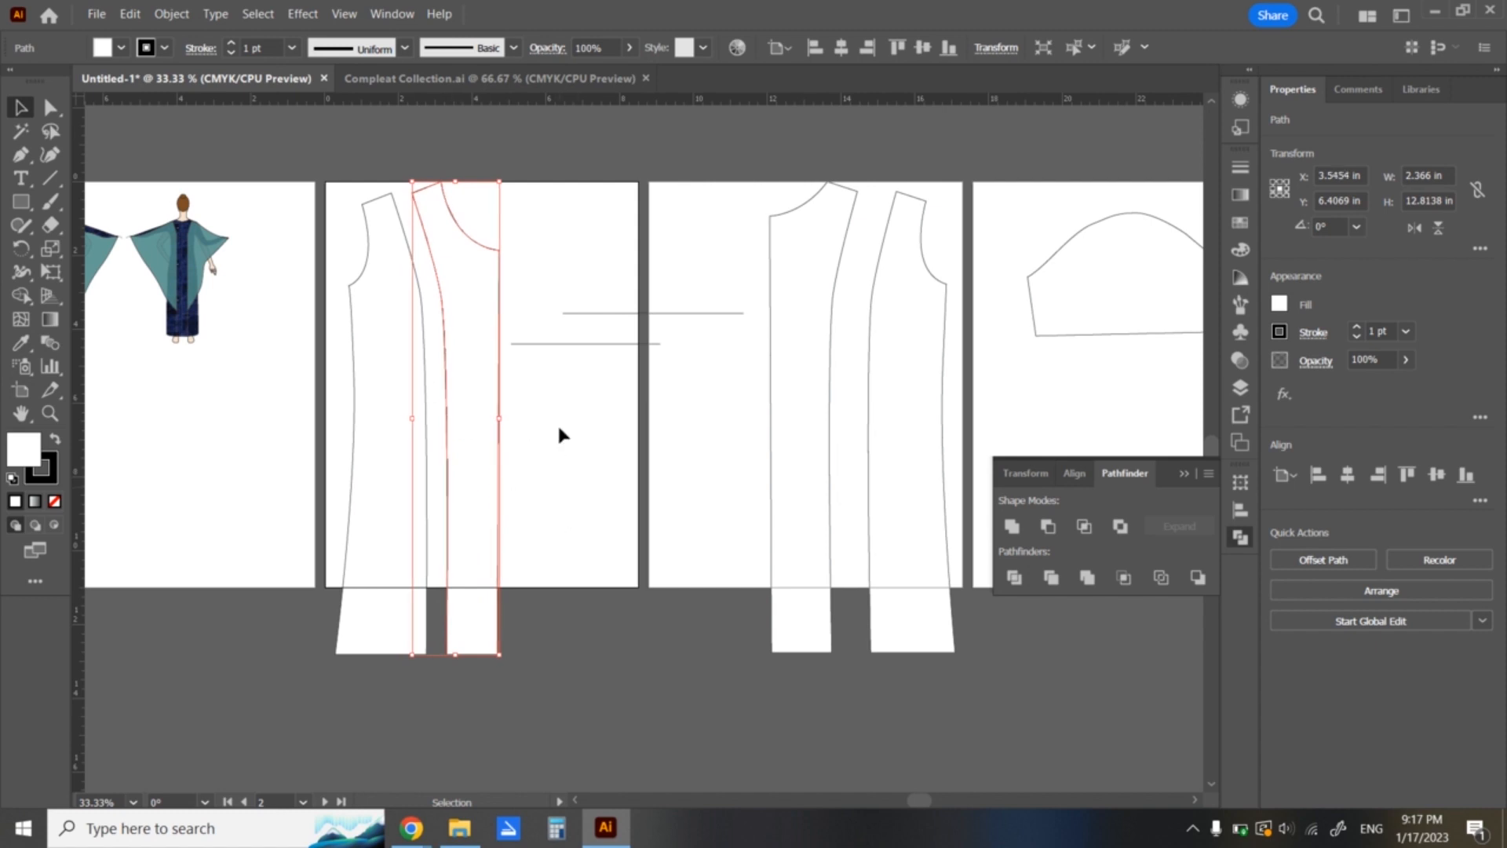
pyautogui.click(597, 427)
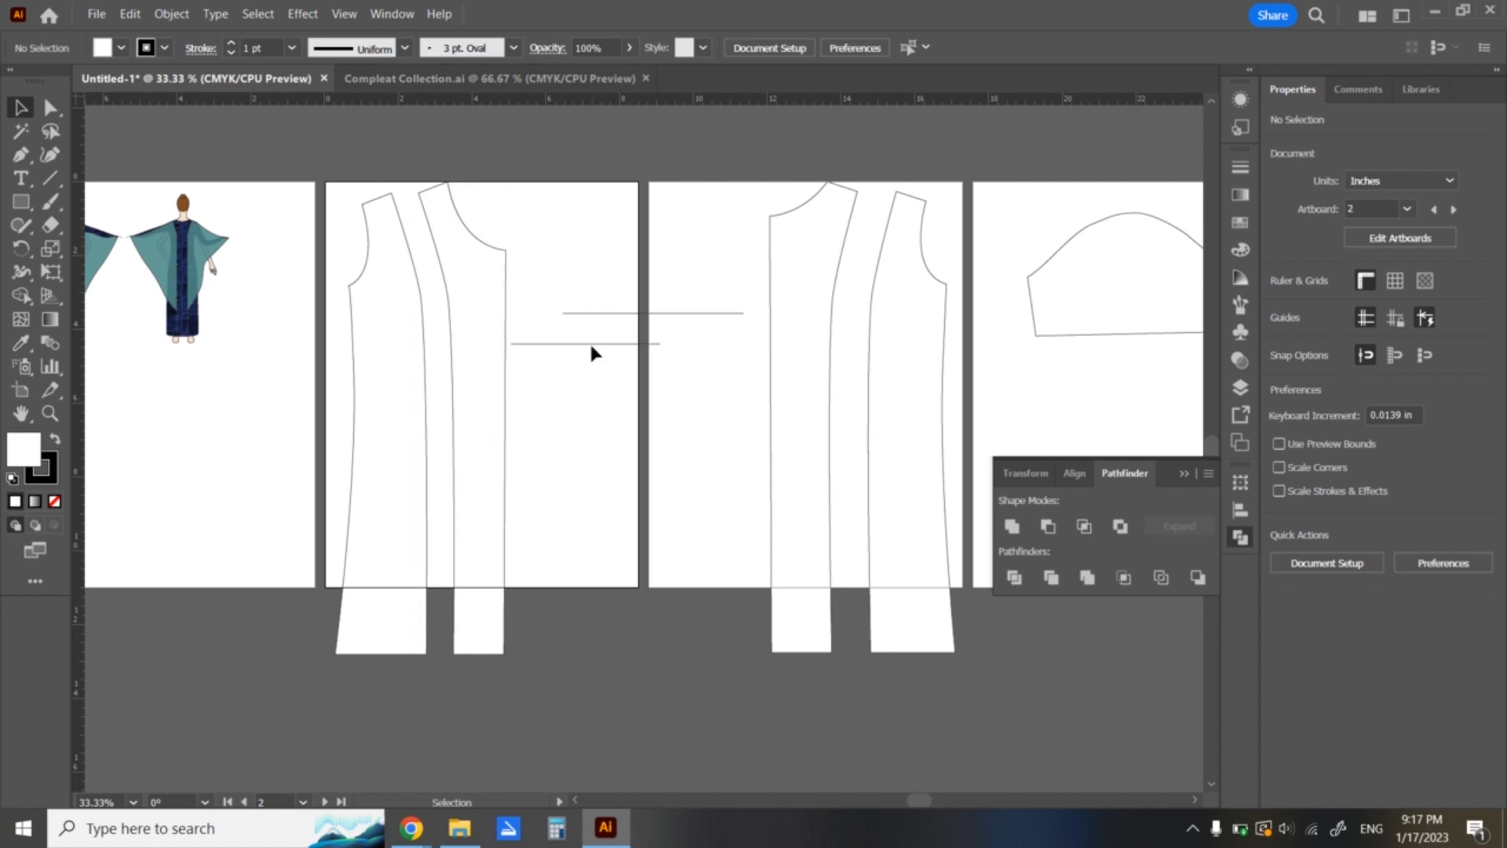
# - Bring the two leftover horizontal lines together between the front and back artboards and remove them
pyautogui.moveTo(618, 343); pyautogui.dragTo(702, 333)
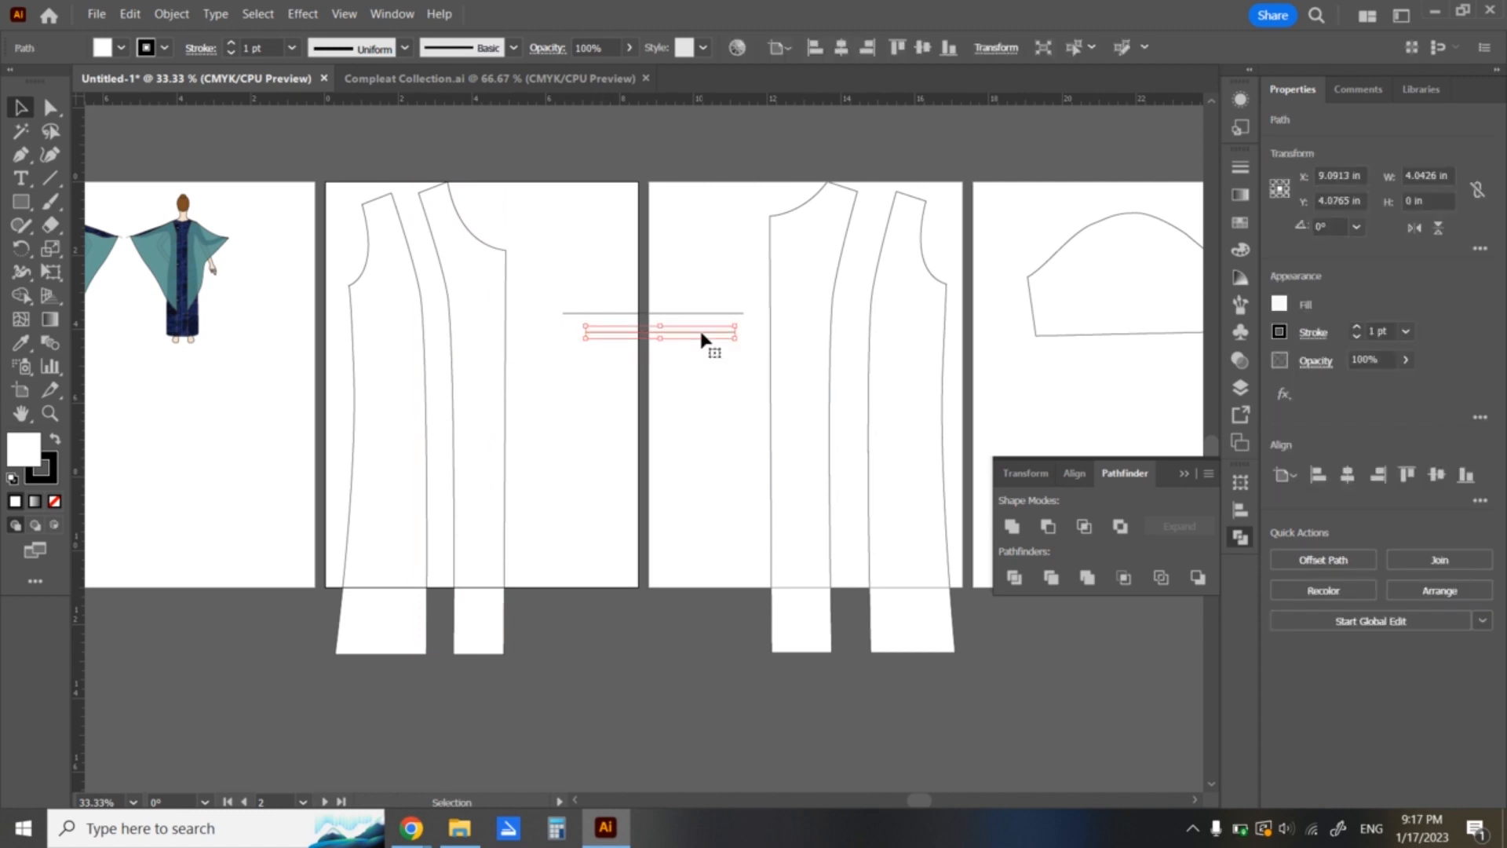
pyautogui.click(552, 454)
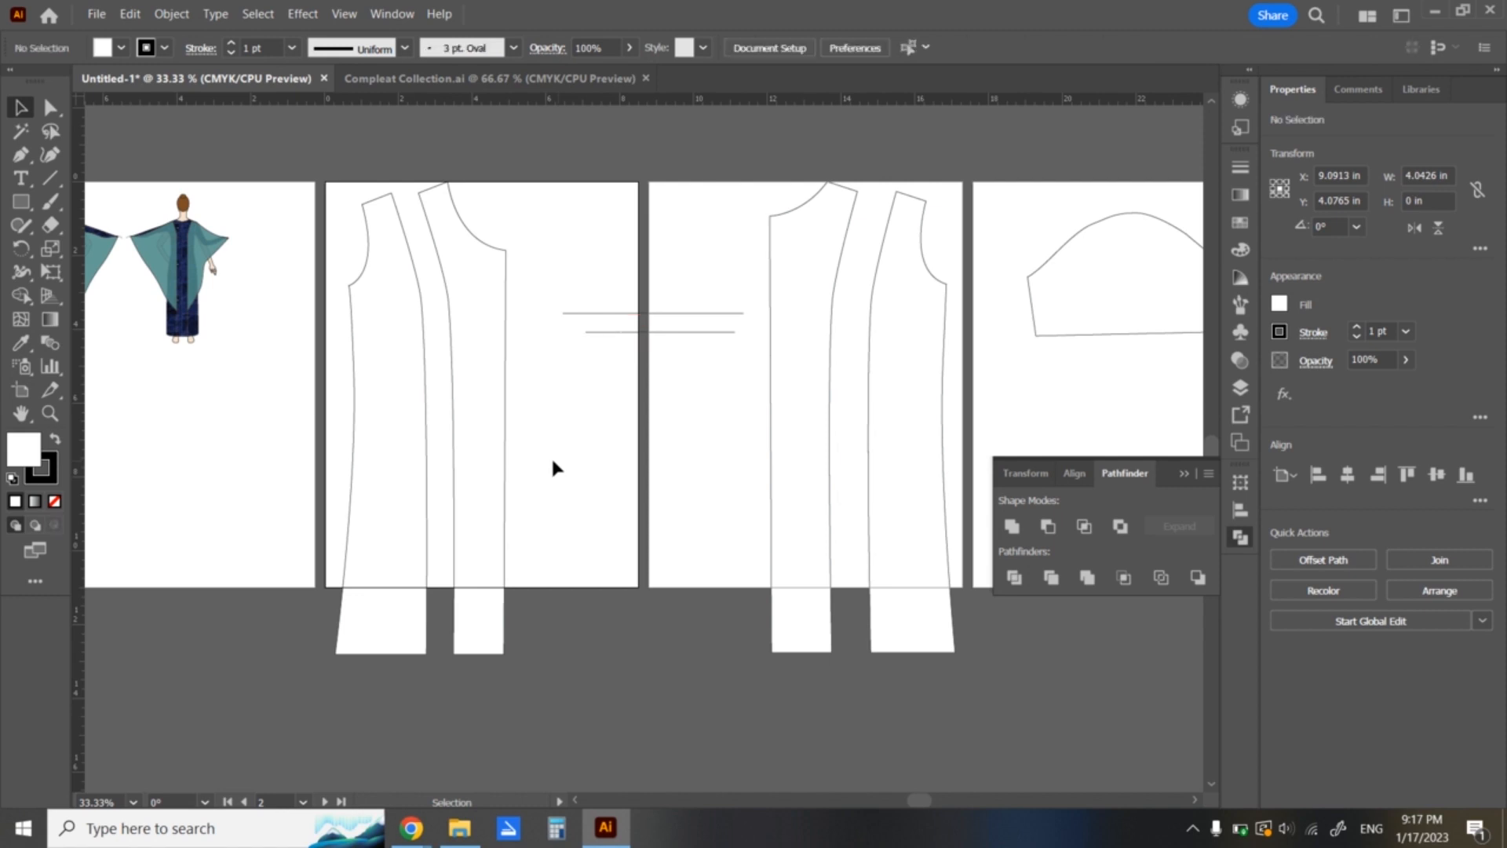
pyautogui.moveTo(589, 410); pyautogui.dragTo(628, 403)
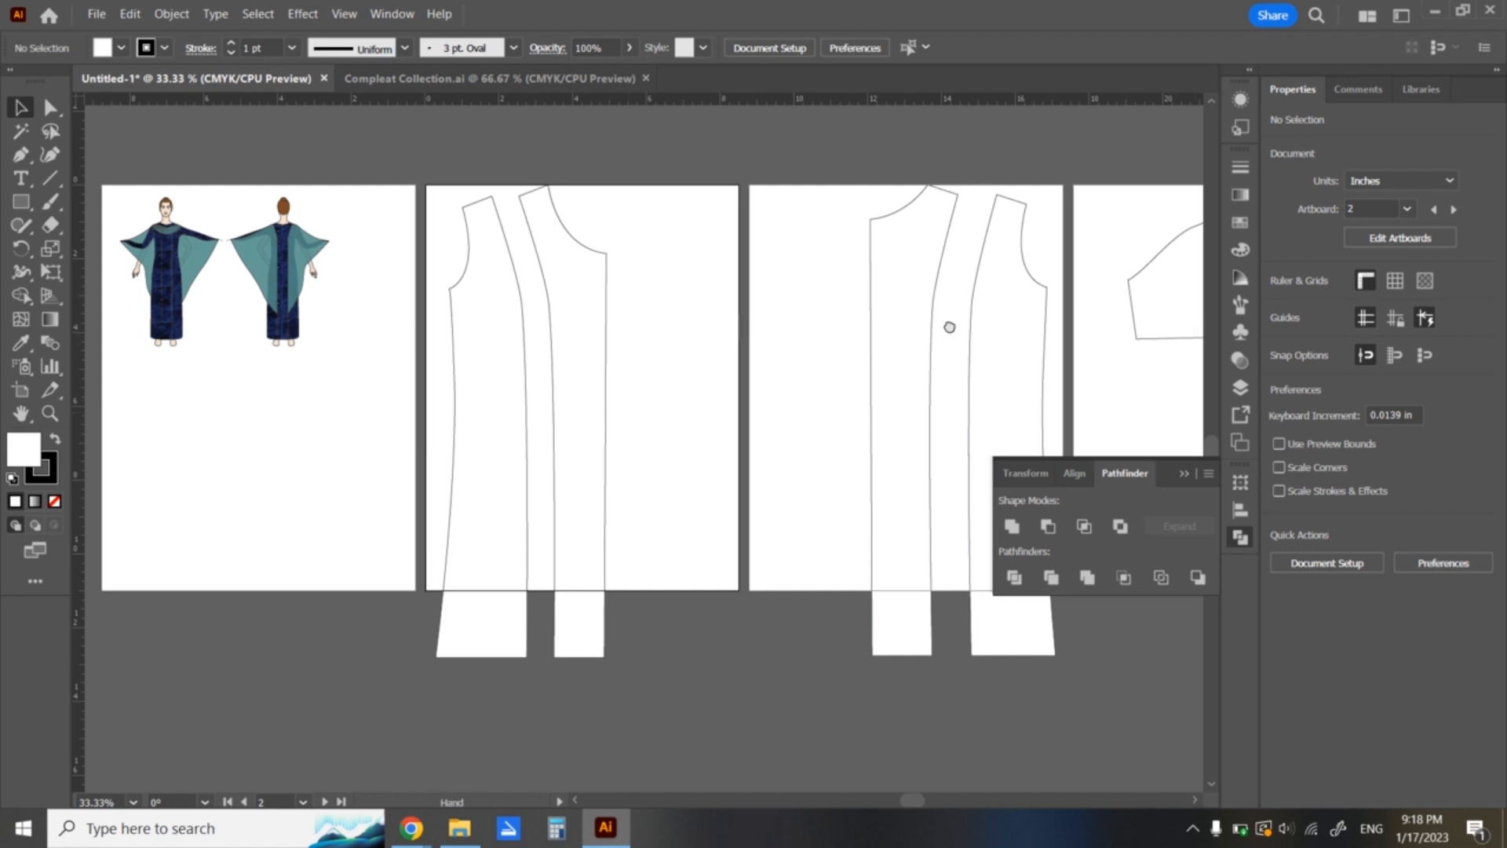
# - Create a vertical line beside the sleeve pattern as a rectangle 0.001 in wide and 5 in high
pyautogui.hscroll(5, 949, 326)
pyautogui.click(764, 346)
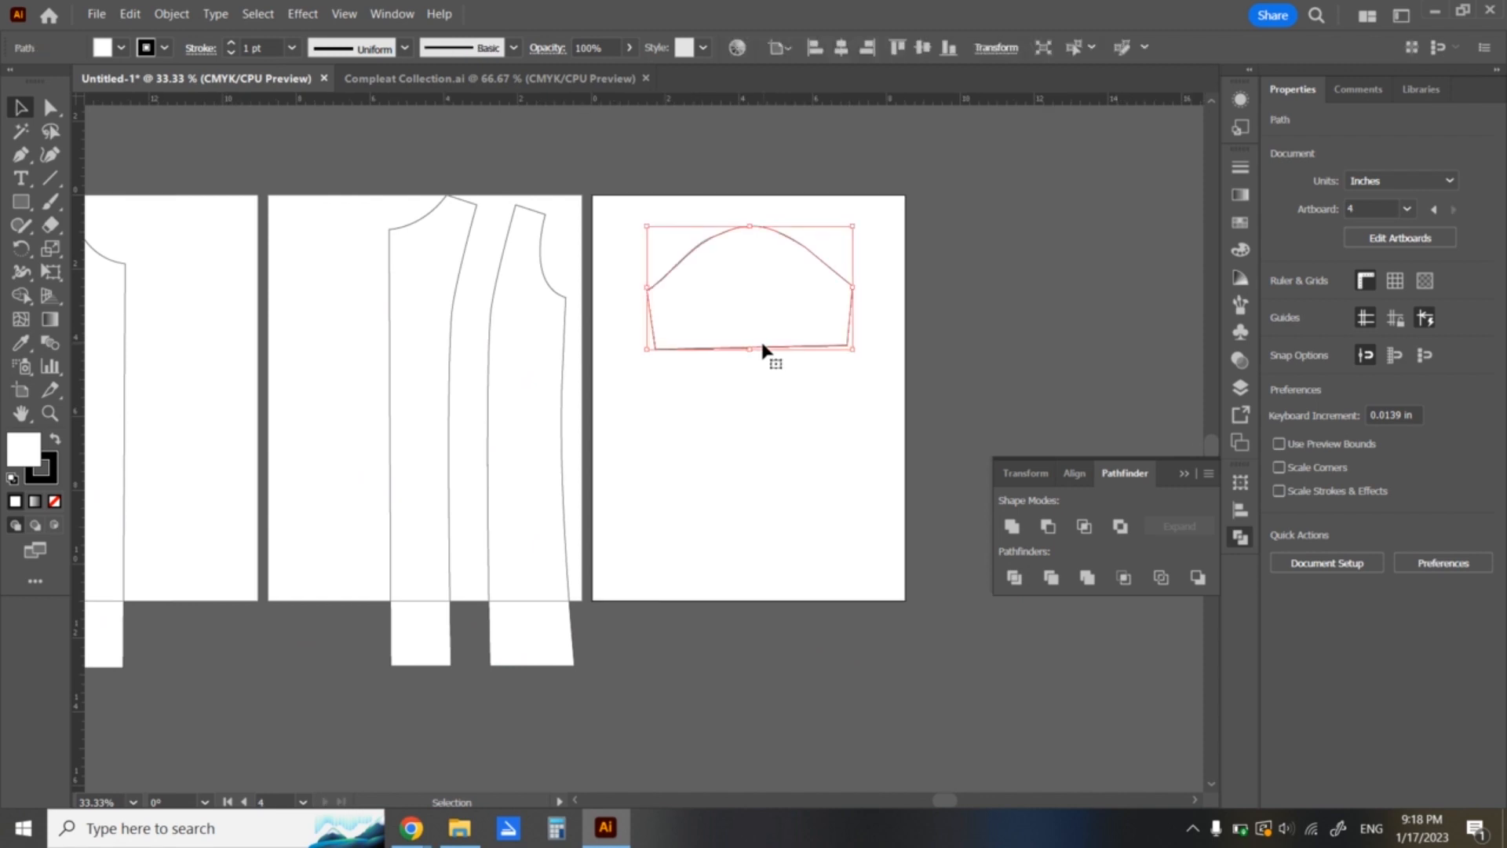
pyautogui.hotkey('ctrl', '+')
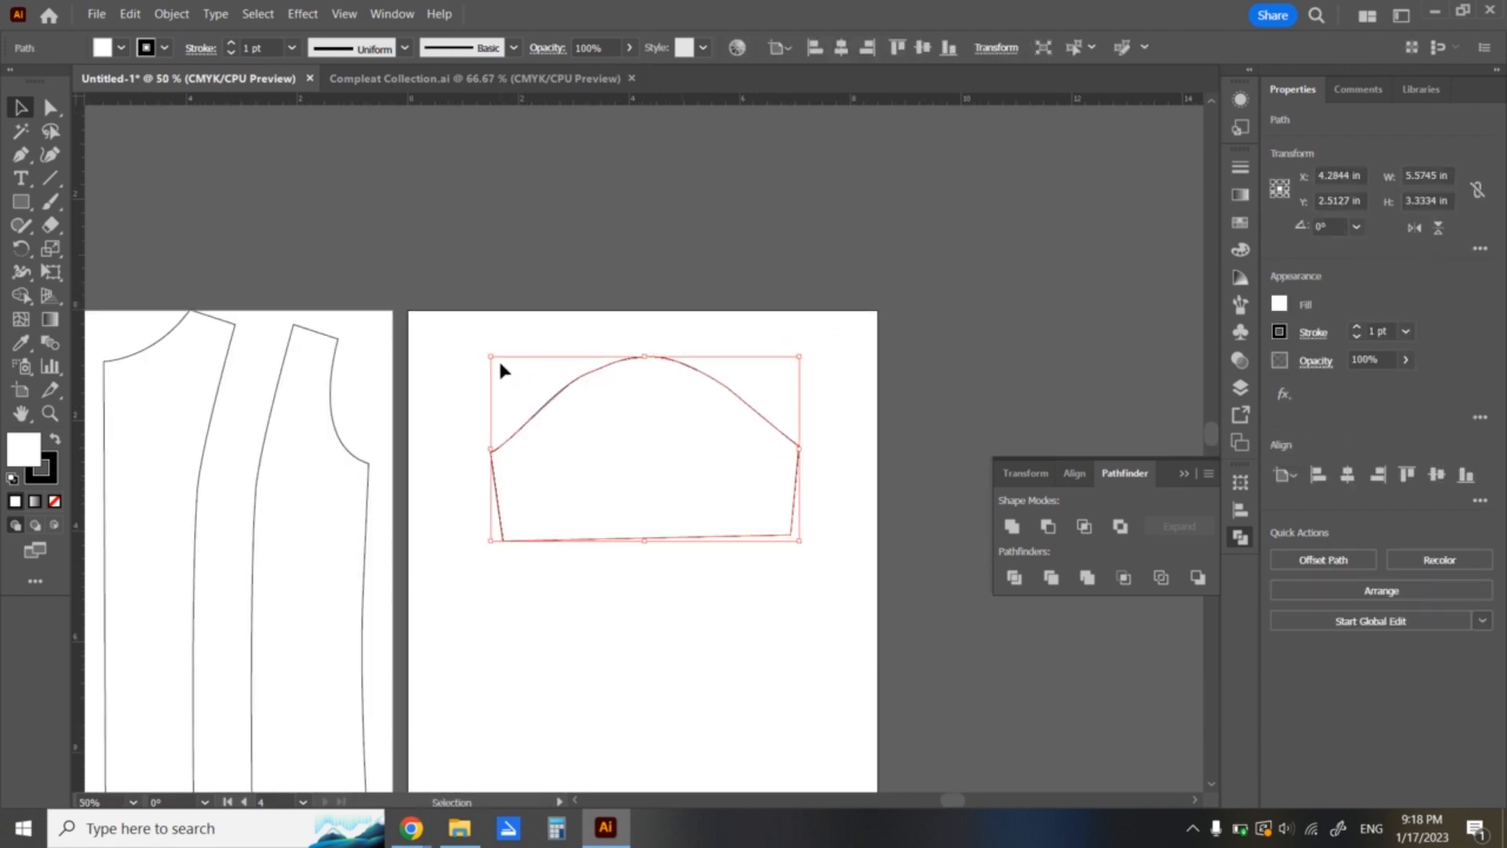
pyautogui.click(21, 201)
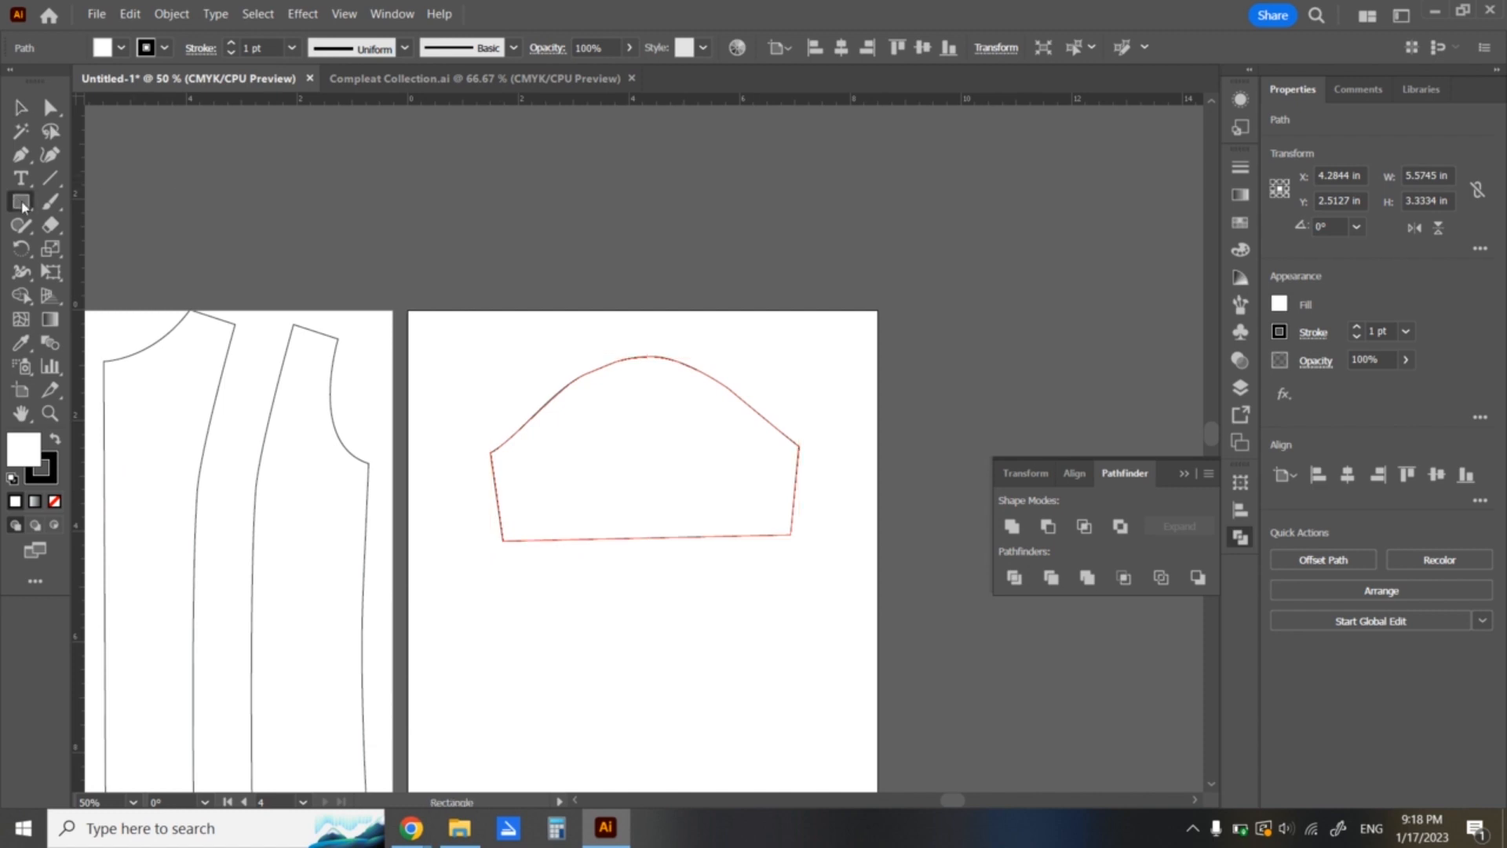
pyautogui.click(884, 414)
pyautogui.moveTo(762, 402); pyautogui.dragTo(660, 402)
pyautogui.write('5')
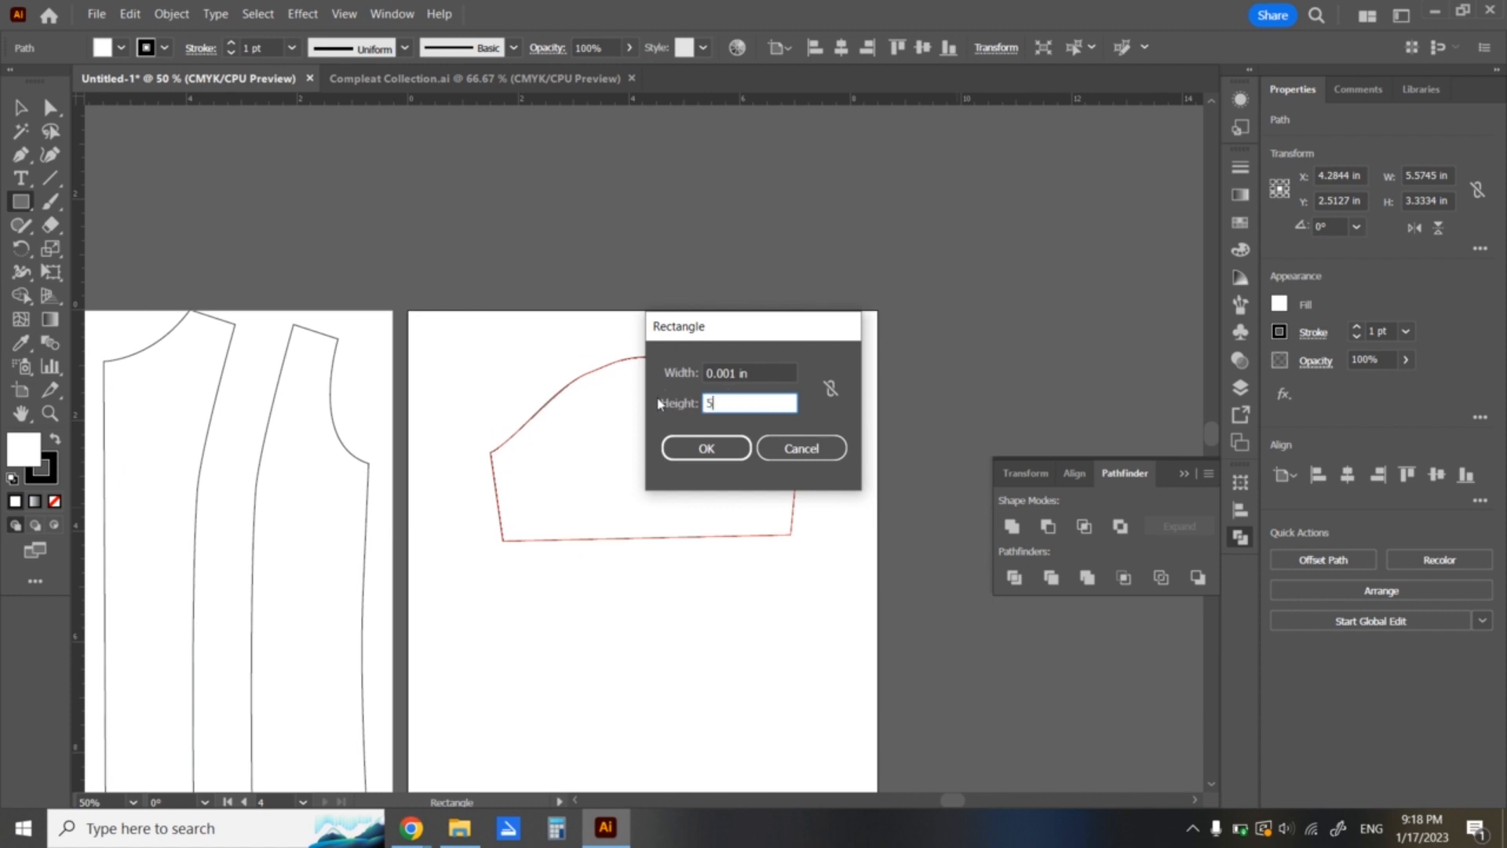
pyautogui.click(715, 451)
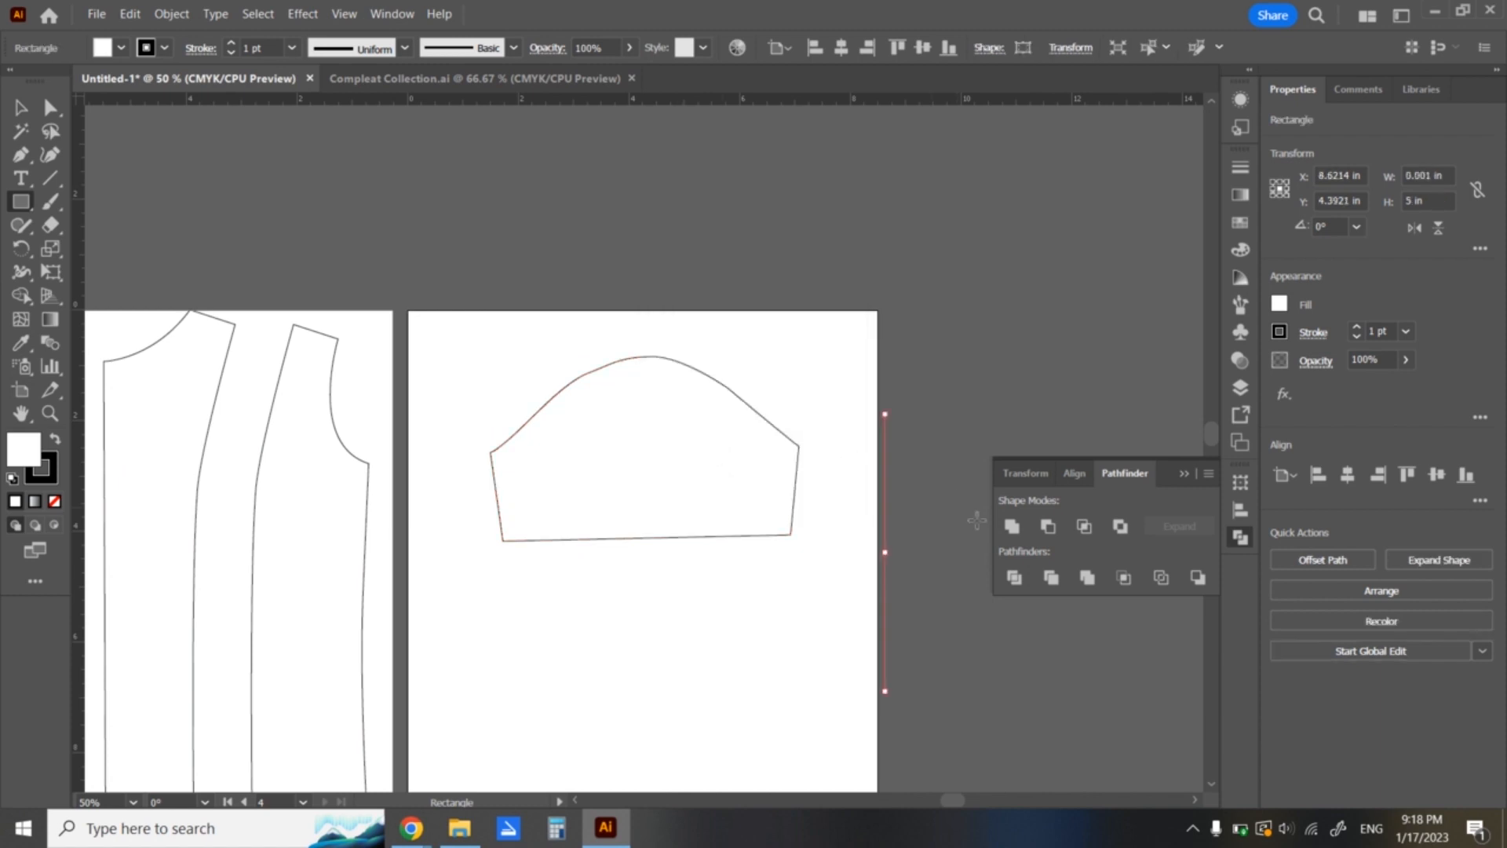
# - Align the 5 in line with the sleeve's horizontal centre and top edge, and move both to about X 4.28, Y 3.13 in
pyautogui.click(21, 108)
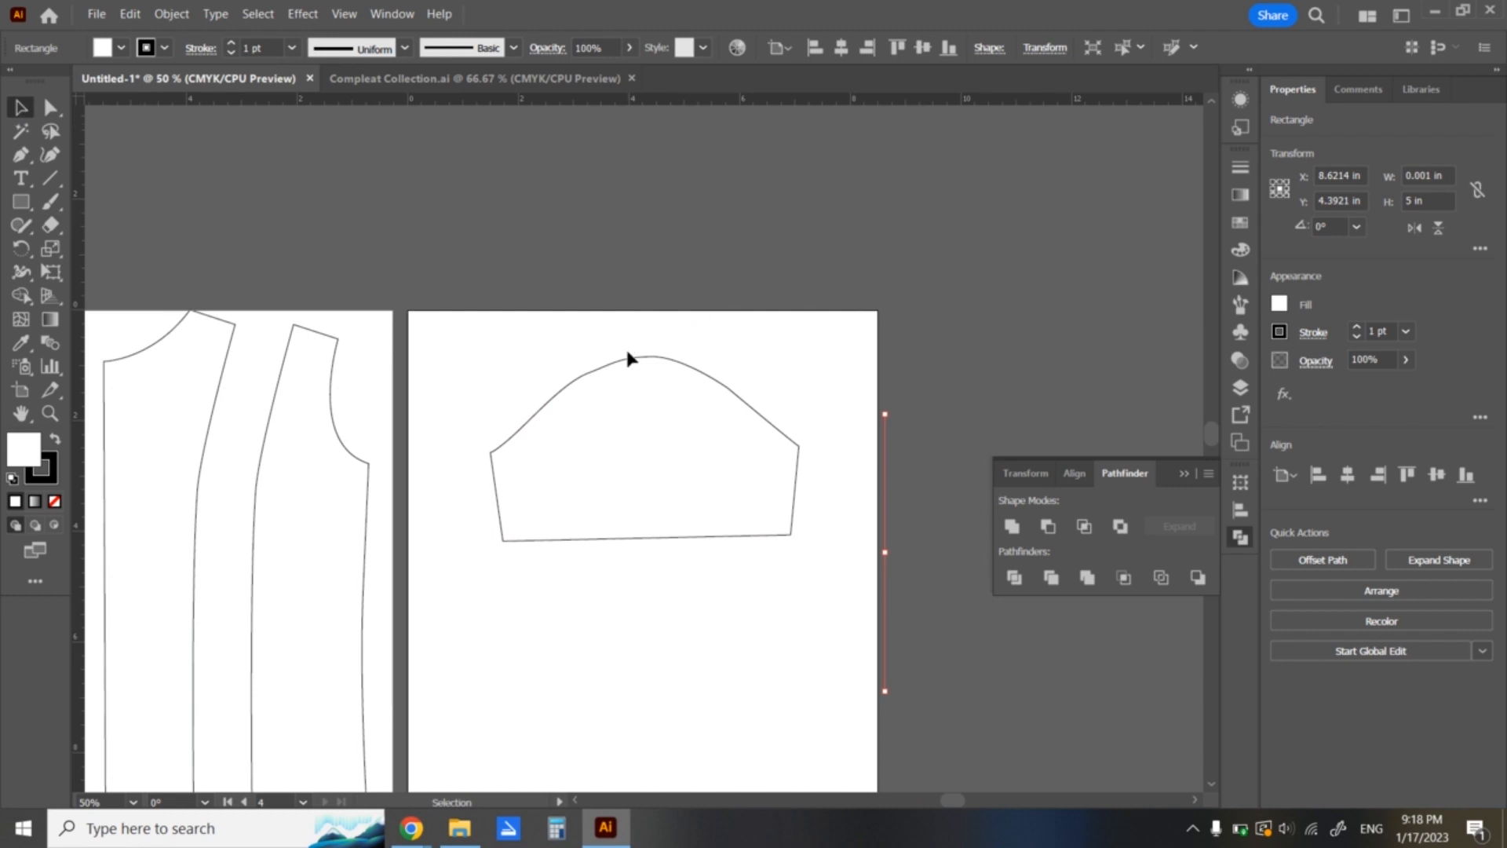
pyautogui.moveTo(969, 640); pyautogui.dragTo(967, 639)
pyautogui.moveTo(511, 362); pyautogui.dragTo(972, 719)
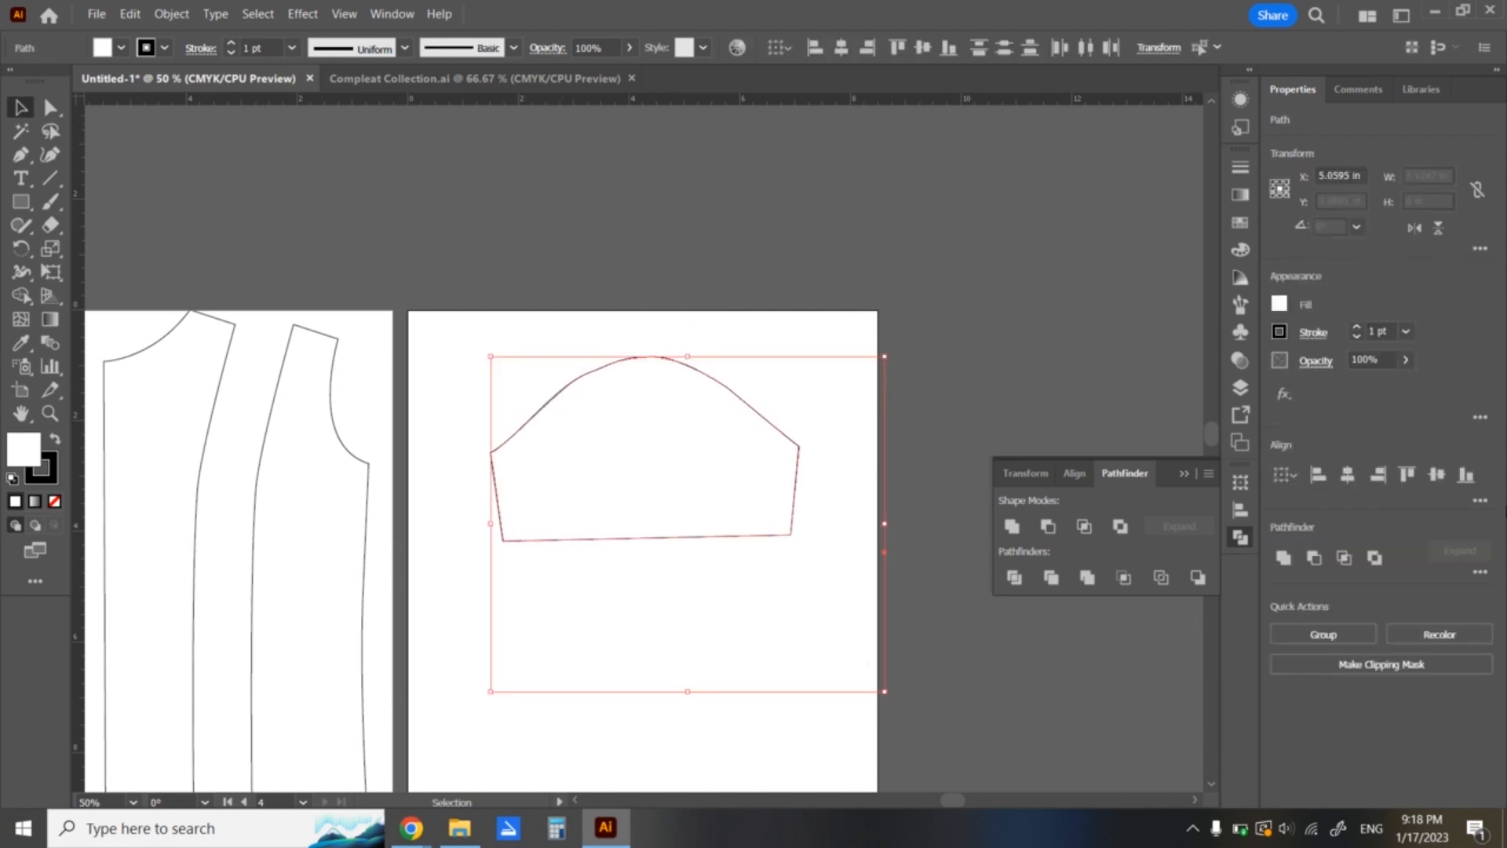
pyautogui.click(1347, 475)
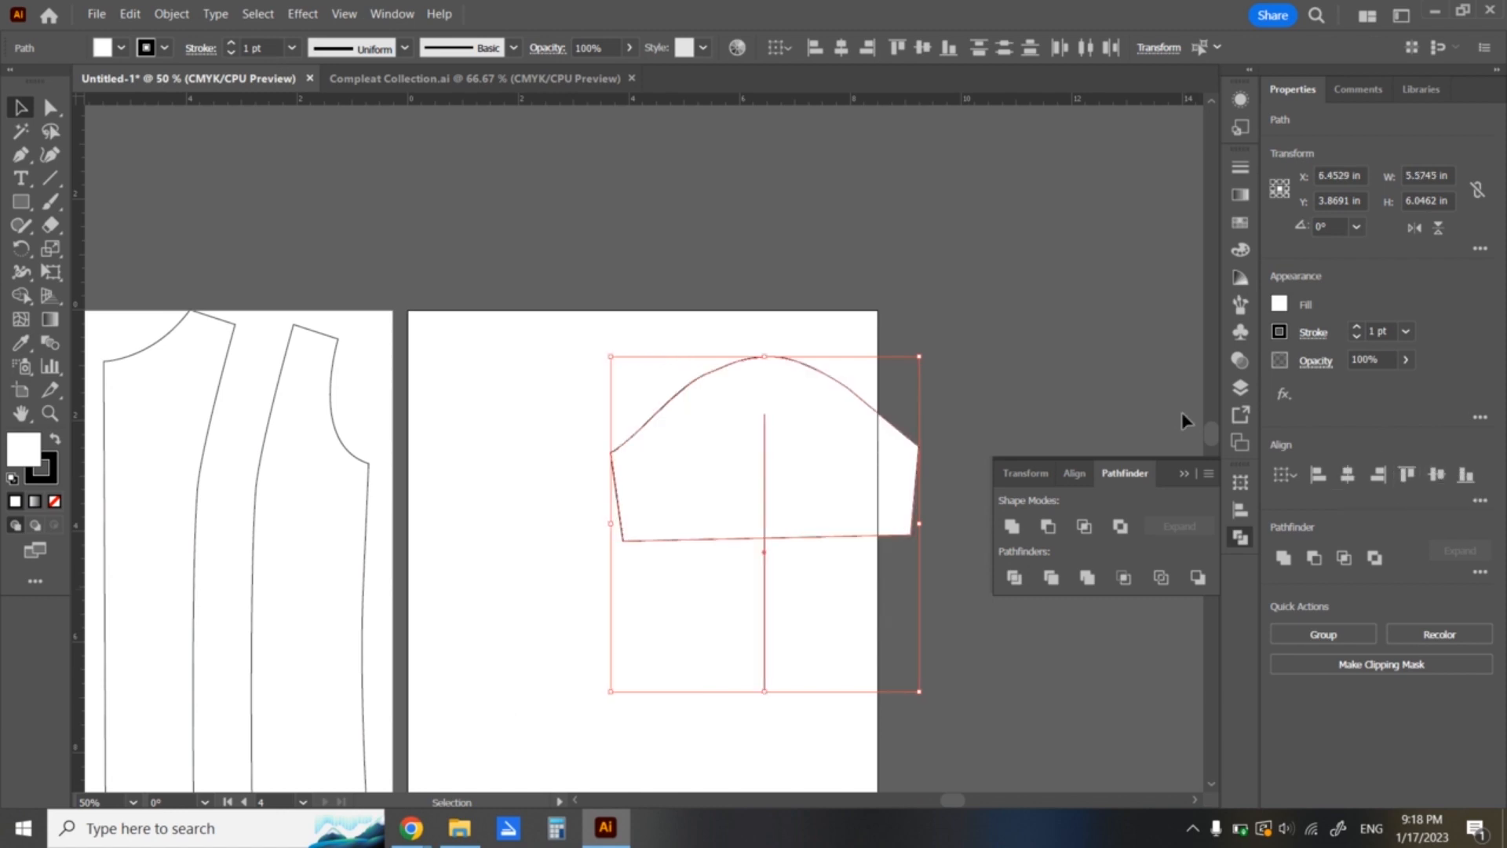
pyautogui.click(1411, 474)
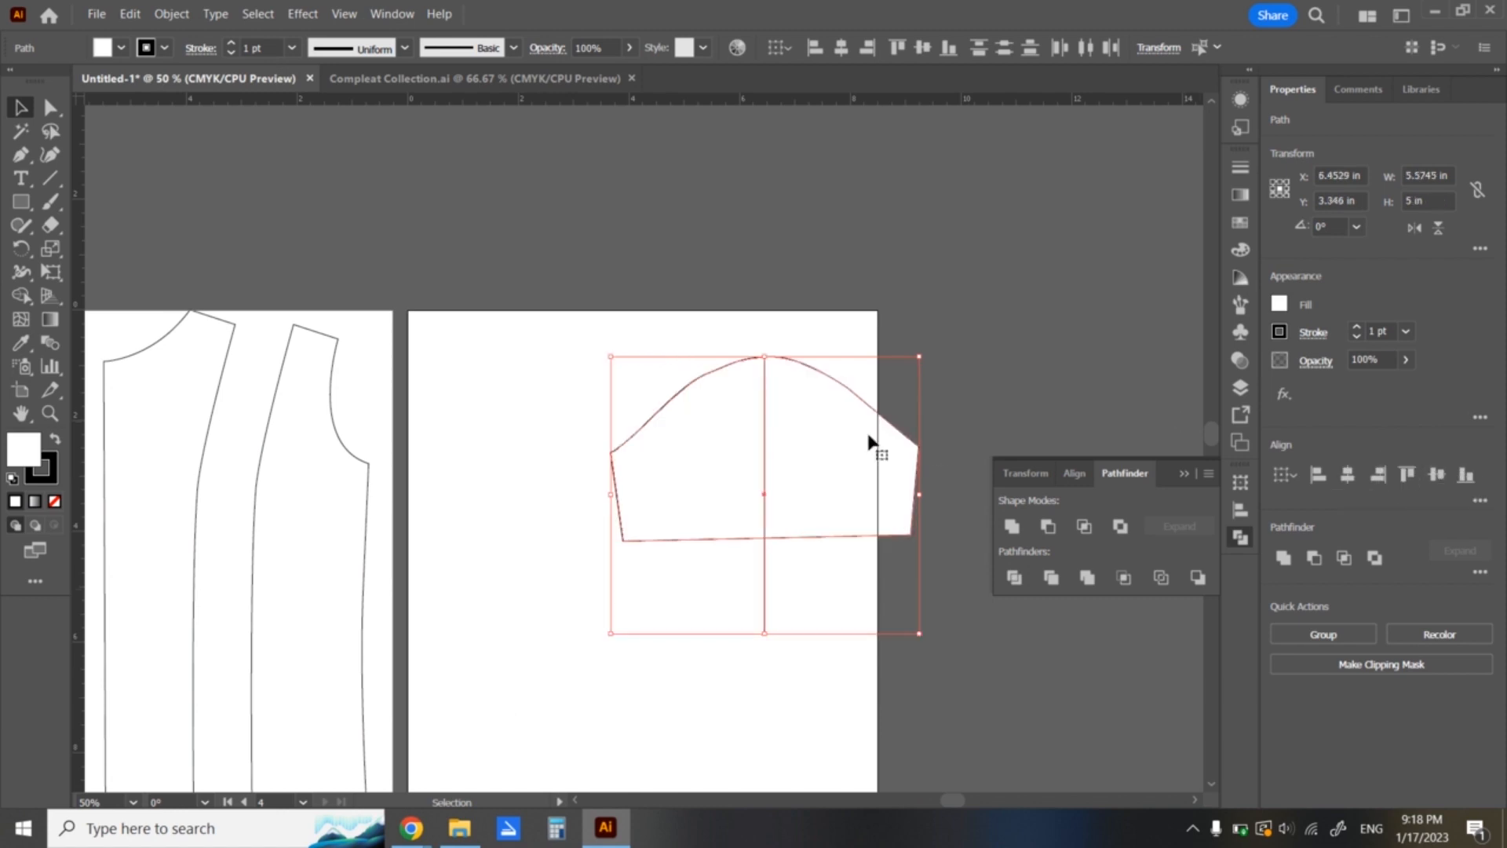
pyautogui.moveTo(831, 436); pyautogui.dragTo(713, 430)
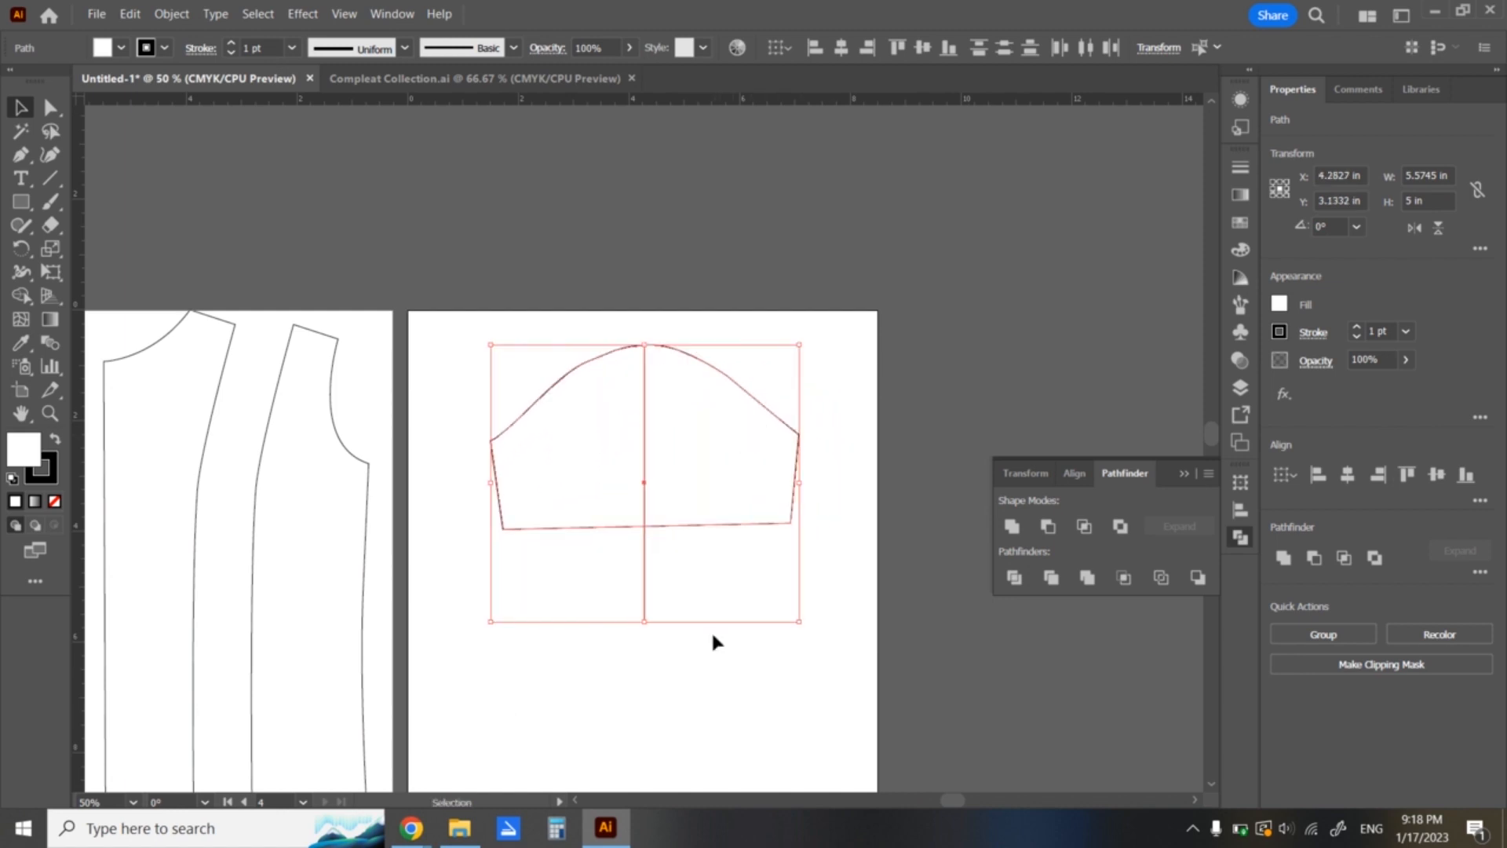
# - Lengthen the sleeve by lassoing its hem corners with the centre line's lower end and aligning these points to the bottom
pyautogui.click(714, 671)
pyautogui.press('space')
pyautogui.moveTo(699, 663); pyautogui.dragTo(700, 461)
pyautogui.click(50, 131)
pyautogui.moveTo(557, 366)
pyautogui.mouseDown()
pyautogui.moveTo(517, 321)
pyautogui.moveTo(465, 314)
pyautogui.moveTo(447, 342)
pyautogui.moveTo(507, 484)
pyautogui.moveTo(612, 520)
pyautogui.moveTo(788, 469)
pyautogui.moveTo(827, 439)
pyautogui.moveTo(846, 352)
pyautogui.moveTo(789, 289)
pyautogui.moveTo(736, 321)
pyautogui.moveTo(716, 368)
pyautogui.moveTo(675, 395)
pyautogui.moveTo(614, 391)
pyautogui.mouseUp()
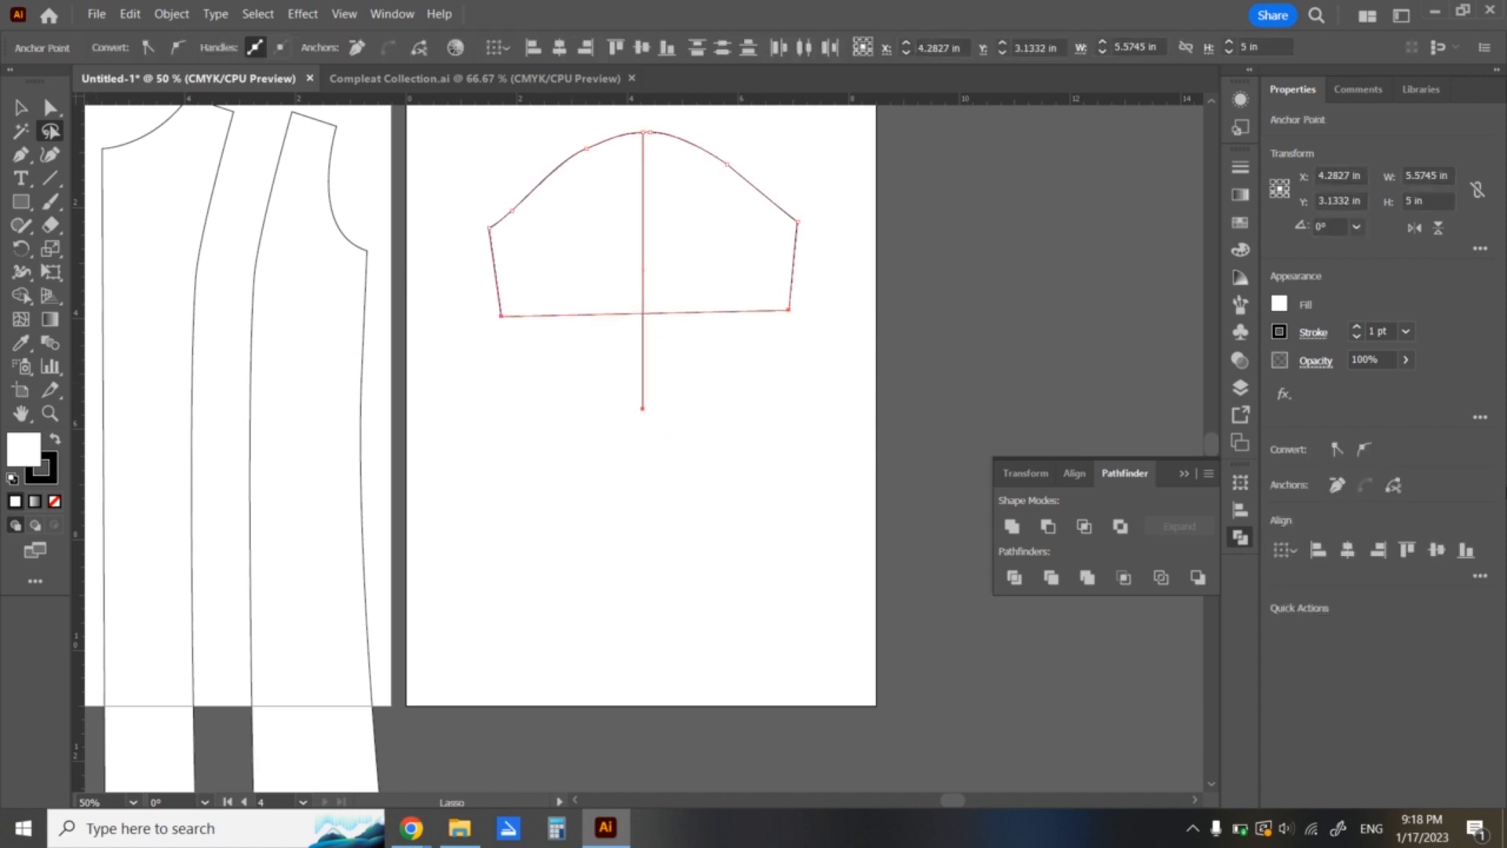
pyautogui.click(1465, 554)
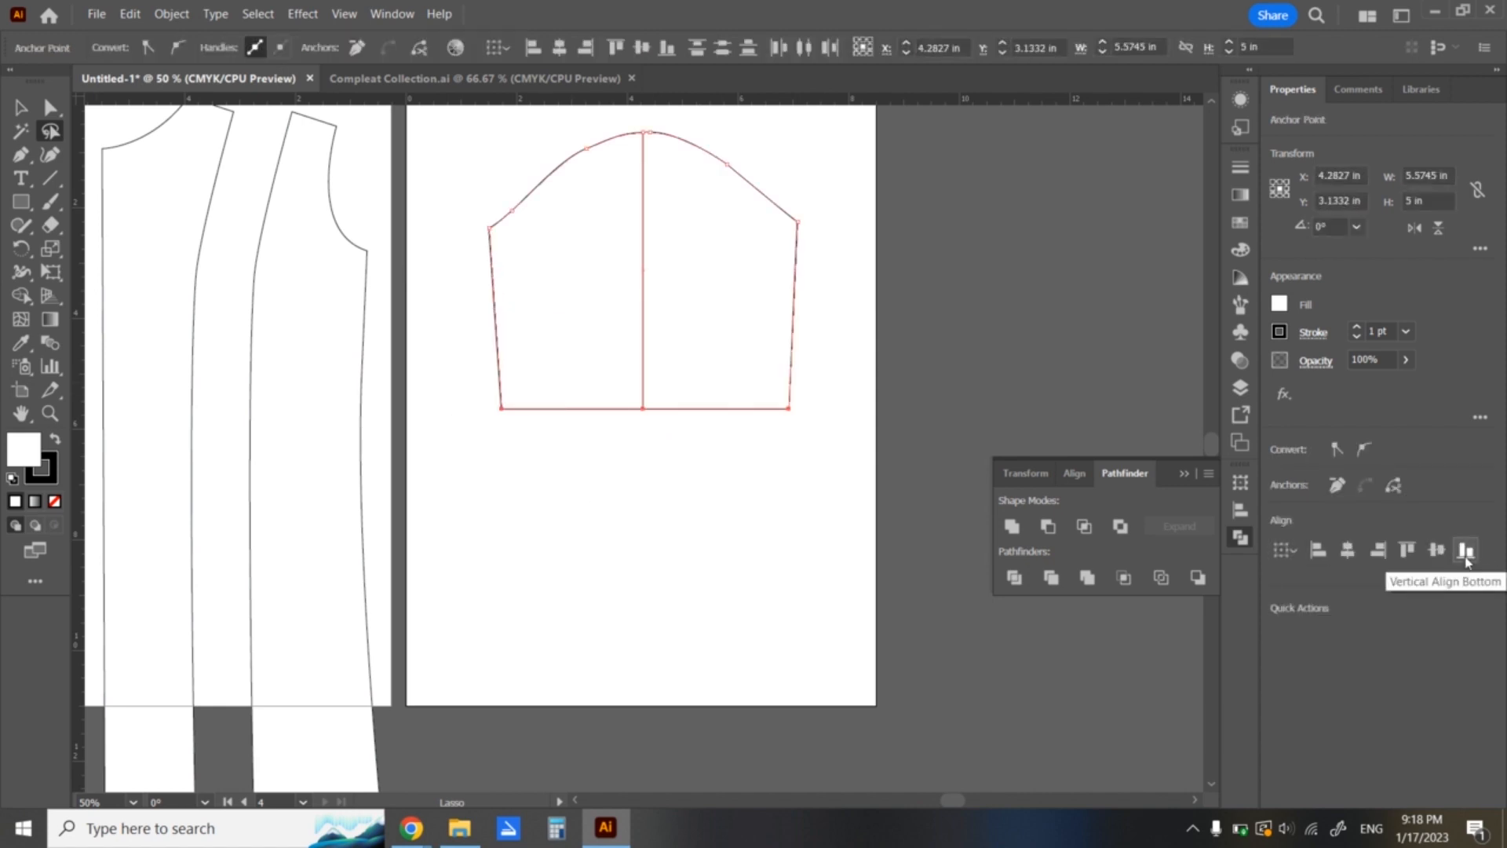
pyautogui.click(750, 499)
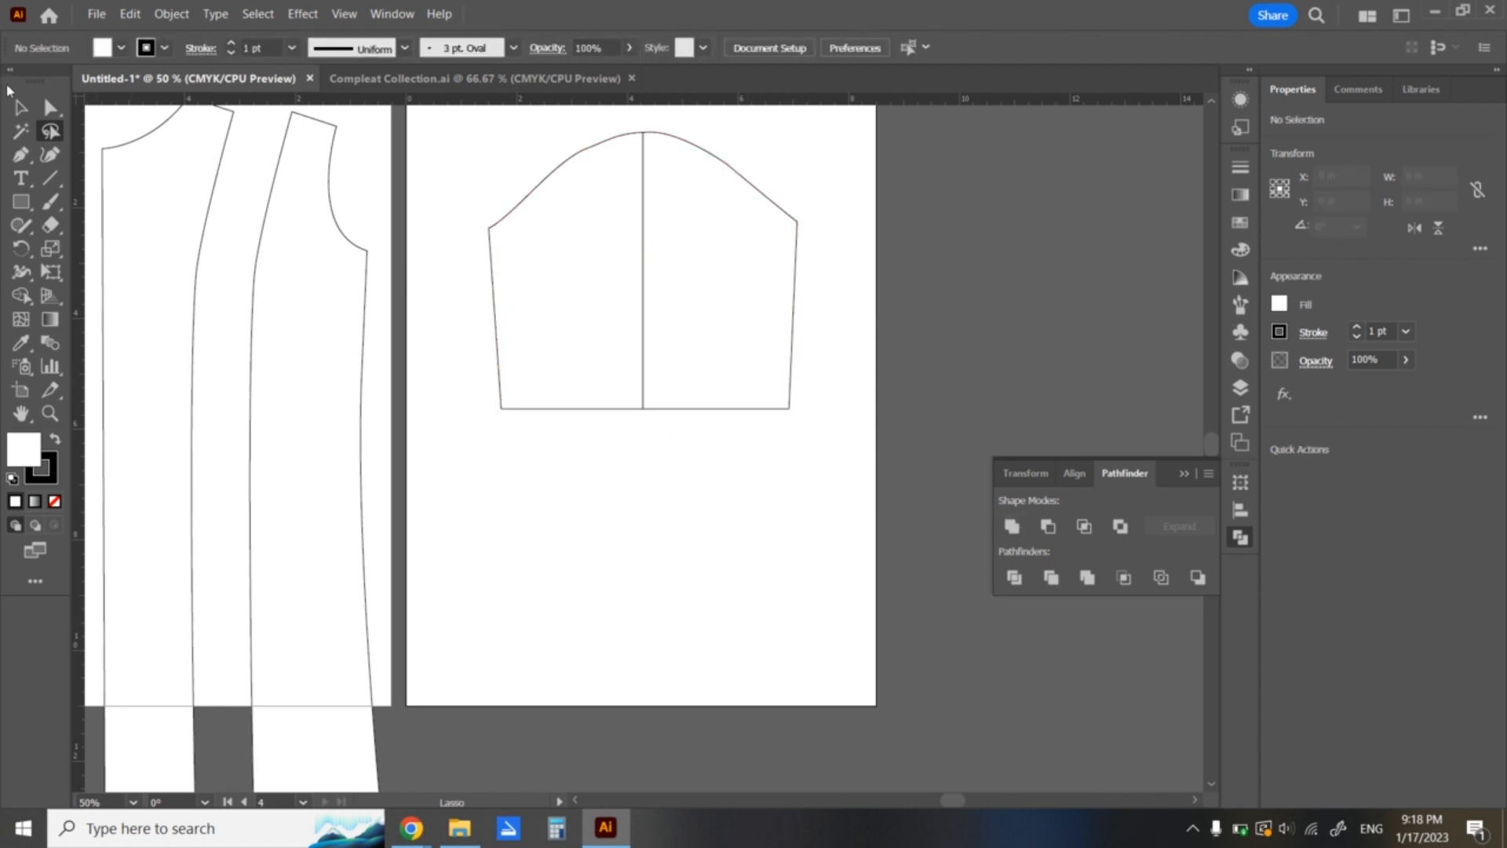
# - Remove the vertical centre line from the sleeve, leaving only the lengthened outline
pyautogui.click(22, 108)
pyautogui.hotkey('ctrl', '-')
pyautogui.moveTo(777, 427); pyautogui.dragTo(1128, 406)
pyautogui.hotkey('ctrl', '-')
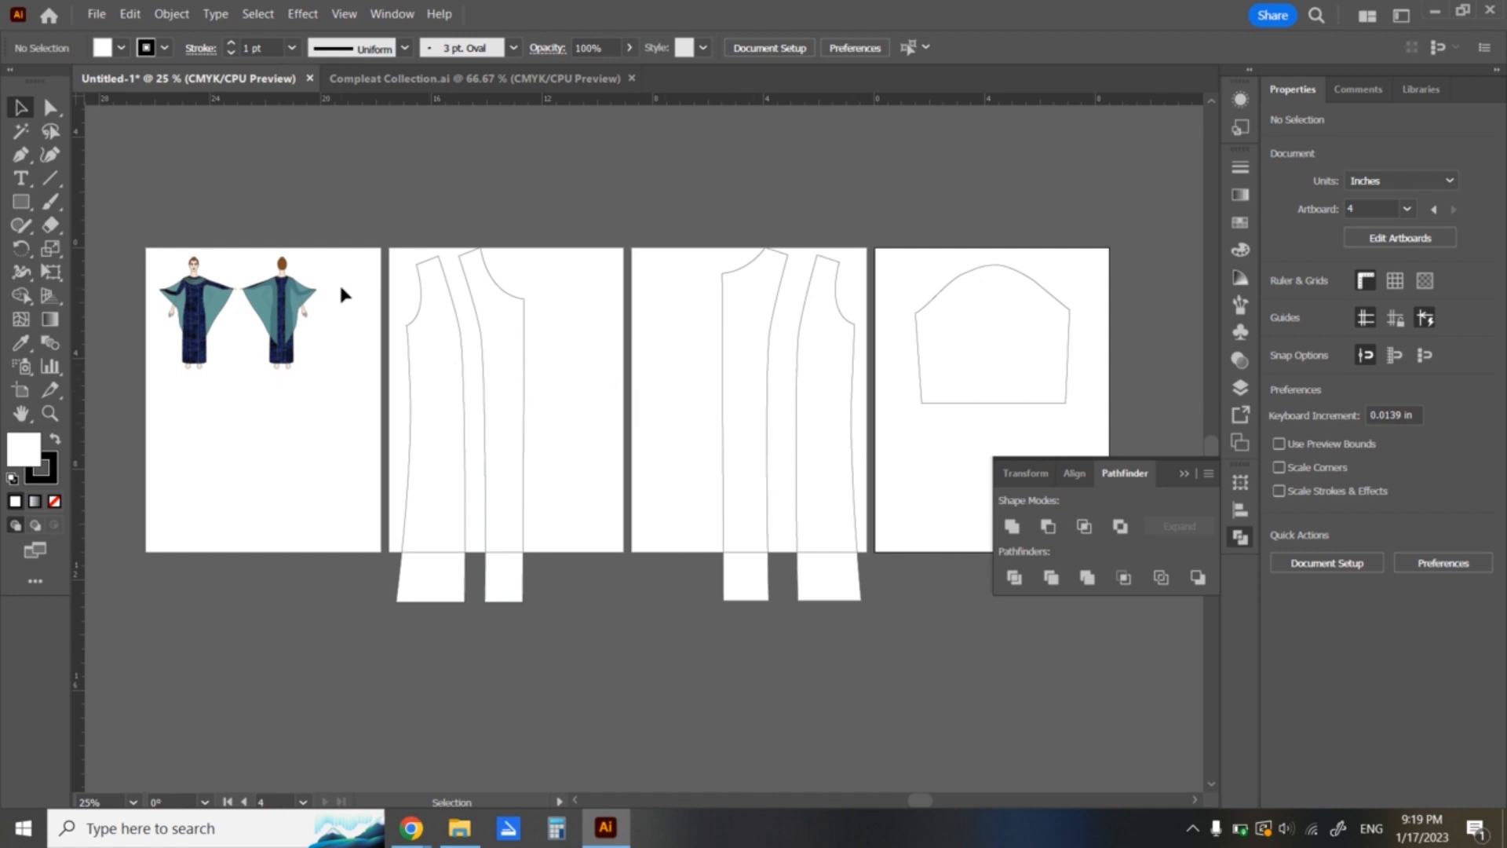
# - Reposition the front panels on artboard 2 and the back panels on artboard 3, centring each pair across its artboard's width
pyautogui.click(455, 381)
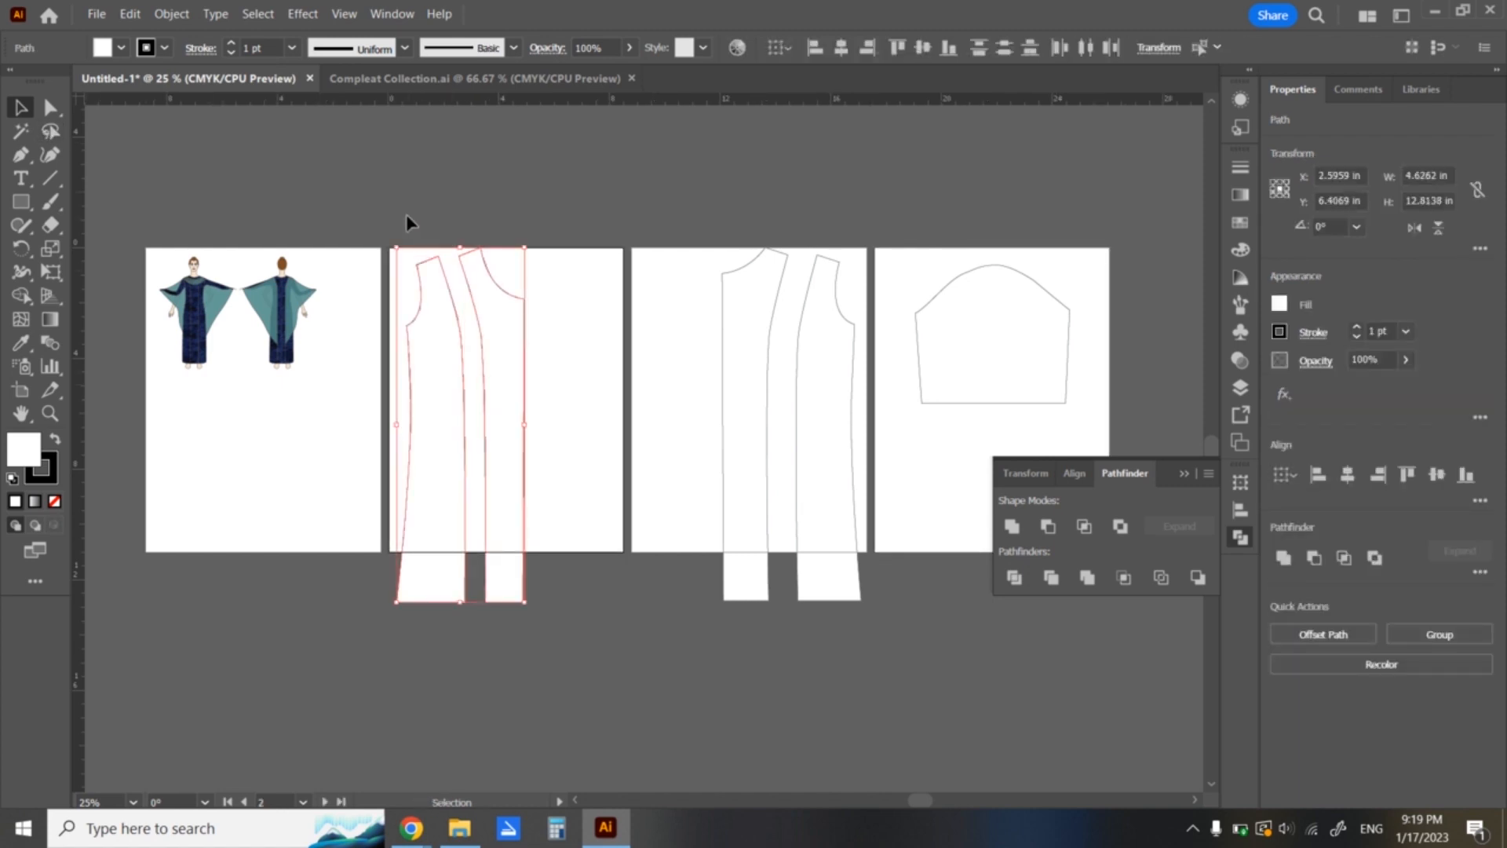
pyautogui.keyDown('shift'); pyautogui.click(766, 390); pyautogui.keyUp('shift')
pyautogui.keyDown('shift'); pyautogui.click(821, 400); pyautogui.keyUp('shift')
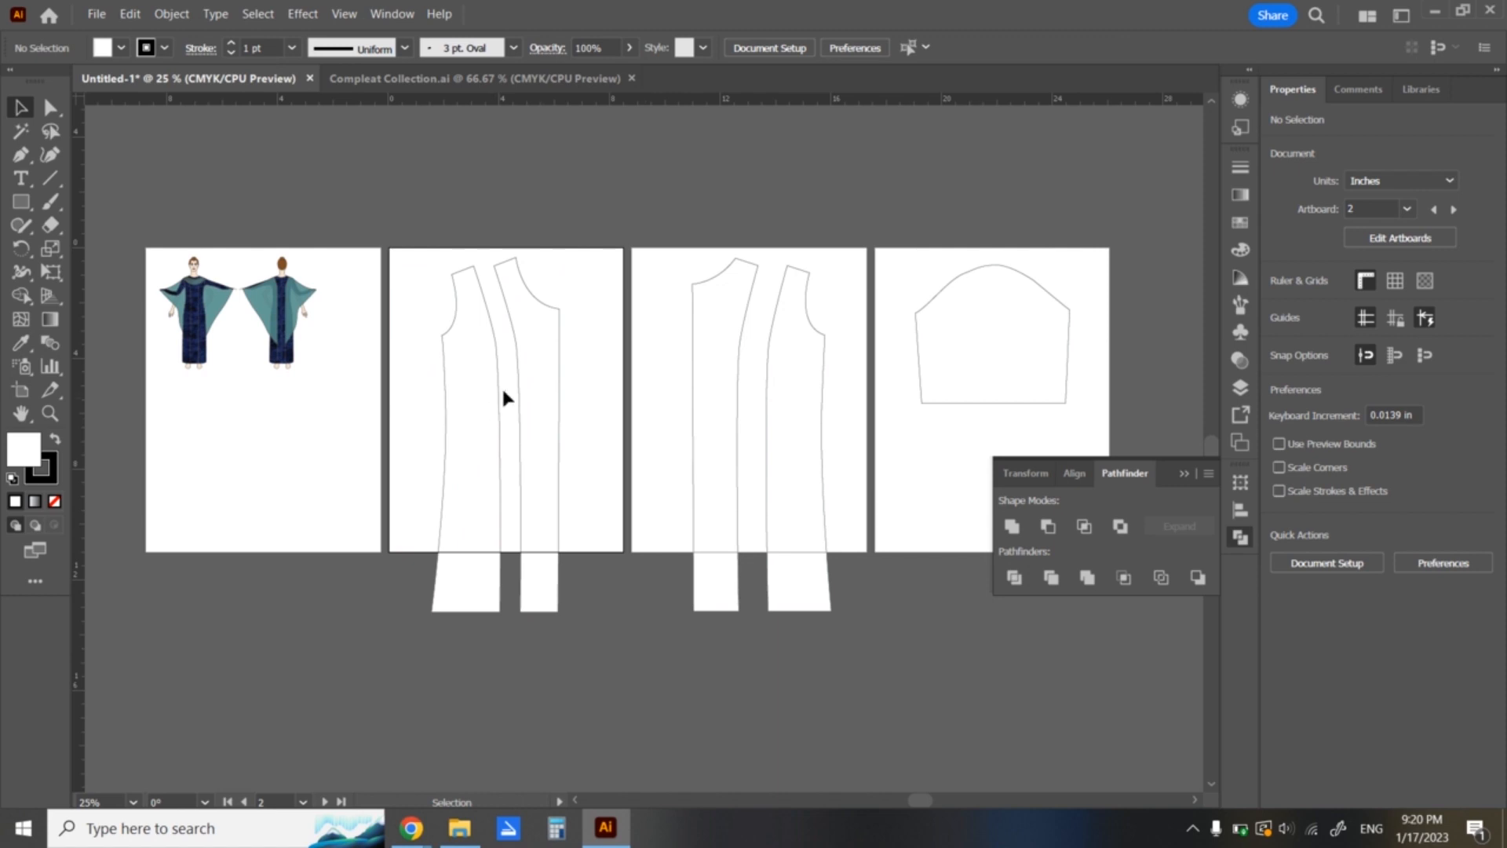
# - Nudge the front centre panel away from the front side panel to about X 5.60 in, widening the gap between them
pyautogui.click(531, 402)
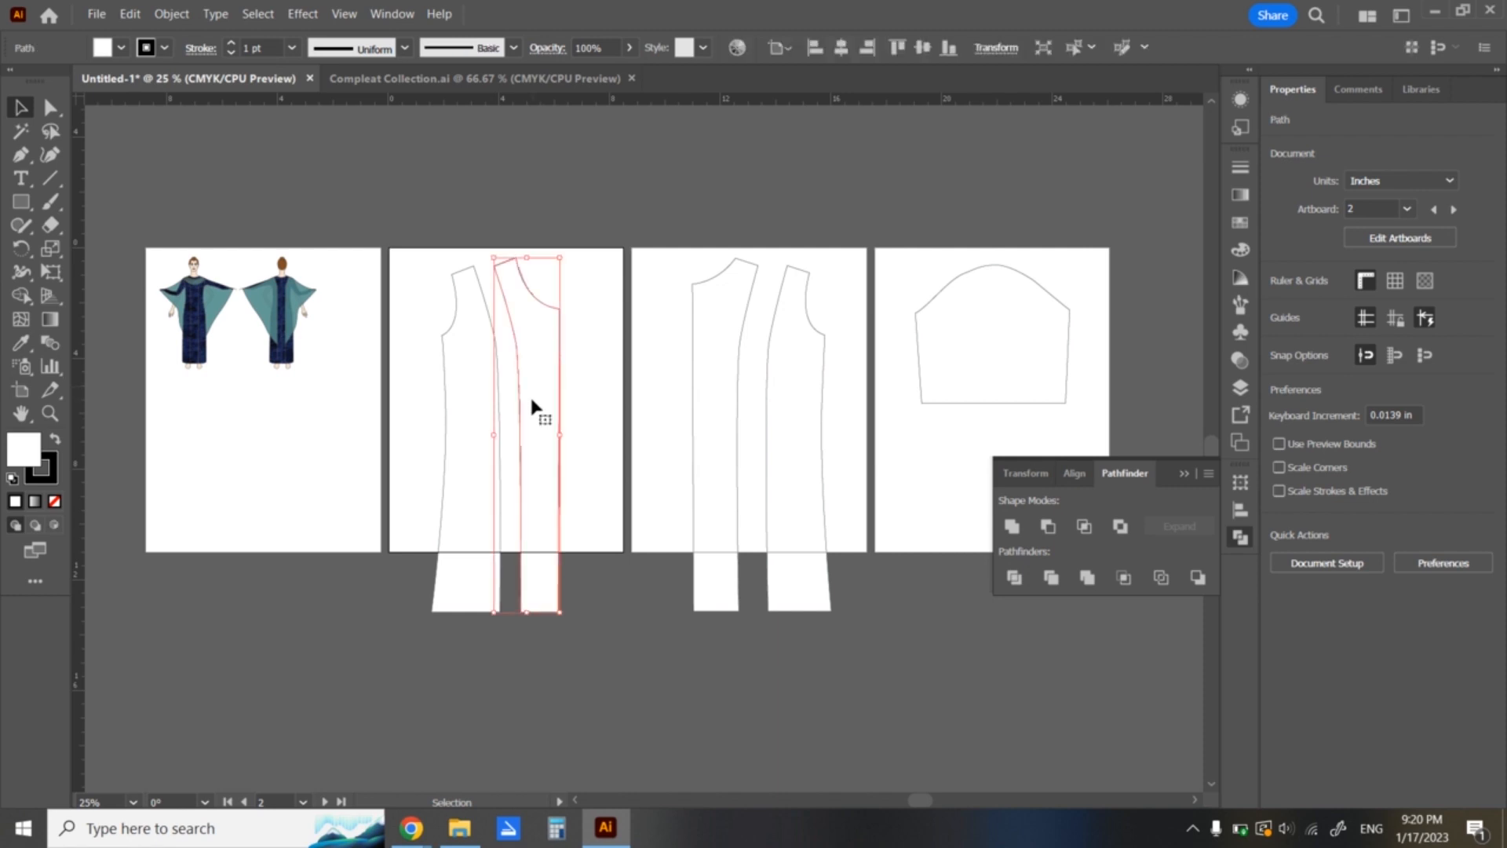
pyautogui.press('Right')
pyautogui.press('Right')
pyautogui.press('Right')
pyautogui.press('Right')
pyautogui.press('Right')
pyautogui.press('Right')
pyautogui.press('Right')
pyautogui.press('Right')
pyautogui.press('Right')
pyautogui.press('Right')
pyautogui.press('Right')
pyautogui.press('Right')
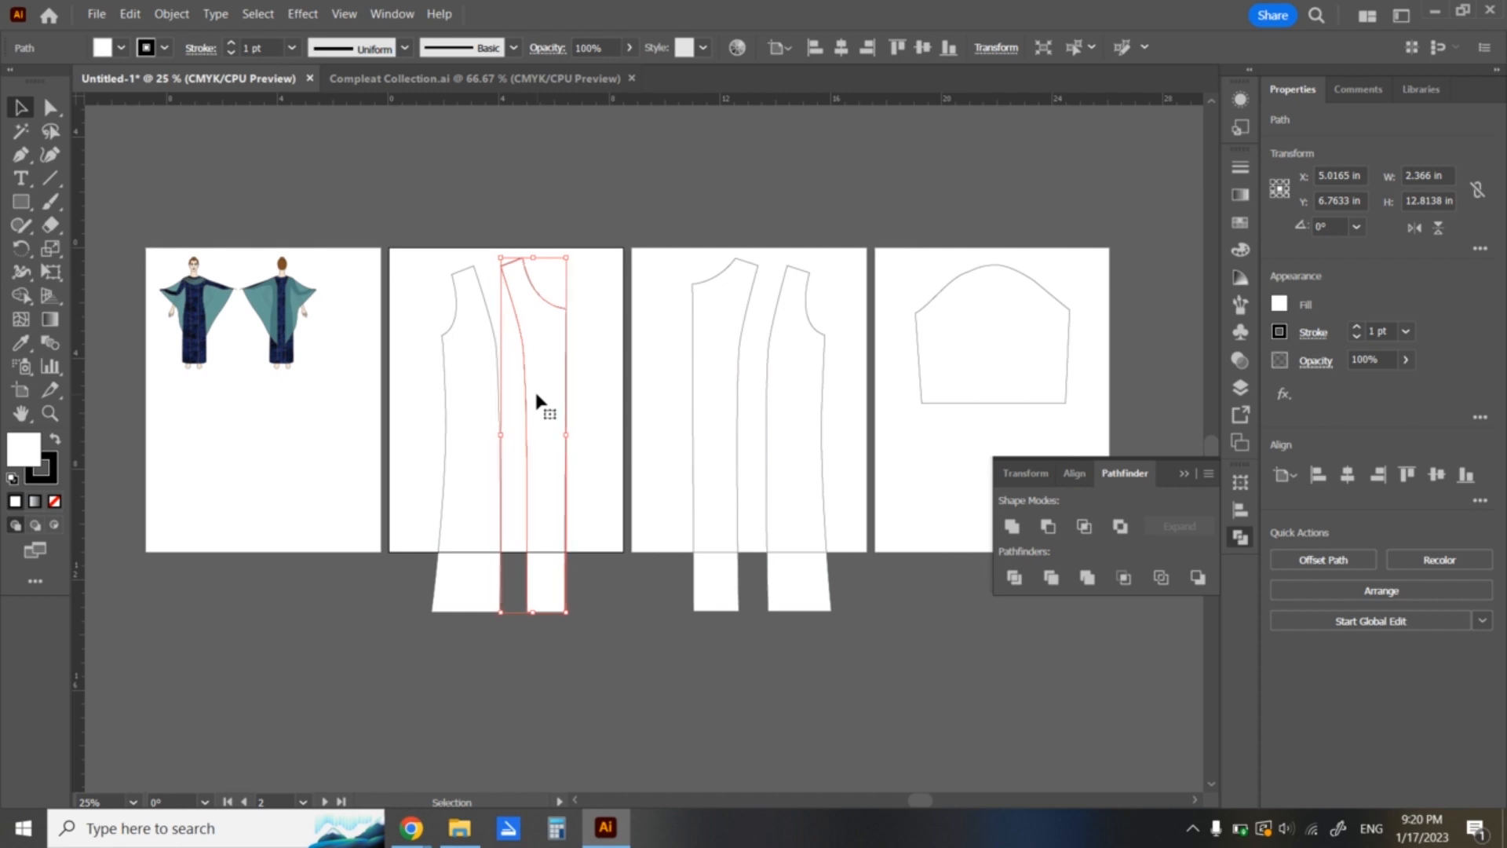
pyautogui.press('Right')
pyautogui.press('Right')
pyautogui.press('Right')
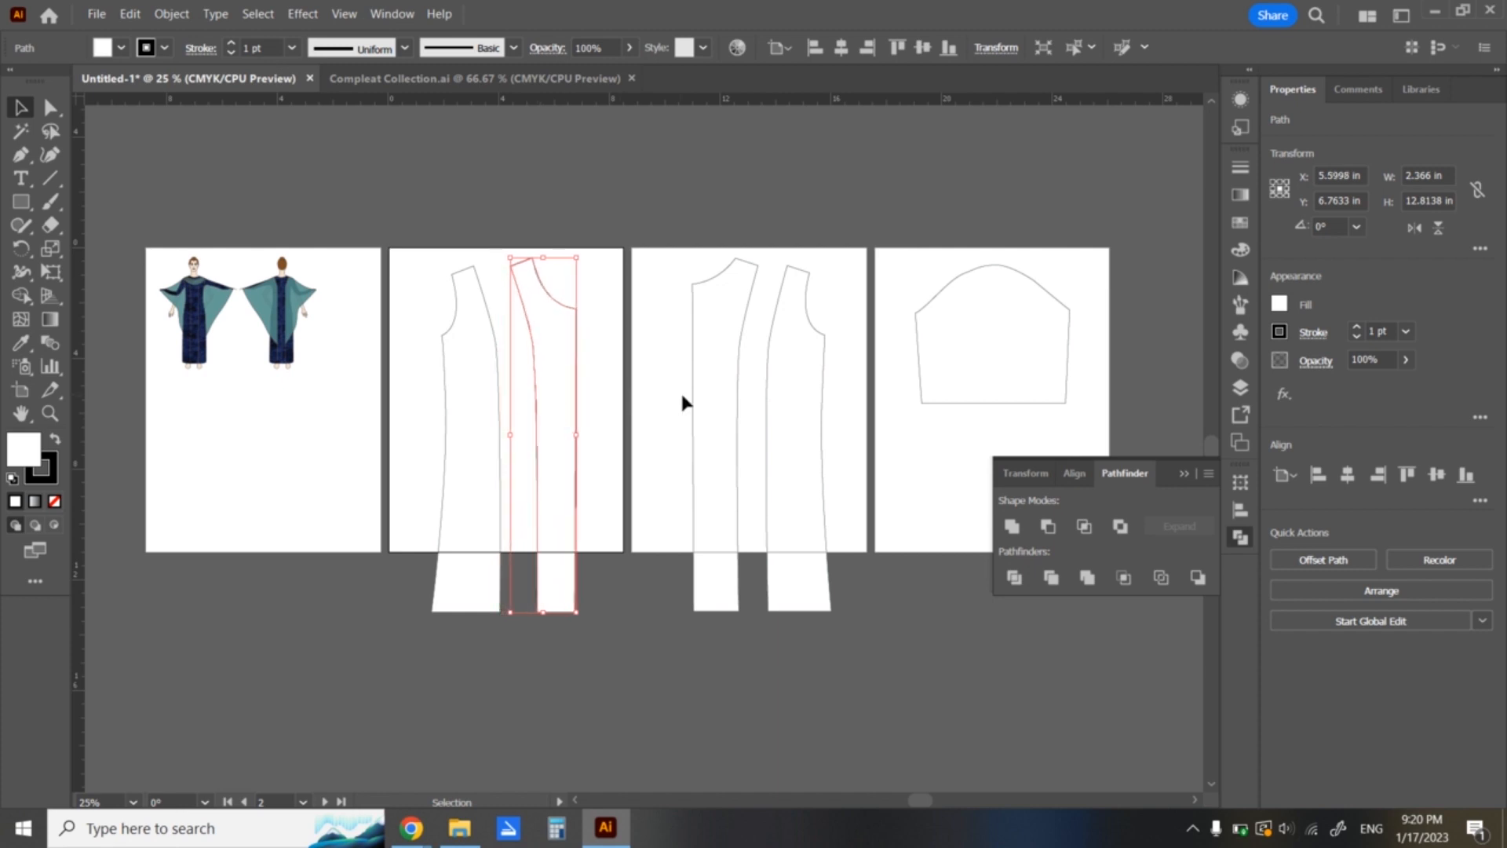
# - Nudge the back centre panel slightly away from the back side panel and deselect it
pyautogui.click(709, 397)
pyautogui.press('Left')
pyautogui.click(653, 657)
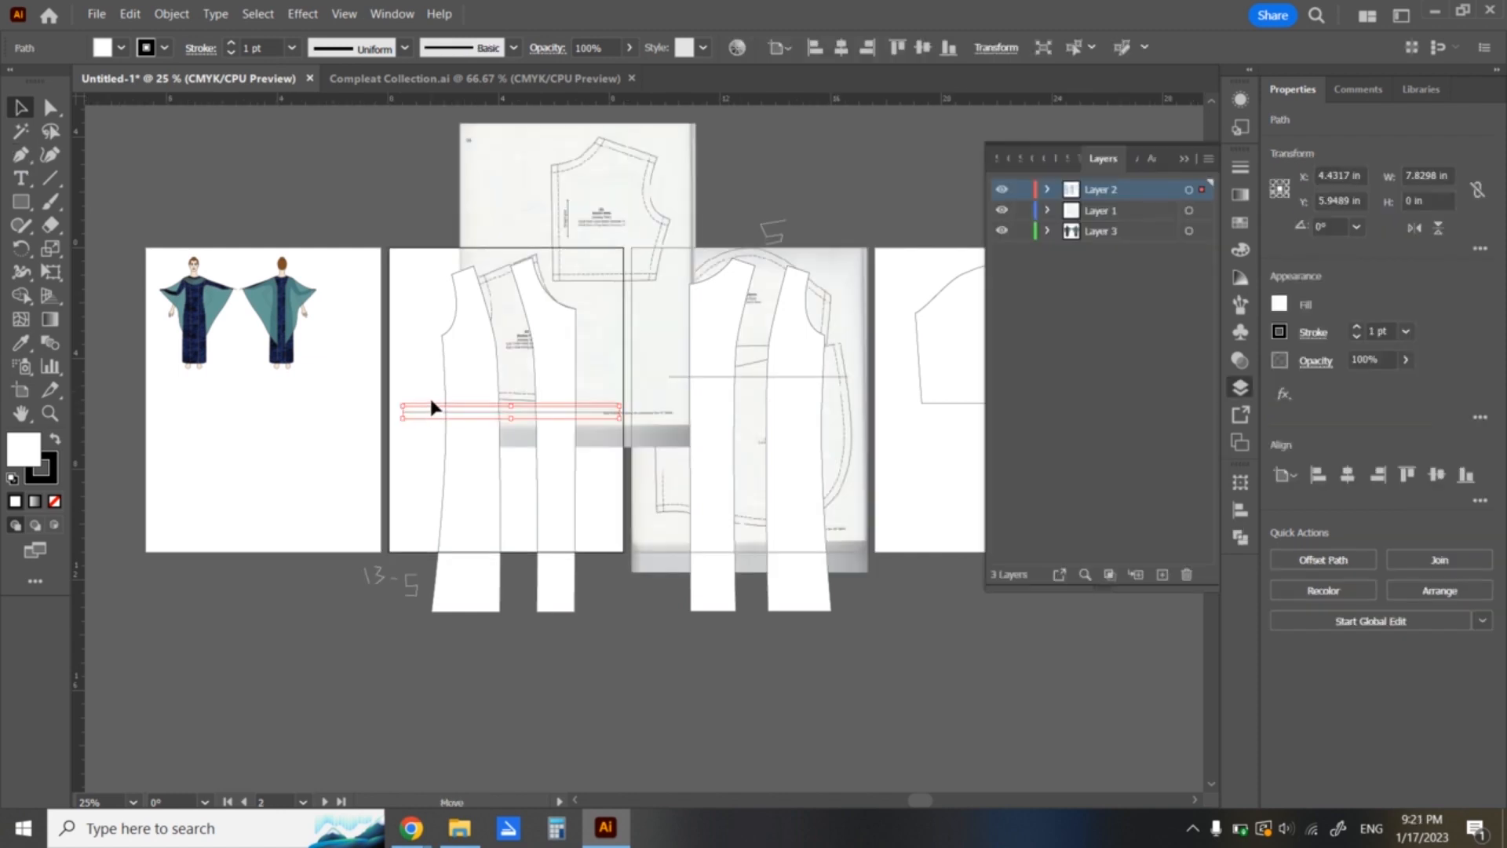
# - Place the horizontal line across the front panels level with the line across the back panels, with template Layer 1 hidden
pyautogui.press('Up')
pyautogui.moveTo(431, 401); pyautogui.dragTo(432, 401)
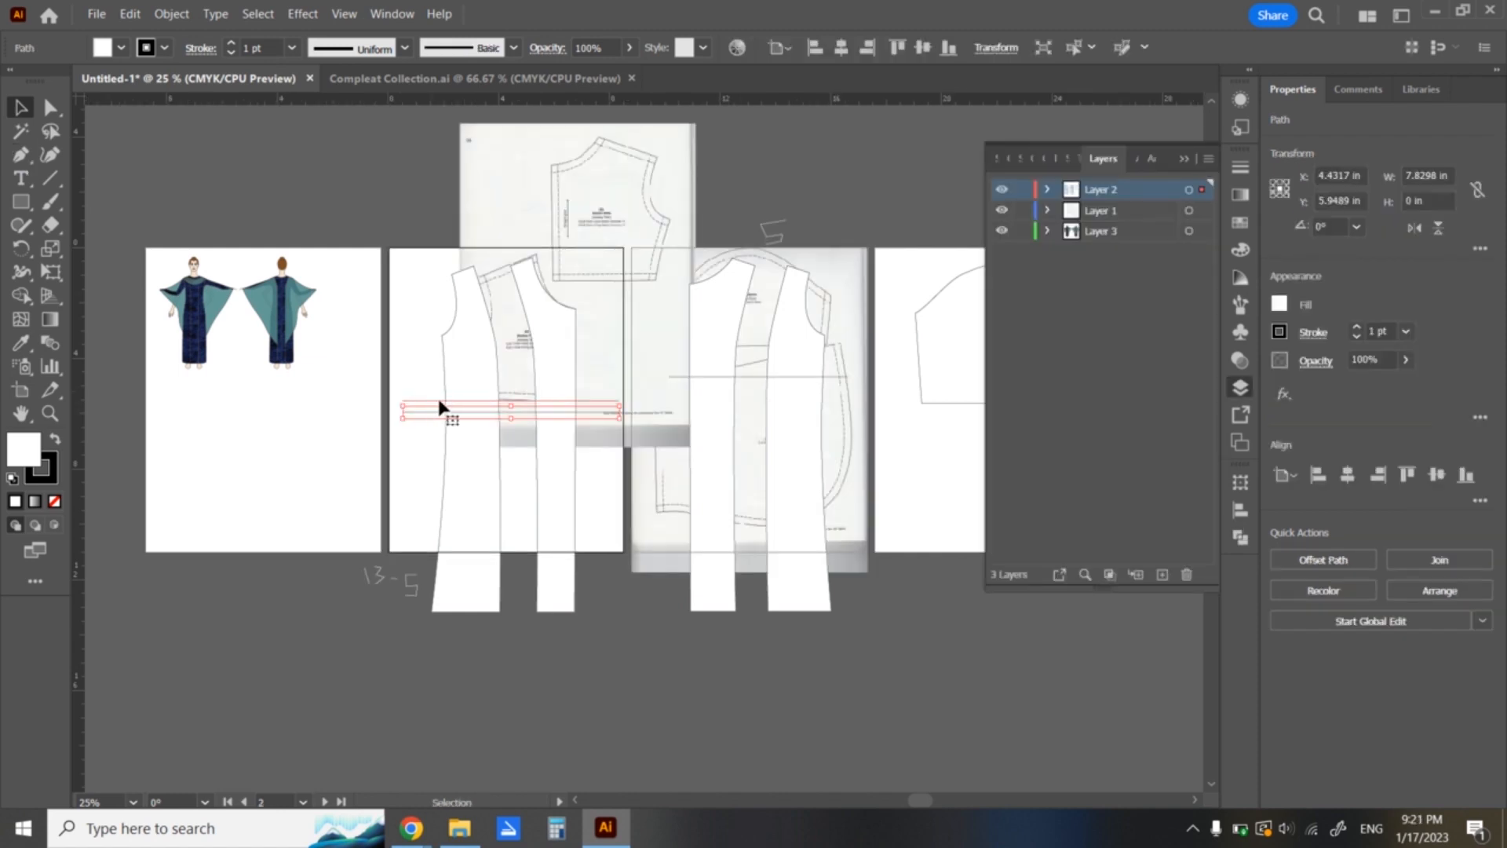
pyautogui.click(588, 222)
pyautogui.moveTo(587, 222); pyautogui.dragTo(619, 263)
pyautogui.moveTo(896, 545); pyautogui.dragTo(722, 533)
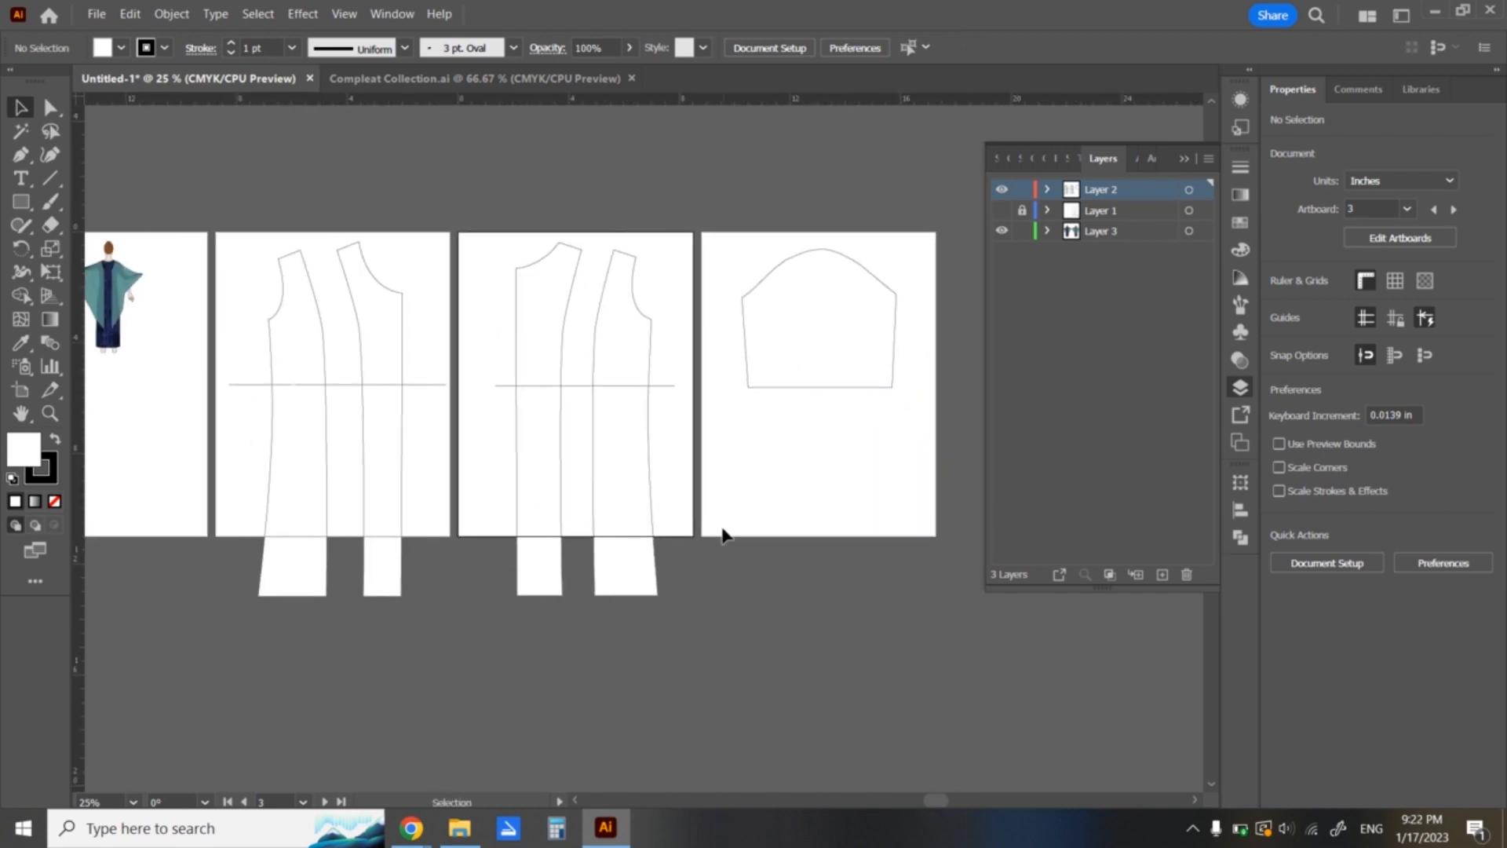
# - Add two more Letter-size artboards, Artboard 5 and Artboard 6, after the sleeve artboard
pyautogui.click(1400, 238)
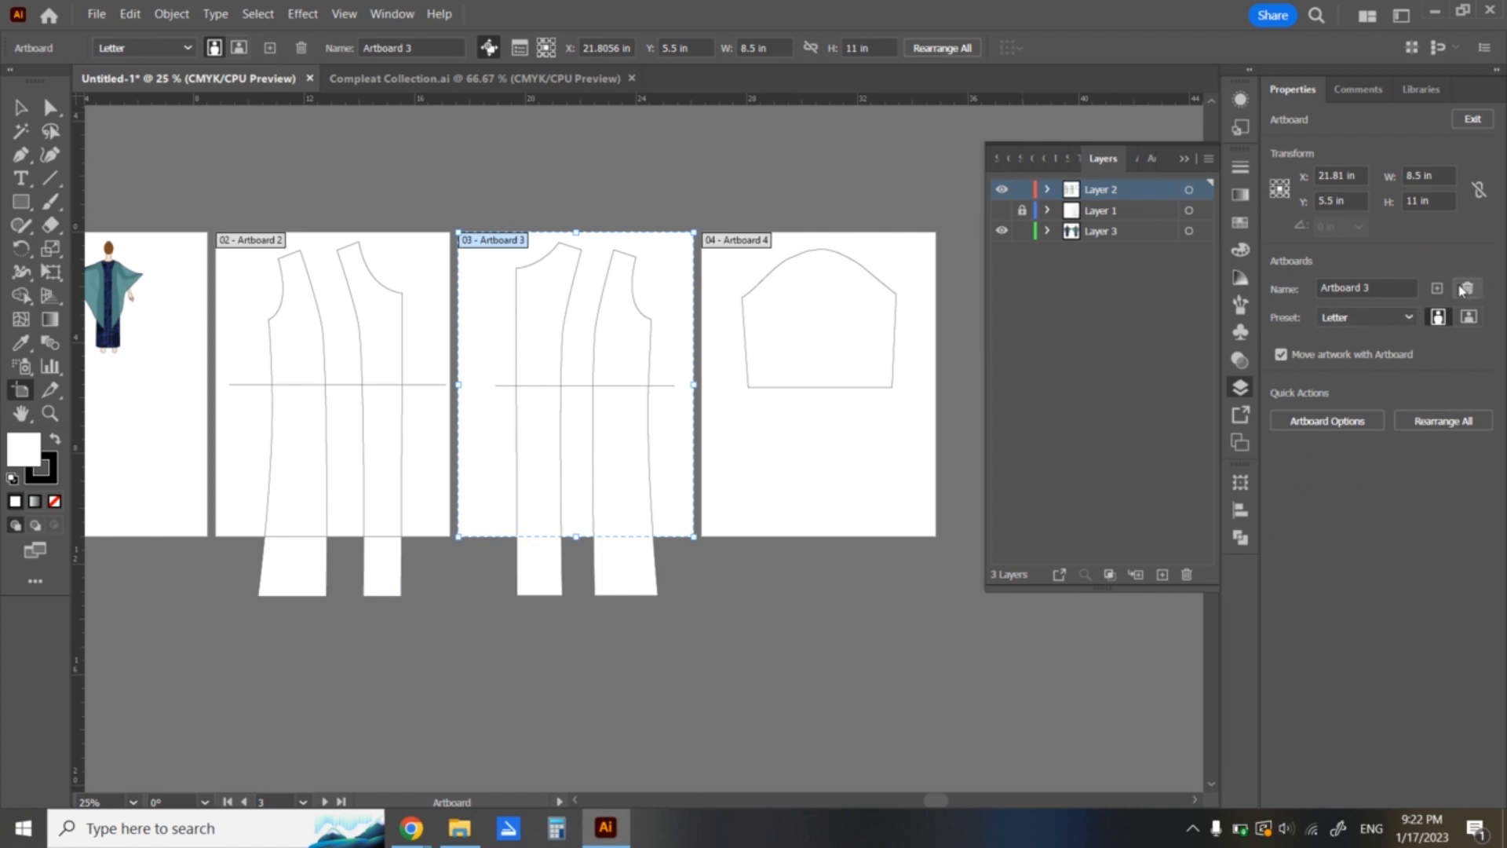
pyautogui.click(1437, 289)
pyautogui.click(1437, 290)
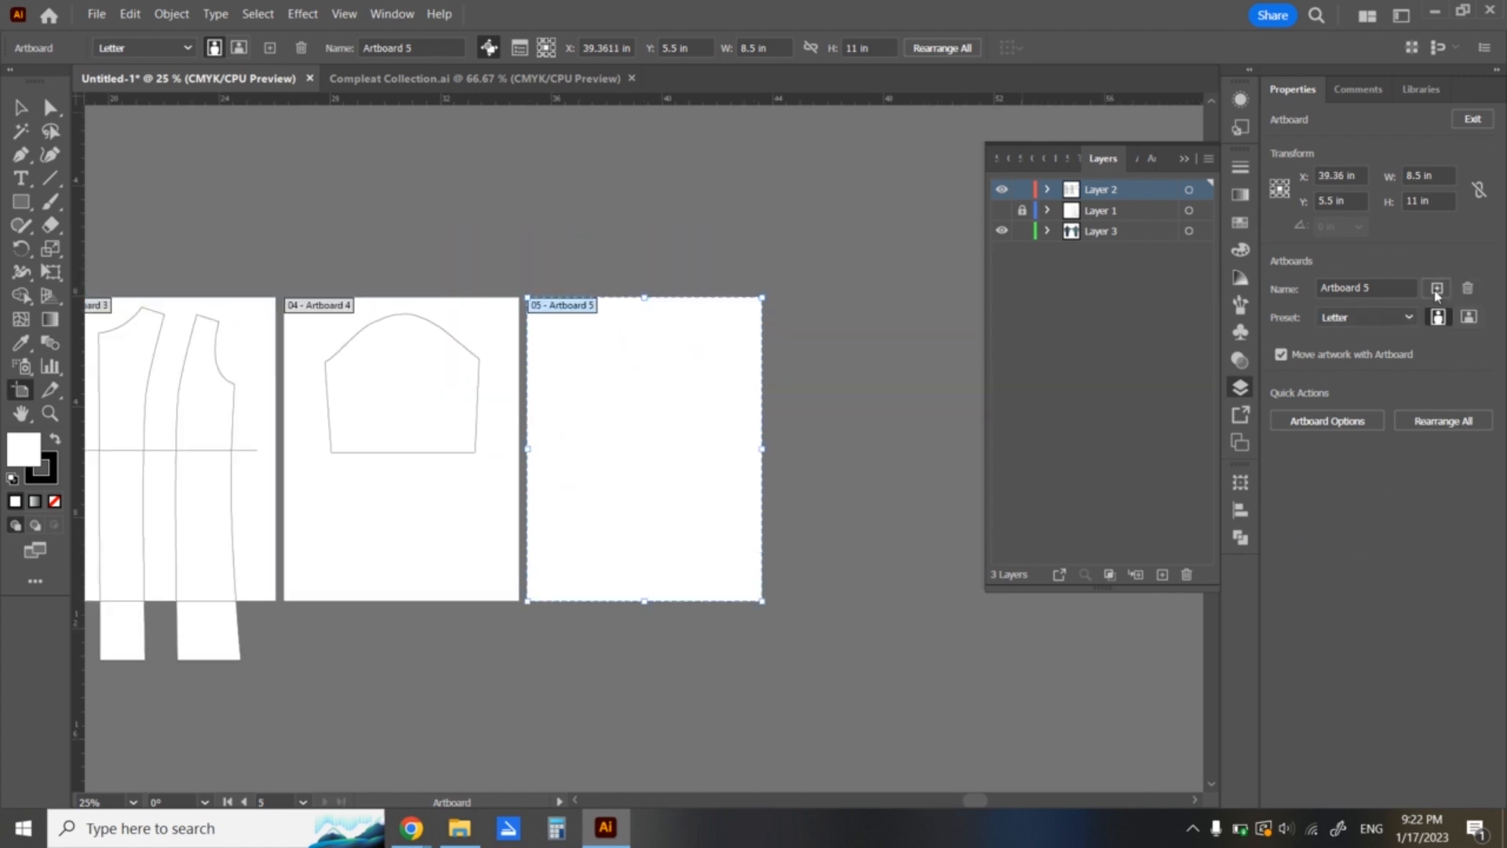
pyautogui.hotkey('ctrl', '-')
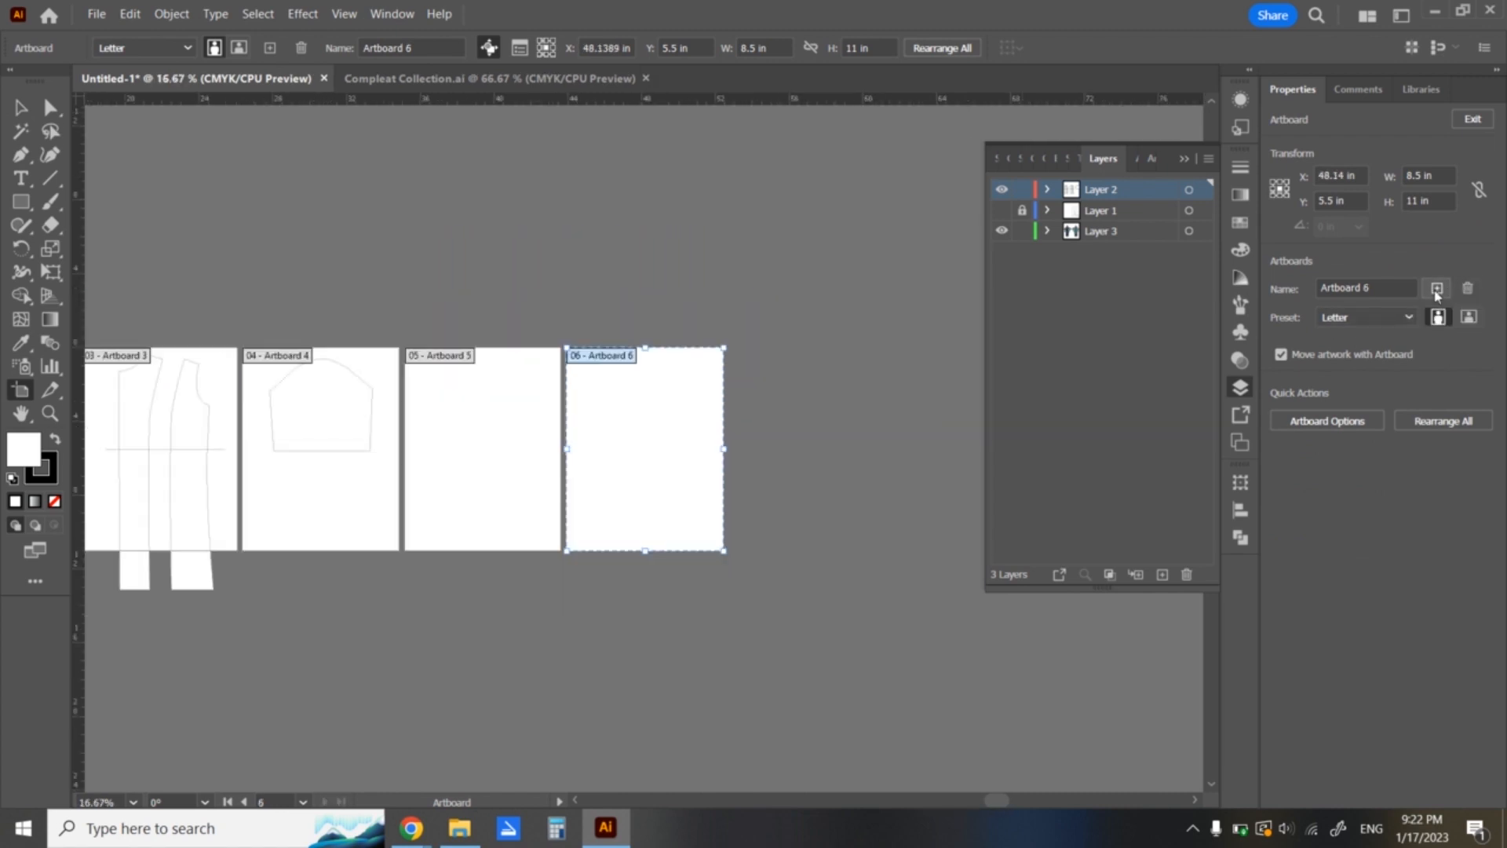
pyautogui.hotkey('ctrl', '-')
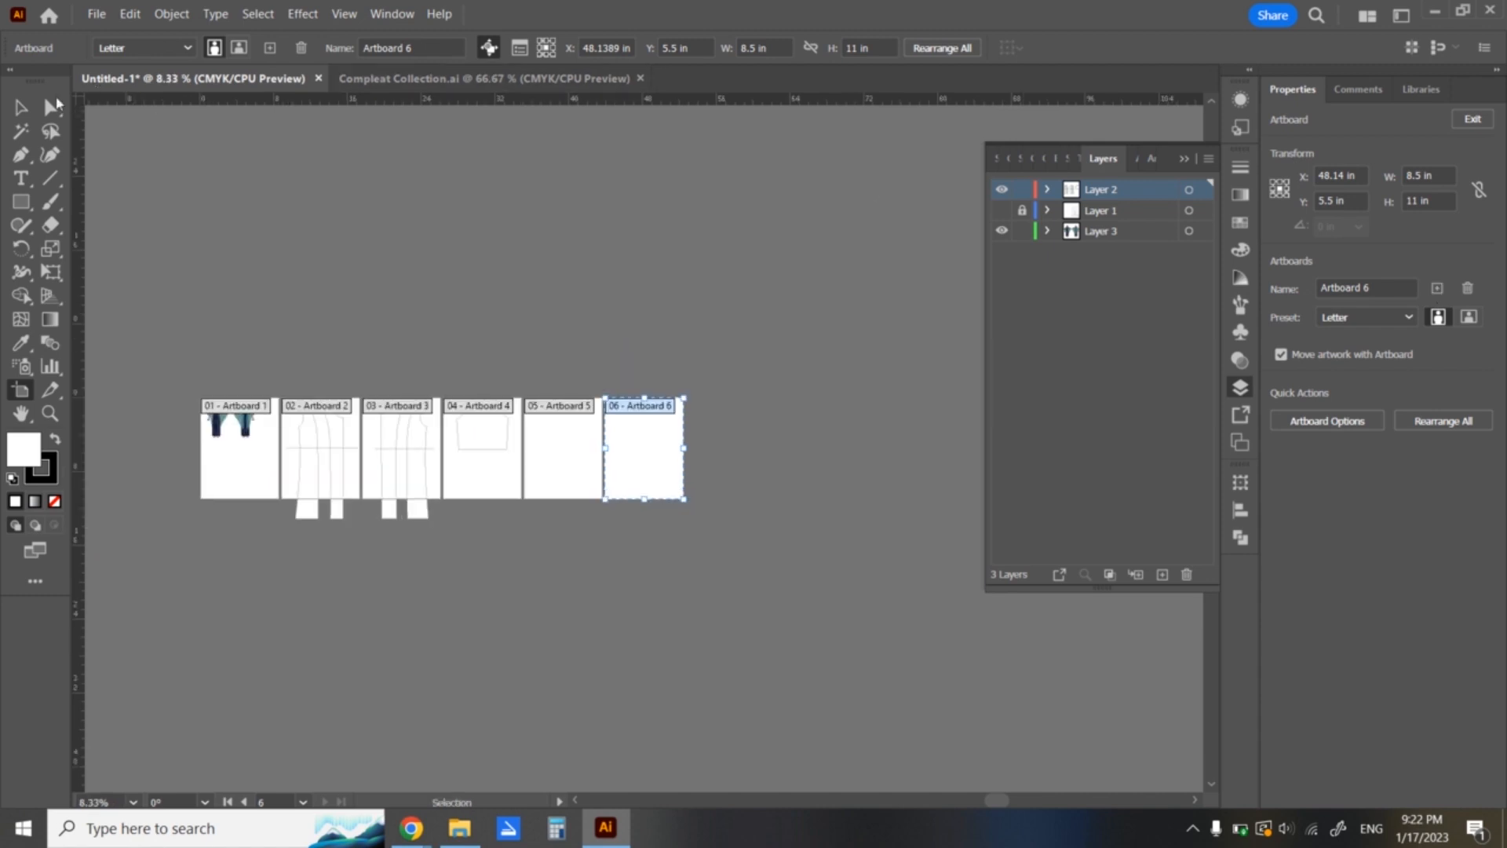
# - Copy the front panels with their line to Artboard 5 and the back set to Artboard 6, raised so the hems fit
pyautogui.click(21, 108)
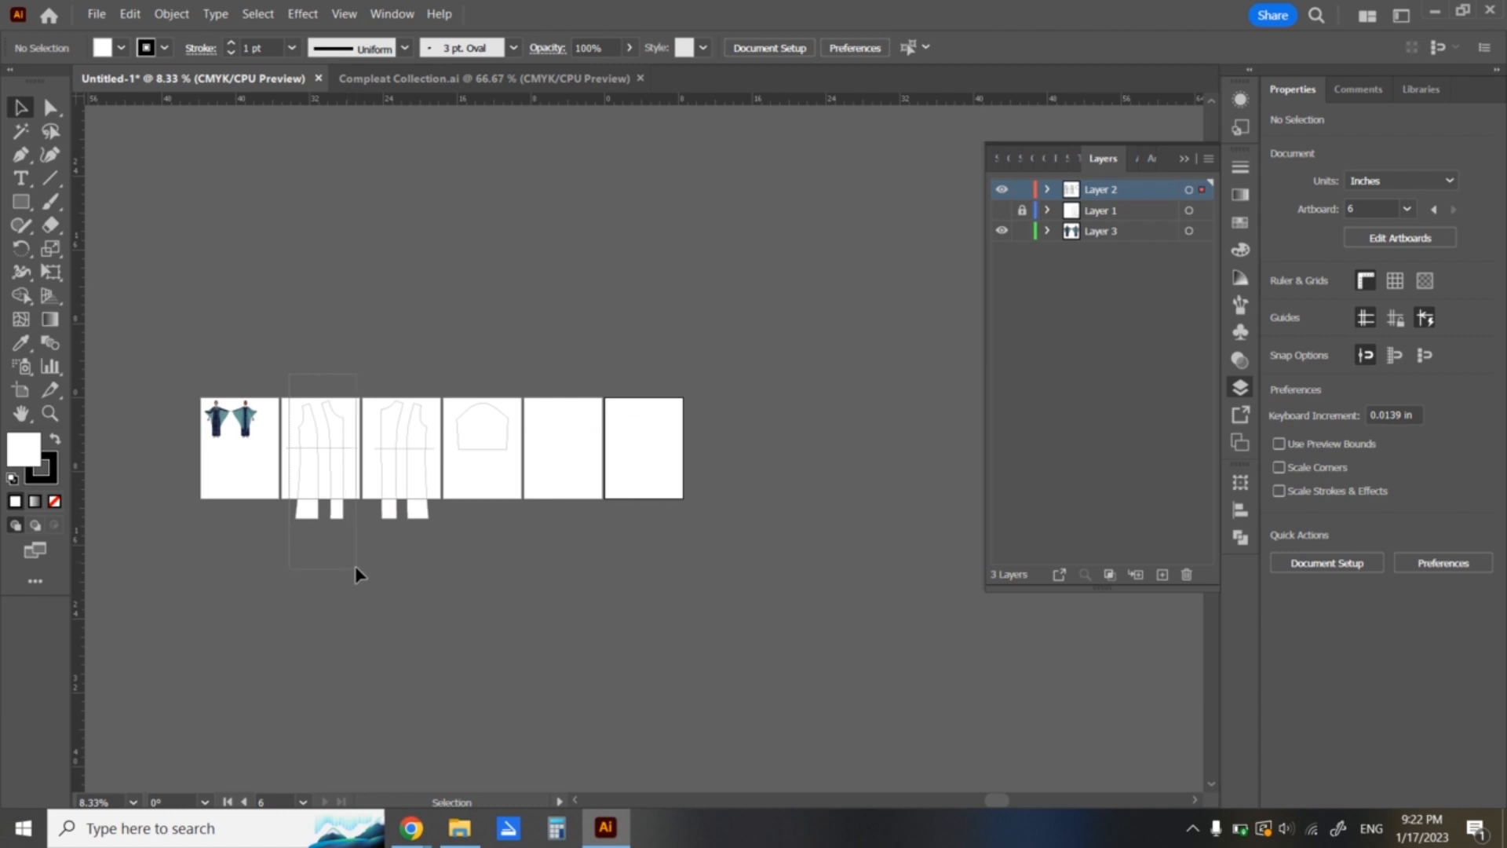
pyautogui.click(343, 506)
pyautogui.moveTo(338, 505); pyautogui.dragTo(656, 429)
pyautogui.click(804, 578)
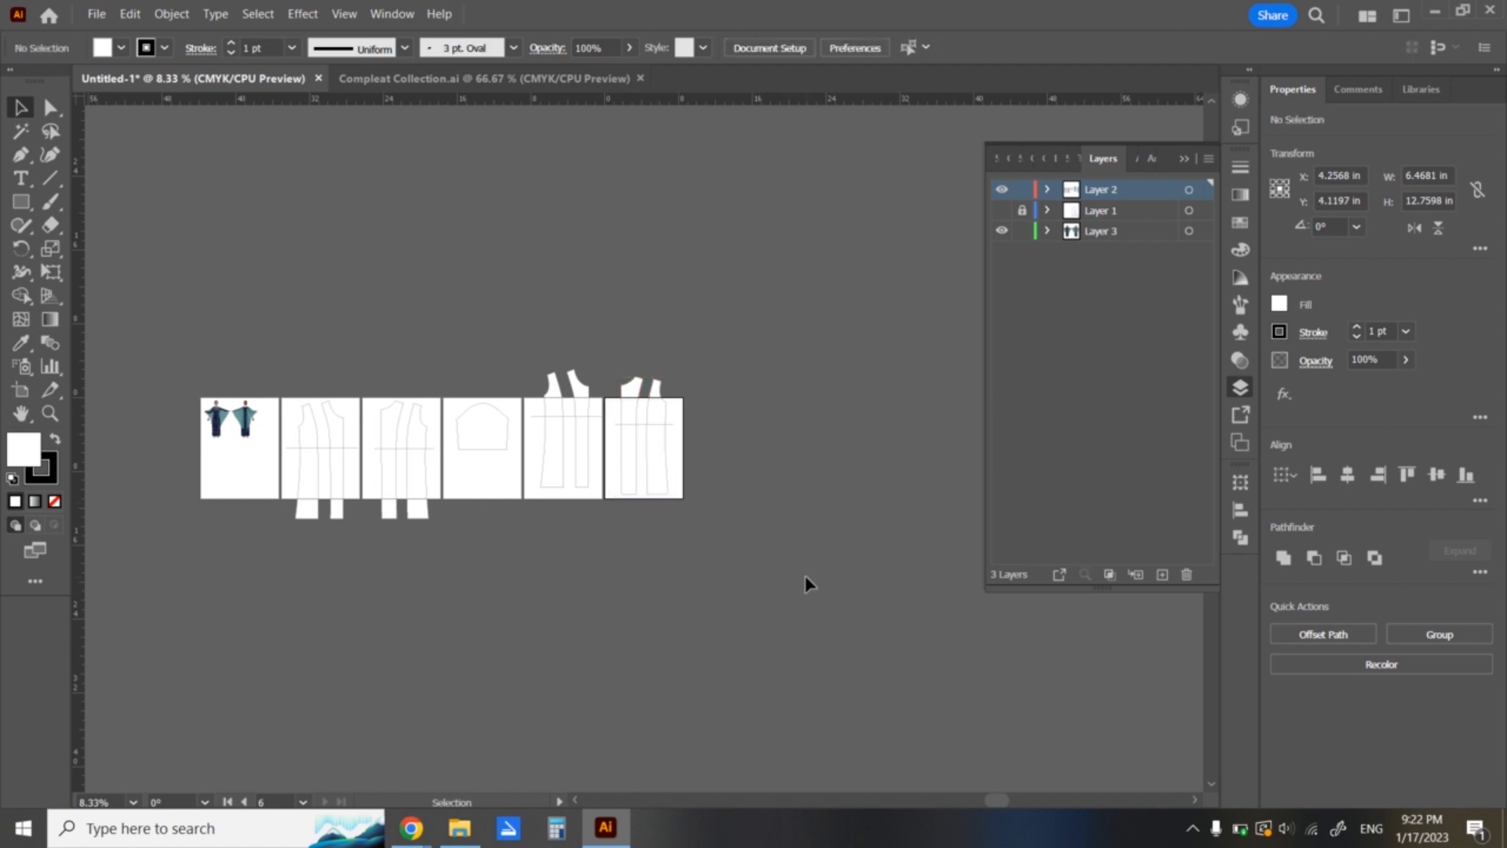
pyautogui.press('a')
pyautogui.hotkey('ctrl', '=')
pyautogui.moveTo(323, 423); pyautogui.dragTo(650, 416)
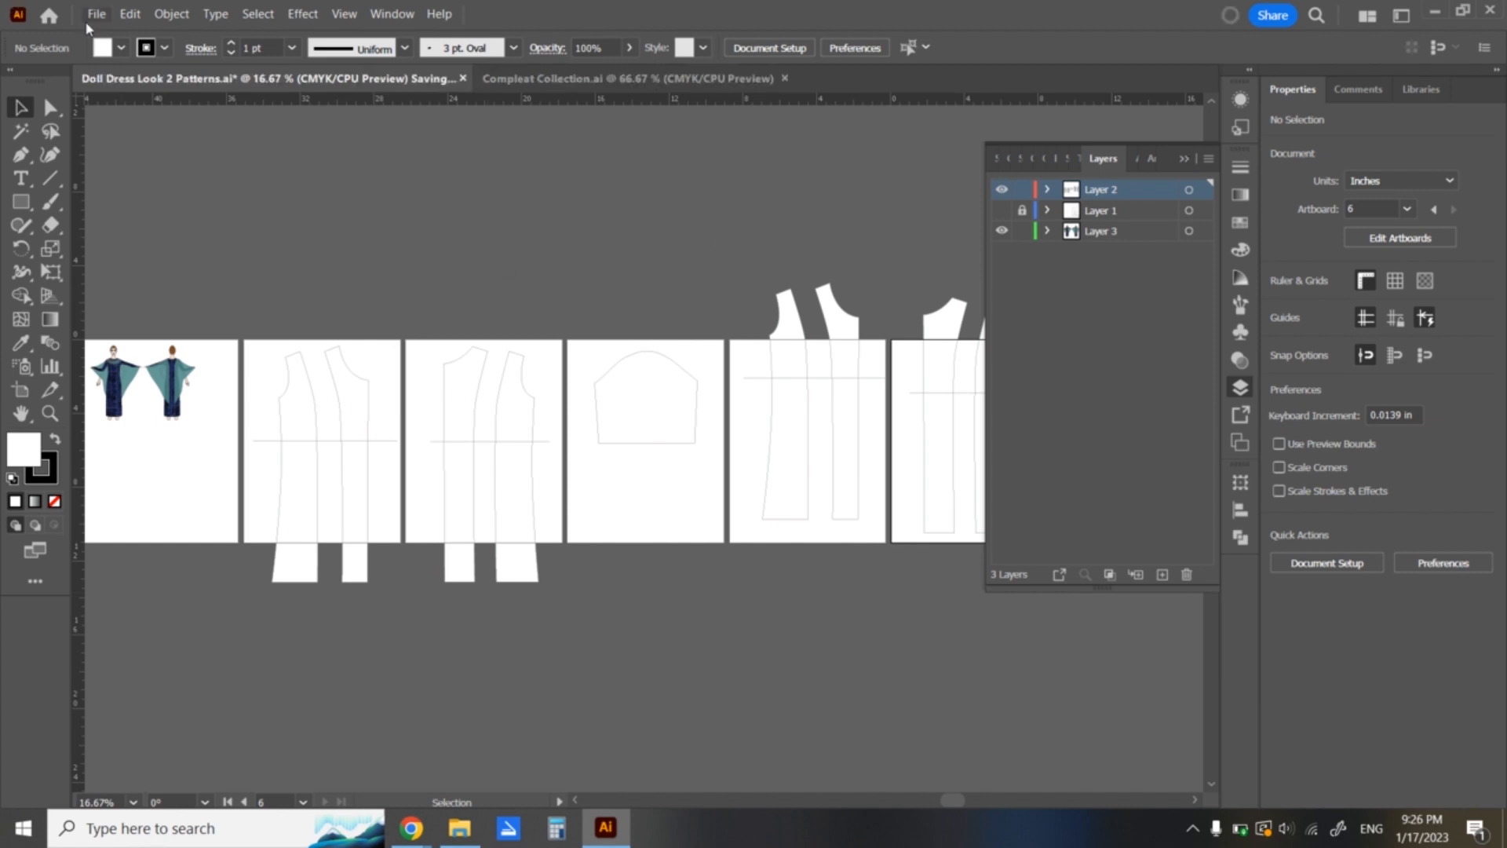
# - Save the patterns as an Adobe PDF named Doll Dress Look 2 Patterns in the Doll Patterning folder, including all artboards
pyautogui.click(95, 15)
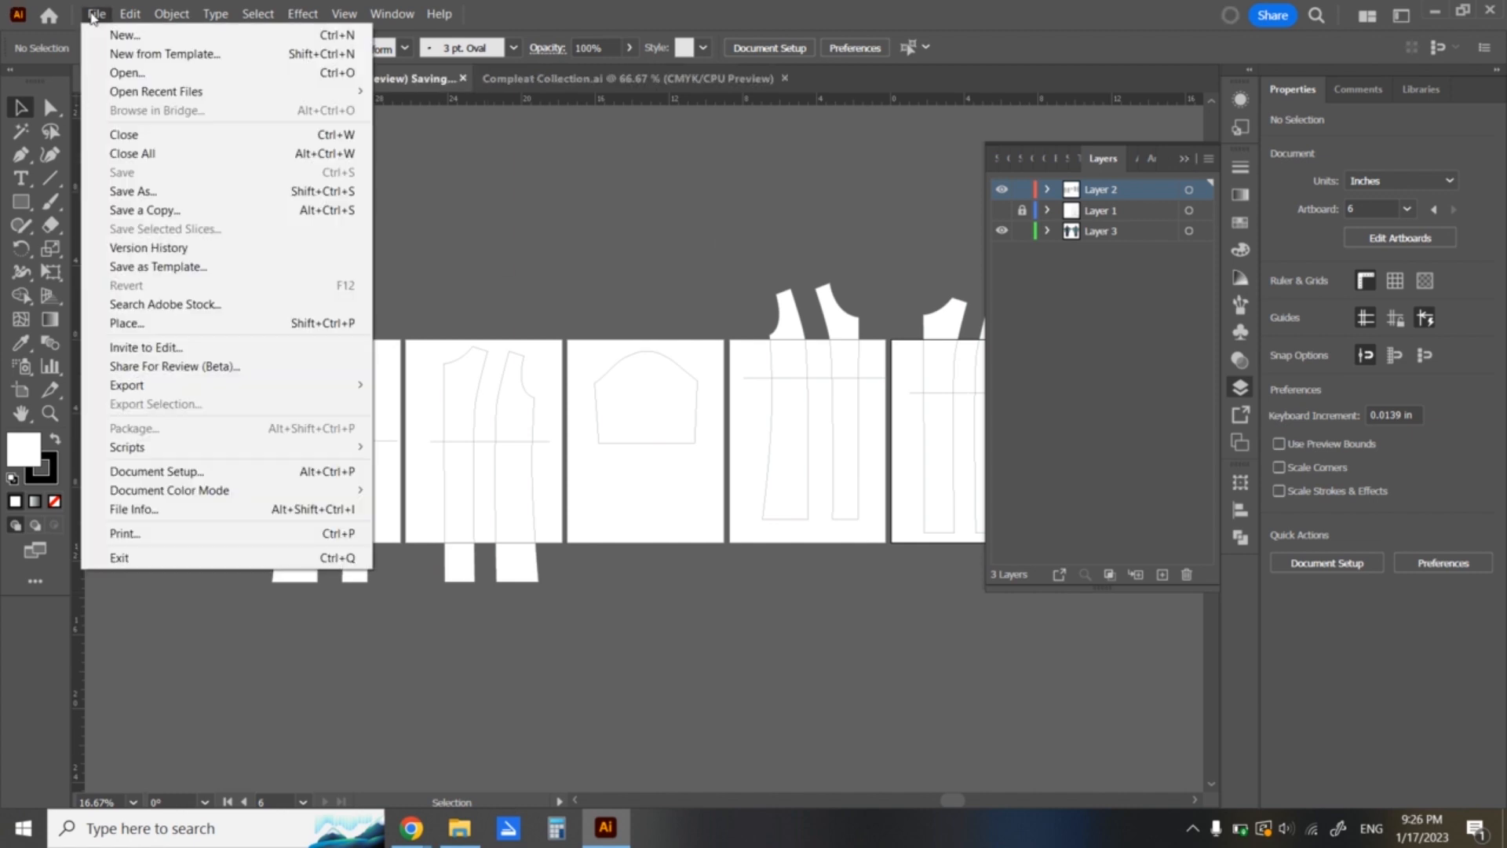
pyautogui.click(146, 194)
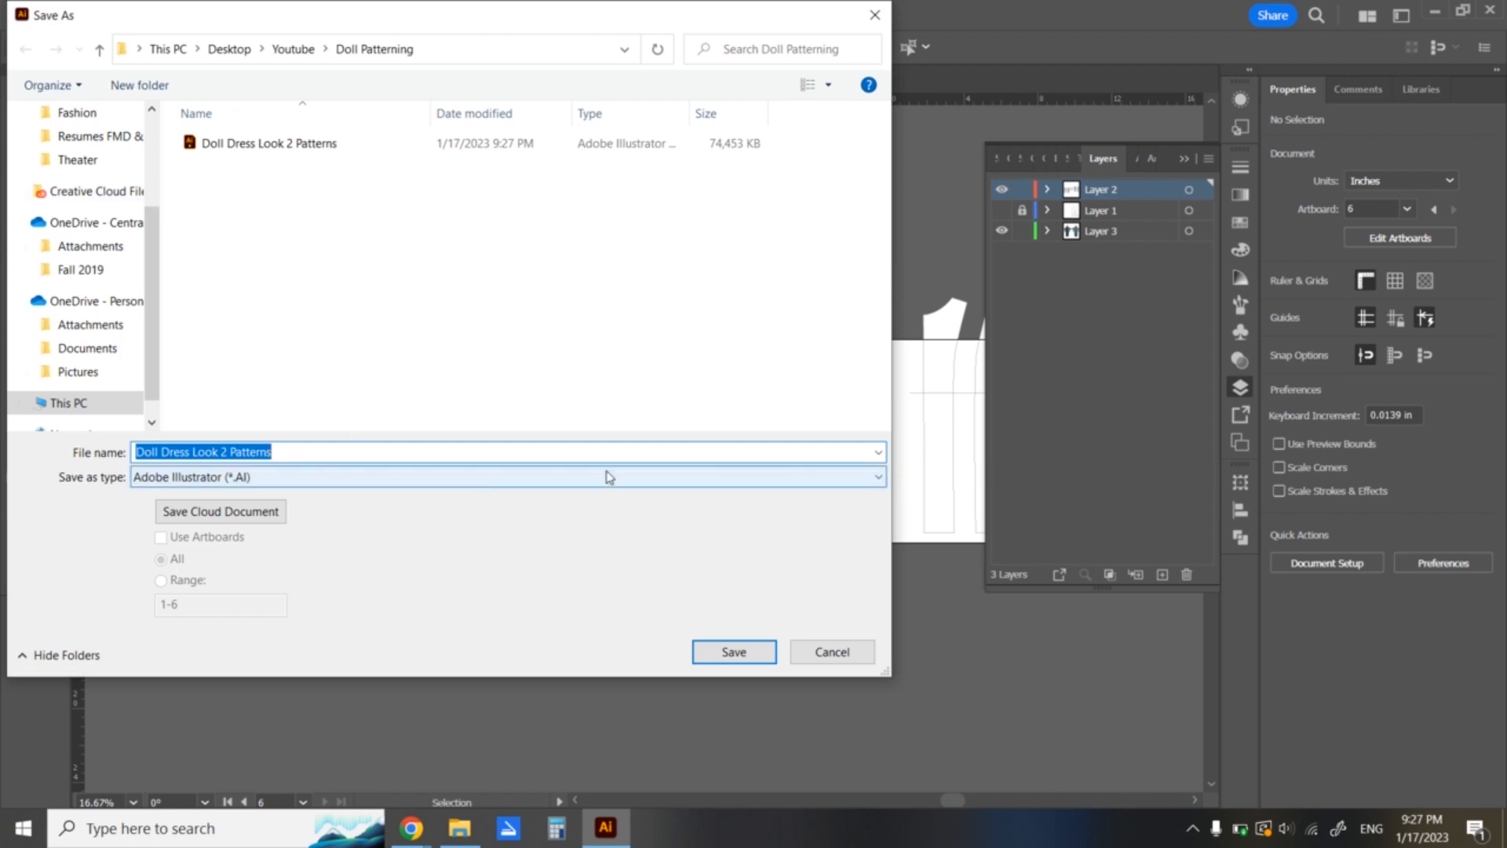
pyautogui.click(544, 476)
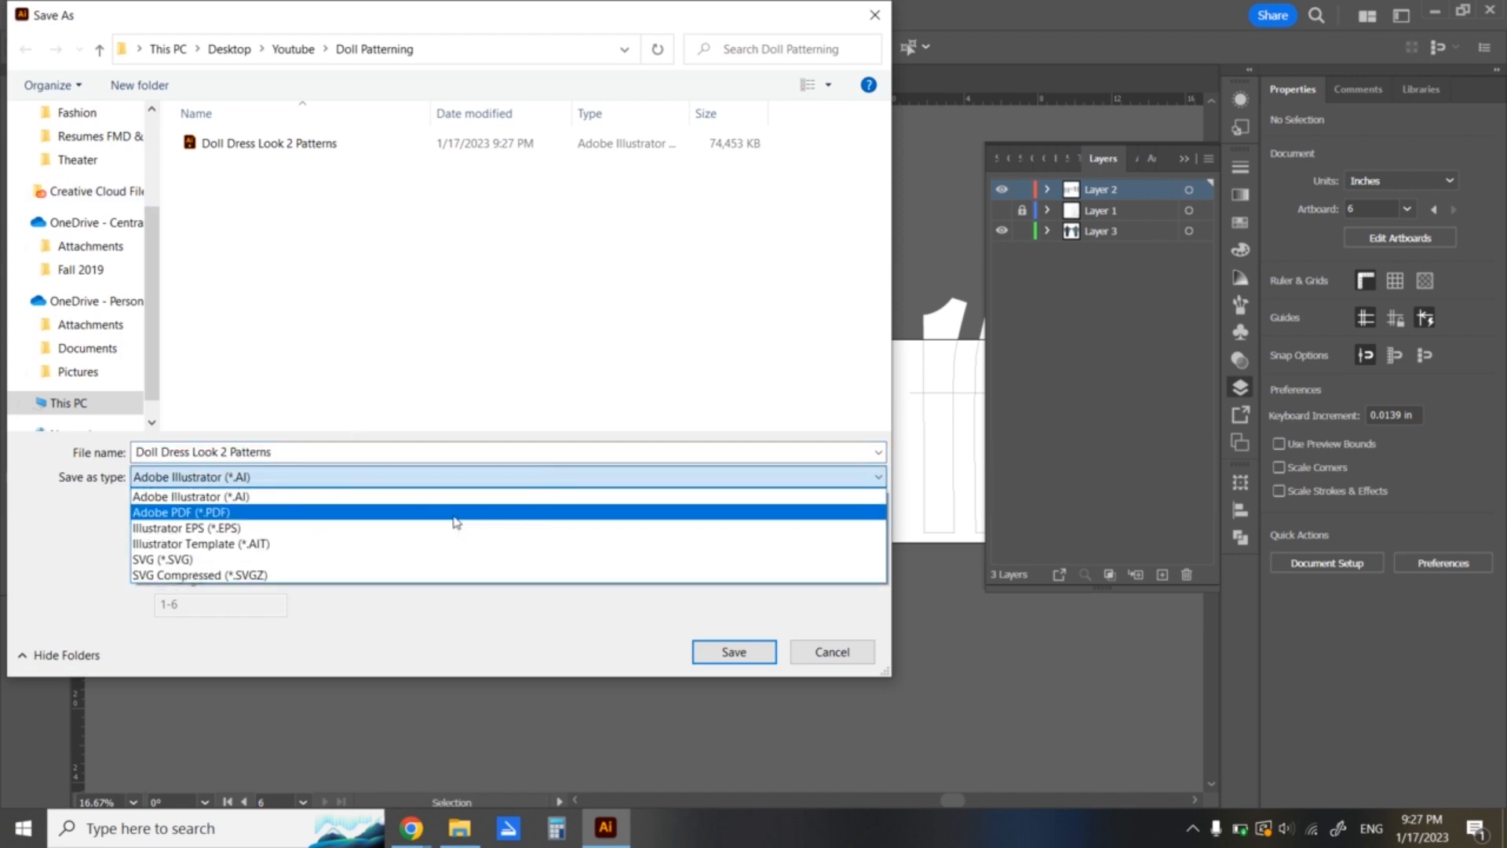
pyautogui.click(456, 522)
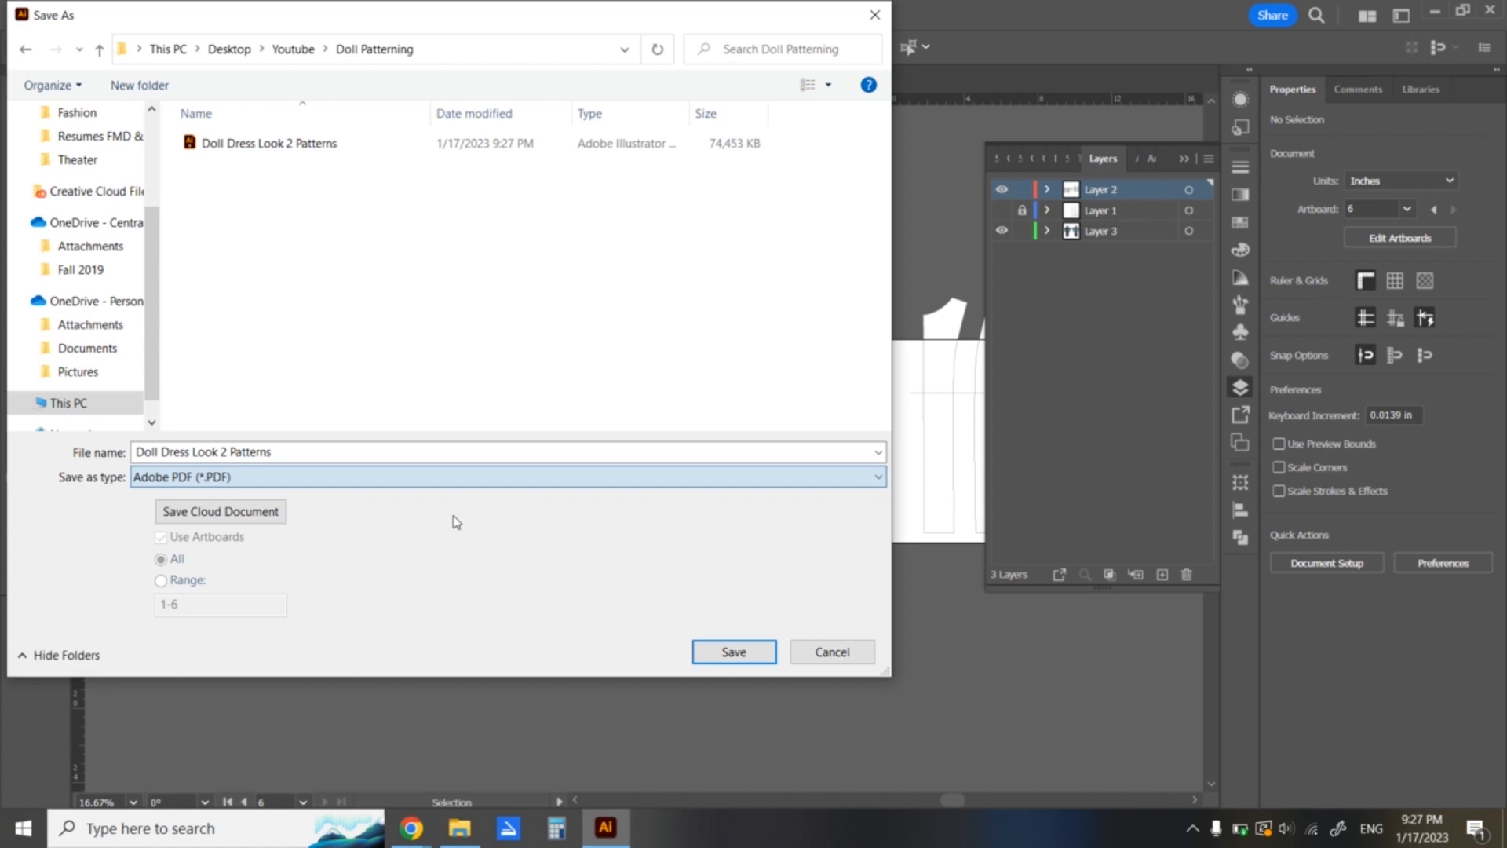
pyautogui.click(714, 652)
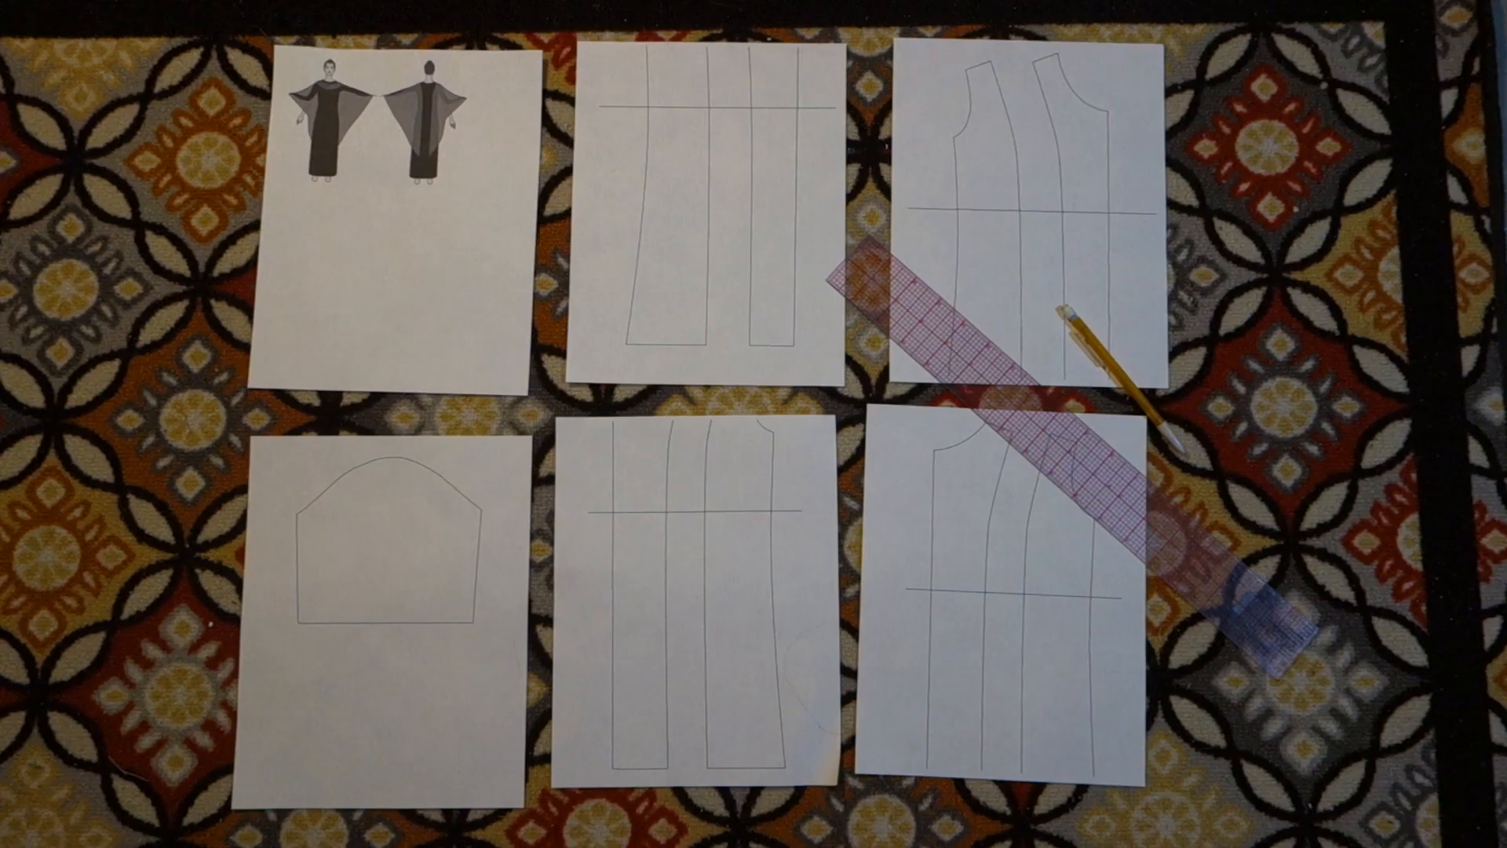